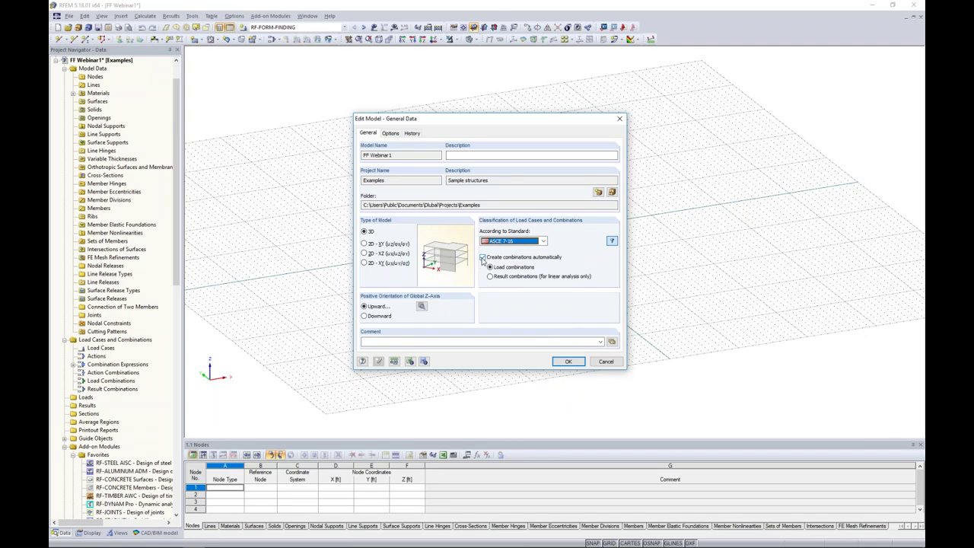
- Check the automatic combination setting for ASCE 7-16 and accept the general data with RF-FORM-FINDING, RF-CUTTING-PATTERN and the CAD/BIM model enabled
click(482, 258)
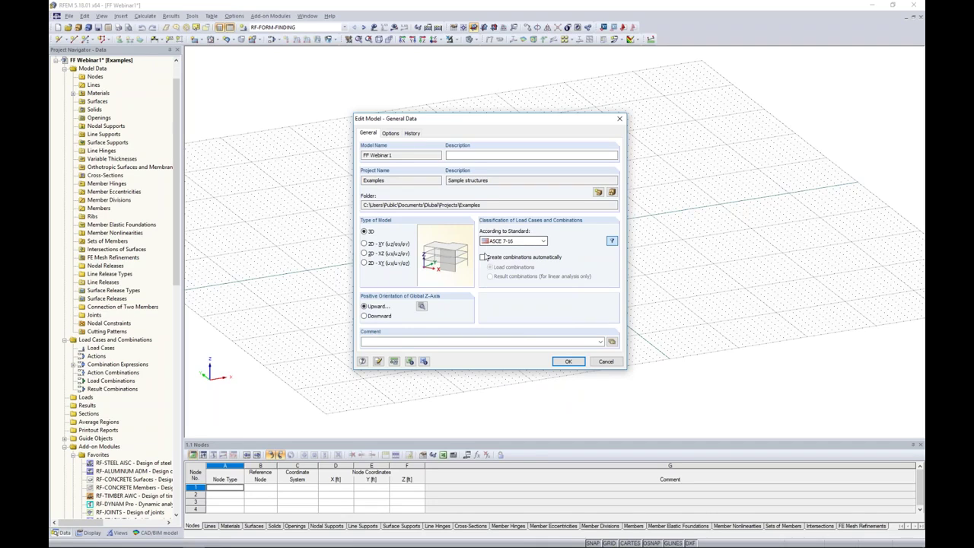
click(483, 257)
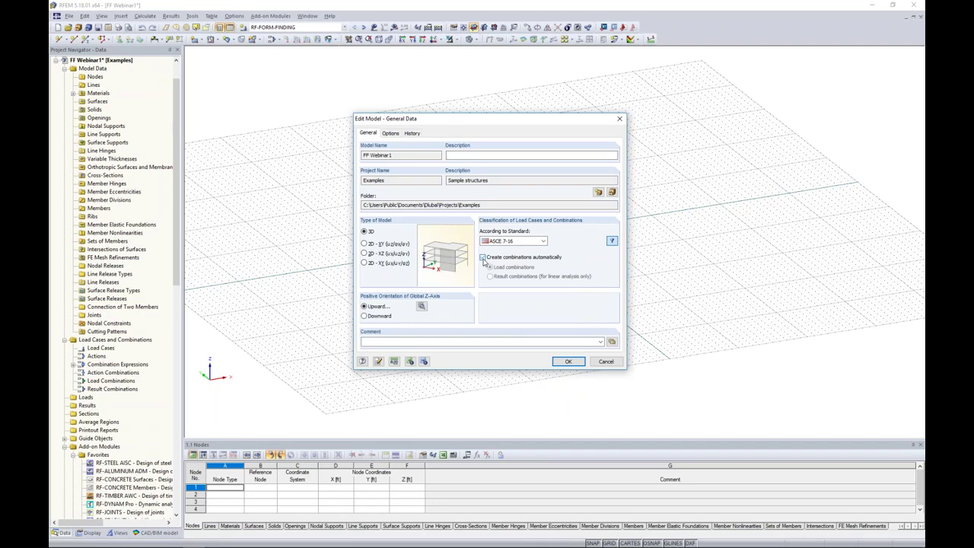
click(390, 133)
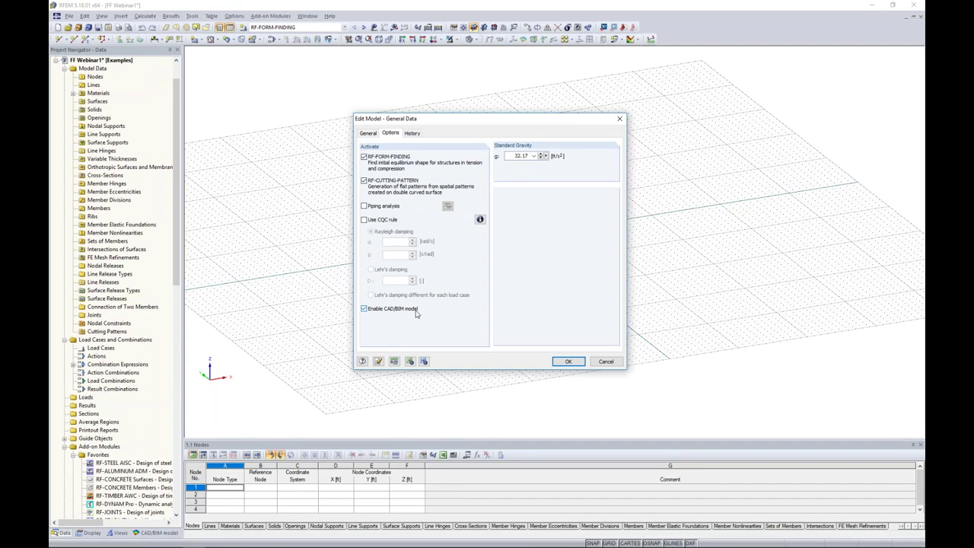
click(560, 361)
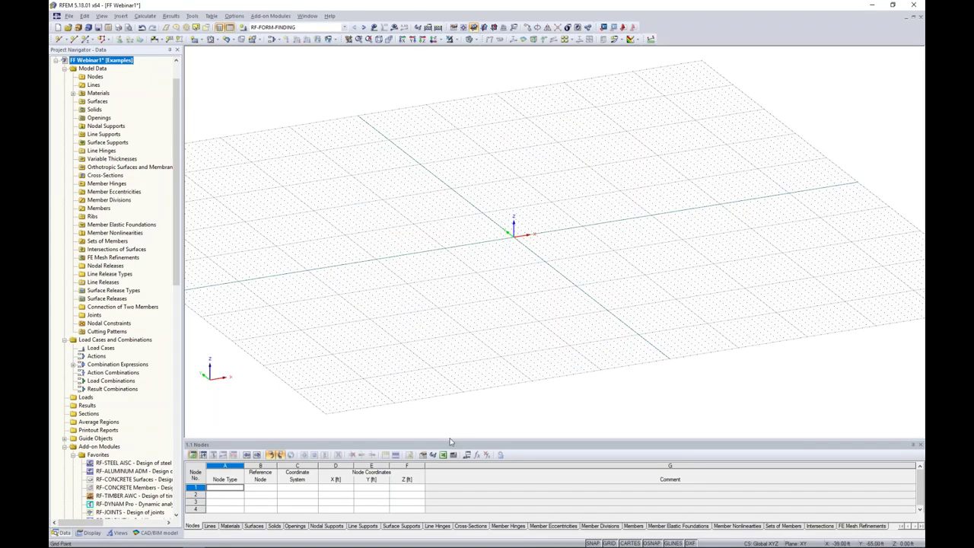
- Make the Nodes table area slightly taller so that it shows more rows below the model view
drag(449, 439, 464, 358)
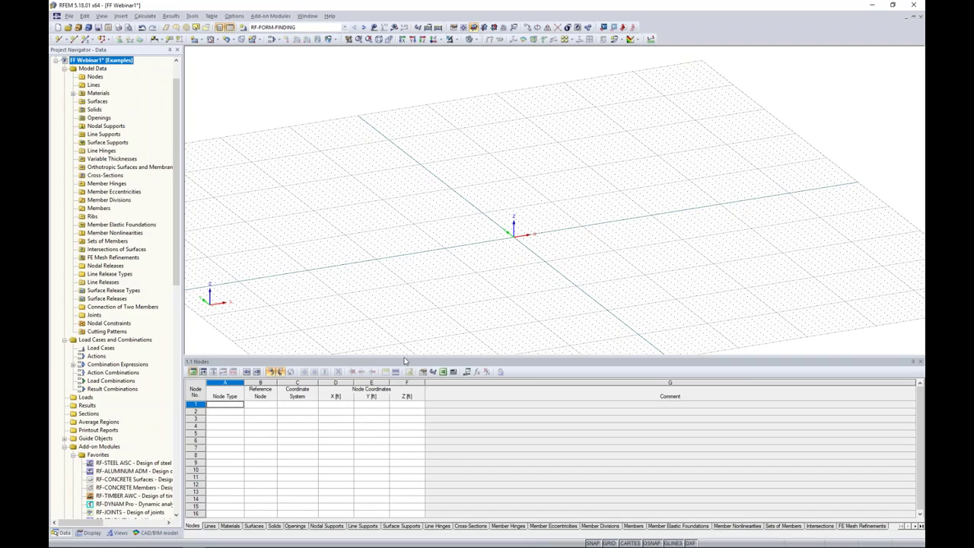
drag(405, 360, 405, 412)
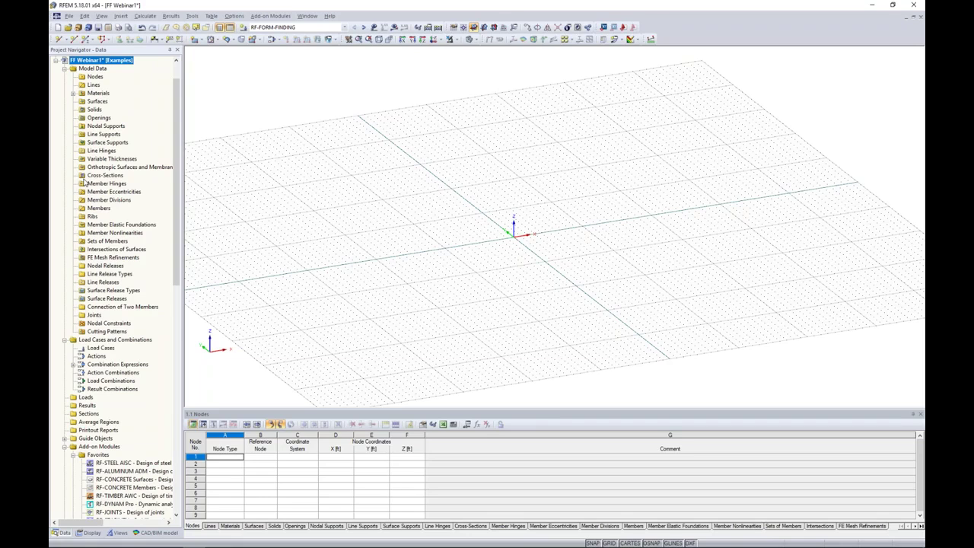
- Look through the project data tree, from the model data and load cases down to the add-on modules
scroll(162, 243, down, 7)
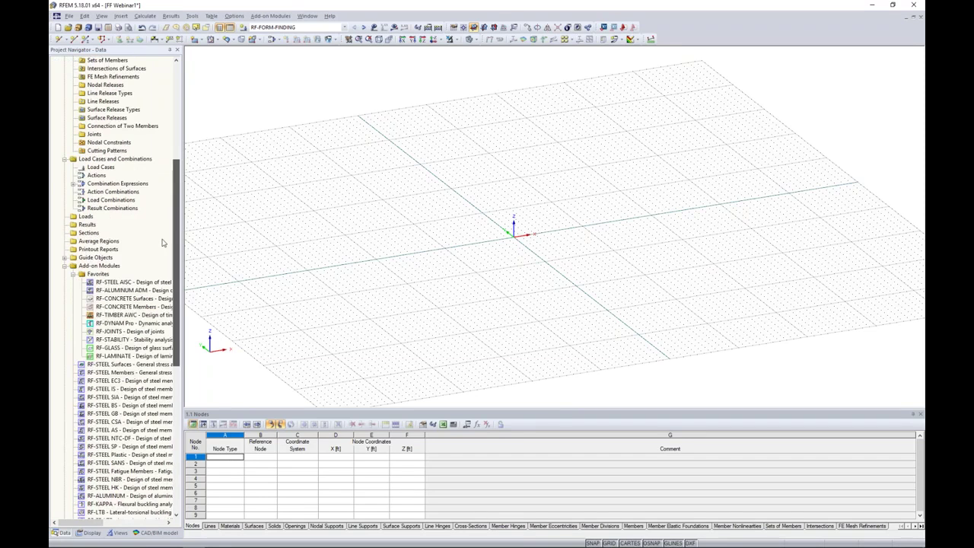
scroll(162, 245, down, 4)
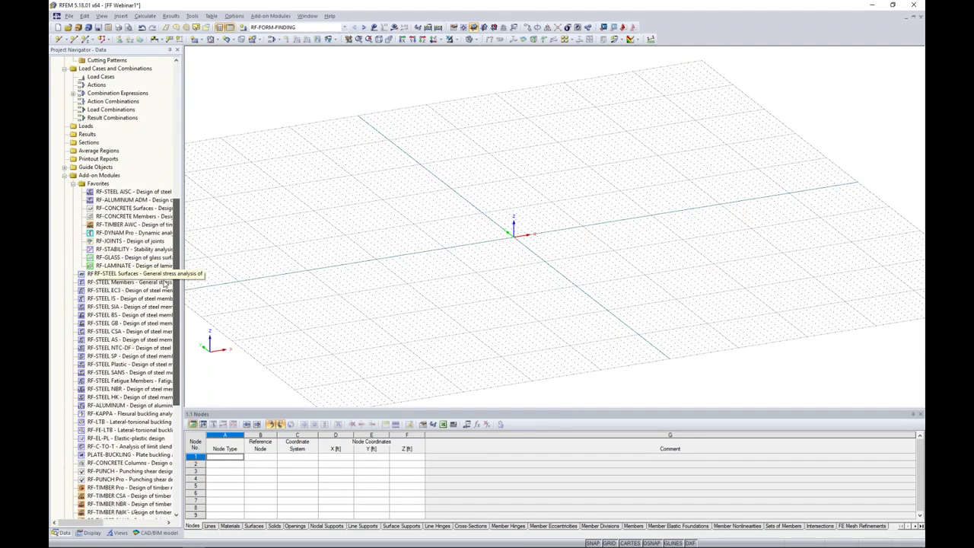
scroll(165, 283, down, 2)
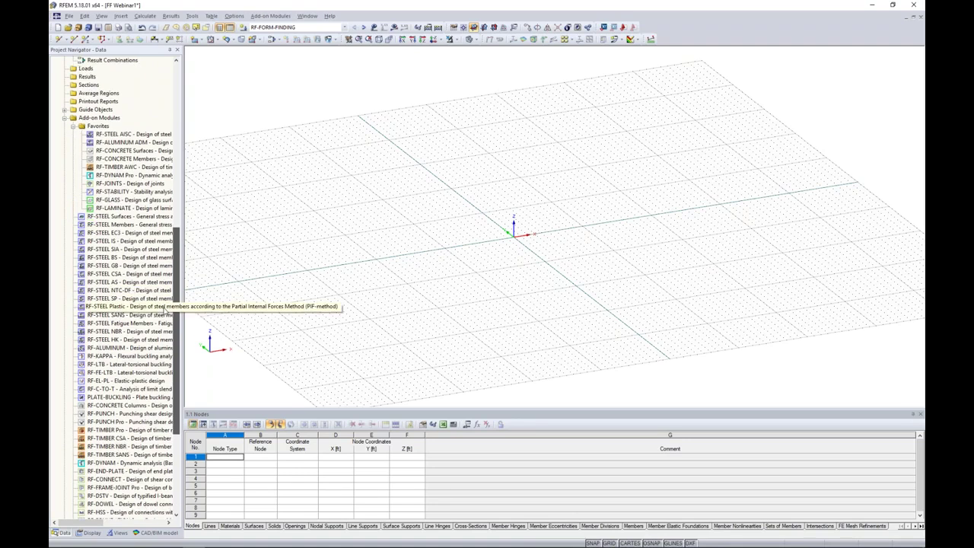
scroll(164, 312, down, 3)
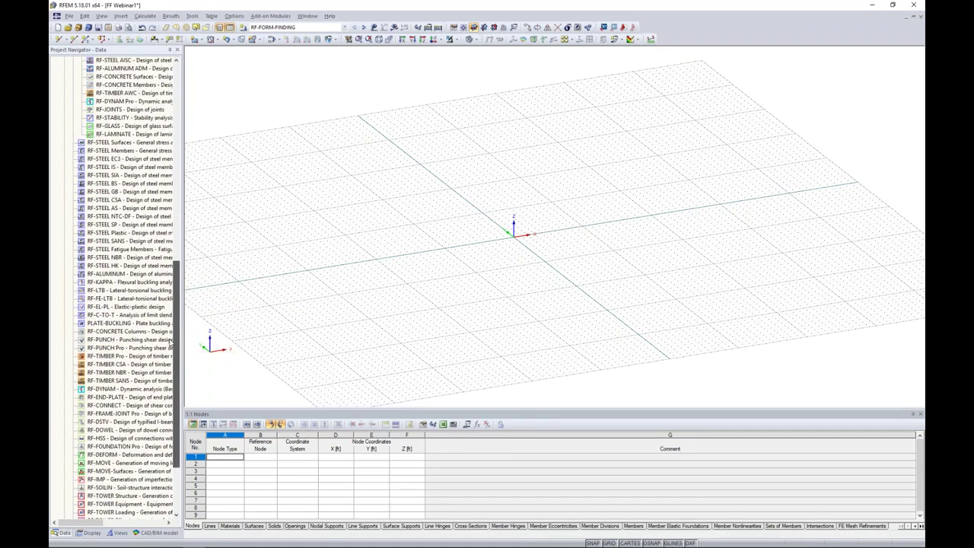
scroll(171, 344, up, 2)
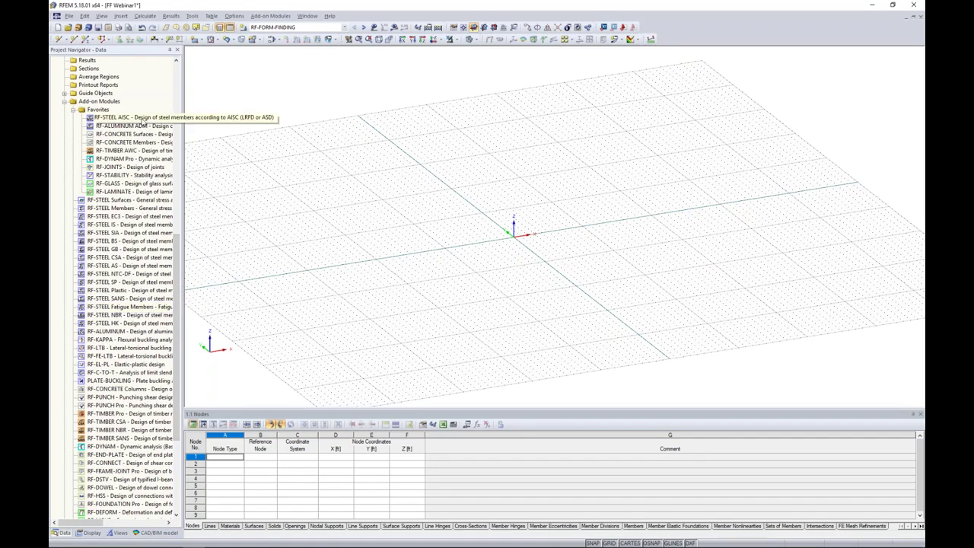
drag(176, 251, 196, 95)
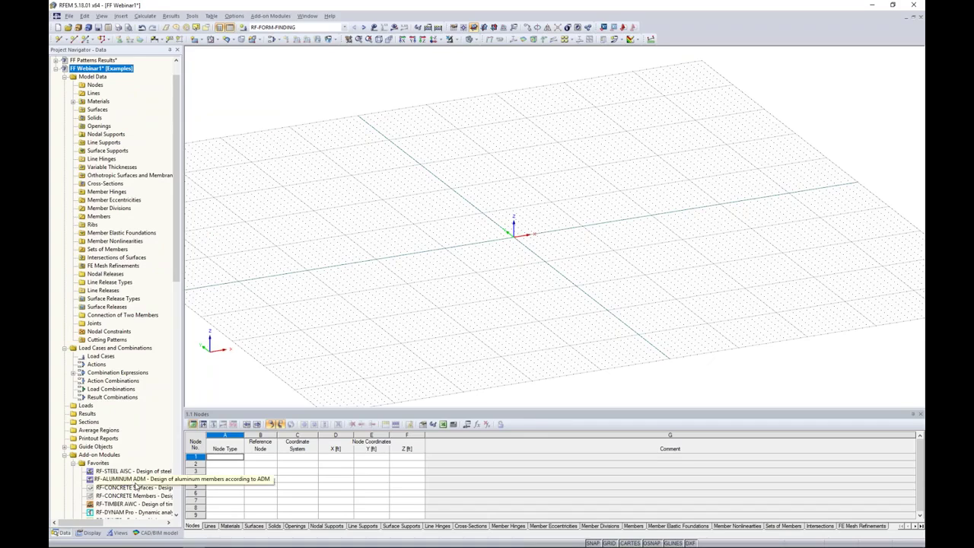
- Load the IFC file Concrete Office Building.ifc as a CAD/BIM reference model
click(156, 532)
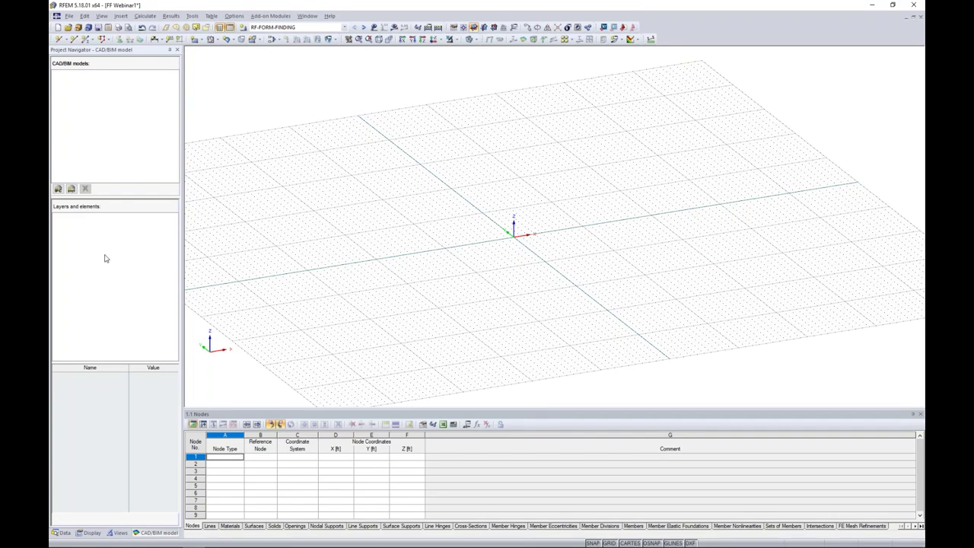
click(58, 188)
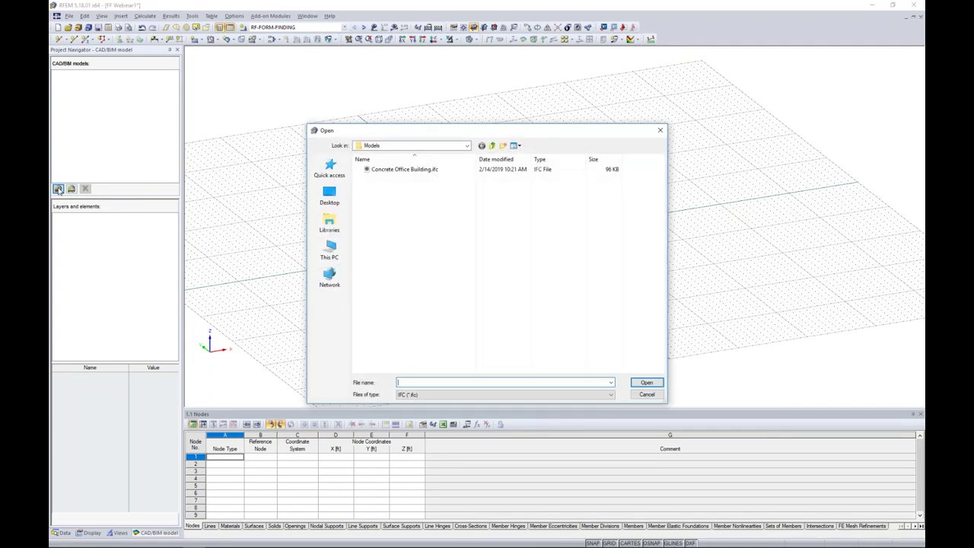
click(389, 170)
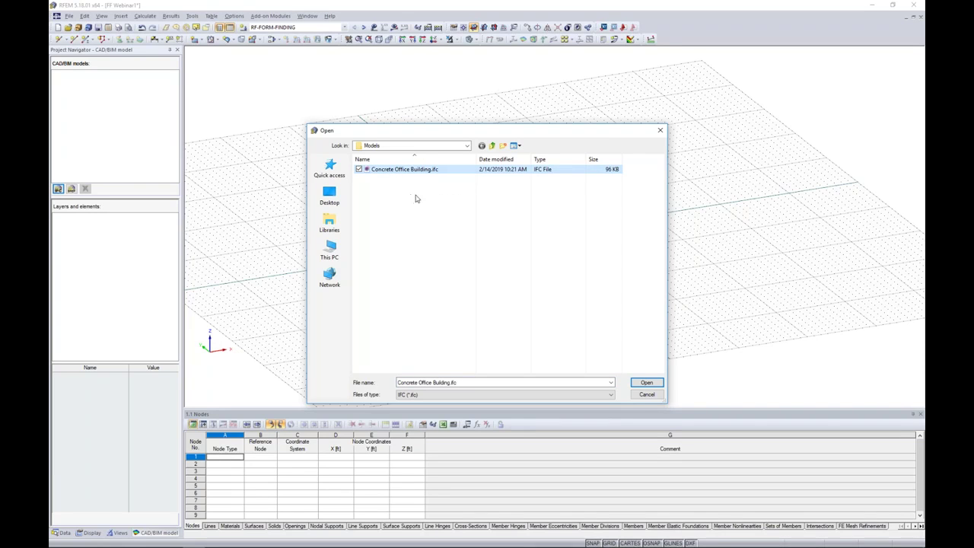
click(646, 382)
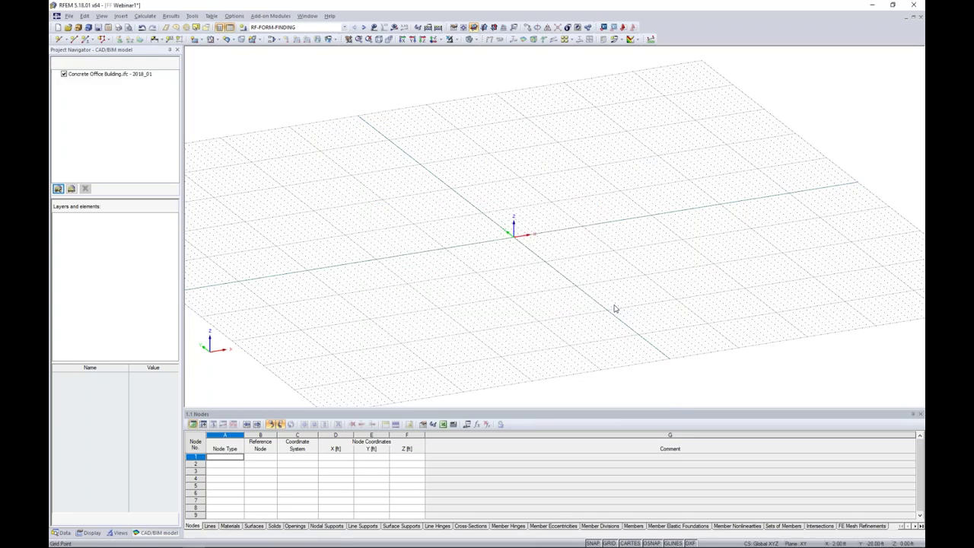
- Convert the slab solid in front of the building's entrance into a centric analytical surface with Concrete f'c = 4000 psi
middle_drag(779, 306, 719, 307)
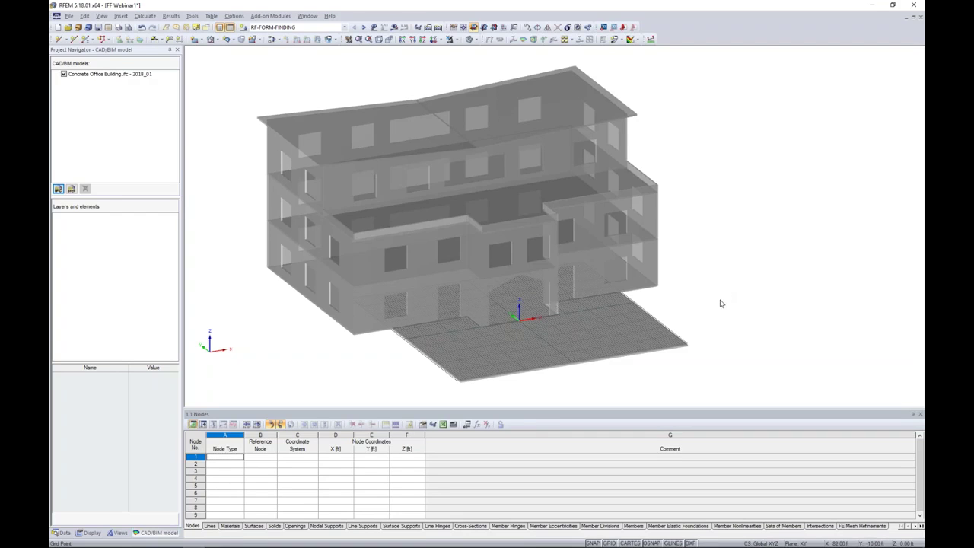
mouse_move(719, 305)
ctrl+middle_down()
mouse_move(713, 254)
mouse_move(714, 309)
ctrl+middle_up()
scroll(714, 309, up, 2)
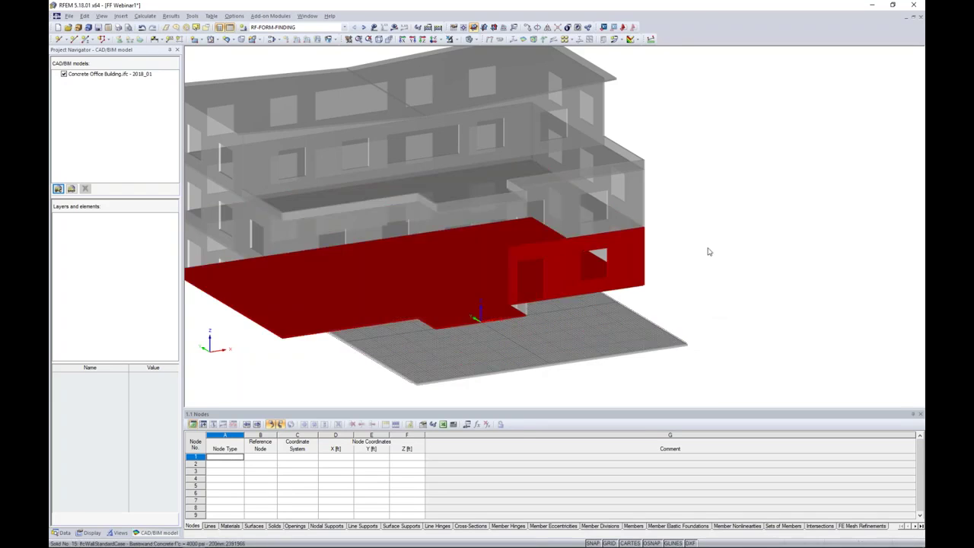
middle_drag(705, 306, 742, 297)
scroll(742, 297, up, 1)
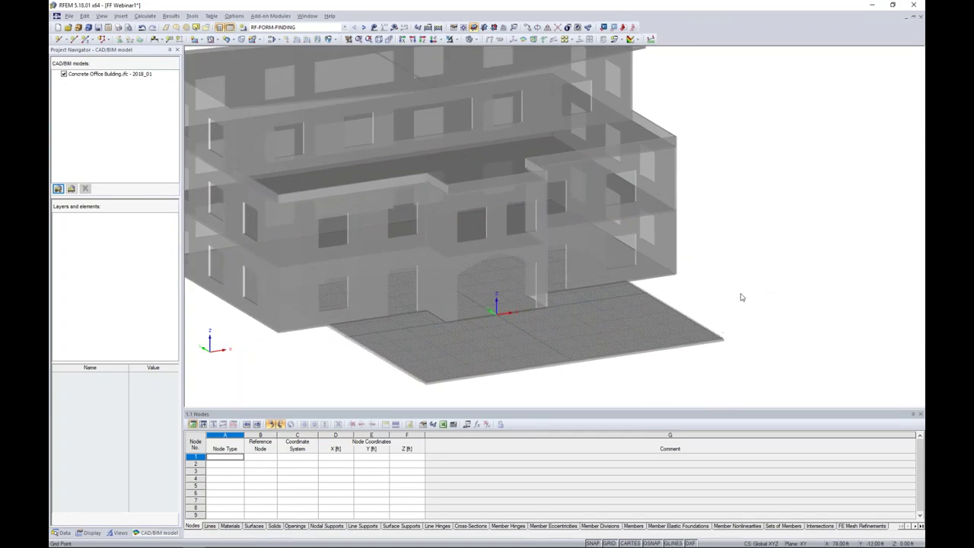
scroll(742, 298, up, 1)
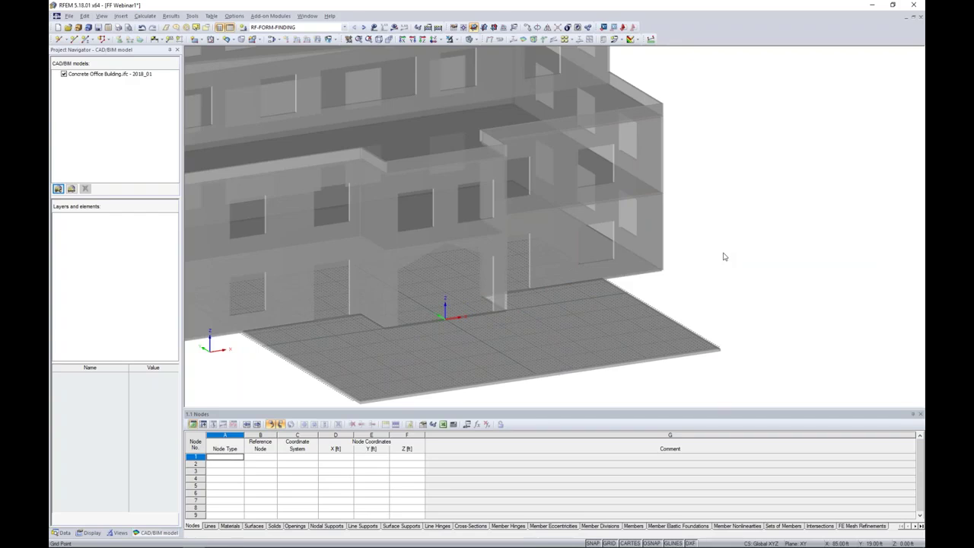
scroll(724, 257, down, 2)
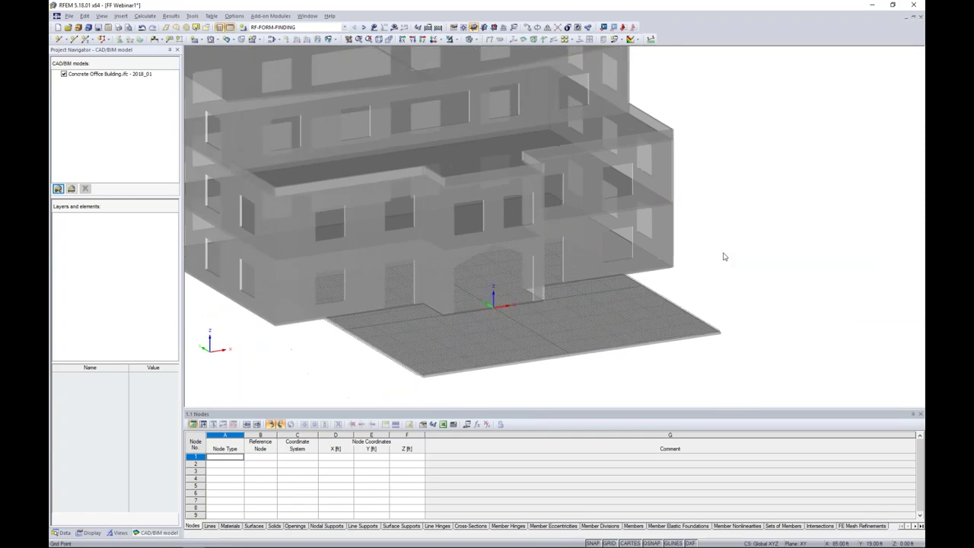
middle_drag(724, 257, 745, 265)
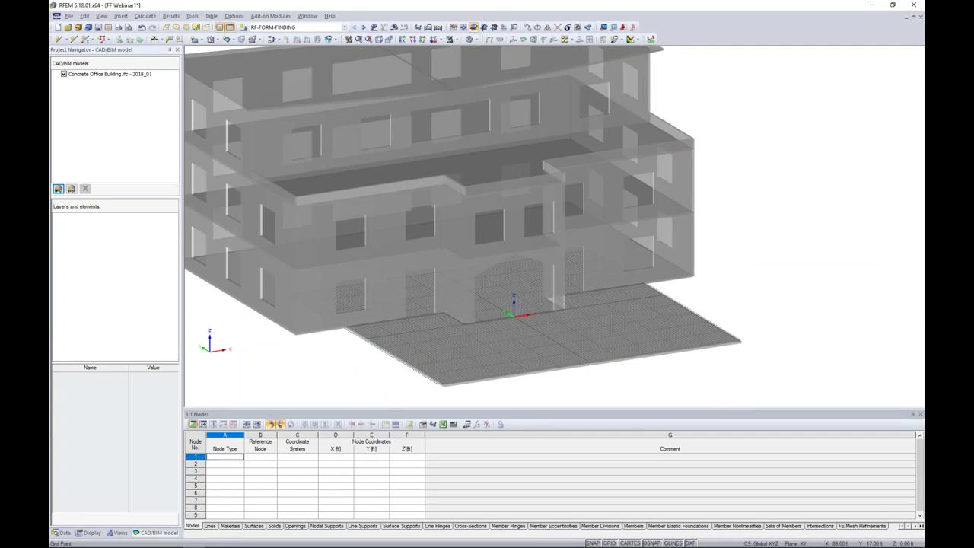
right_click(610, 312)
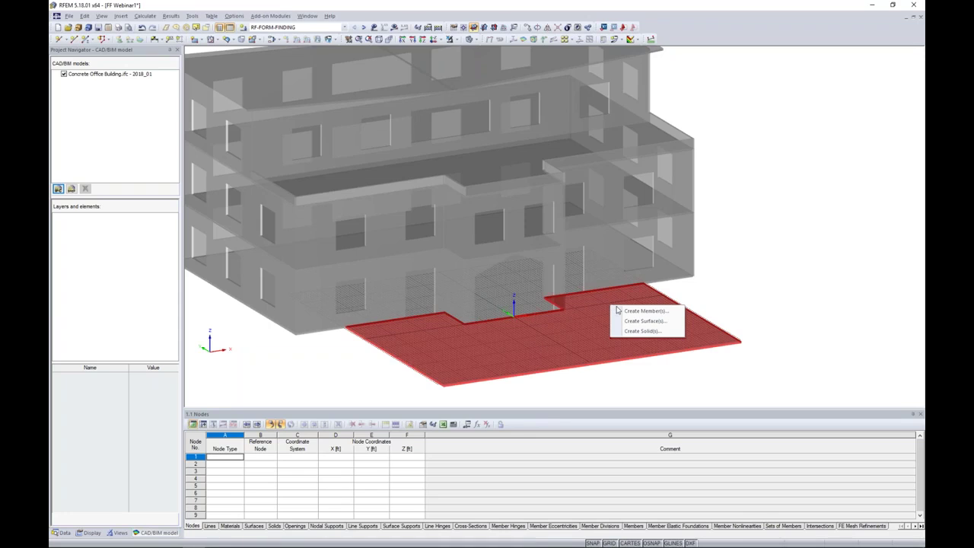
click(628, 322)
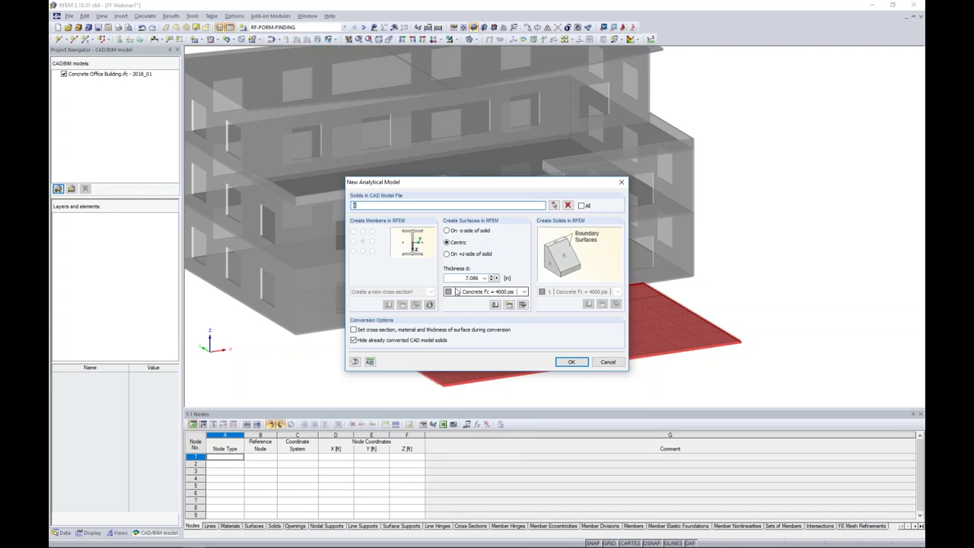
click(569, 361)
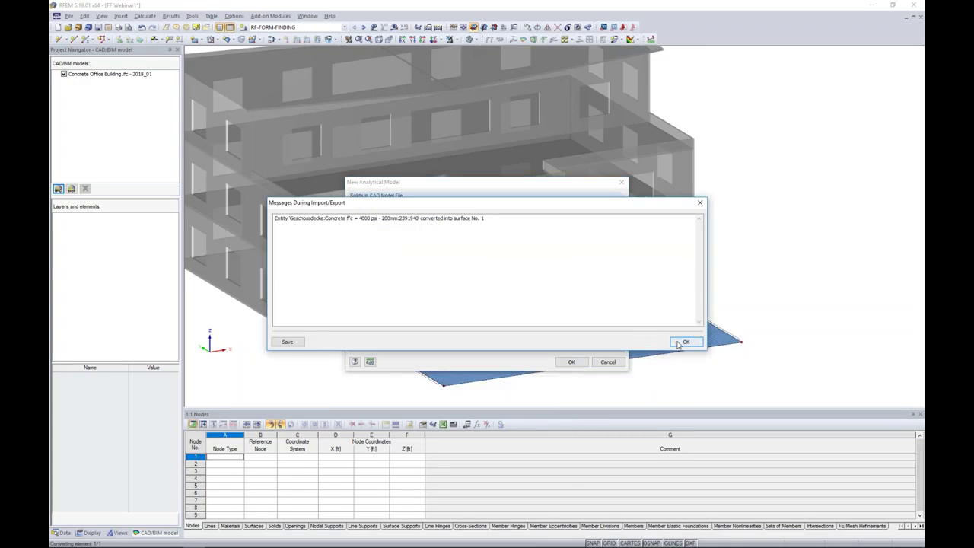
click(683, 341)
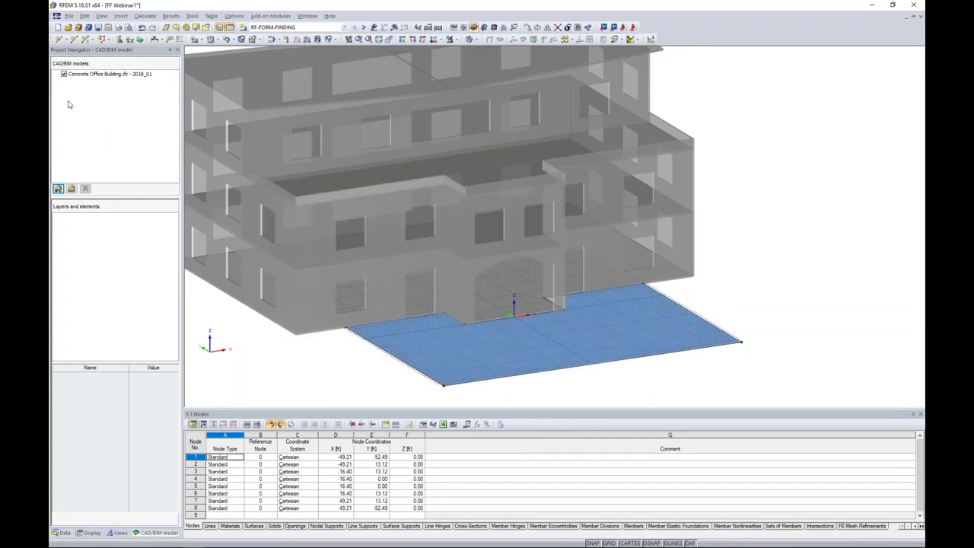
- Hide the Concrete Office Building reference model and show the converted slab surface in wireframe display
click(64, 74)
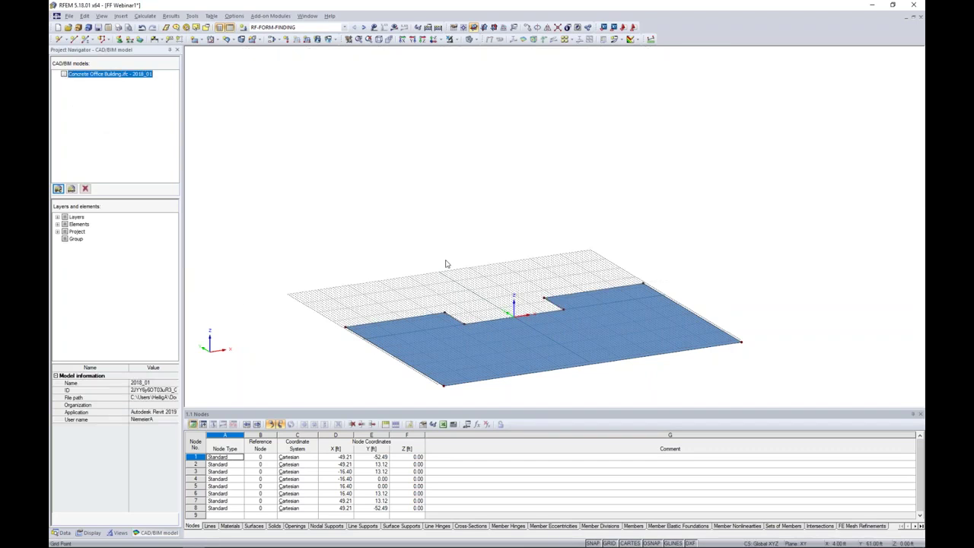
scroll(535, 279, up, 3)
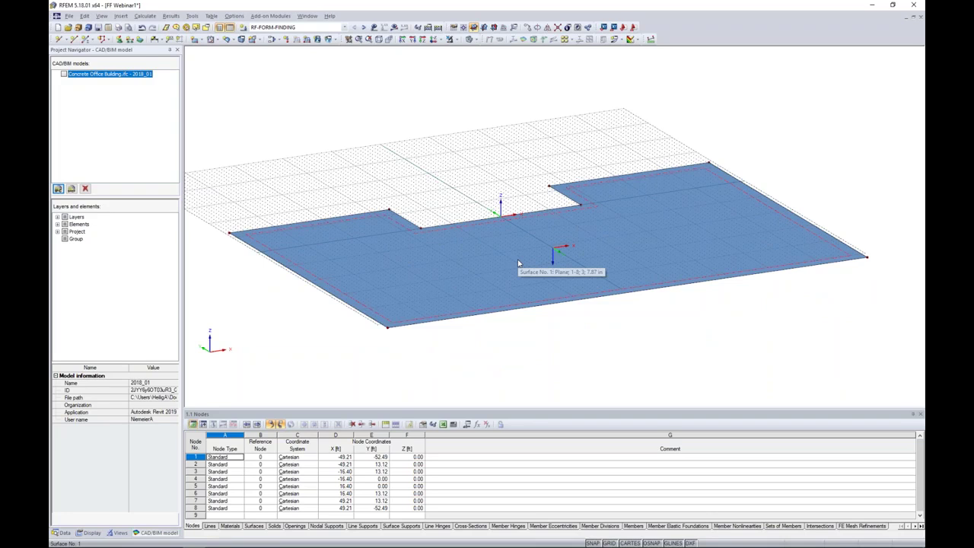
ctrl+middle_drag(507, 244, 461, 89)
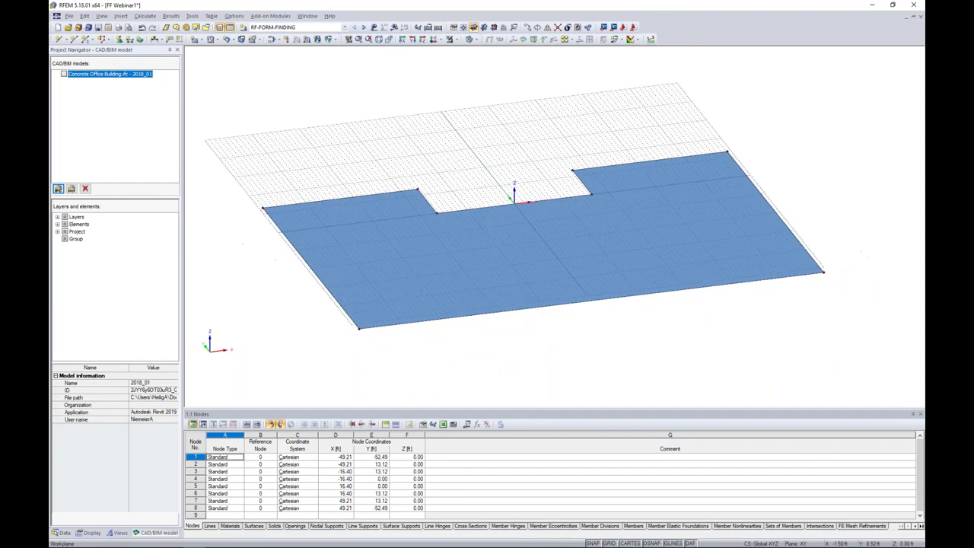
click(475, 39)
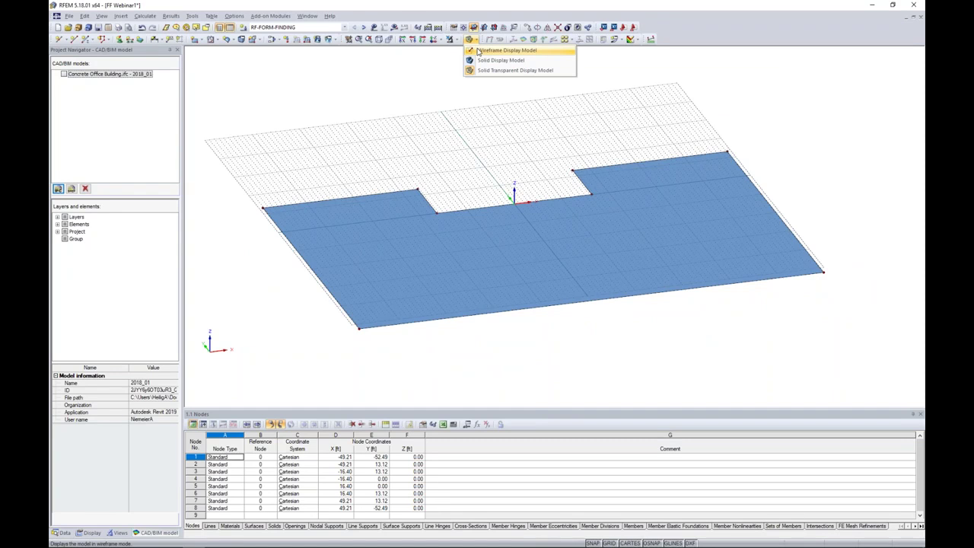
click(477, 50)
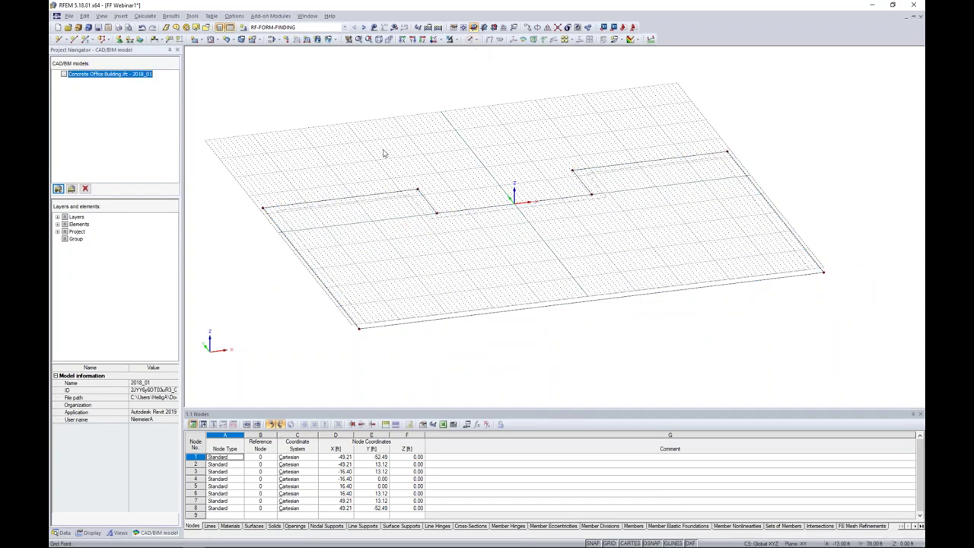
- Divide line 2 on the slab's rear edge by distance, with a new intermediate node 23 ft from the line end
click(348, 201)
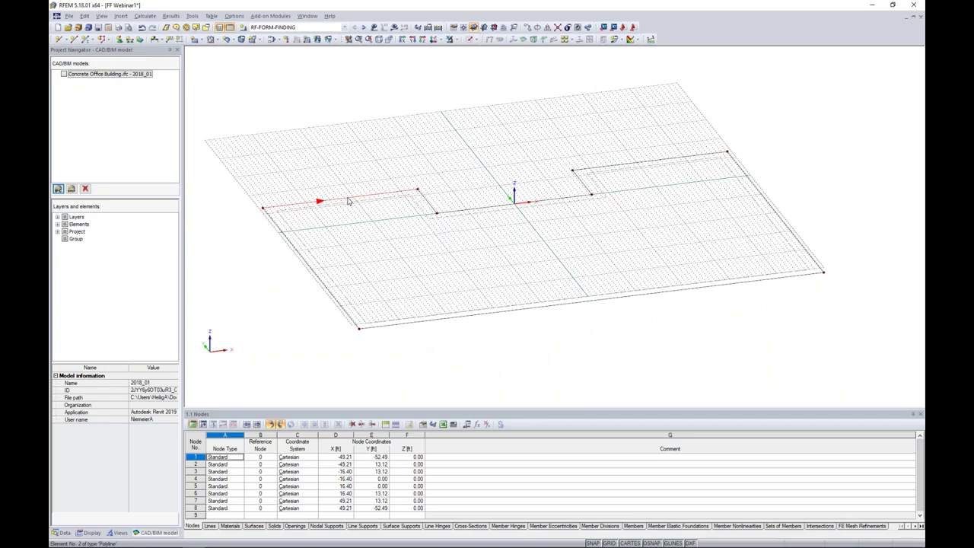
right_click(348, 201)
mouse_move(379, 239)
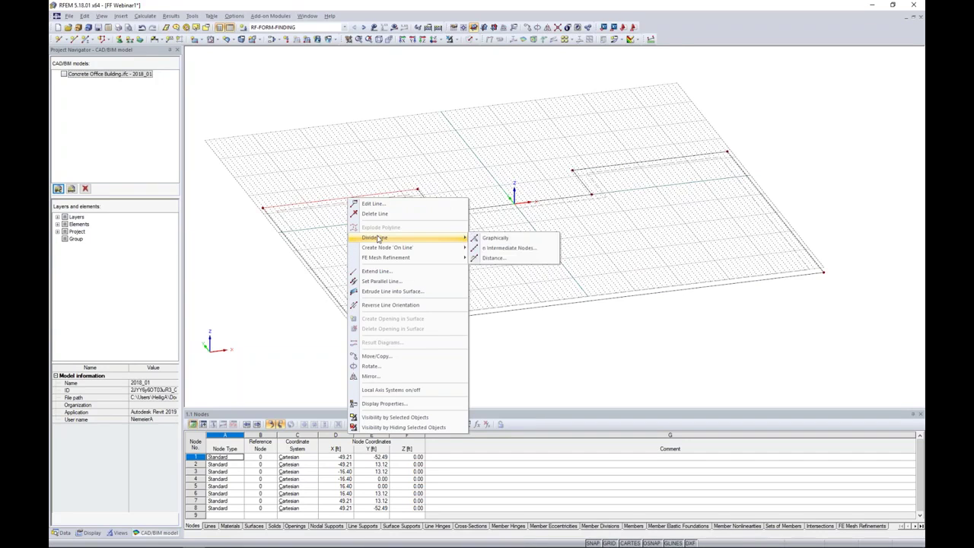
click(491, 258)
drag(515, 162, 579, 156)
text(2)
click(633, 275)
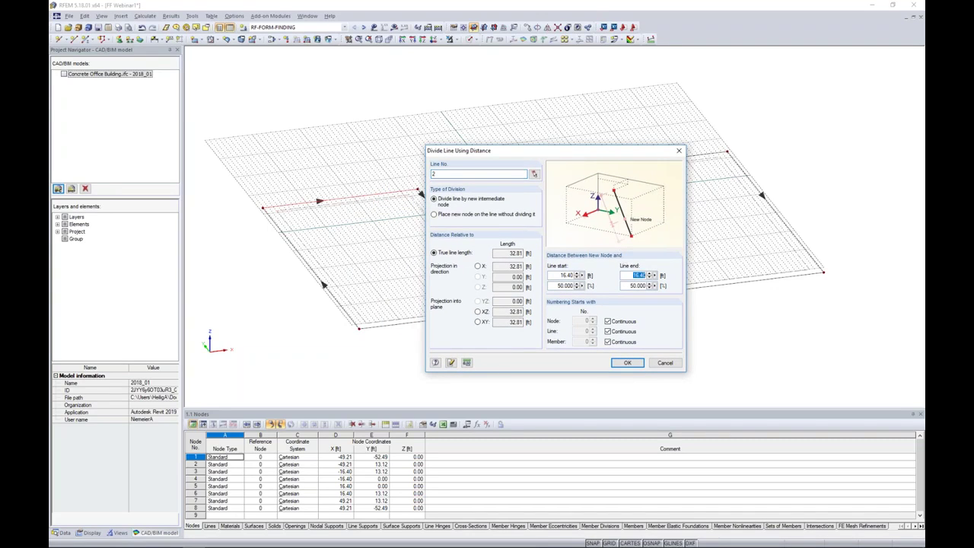
text(23)
click(625, 363)
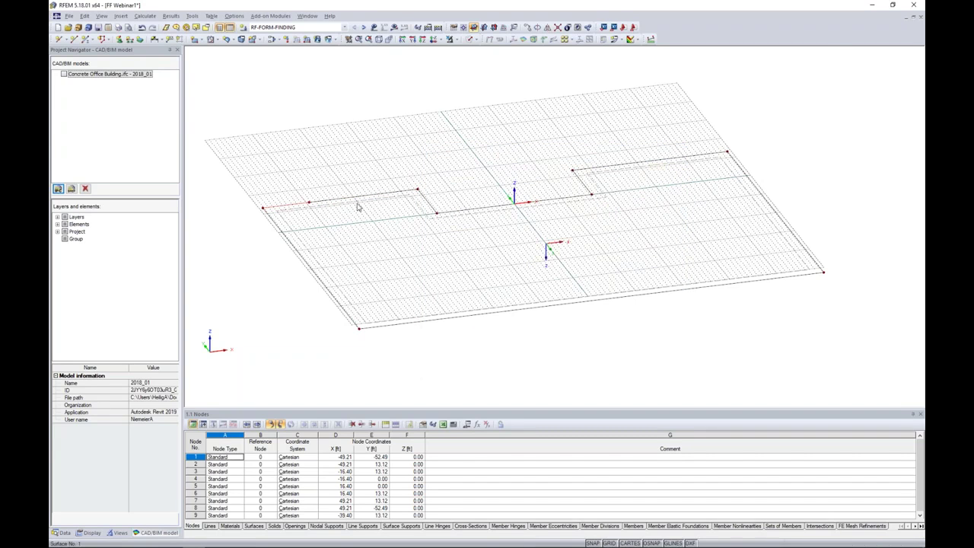
- Copy the rear edge's intermediate node and notch corner across to the opposite notch corner, and connect the new outer node to the rear line
scroll(364, 207, up, 2)
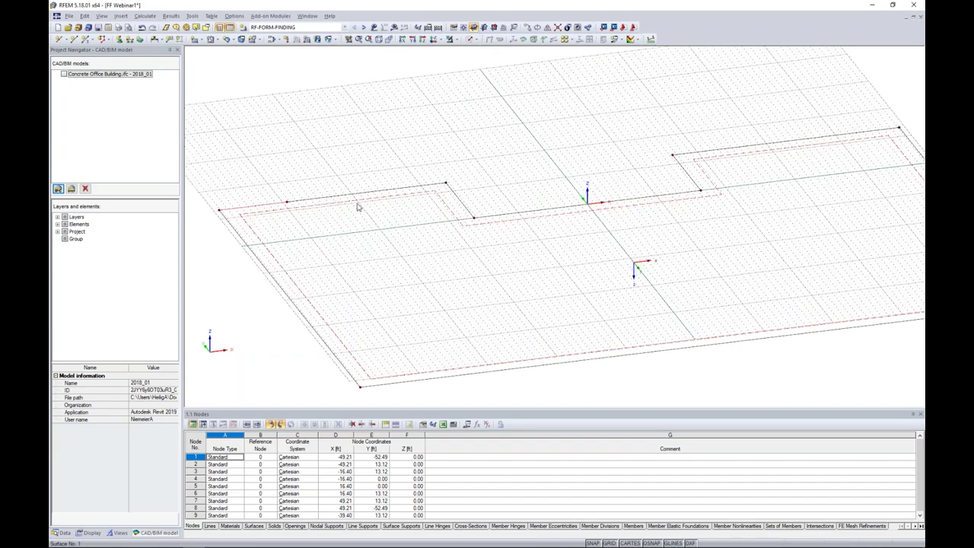
click(287, 203)
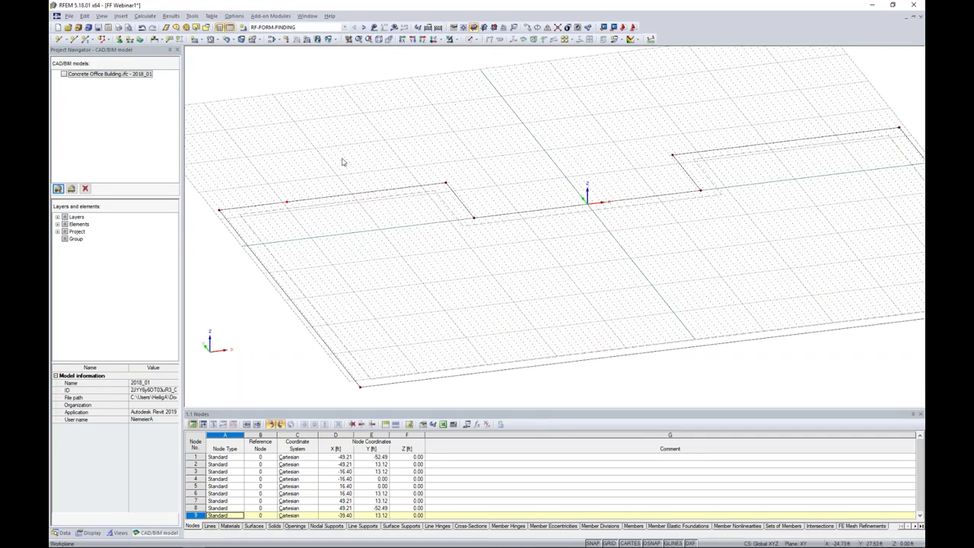
click(447, 186)
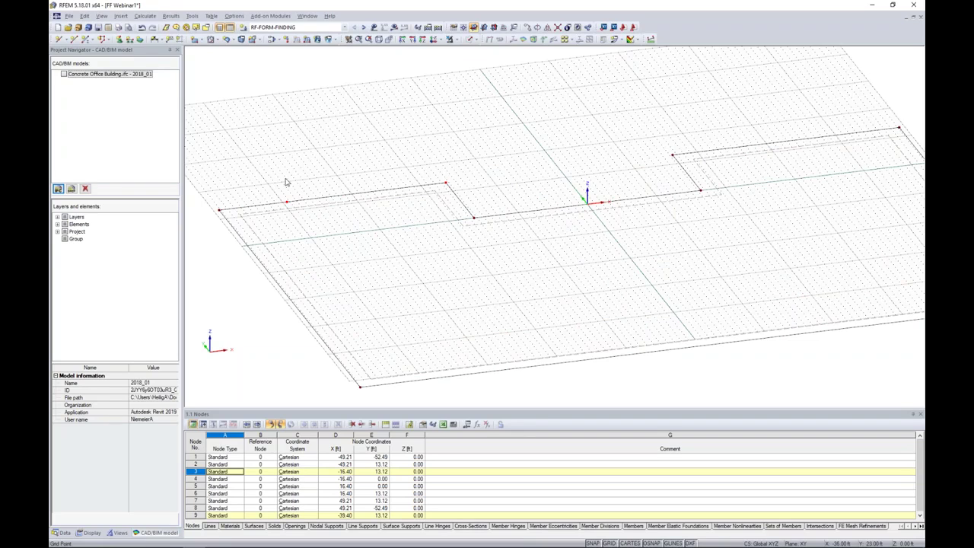
ctrl+drag(288, 202, 675, 156)
click(726, 124)
middle_drag(726, 124, 642, 127)
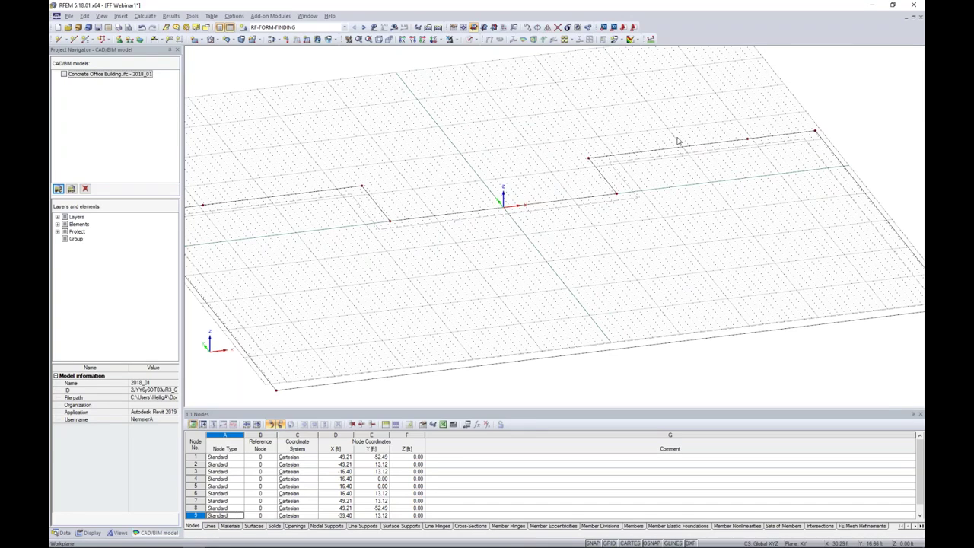
click(558, 27)
drag(700, 96, 778, 178)
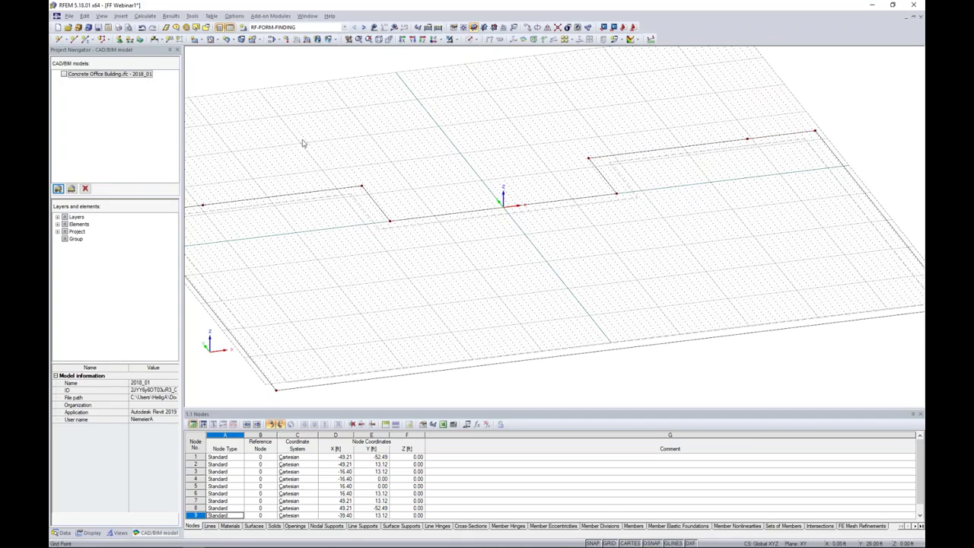
- Copy the two intermediate nodes on the slab's rear edges once by dY -30 ft
scroll(286, 171, down, 1)
middle_drag(286, 170, 318, 169)
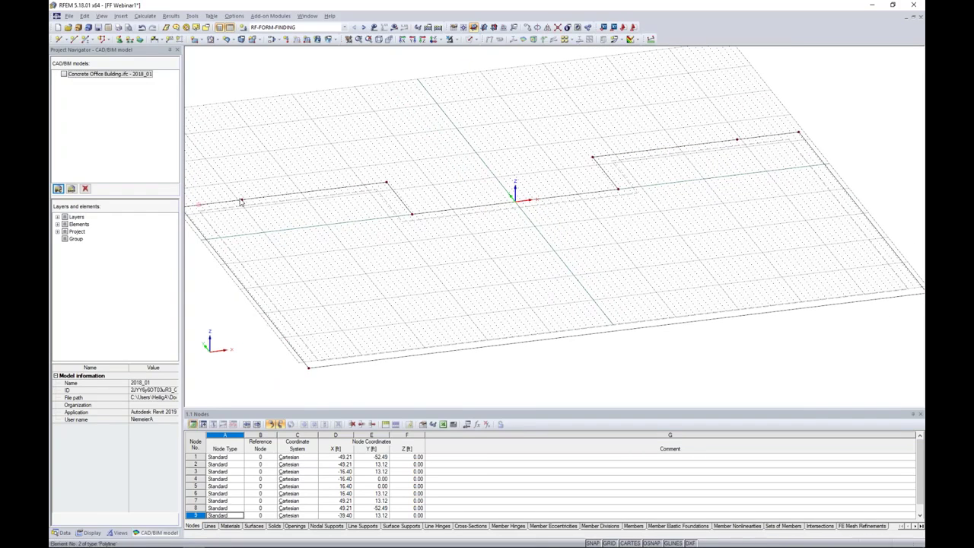
click(737, 140)
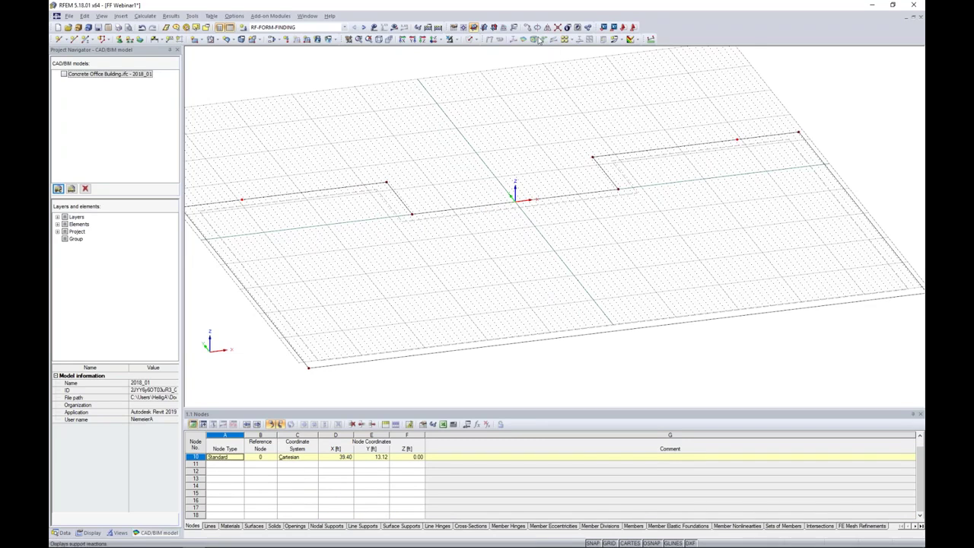
click(527, 28)
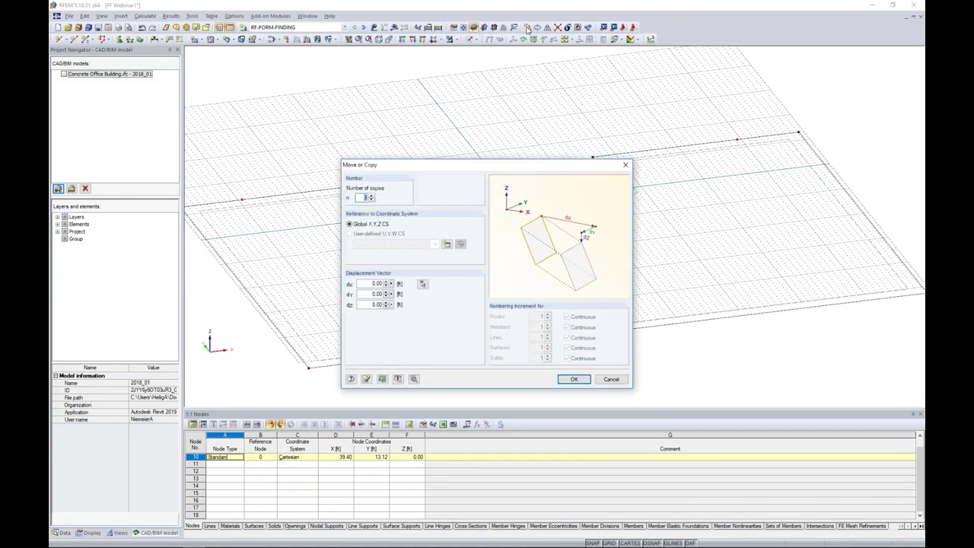
click(371, 196)
click(374, 294)
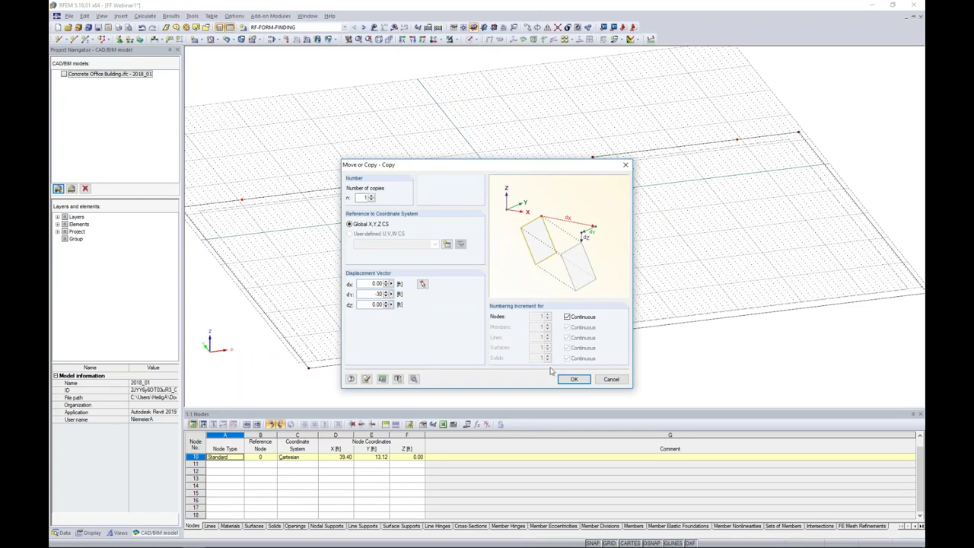
click(574, 379)
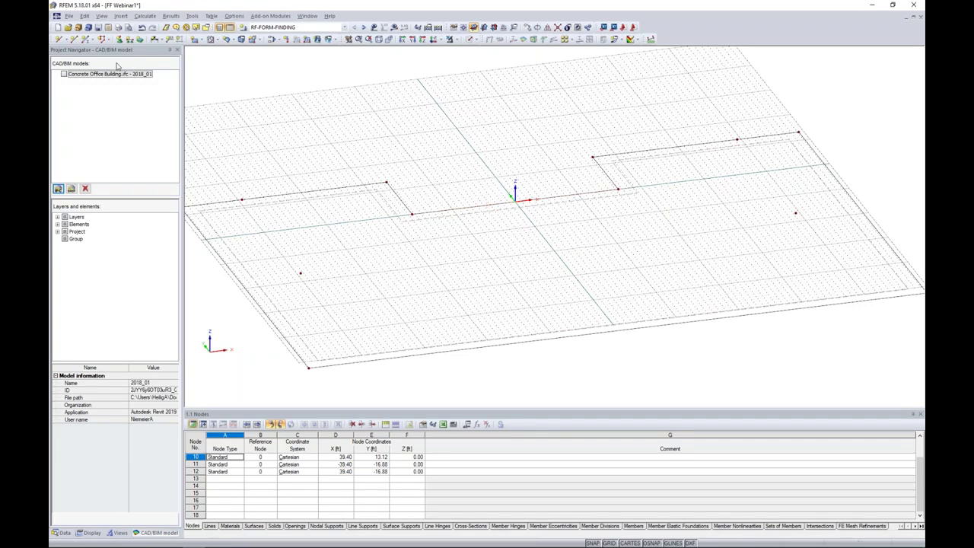
- Insert a node at 50% between the two inner corner nodes of the slab's notch
click(67, 40)
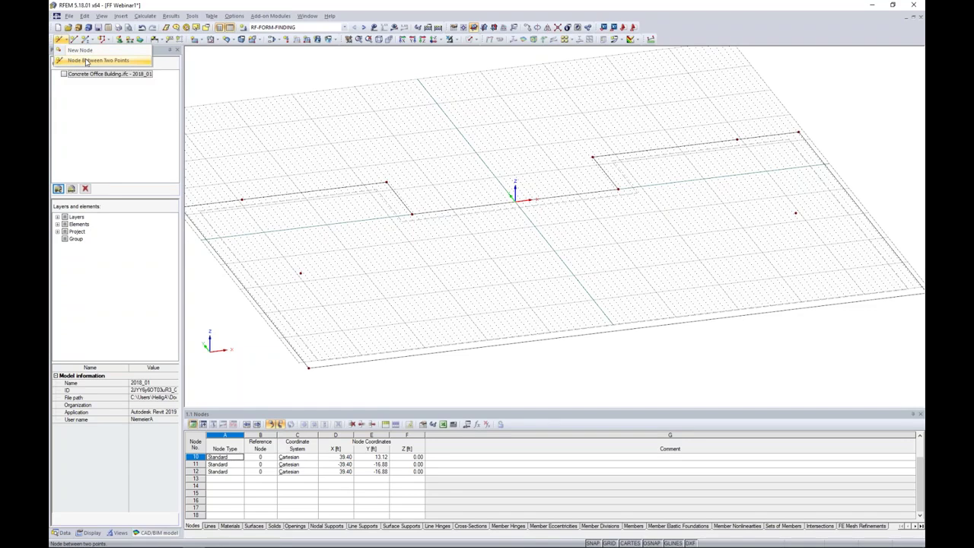
click(86, 62)
click(412, 213)
click(587, 163)
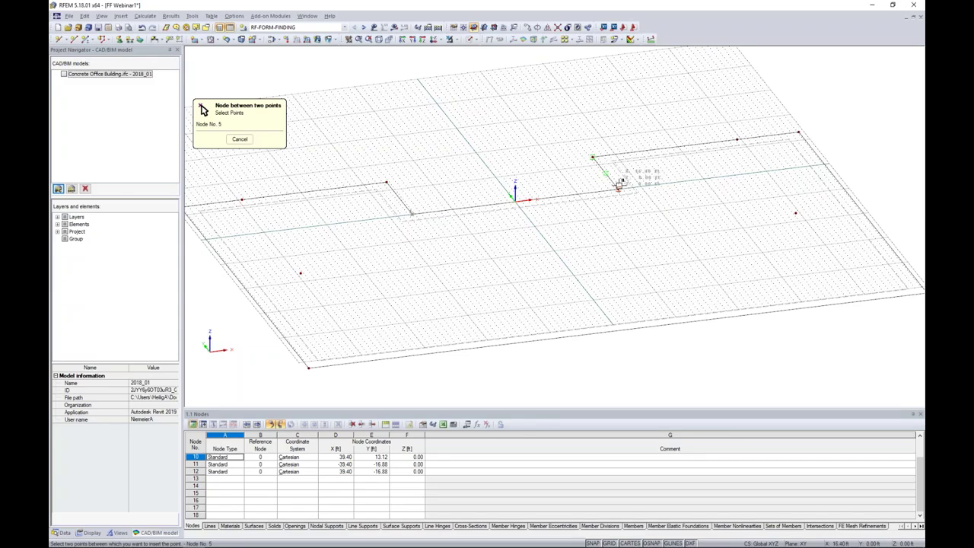
click(619, 186)
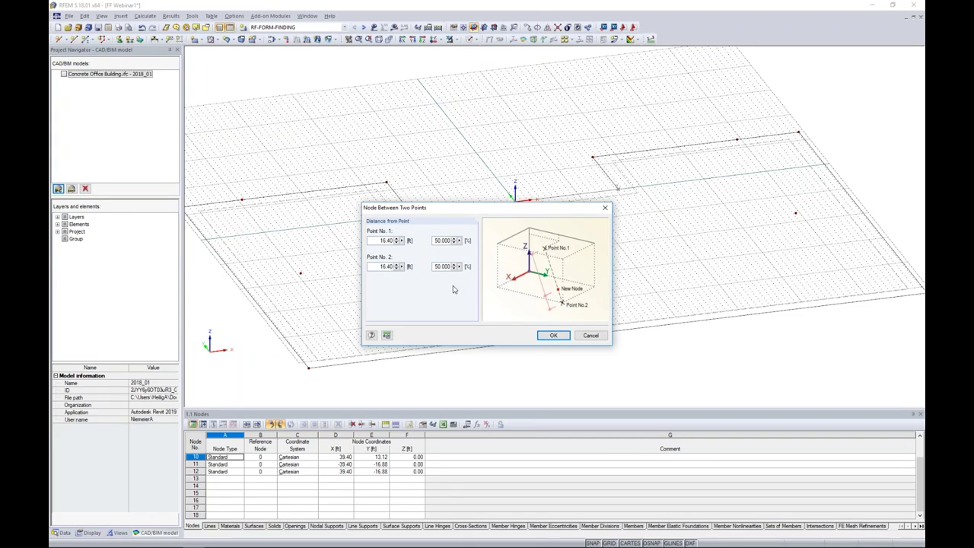
click(553, 335)
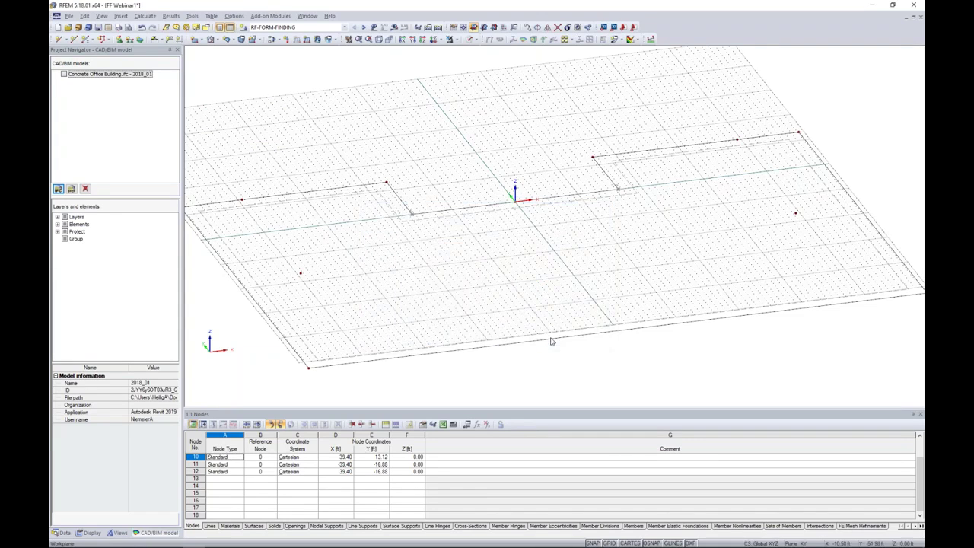
- Copy the new node at the origin by dY -33 ft towards the slab's front edge
click(516, 203)
scroll(516, 203, up, 1)
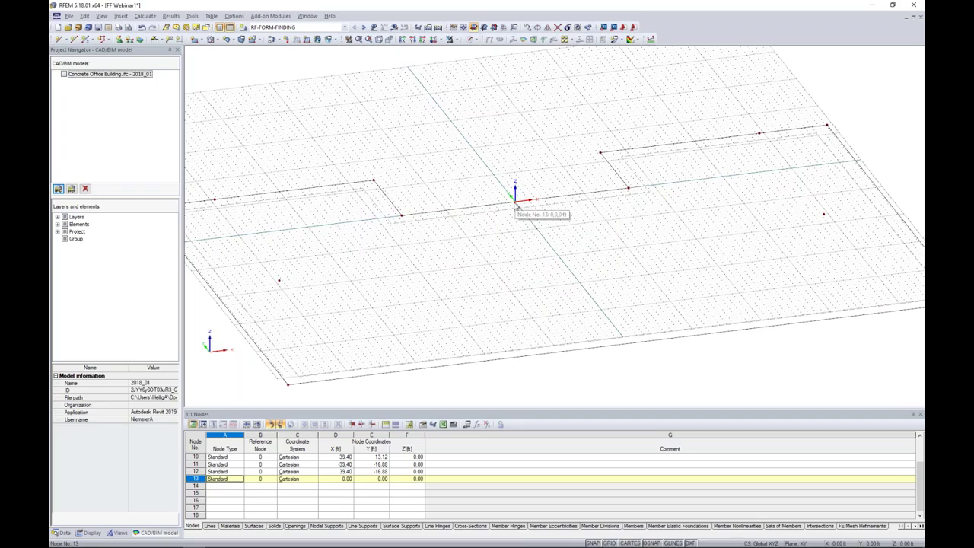
click(526, 28)
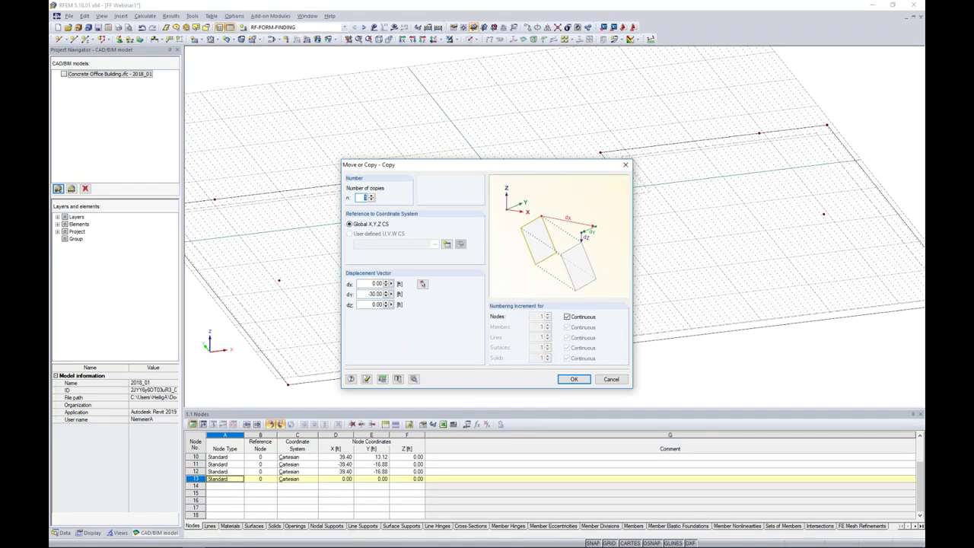
drag(360, 296, 489, 308)
click(573, 379)
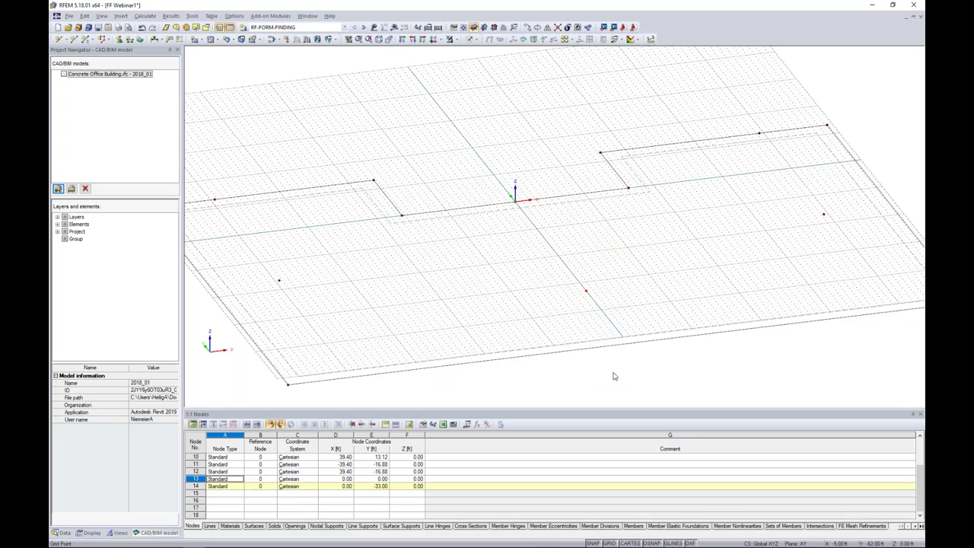
- Copy the node near the middle of the front edge by dX 26 ft with dY 0
click(633, 275)
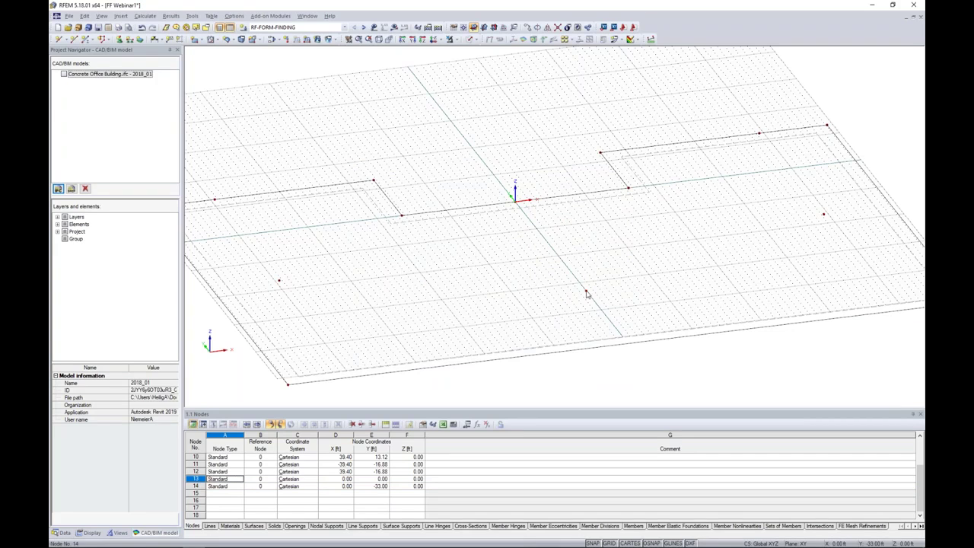
drag(557, 268, 615, 309)
click(527, 27)
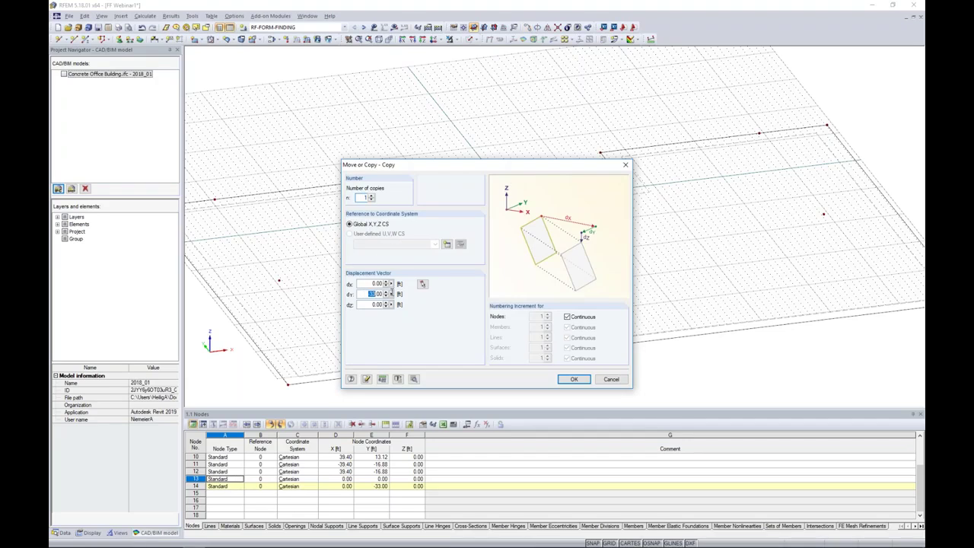
double_click(376, 283)
click(574, 379)
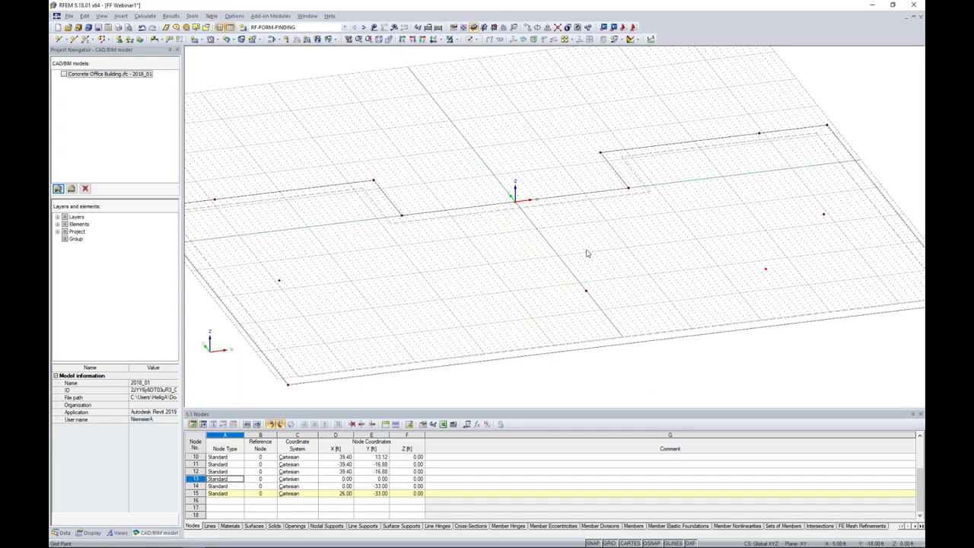
- Copy the middle front node to X -26 ft by copying both front nodes from the outer one onto the middle one
click(584, 289)
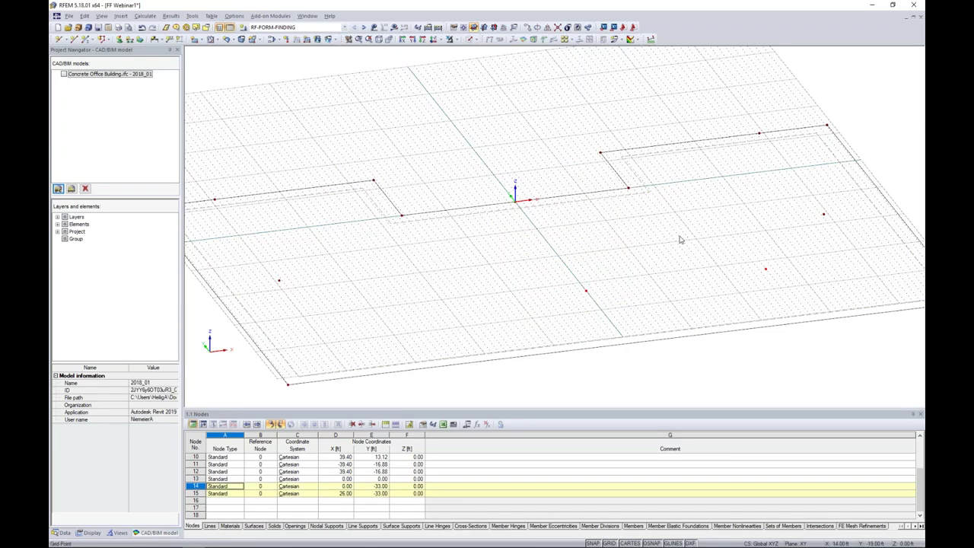
click(766, 270)
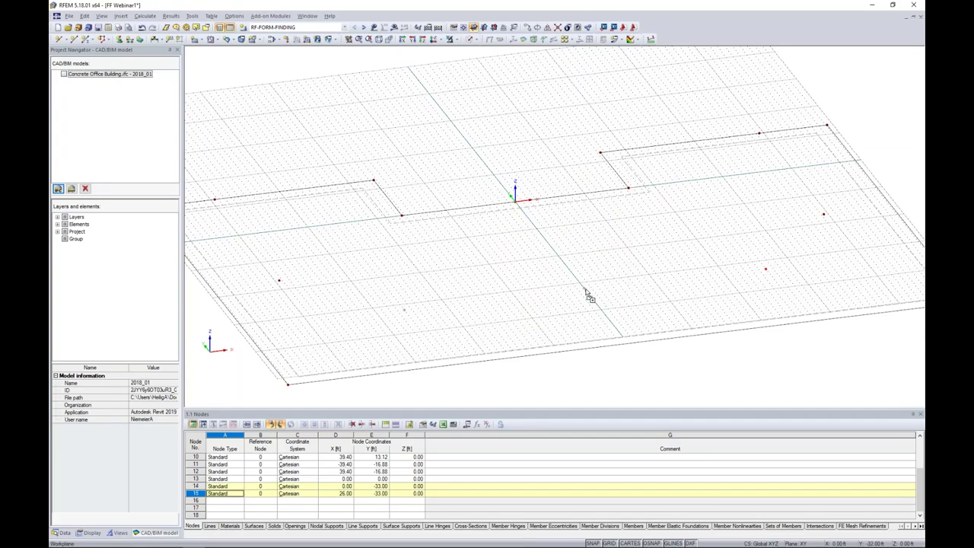
click(406, 312)
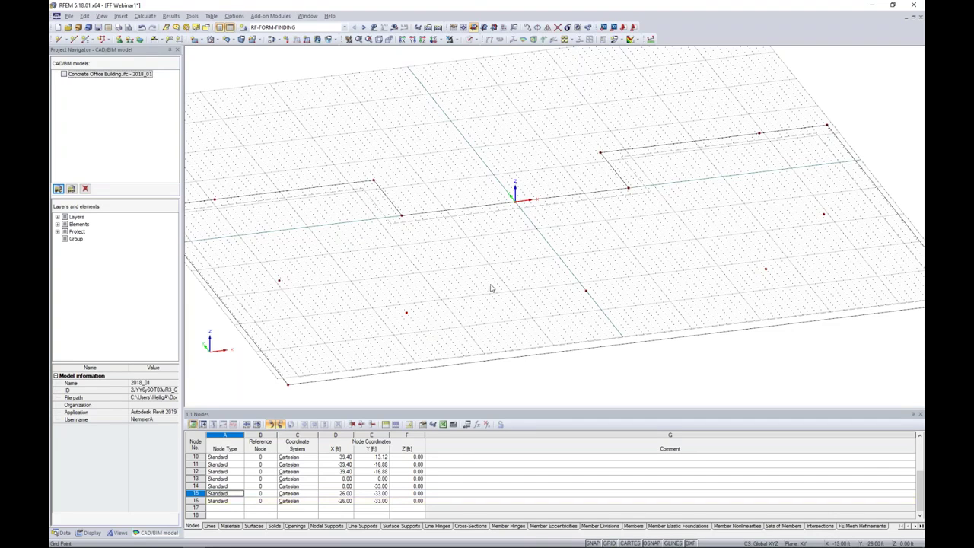
- Delete the slab surface together with all its boundary lines and its four outer corner nodes
middle_drag(507, 285, 522, 241)
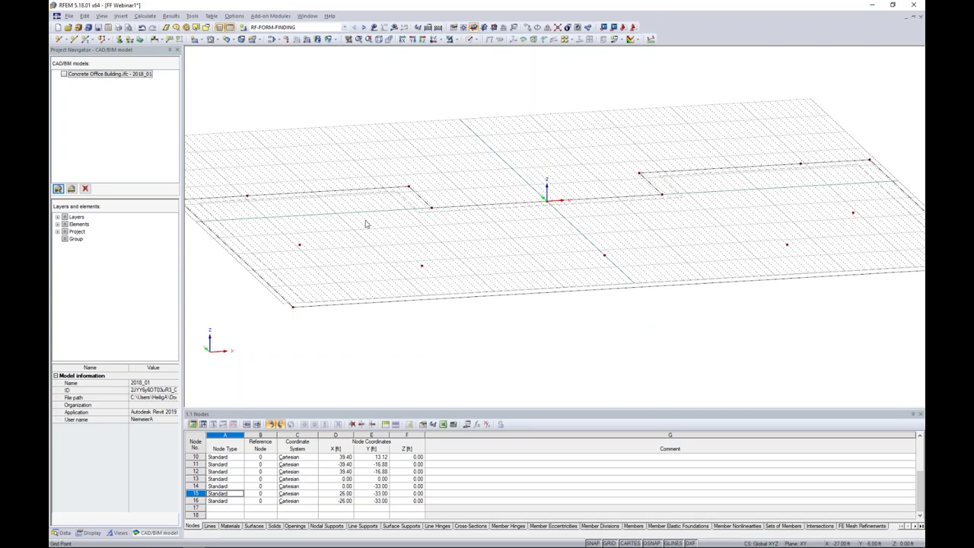
drag(325, 333, 272, 290)
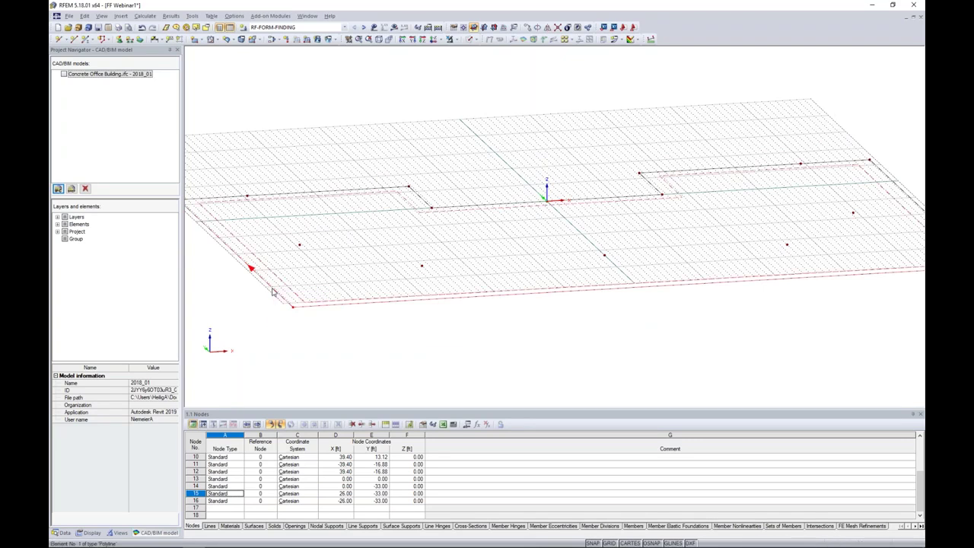
click(360, 359)
drag(254, 241, 218, 202)
key(Delete)
click(358, 208)
key(Delete)
click(507, 223)
key(Delete)
click(700, 200)
key(Delete)
click(715, 189)
key(Delete)
middle_drag(778, 224, 526, 232)
click(634, 187)
key(Delete)
drag(723, 199, 651, 159)
key(Delete)
- Set up a copy of the two outer notch corners, two side nodes, origin and middle front nodes with dX 0 and dZ 23 ft
middle_drag(587, 284, 707, 299)
scroll(707, 299, down, 1)
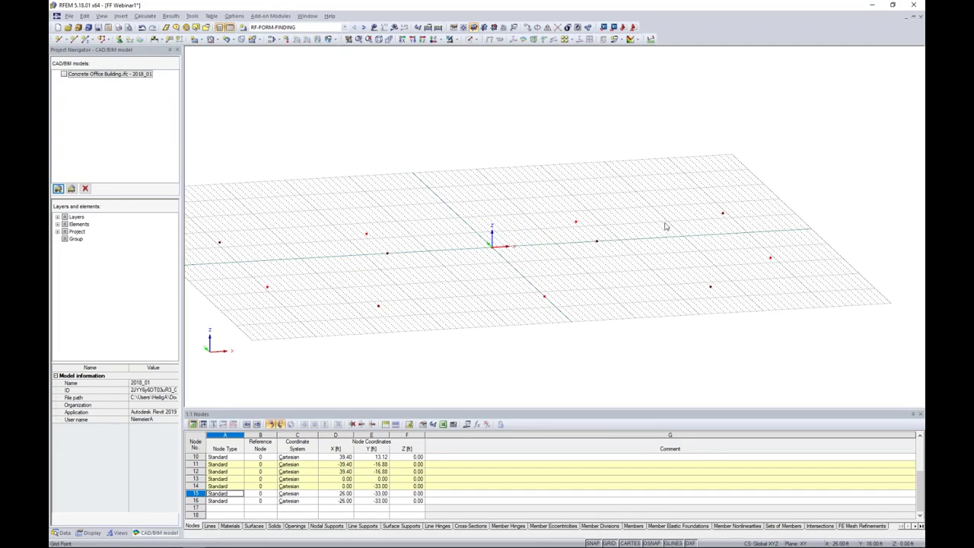
click(528, 27)
drag(400, 165, 465, 81)
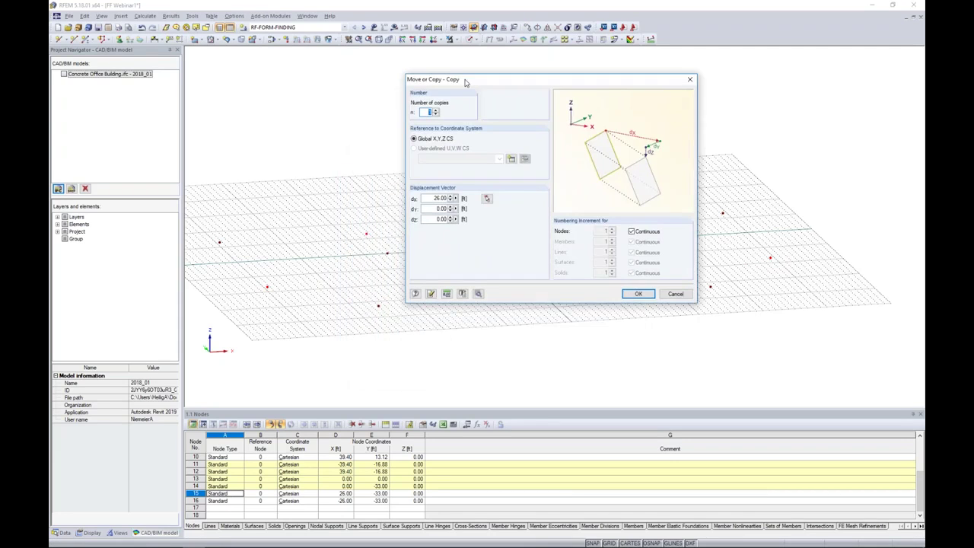
double_click(426, 198)
text(0)
key(Tab)
key(Tab)
- Enable creating new lines between the selected nodes and their copies, and carry out the copy
click(478, 294)
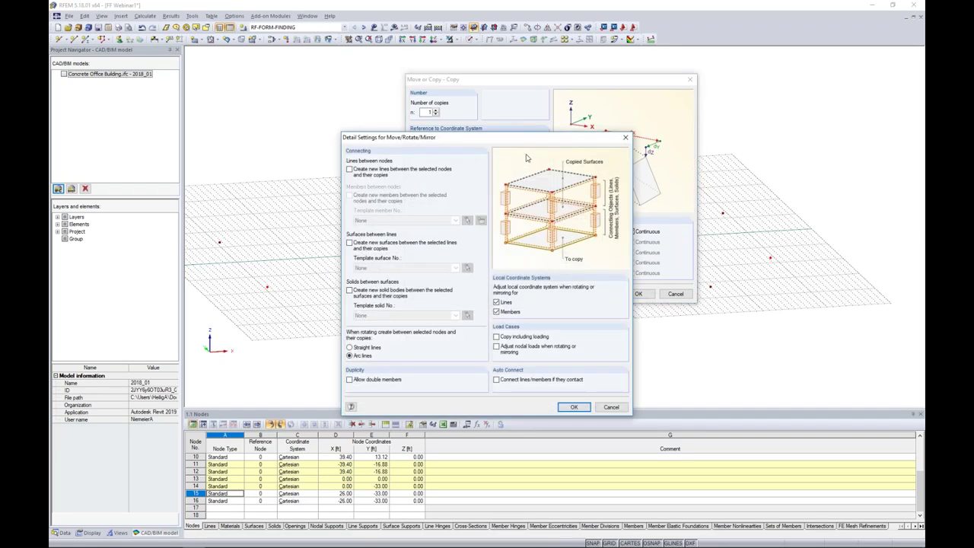
click(349, 169)
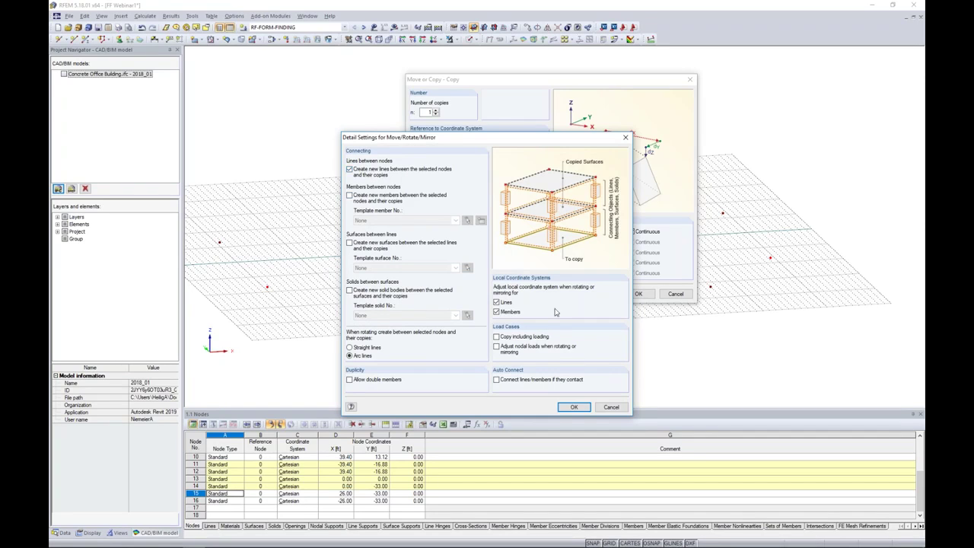
click(574, 405)
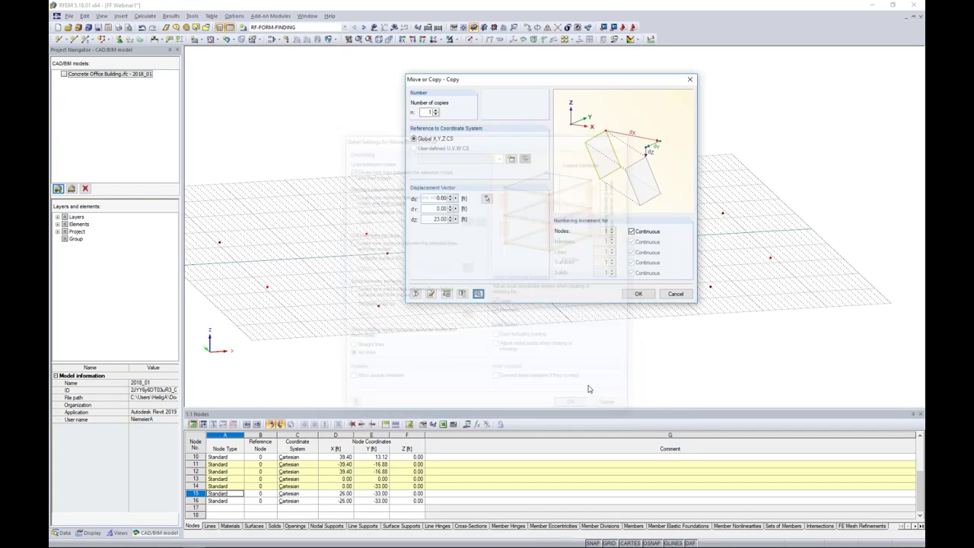
click(638, 294)
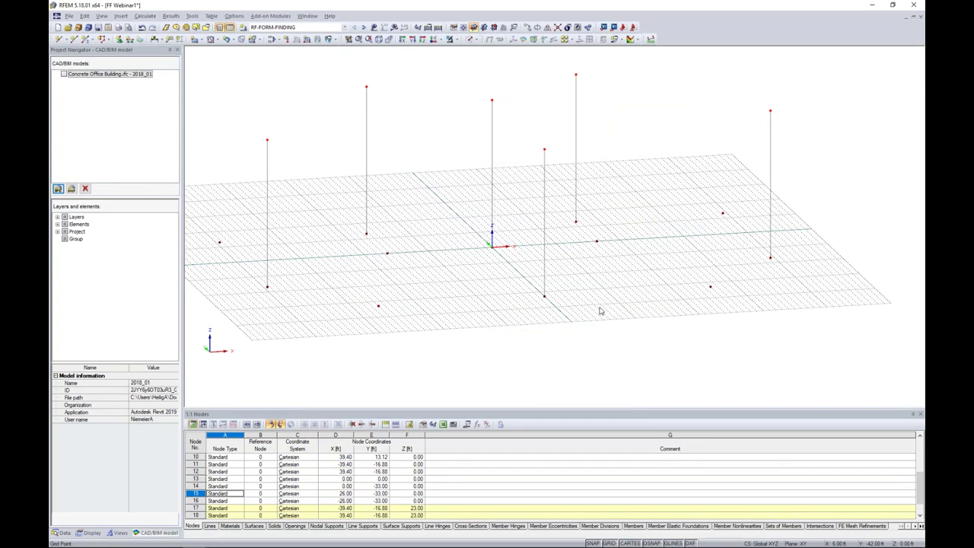
- Delete the vertical lines at the left outer notch corner and at the origin, keeping their top nodes
mouse_move(606, 298)
ctrl+middle_down()
mouse_move(504, 277)
mouse_move(608, 297)
ctrl+middle_up()
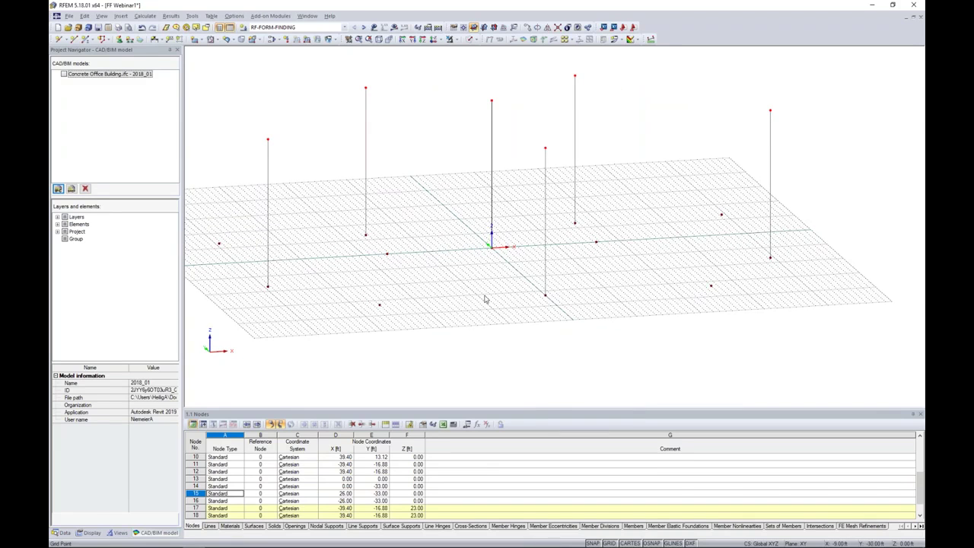
middle_drag(487, 312, 511, 315)
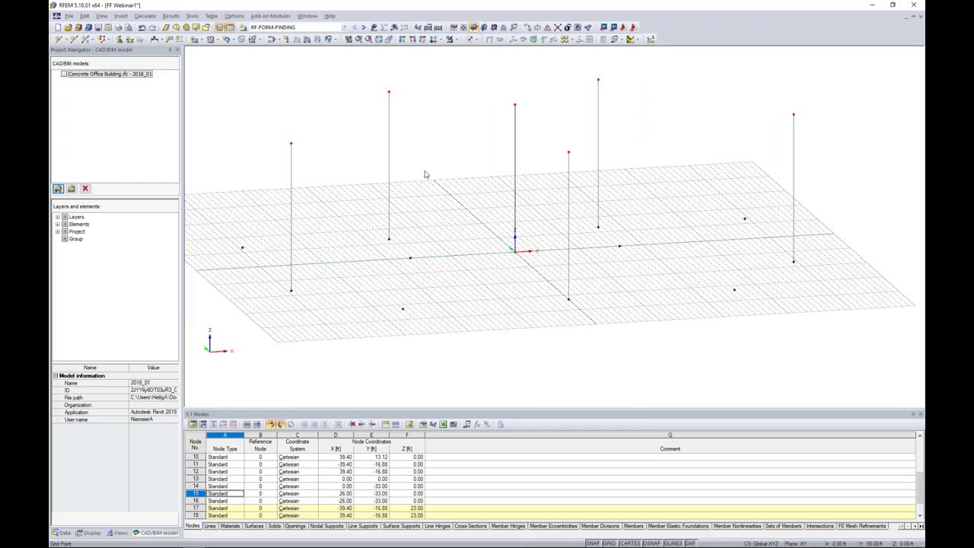
mouse_move(456, 190)
ctrl+middle_down()
mouse_move(500, 206)
mouse_move(468, 203)
ctrl+middle_up()
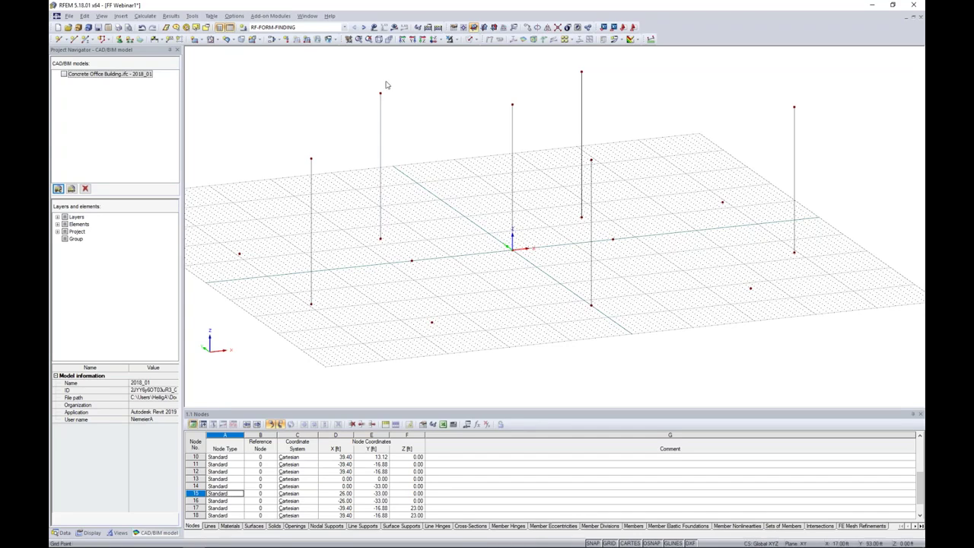
drag(391, 249, 367, 218)
key(Delete)
drag(528, 265, 511, 229)
key(Delete)
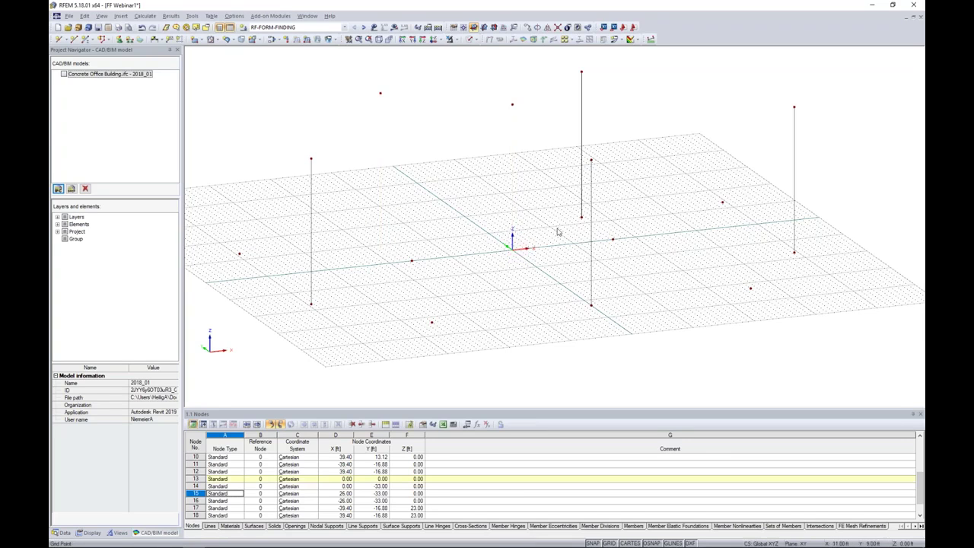
- Delete the vertical line and its base node at the right outer notch corner, keeping the top node
ctrl+middle_drag(573, 238, 602, 241)
drag(565, 231, 538, 188)
key(Delete)
ctrl+middle_drag(548, 201, 509, 205)
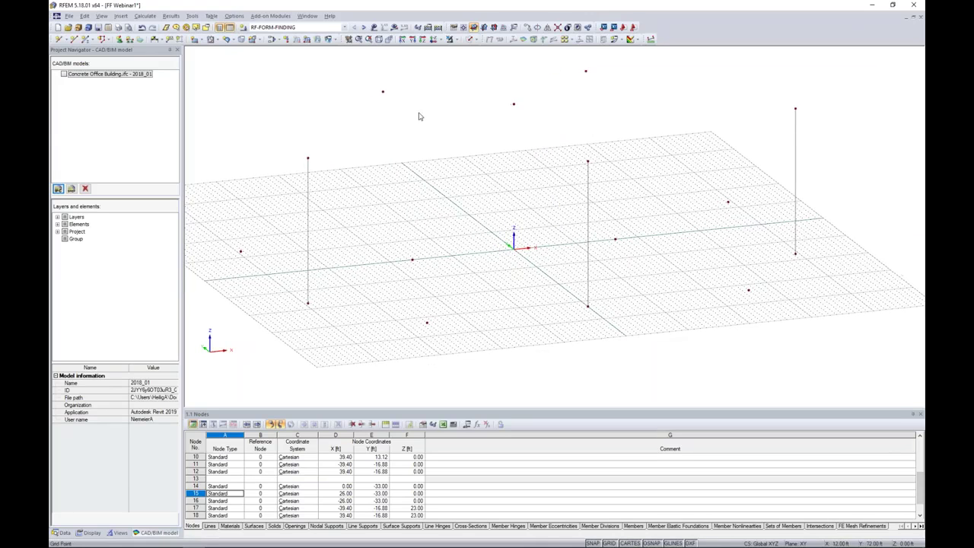
- Copy the two inner notch corners, two rear outer nodes and two outer front nodes by dZ 16 ft, with connecting lines
middle_drag(271, 220, 252, 216)
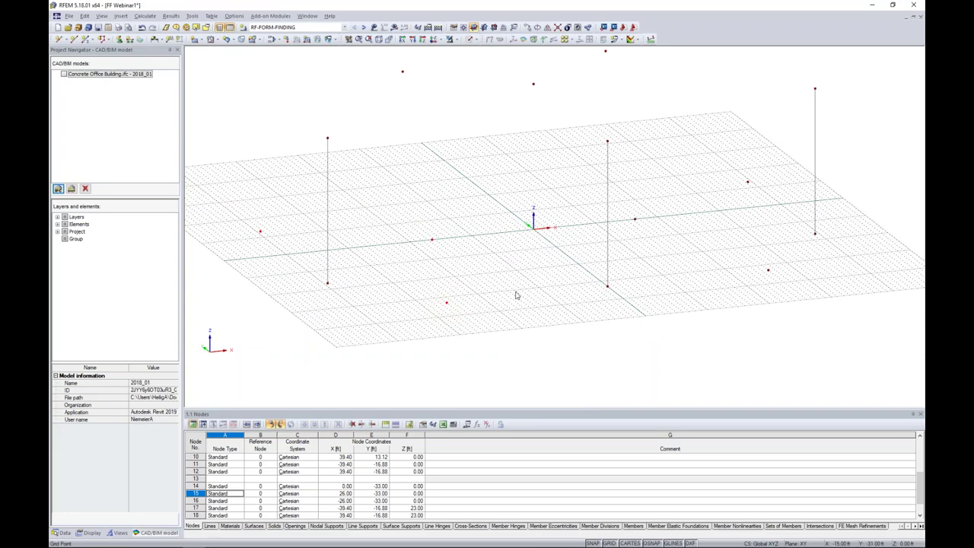
middle_drag(646, 237, 614, 242)
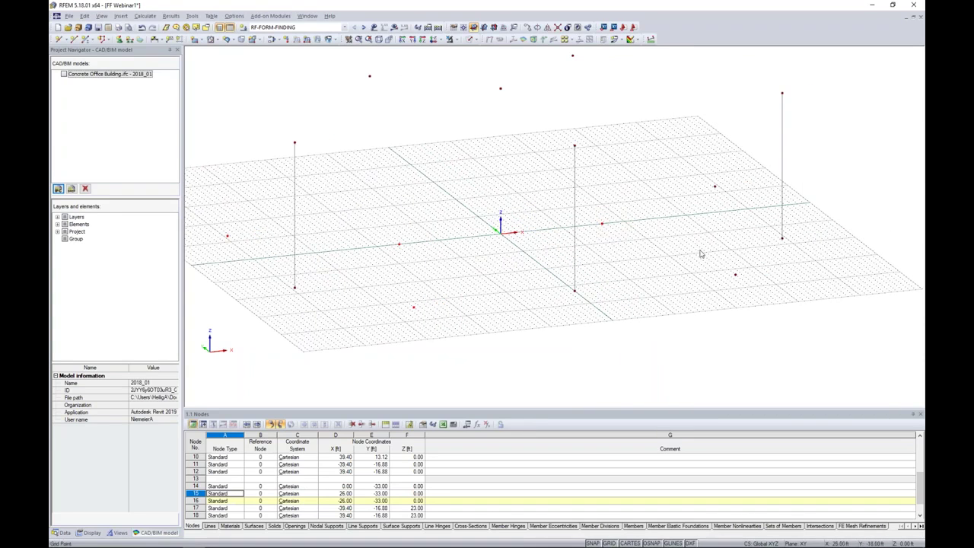
click(526, 28)
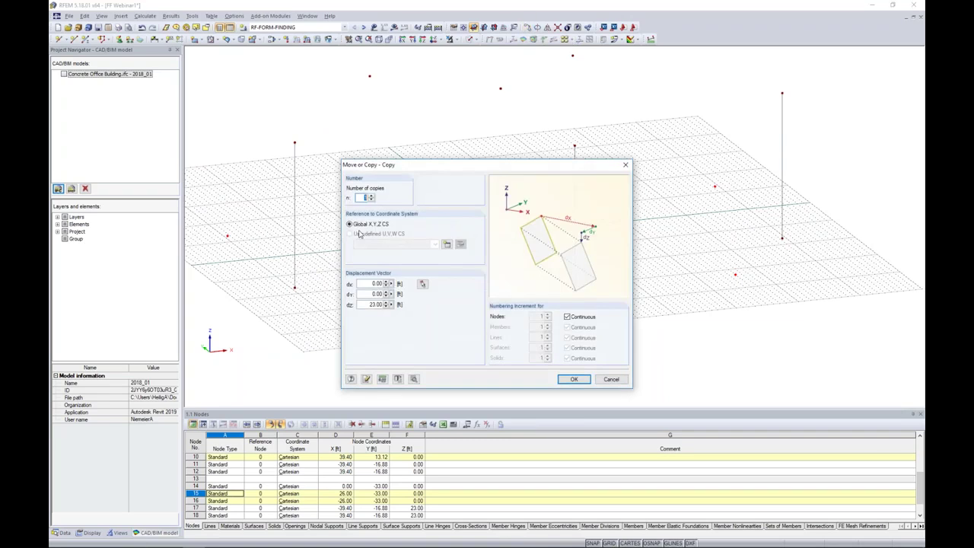
double_click(371, 304)
text(1)
click(413, 379)
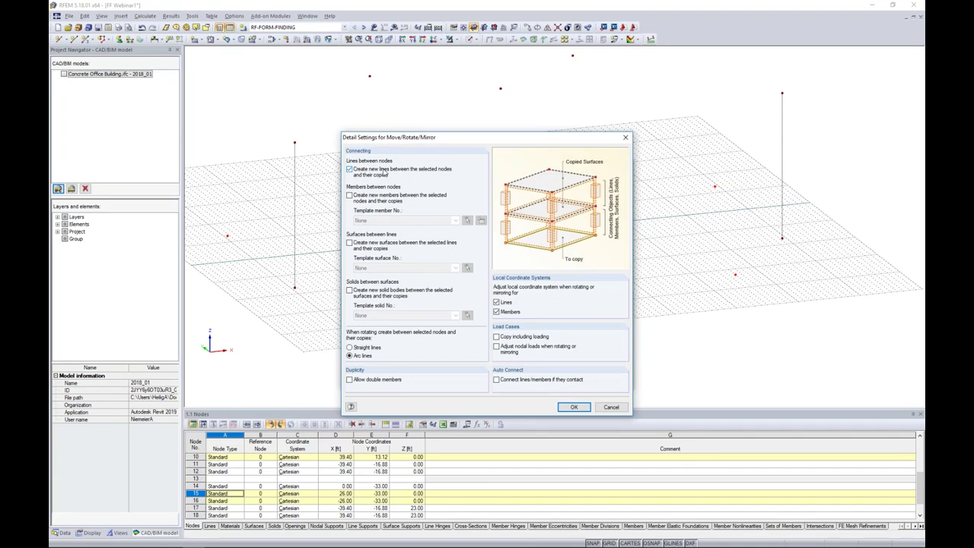
click(573, 407)
click(573, 376)
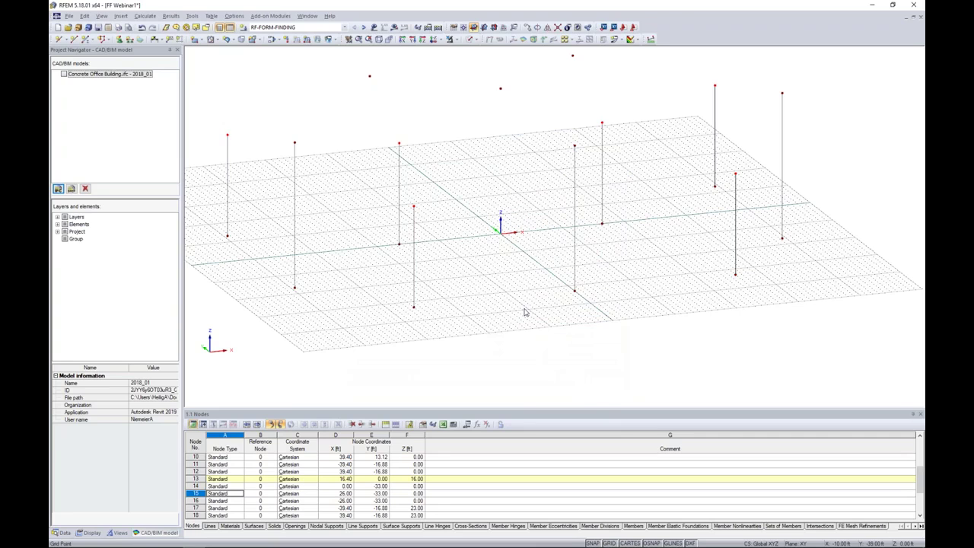
- Delete the vertical lines and base nodes at both rear outer nodes and both inner notch corners, keeping their top nodes
ctrl+middle_drag(510, 289, 497, 295)
drag(245, 249, 222, 221)
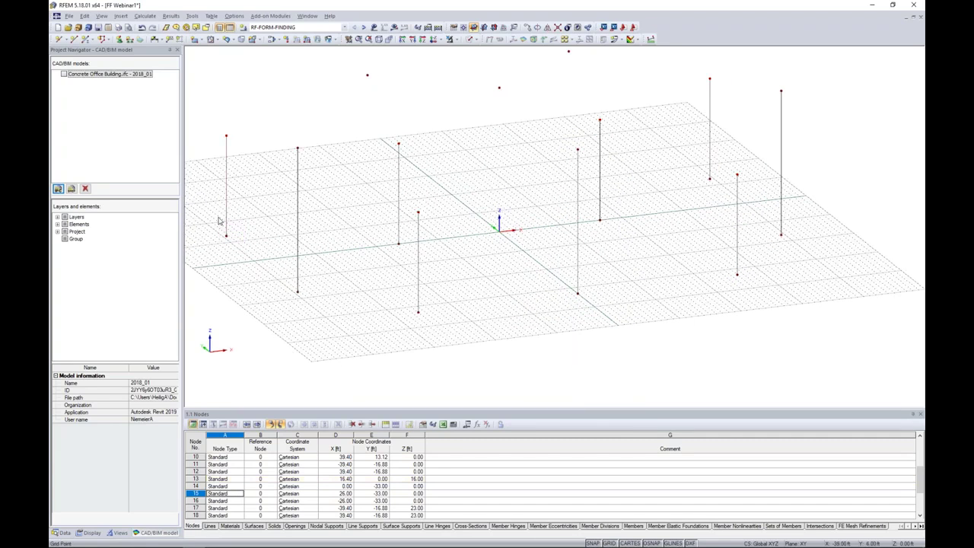
key(Delete)
drag(405, 259, 390, 232)
key(Delete)
drag(619, 237, 597, 215)
key(Delete)
ctrl+middle_drag(670, 209, 629, 214)
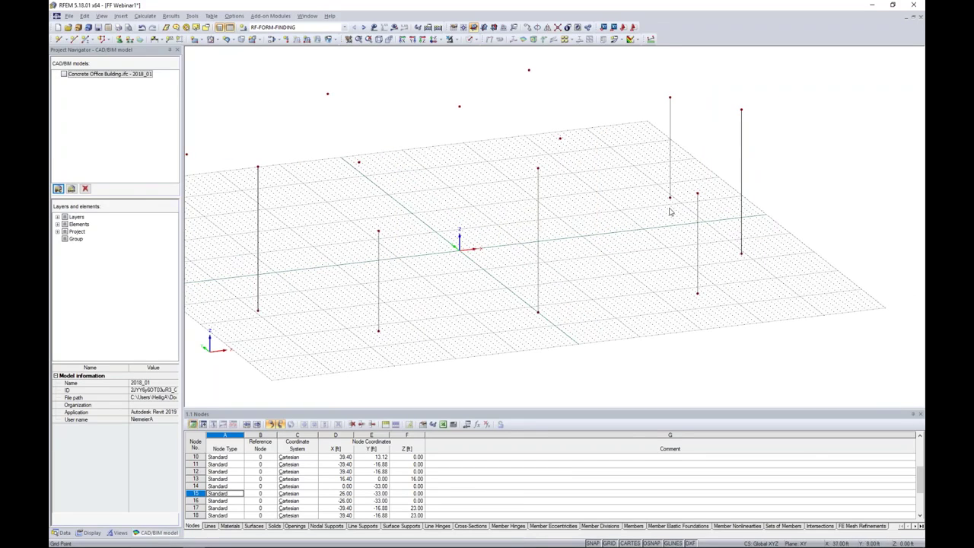
drag(678, 211, 656, 178)
key(Delete)
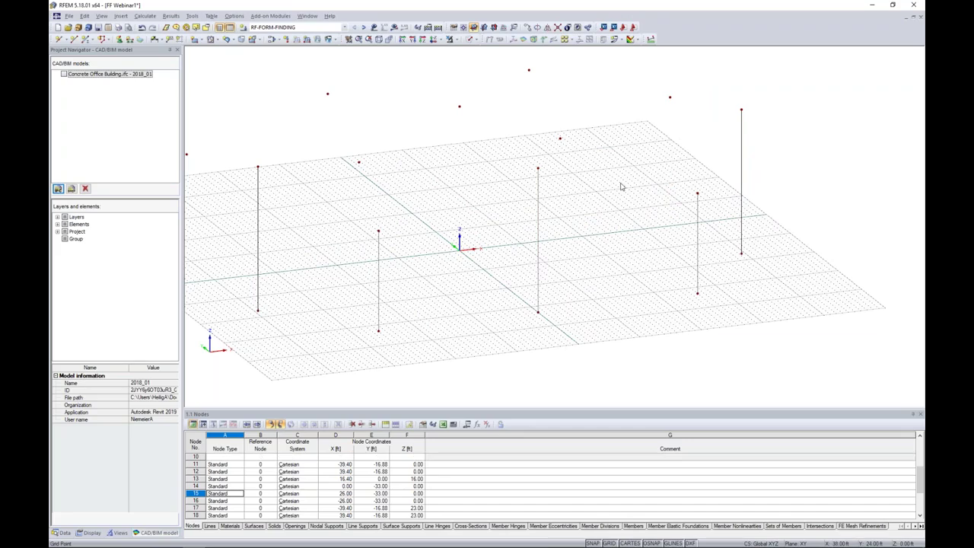
- Hide the work plane grid
ctrl+middle_drag(622, 189, 588, 251)
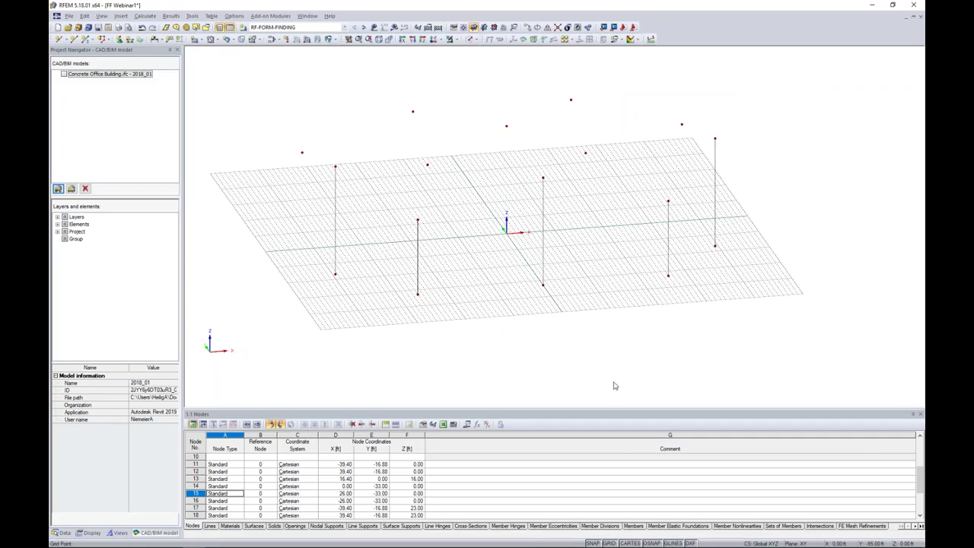
click(610, 542)
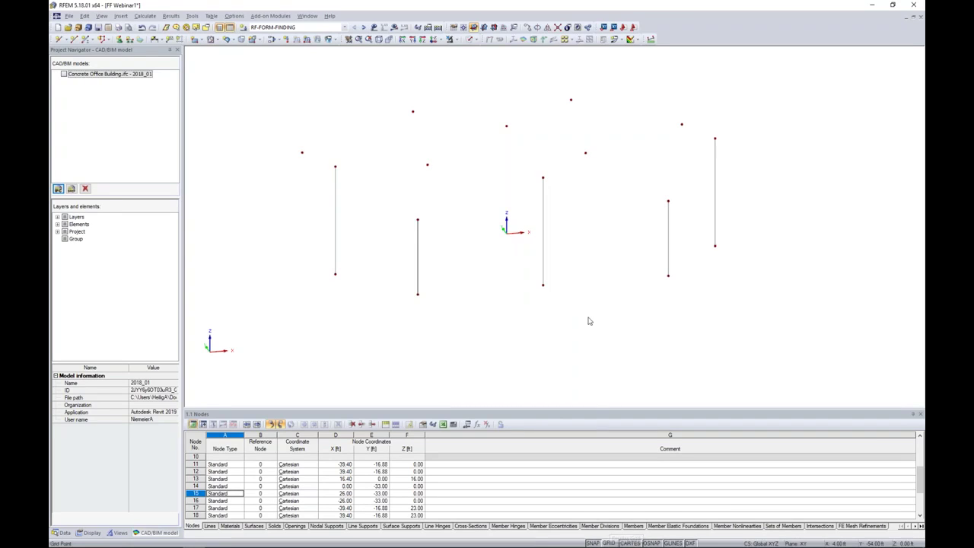
ctrl+middle_drag(591, 232, 561, 342)
middle_drag(554, 274, 579, 289)
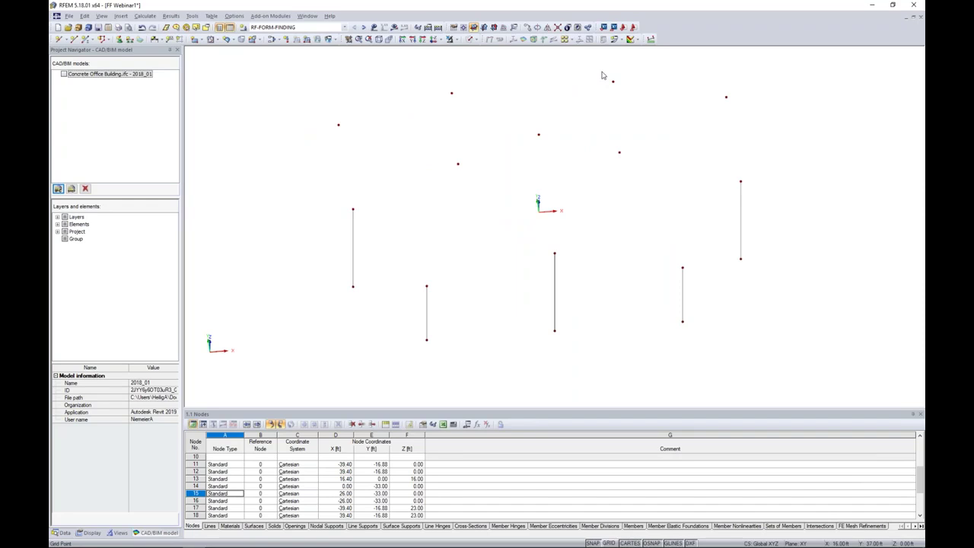
- Draw connected lines between the building-side top nodes, from the left rear node through the notch nodes and central high point to the right rear node
click(74, 40)
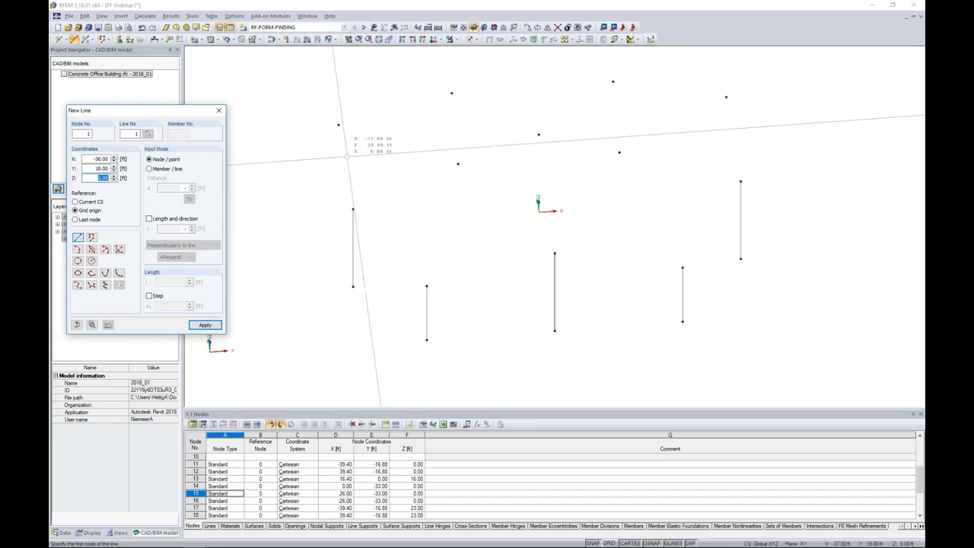
click(338, 124)
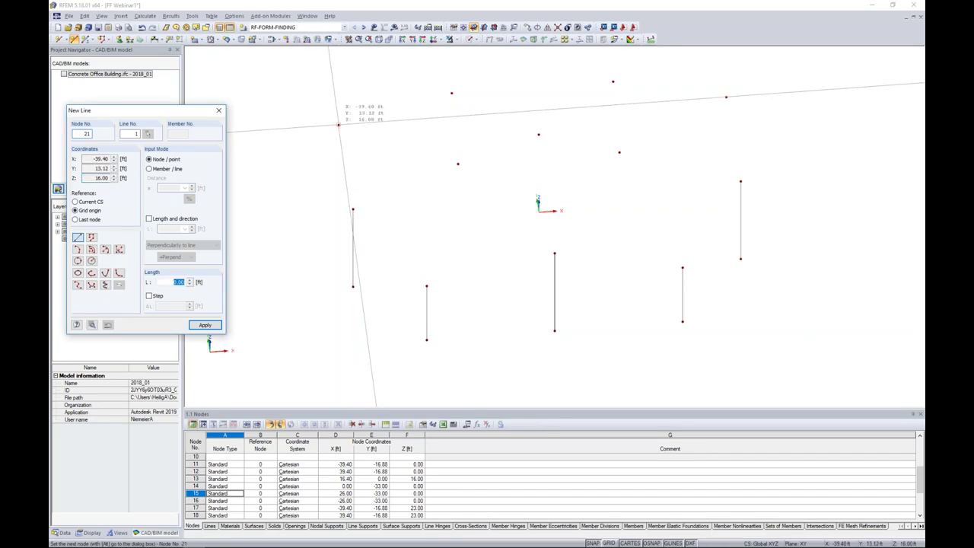
click(452, 93)
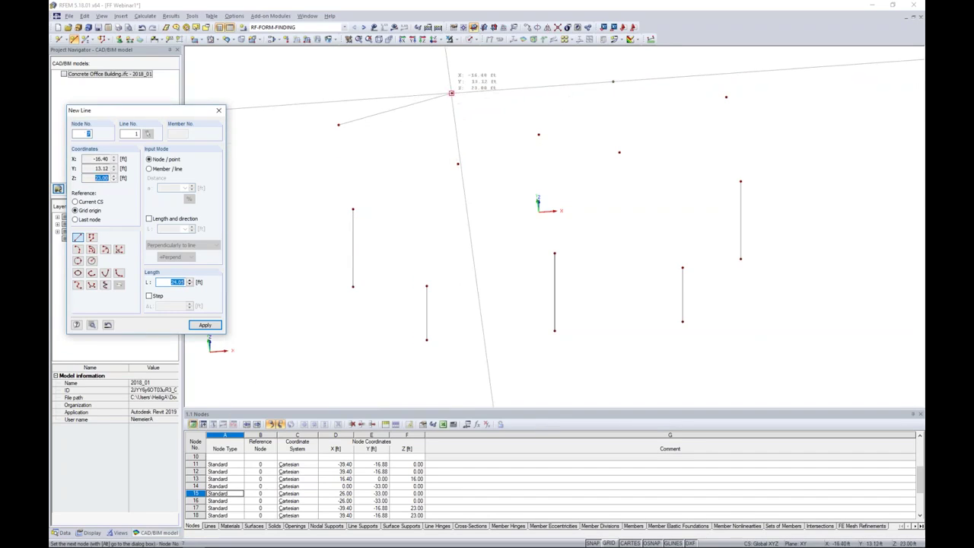
click(458, 163)
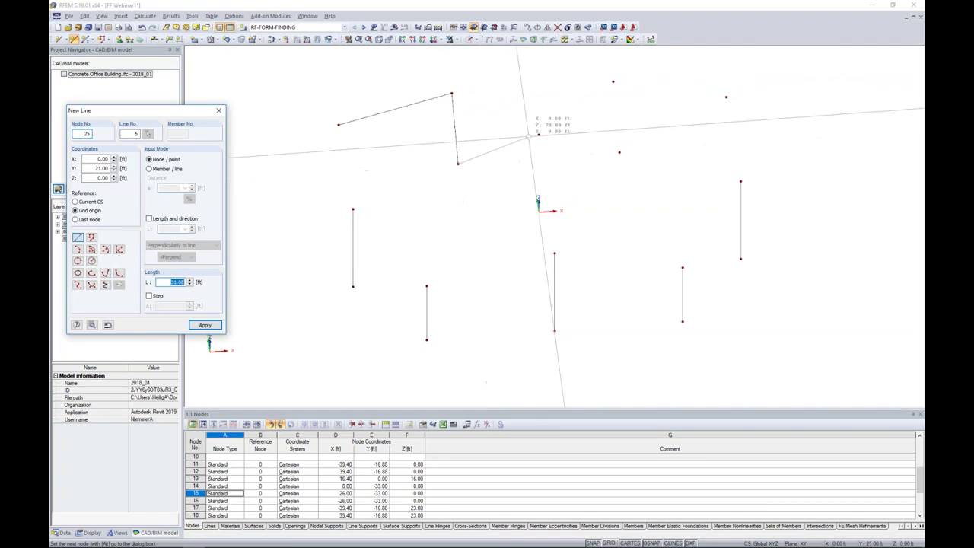
click(538, 135)
click(620, 152)
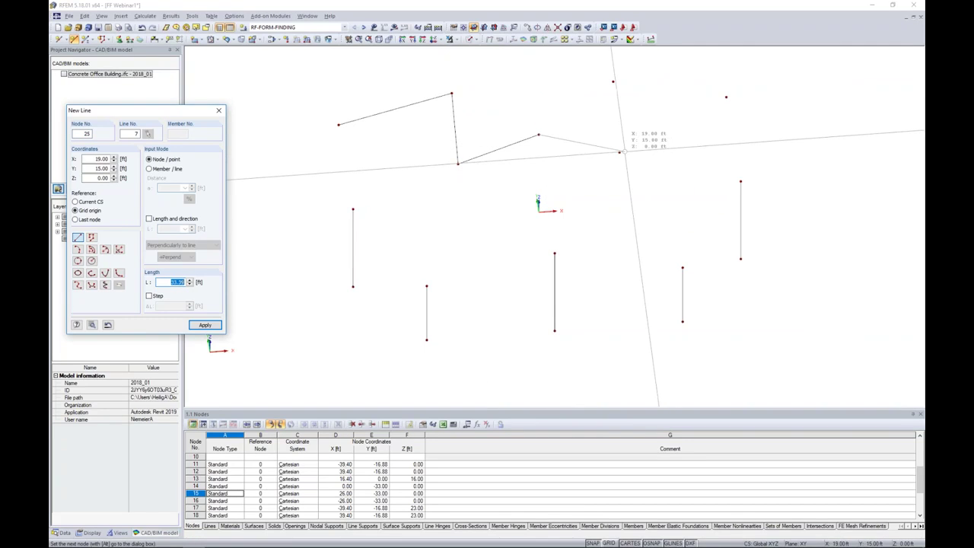
click(620, 152)
click(612, 82)
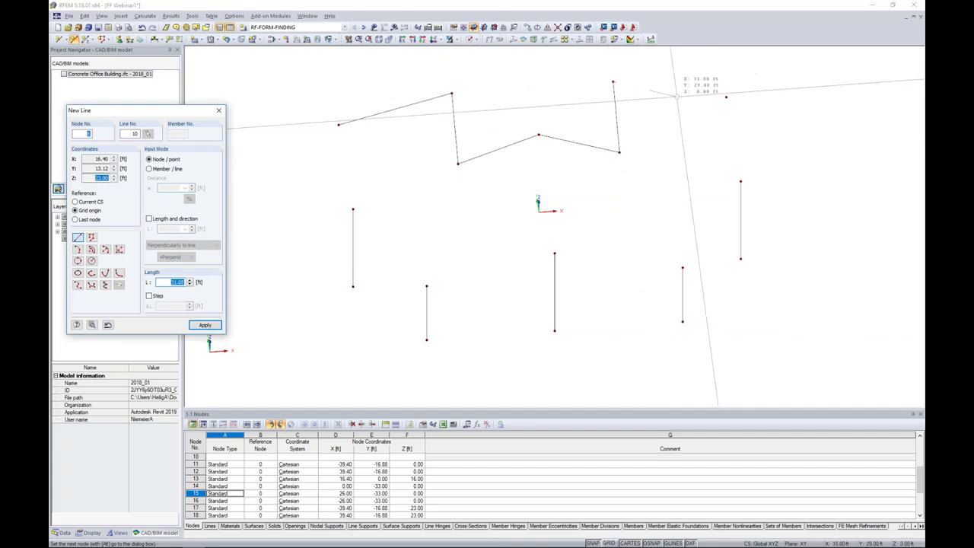
click(726, 97)
- Continue the lines over the right column top, the three front column tops and the left column top, closing the outline at the left rear node
click(740, 181)
click(683, 268)
click(555, 253)
click(426, 285)
click(352, 209)
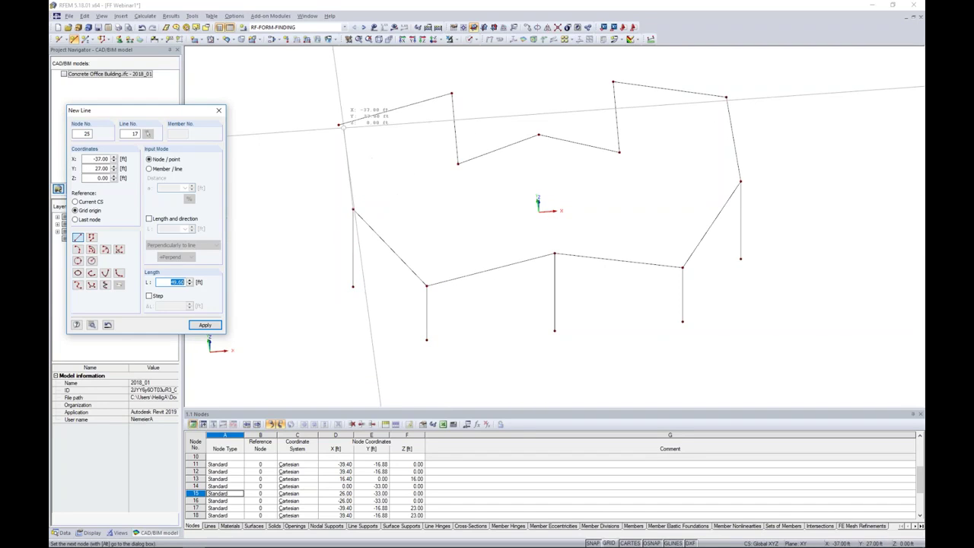
click(339, 124)
- Draw interior lines from each inner notch node to its nearest side column top and to the middle front column top
ctrl+middle_drag(522, 218, 540, 204)
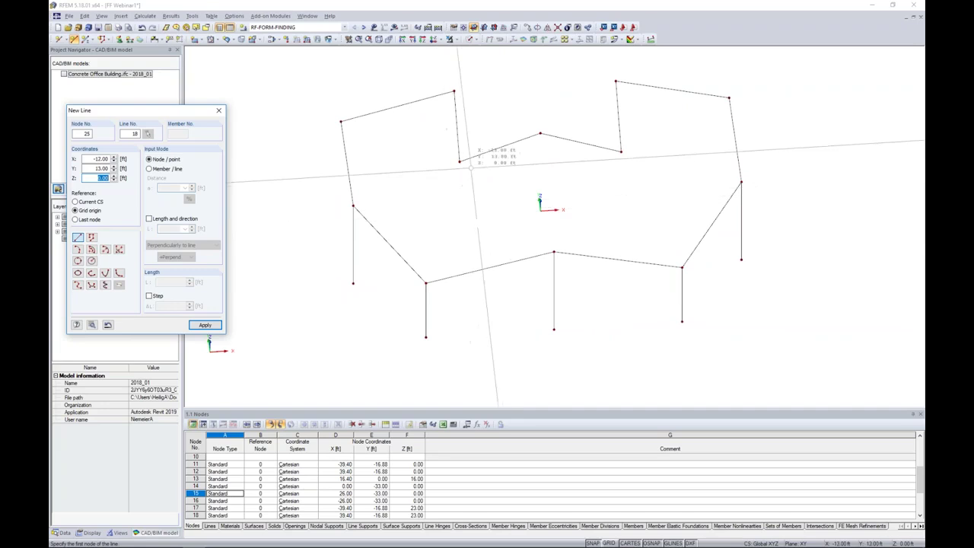
click(459, 161)
click(353, 206)
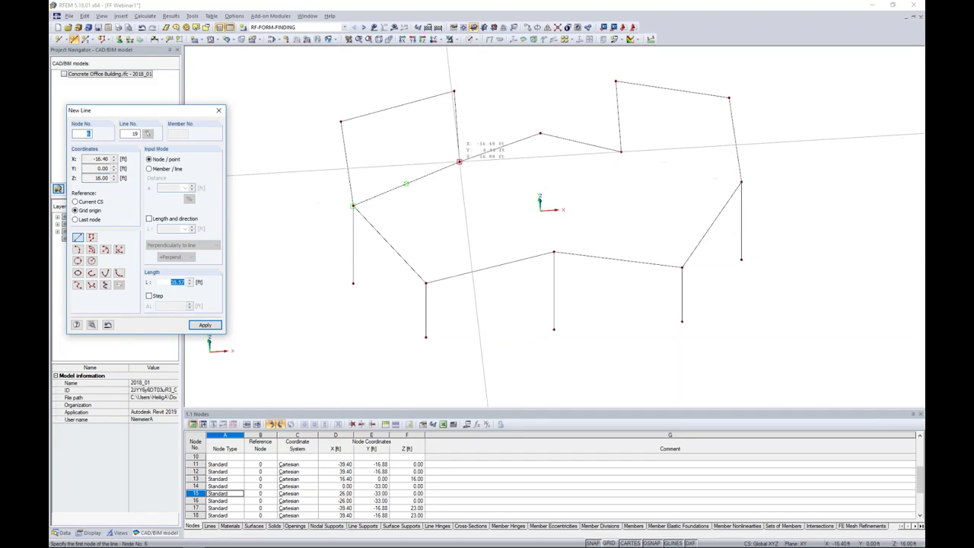
click(552, 251)
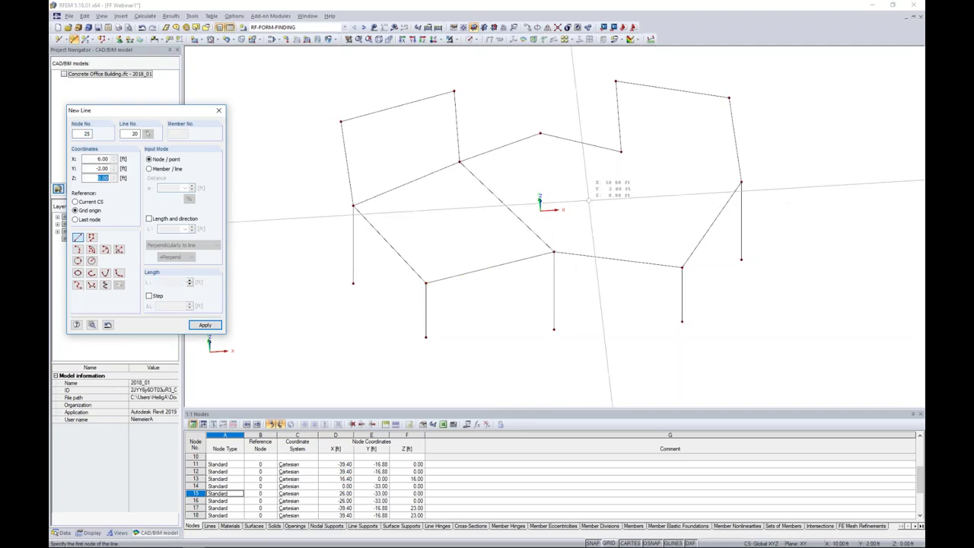
click(621, 152)
click(554, 251)
click(621, 152)
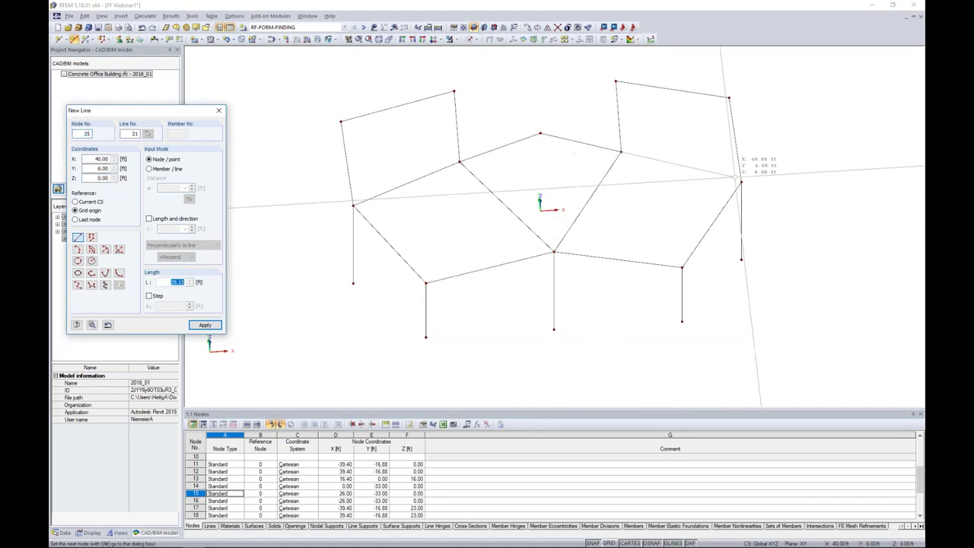
click(740, 183)
right_click(771, 245)
ctrl+middle_drag(719, 332, 769, 232)
right_click(770, 262)
ctrl+middle_drag(601, 279, 540, 293)
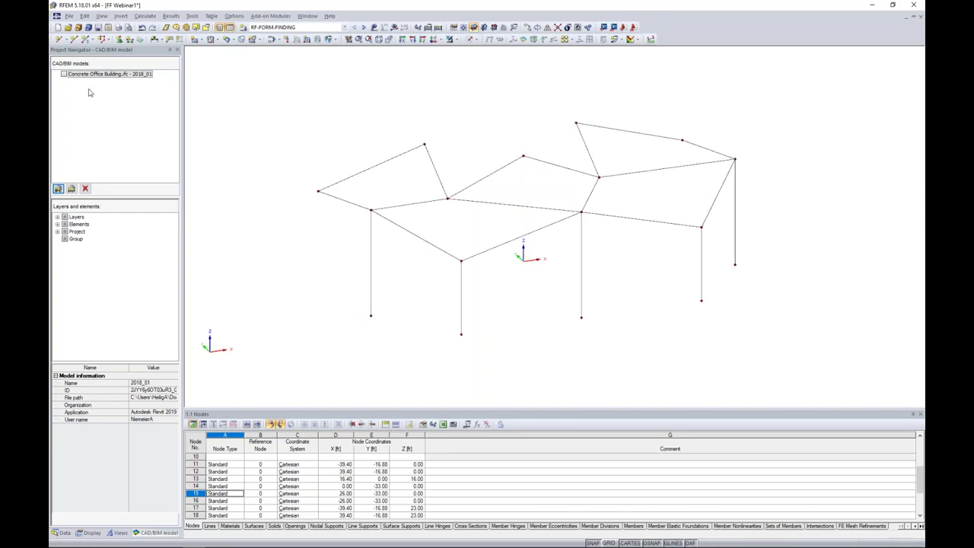
- Show the imported IFC building in transparent solid rendering to check the line model against it, and hide the building again
click(64, 75)
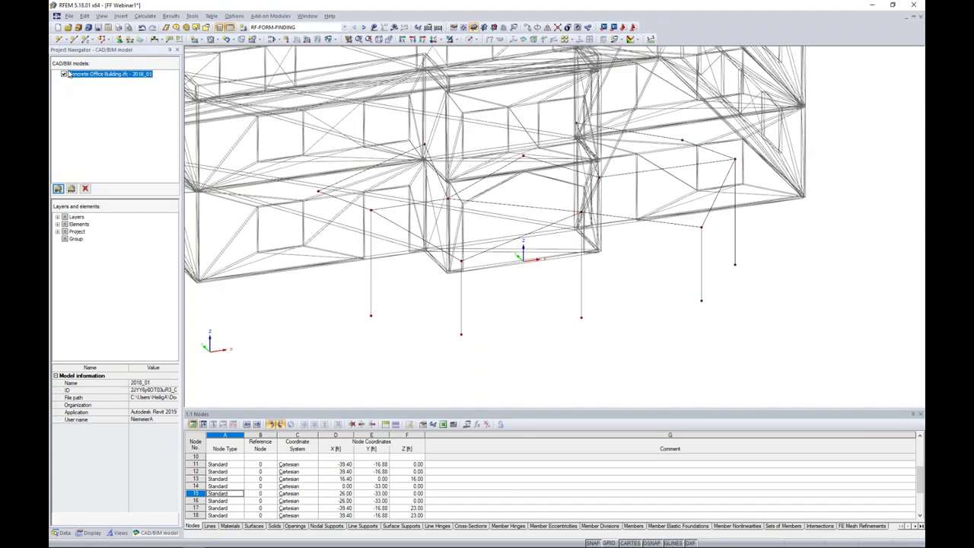
click(469, 39)
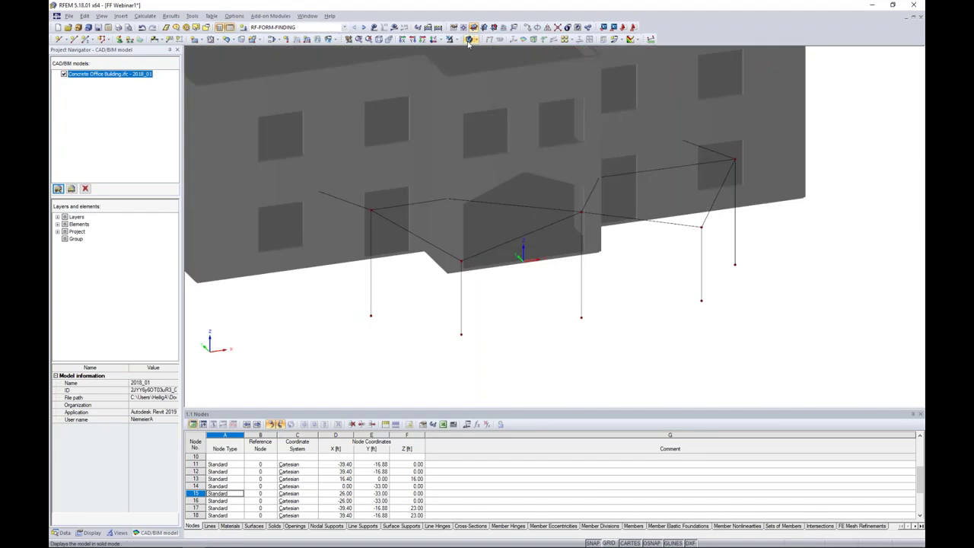
click(469, 40)
ctrl+middle_drag(540, 321, 663, 305)
ctrl+middle_drag(565, 302, 602, 309)
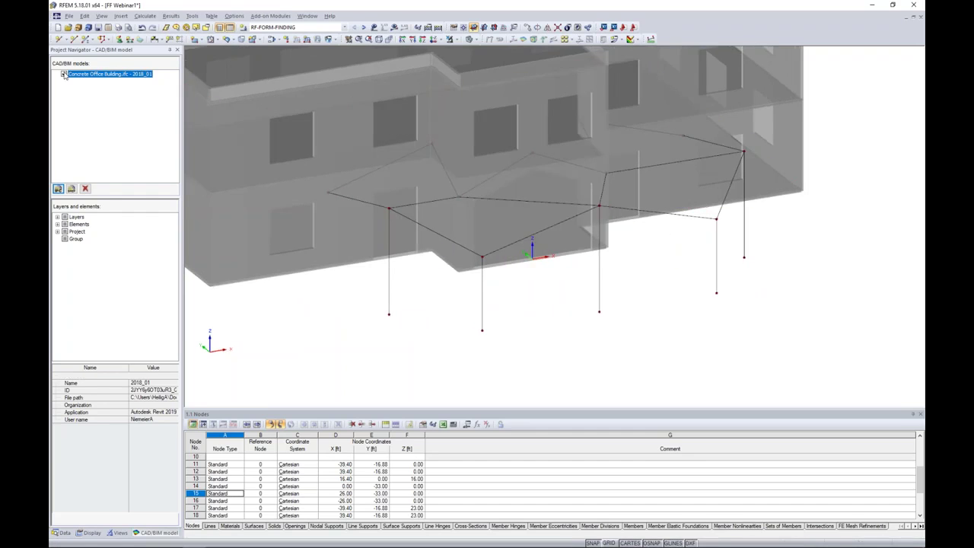
click(64, 74)
- Examine the boundary lines and corner heights of the planned membrane fields
ctrl+middle_drag(521, 164, 461, 278)
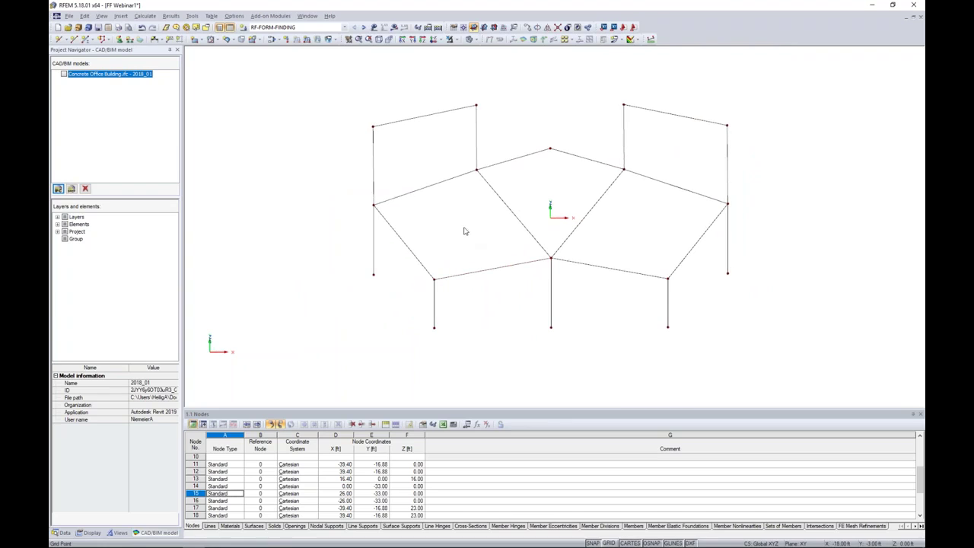
middle_drag(479, 229, 430, 243)
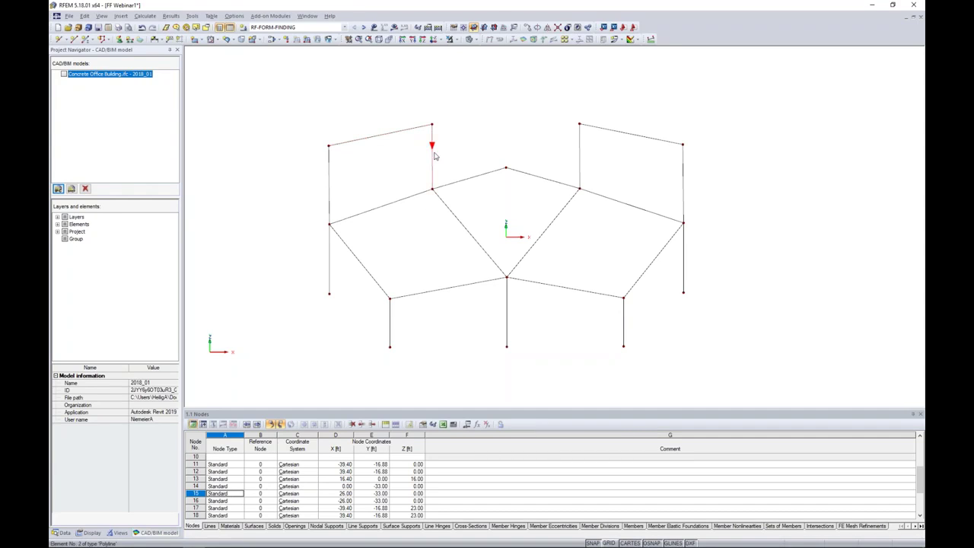
click(525, 173)
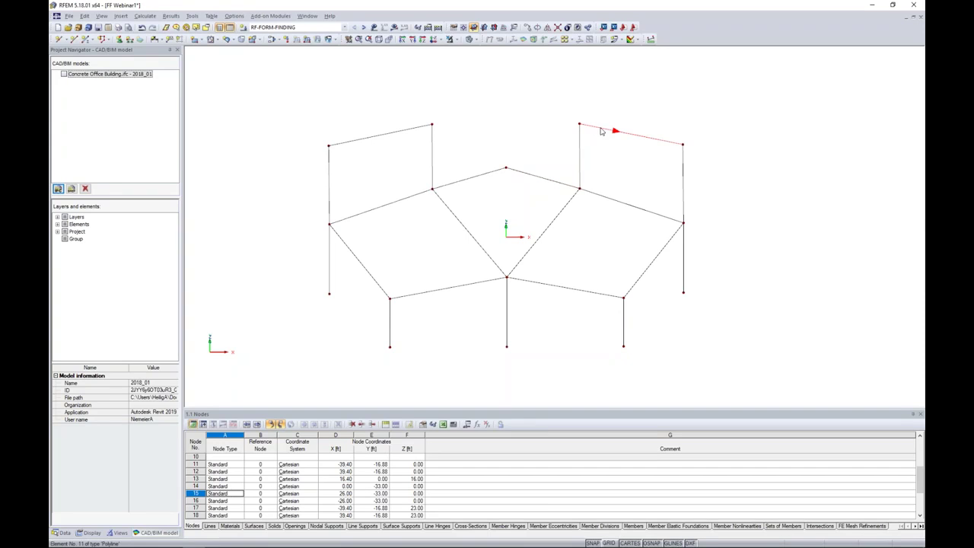
ctrl+middle_drag(517, 150, 441, 140)
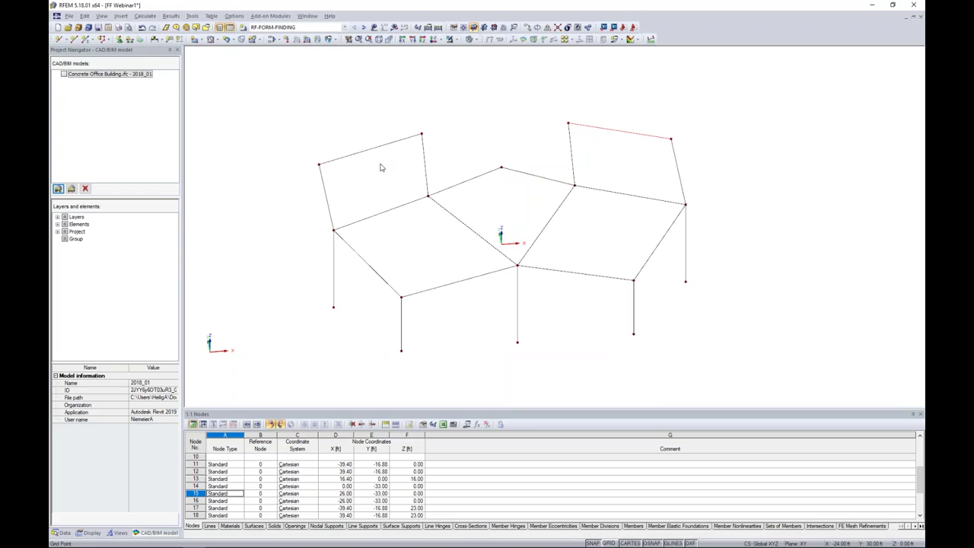
ctrl+middle_drag(398, 191, 404, 168)
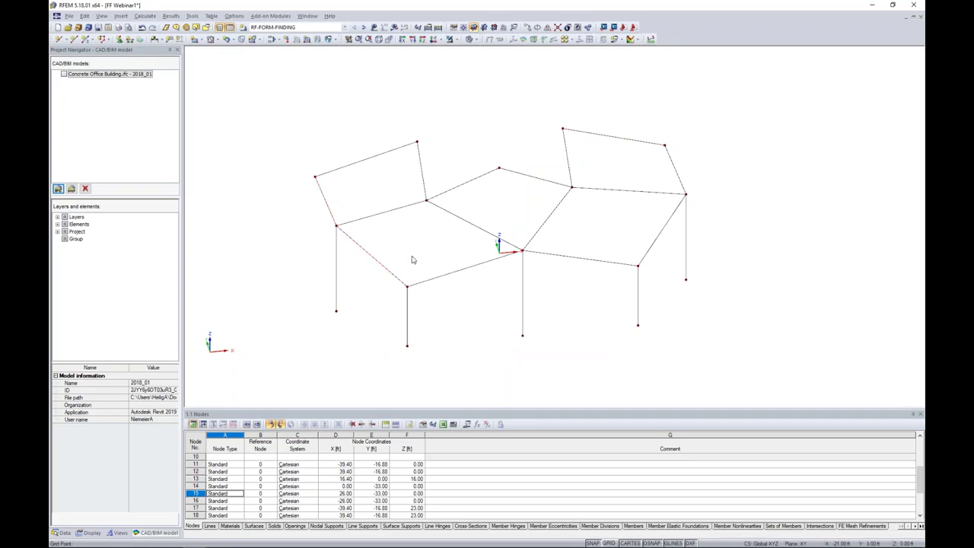
scroll(444, 286, up, 3)
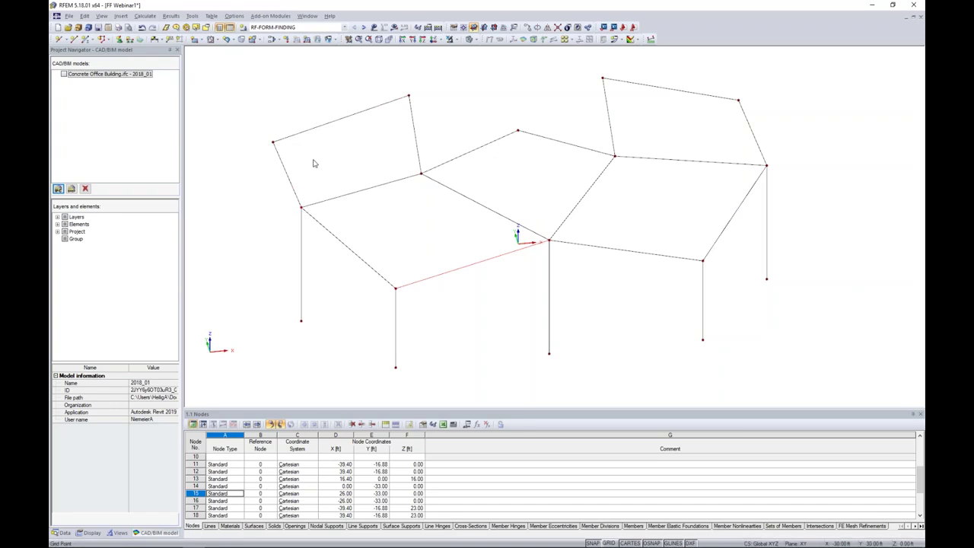
scroll(313, 163, down, 1)
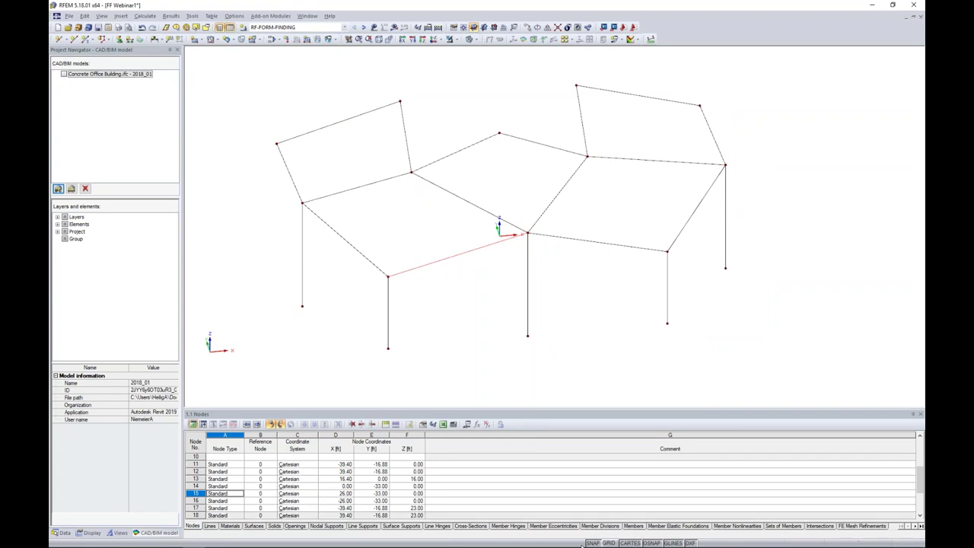
- Display the work plane grid again under the line model
click(609, 544)
ctrl+middle_drag(499, 308, 489, 283)
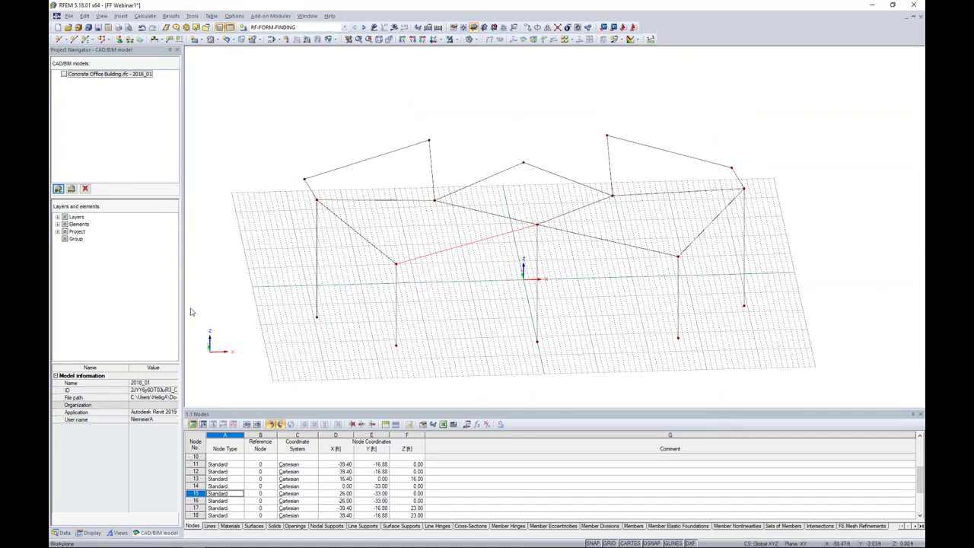
- Set the work plane through the rear-left outer node, the left side column top and the left inner notch node
ctrl+middle_drag(466, 277, 533, 270)
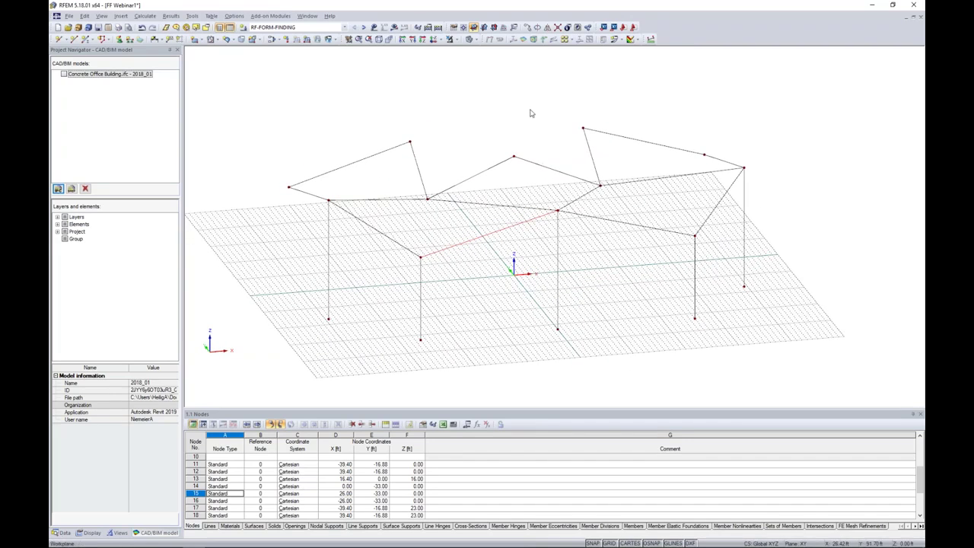
click(504, 28)
ctrl+middle_drag(499, 98, 503, 157)
click(289, 177)
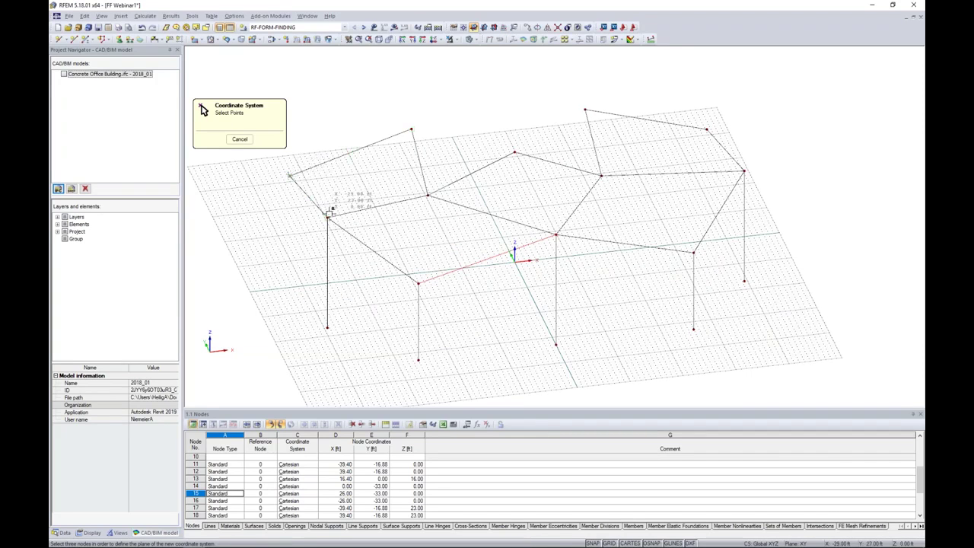
click(427, 196)
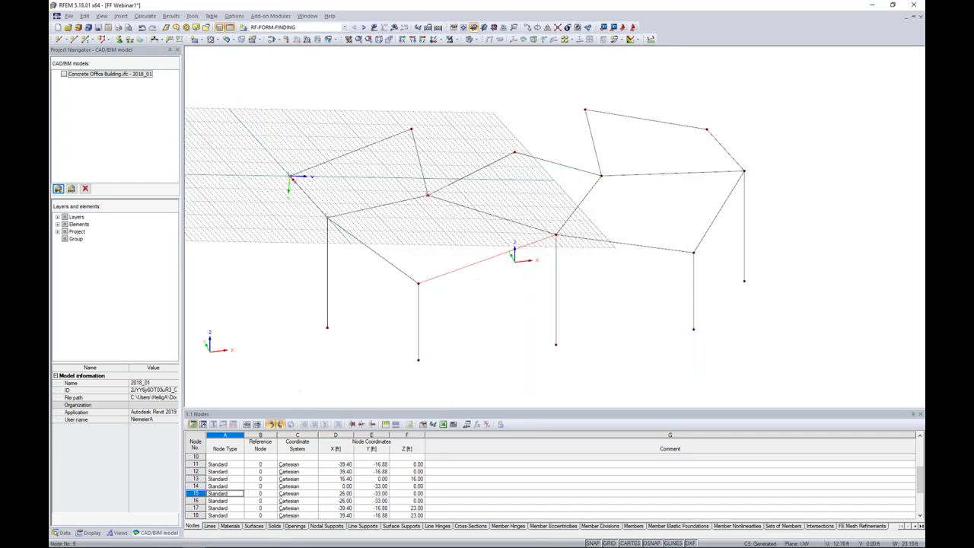
- Draw an inward-curving arc from the rear-left outer node to the left side column top
mouse_move(426, 206)
ctrl+middle_down()
mouse_move(412, 222)
mouse_move(356, 183)
mouse_move(358, 163)
mouse_move(380, 229)
mouse_move(431, 265)
mouse_move(408, 248)
mouse_move(378, 251)
mouse_move(466, 260)
ctrl+middle_up()
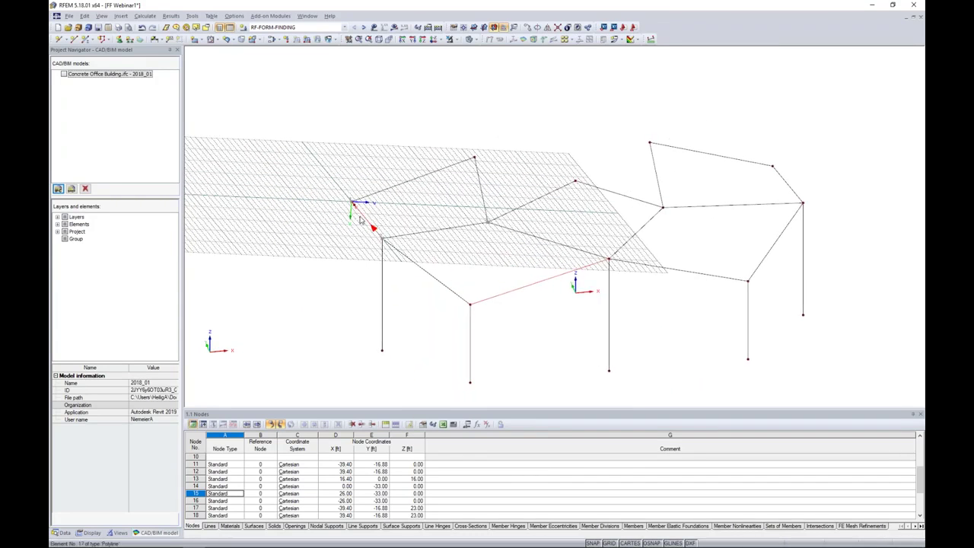
scroll(394, 236, up, 4)
scroll(393, 245, up, 1)
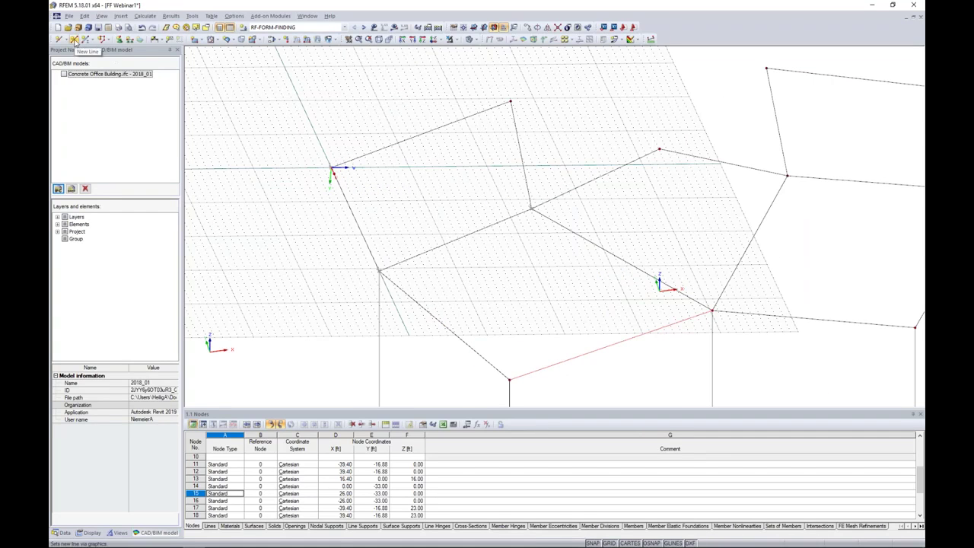
click(74, 38)
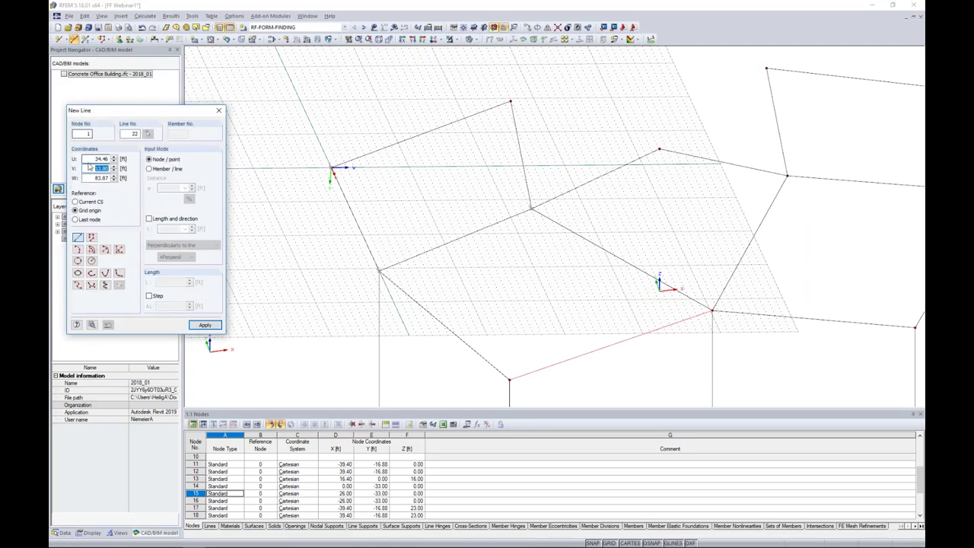
click(77, 249)
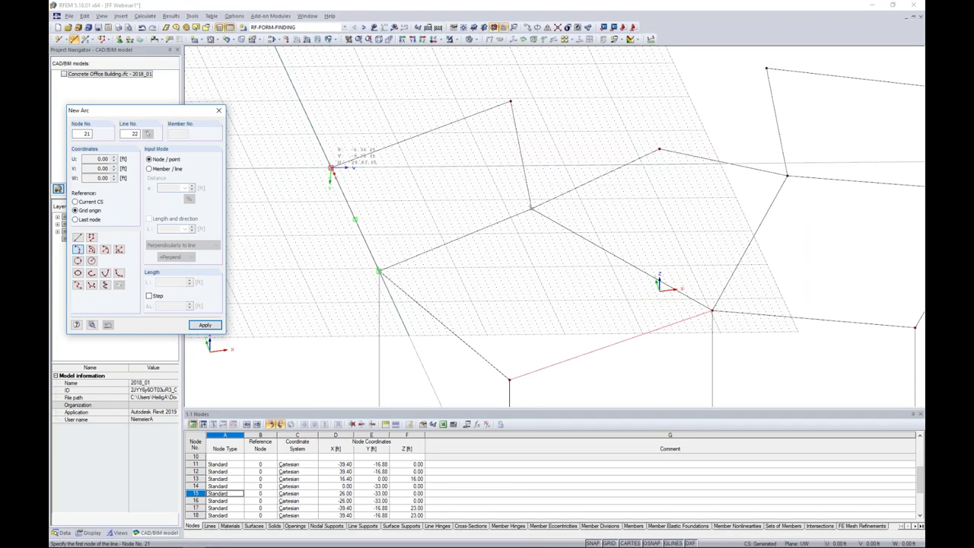
click(331, 166)
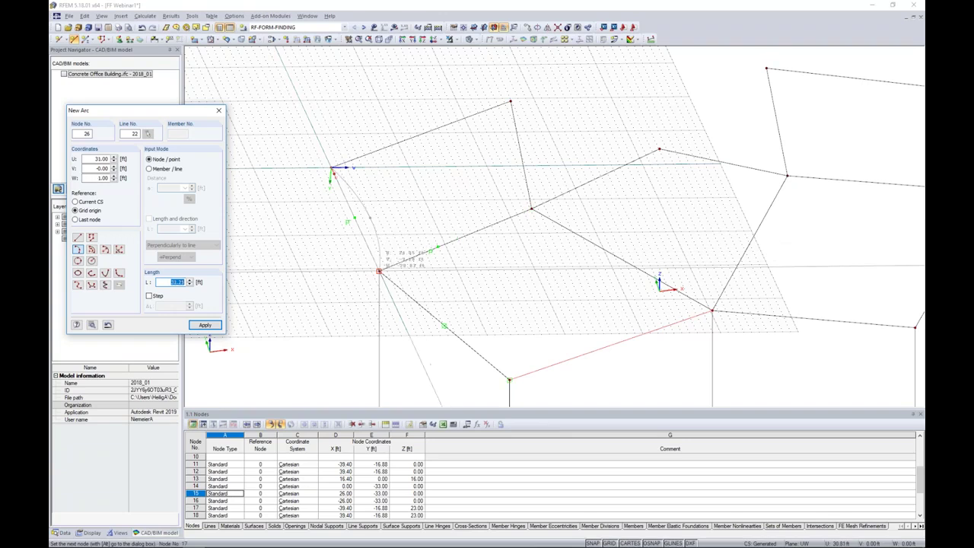
click(379, 271)
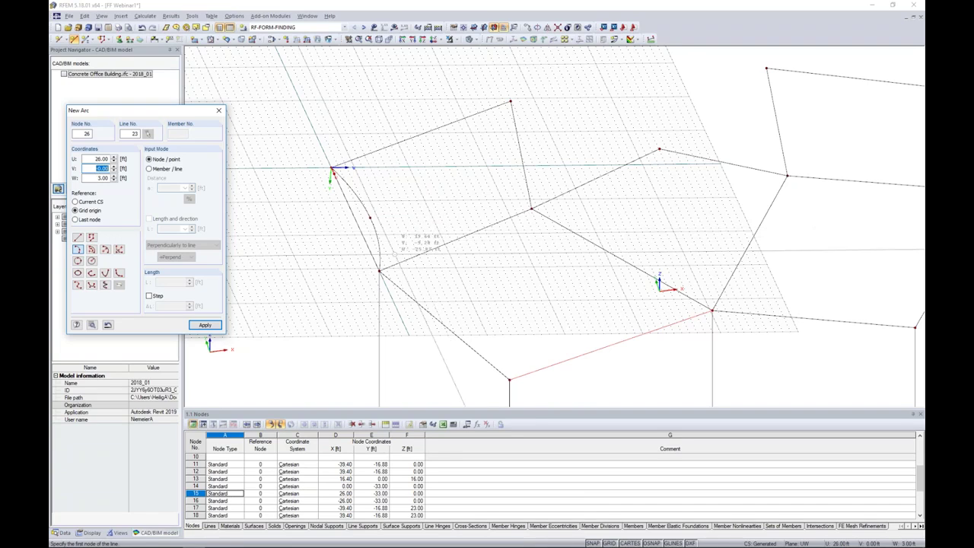
- Draw two opposed arcs between the left side column top and the left inner notch node, one on each side of the straight line
click(378, 270)
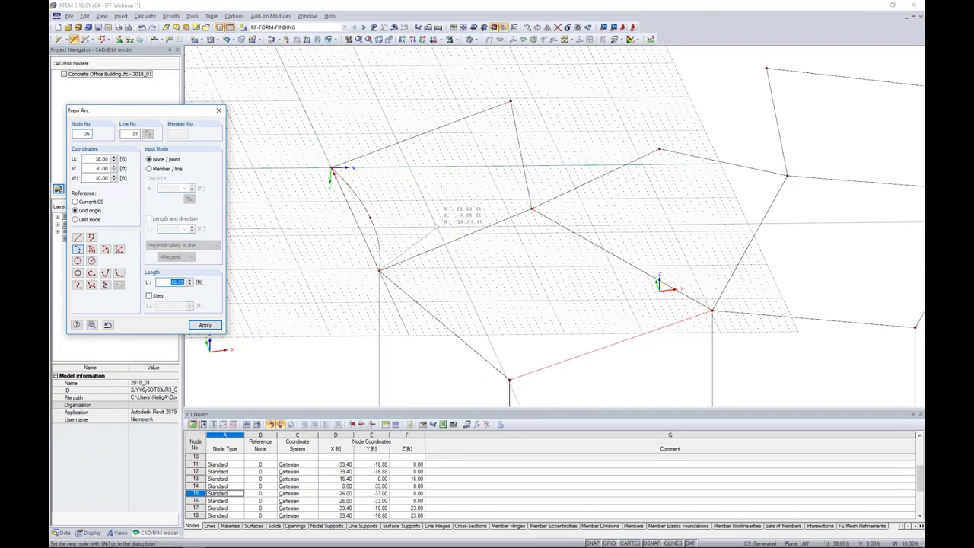
click(460, 227)
click(531, 209)
click(532, 209)
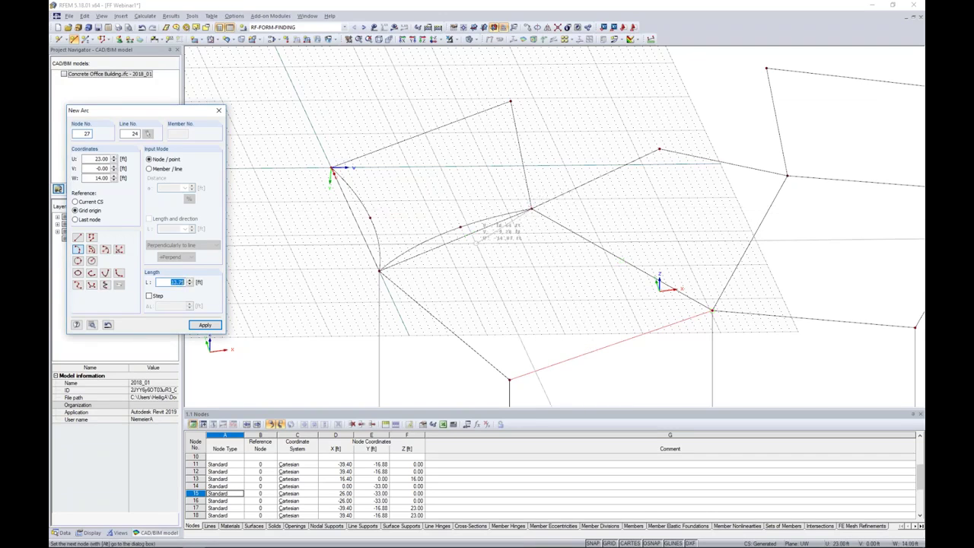
click(379, 271)
click(379, 270)
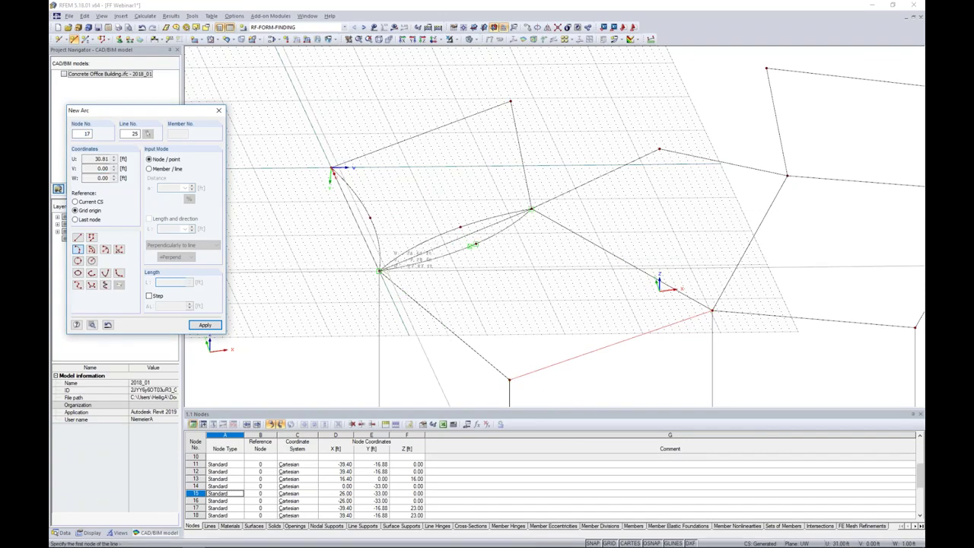
key(Escape)
- Set the work plane through the left front column top, the left side column top and the left inner notch node
ctrl+middle_drag(568, 317, 472, 271)
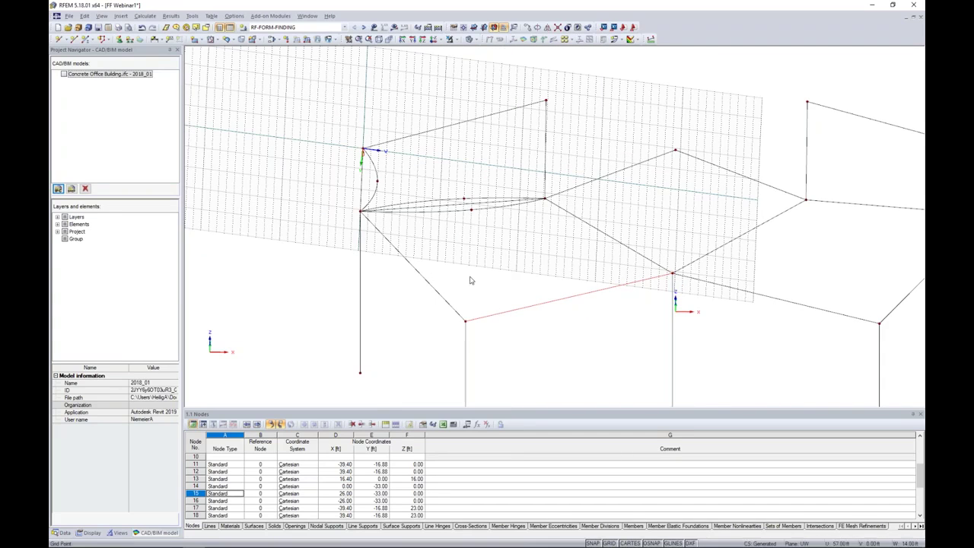
click(504, 28)
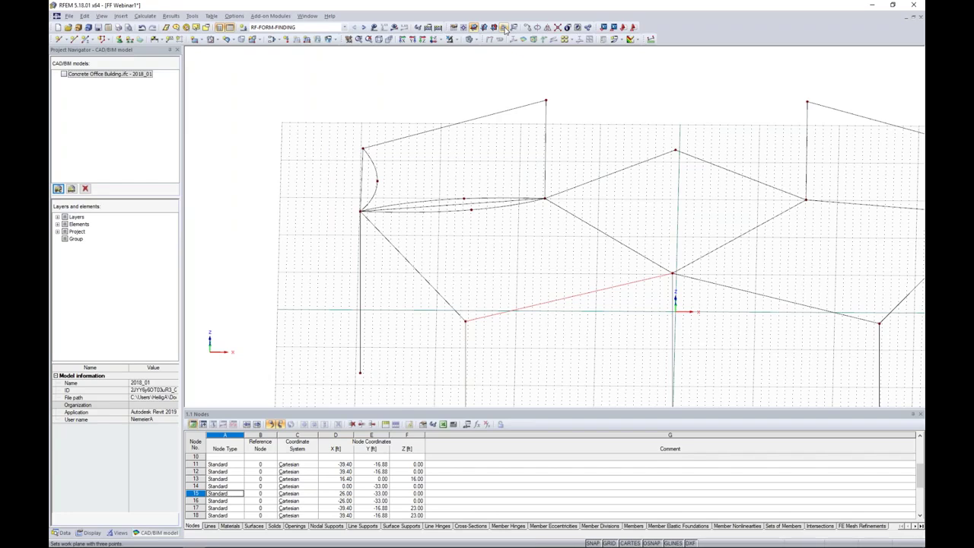
click(504, 28)
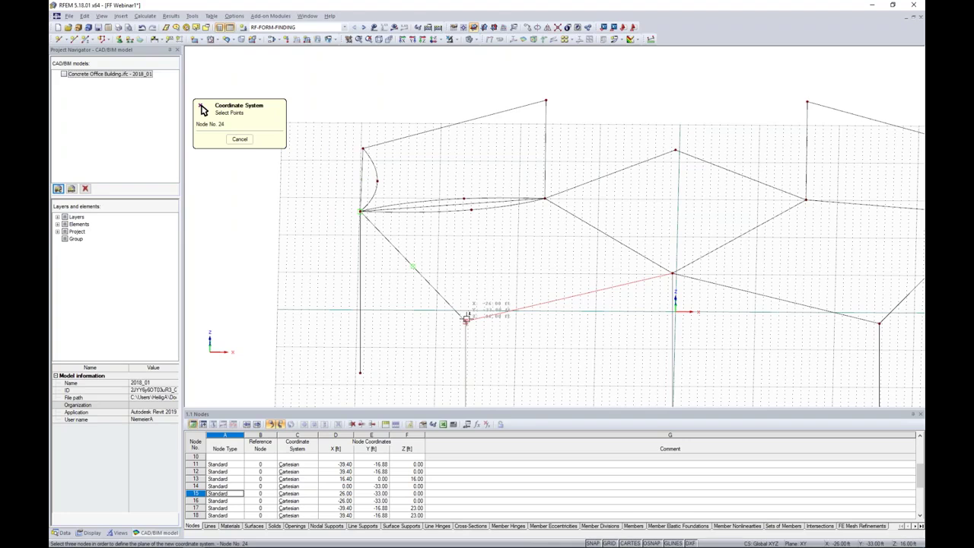
click(362, 212)
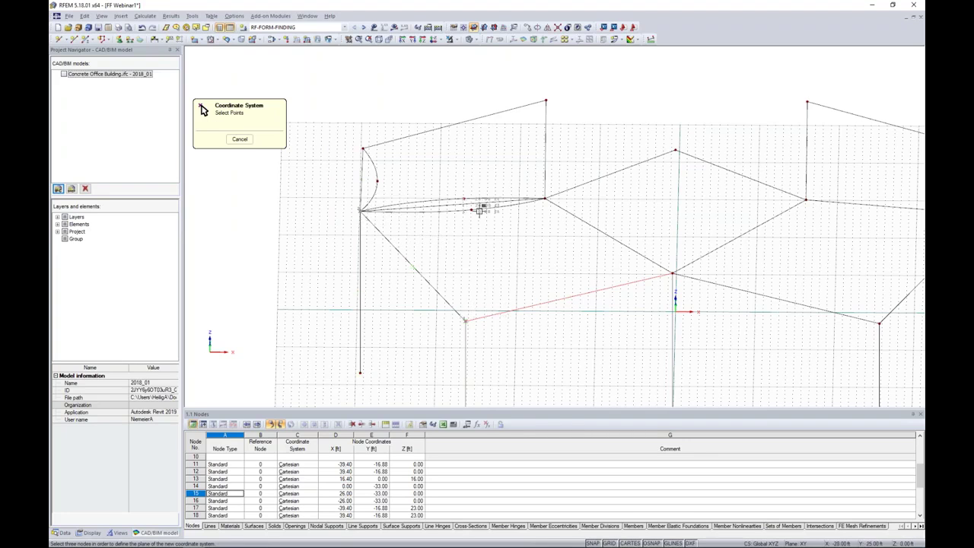
click(546, 198)
- Draw an inward-curving arc from the left front column top to the left side column top
ctrl+middle_drag(562, 342, 614, 300)
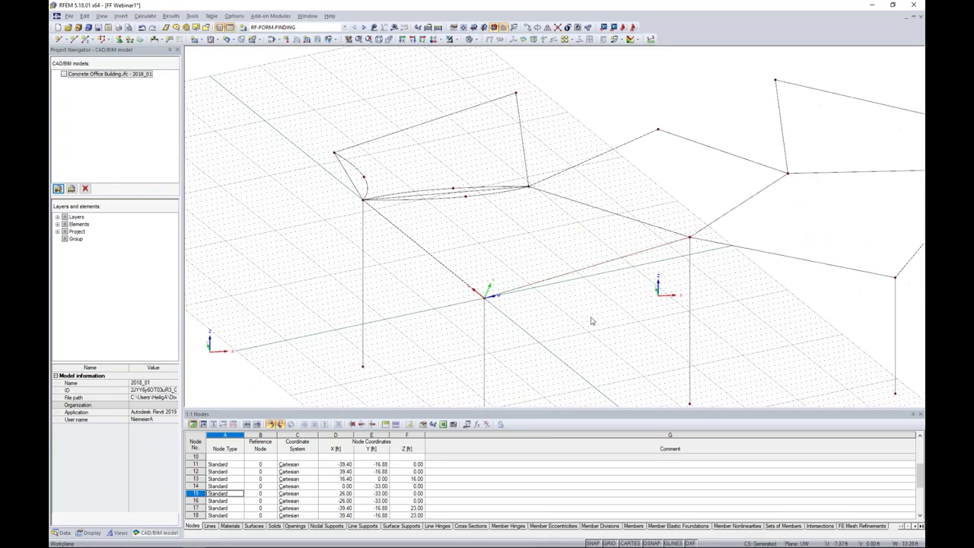
click(74, 39)
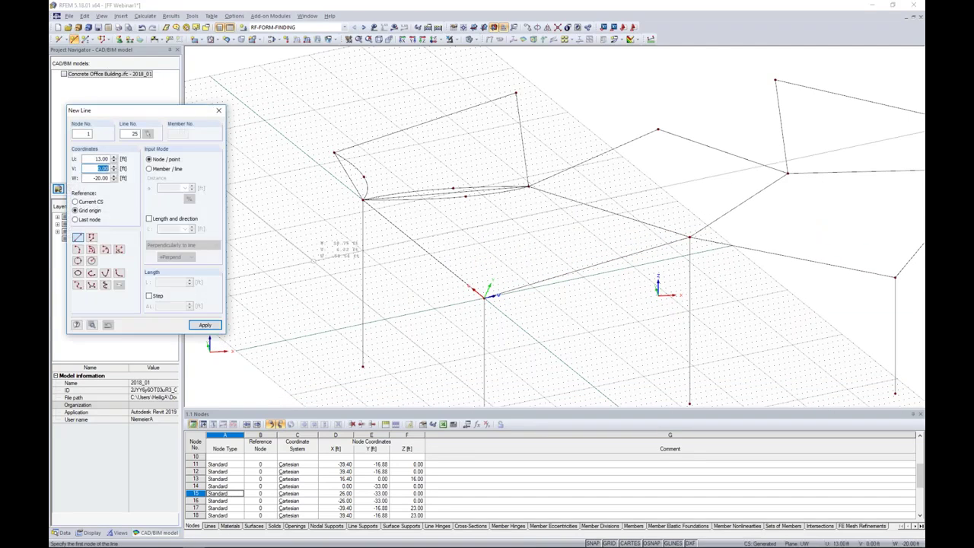
click(78, 248)
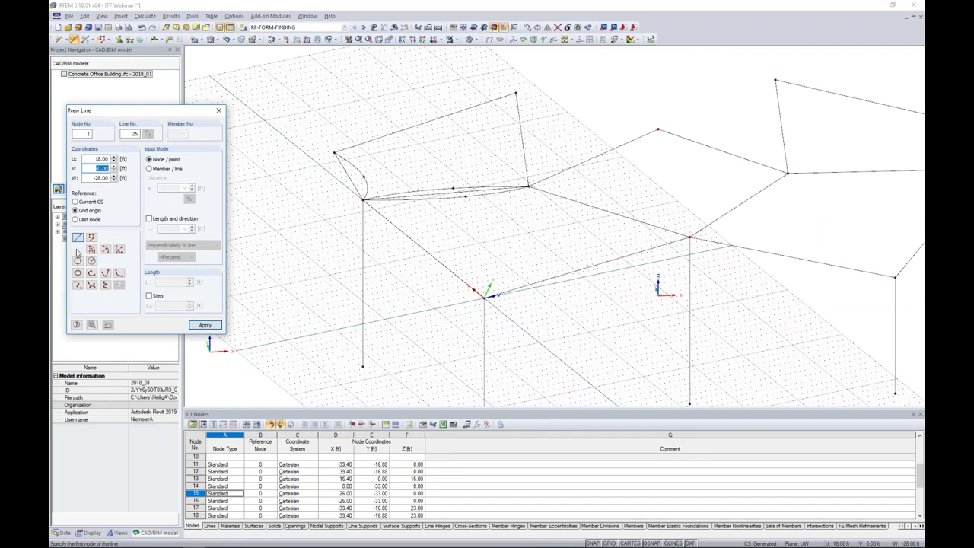
click(484, 298)
click(444, 251)
click(363, 199)
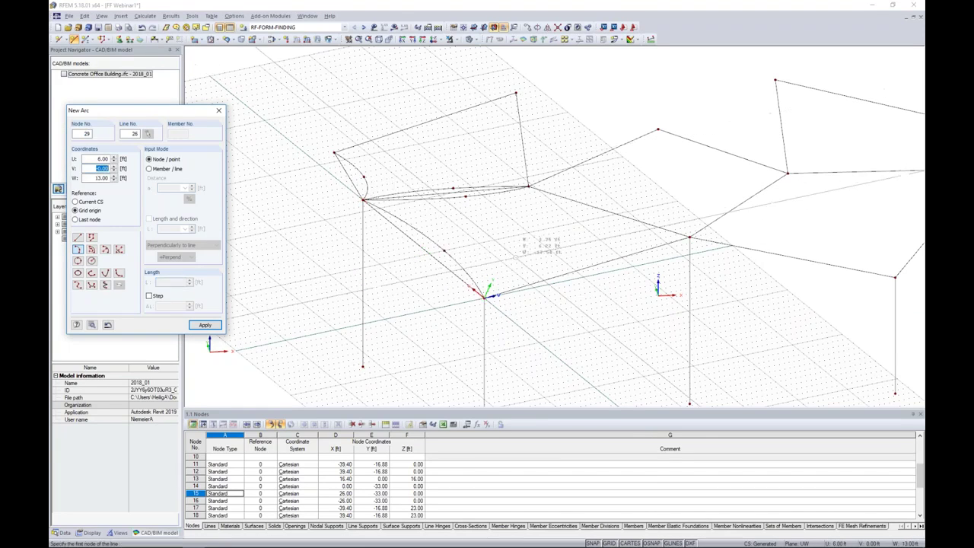
key(Escape)
- Set the work plane through the left front column top, the middle front column top and the left inner notch node
ctrl+middle_drag(583, 306, 573, 348)
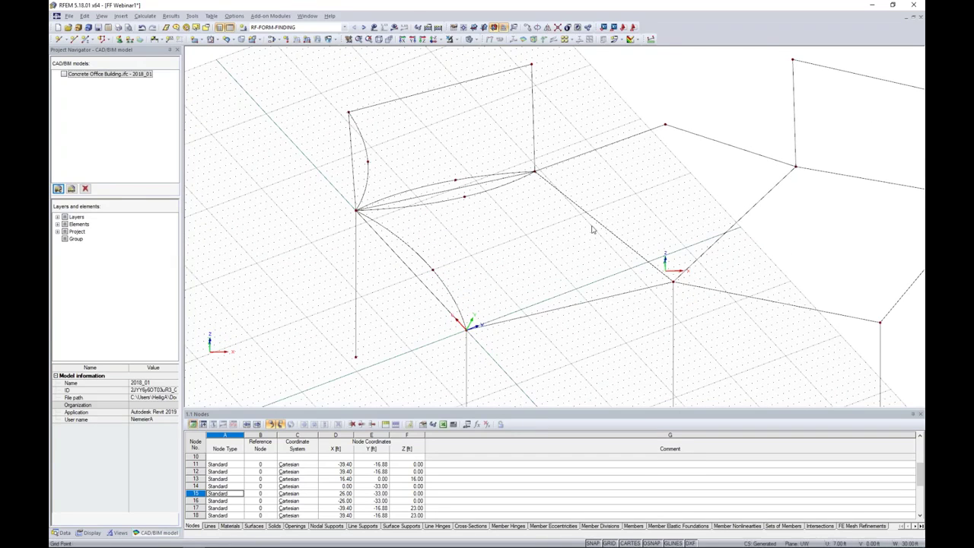
middle_drag(591, 224, 529, 197)
click(503, 27)
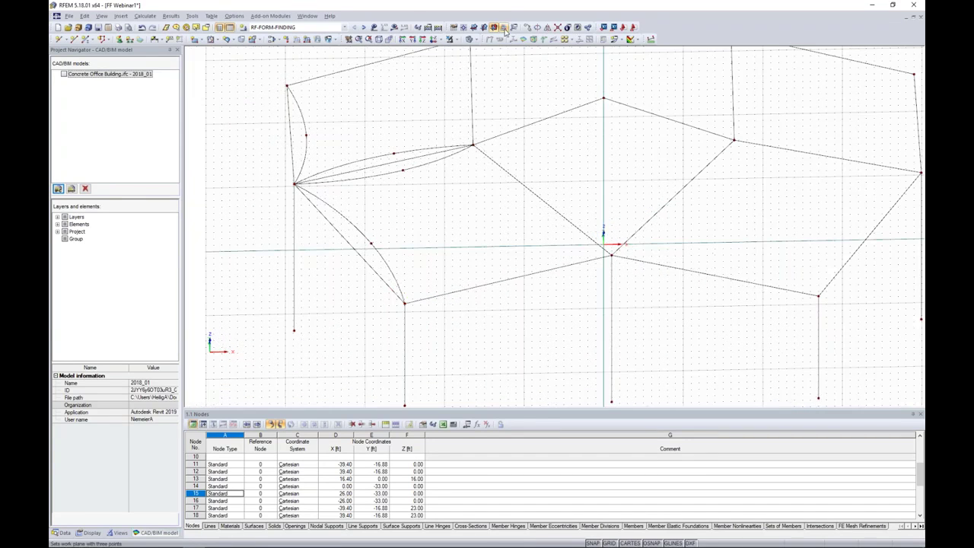
click(504, 28)
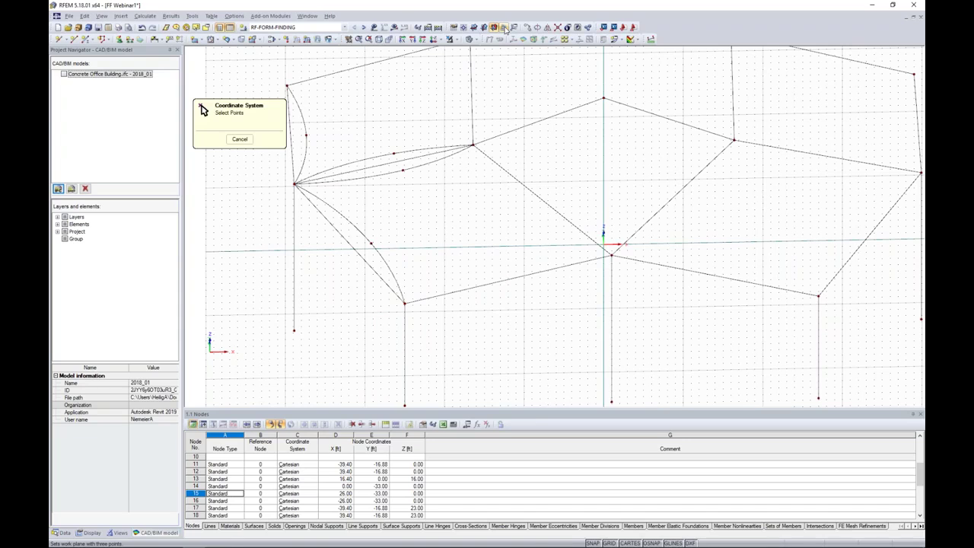
click(406, 303)
click(611, 255)
click(474, 144)
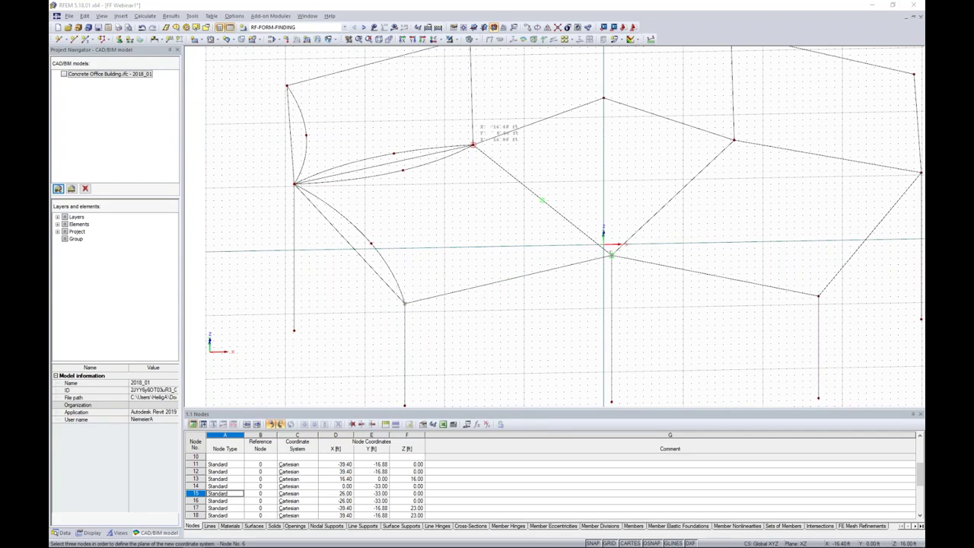
- Draw an inward-curving arc from the left front column top to the middle front column top
ctrl+middle_drag(589, 341, 522, 261)
ctrl+middle_drag(513, 213, 563, 289)
click(74, 39)
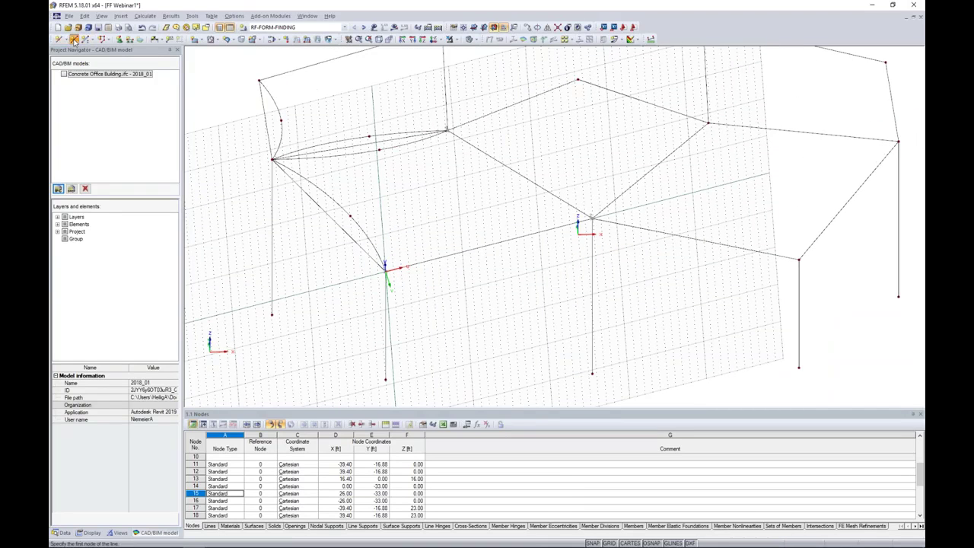
click(76, 250)
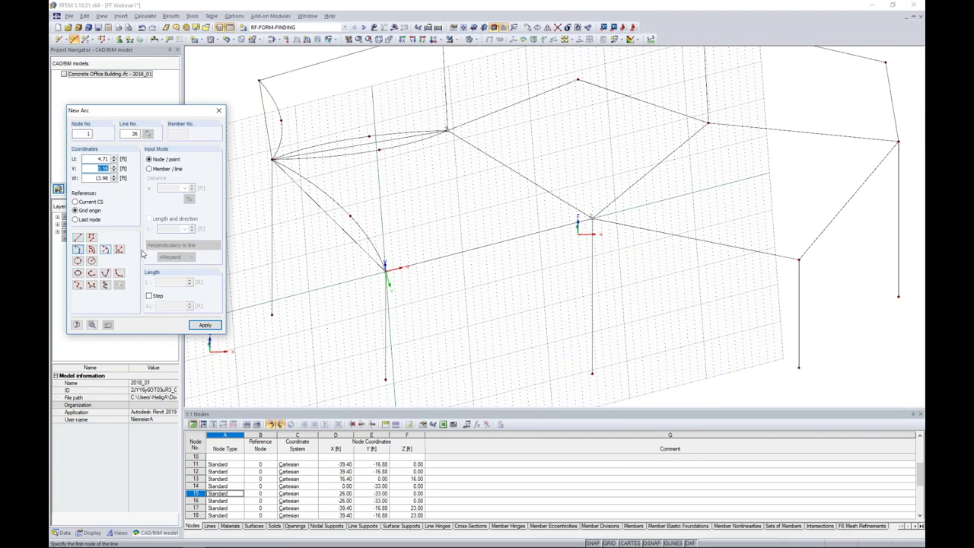
click(385, 270)
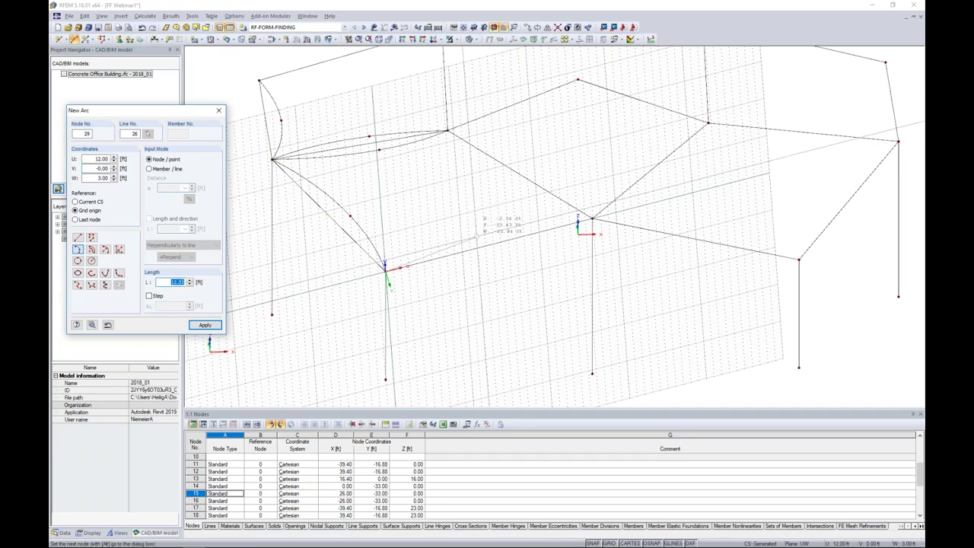
click(593, 218)
- Draw two opposed arcs between the middle front column top and the left inner notch node, and hide the work plane grid
click(593, 219)
click(511, 178)
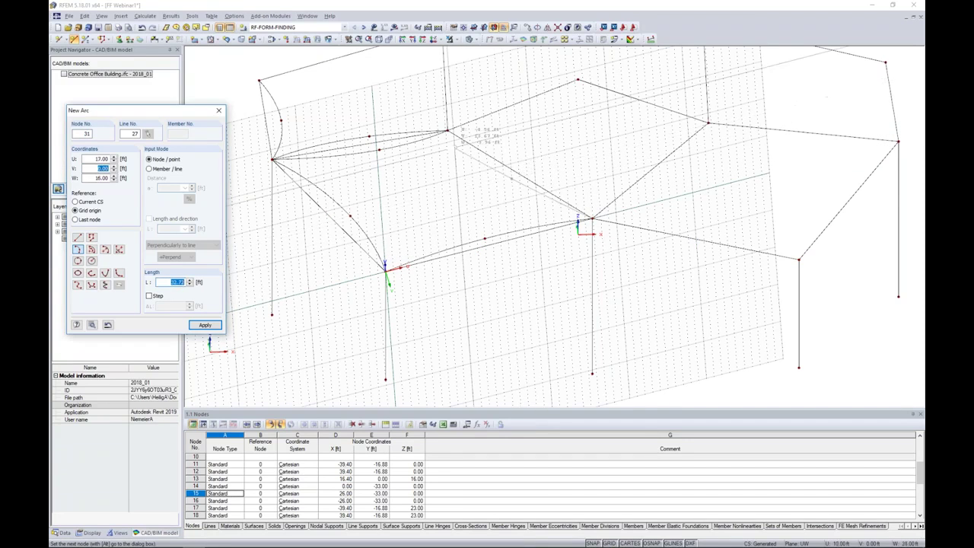
click(448, 130)
click(448, 130)
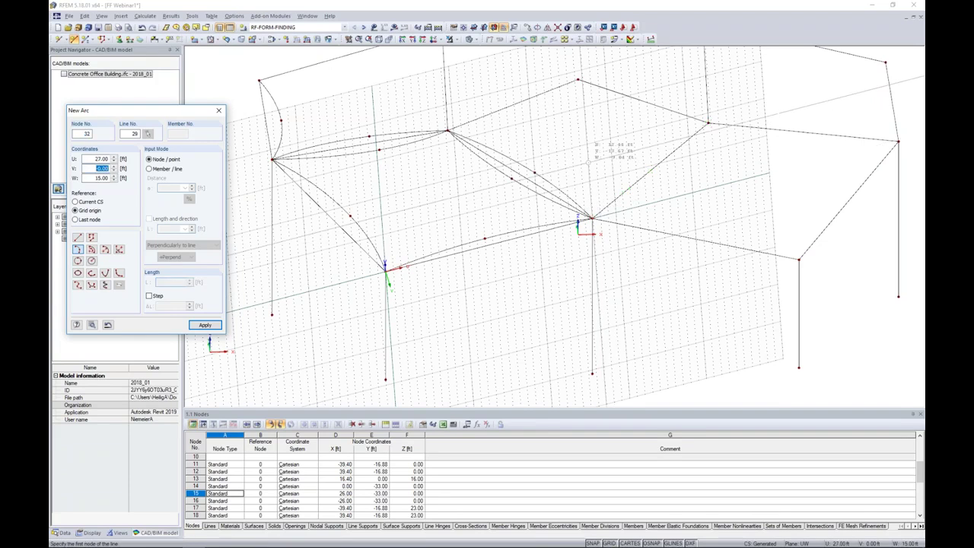
key(Escape)
click(610, 543)
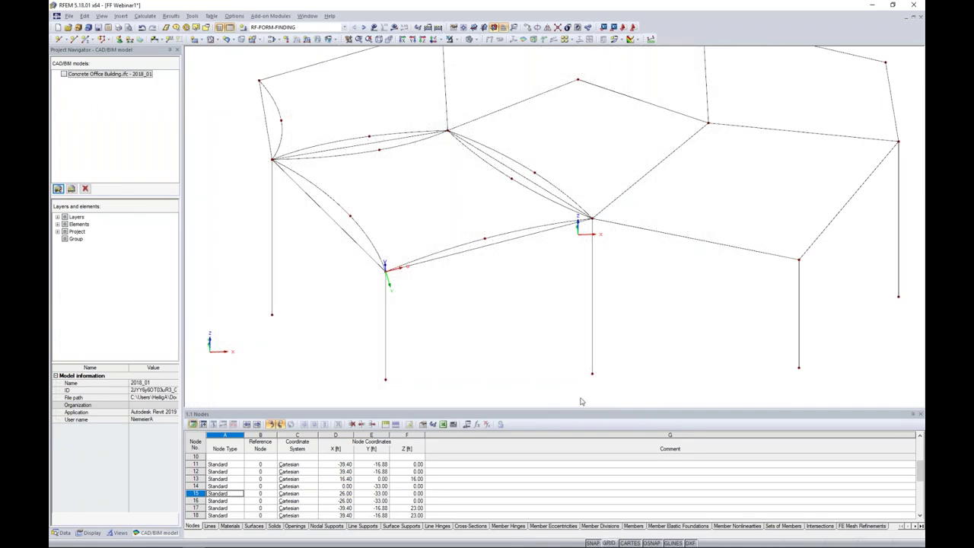
- Mirror a copy of all the arcs on the left half across the Y-Z plane through the rear middle node
scroll(563, 291, down, 2)
ctrl+middle_drag(563, 257, 561, 221)
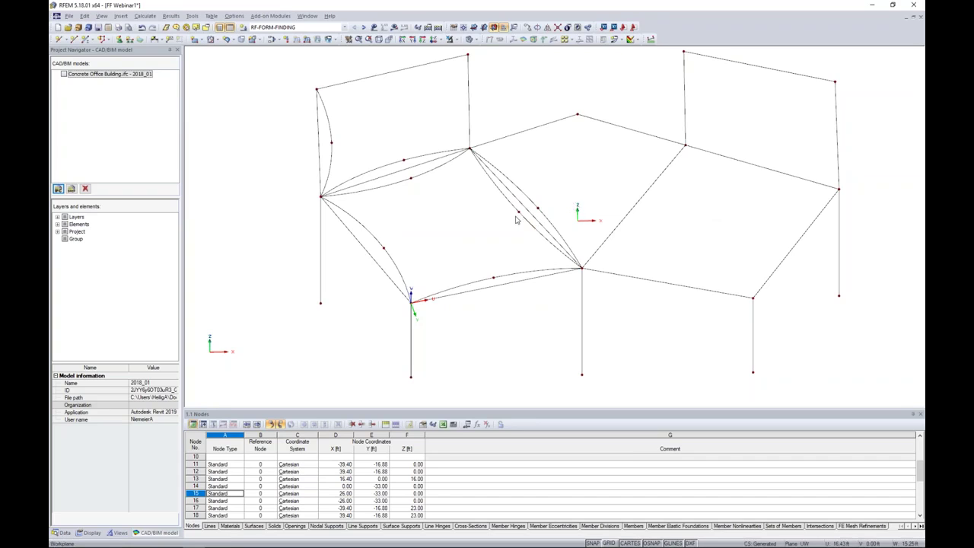
click(331, 165)
ctrl+click(384, 188)
ctrl+click(370, 231)
ctrl+click(456, 287)
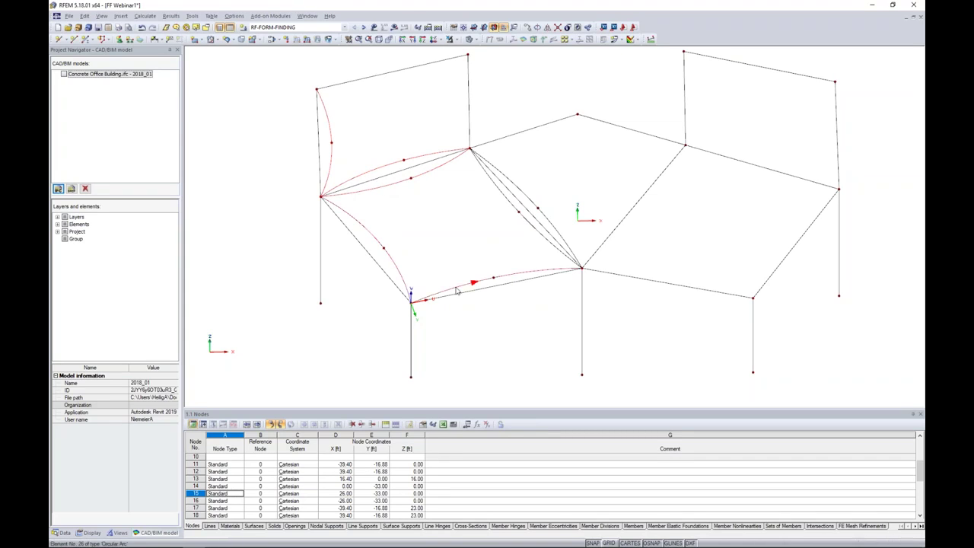
ctrl+click(555, 232)
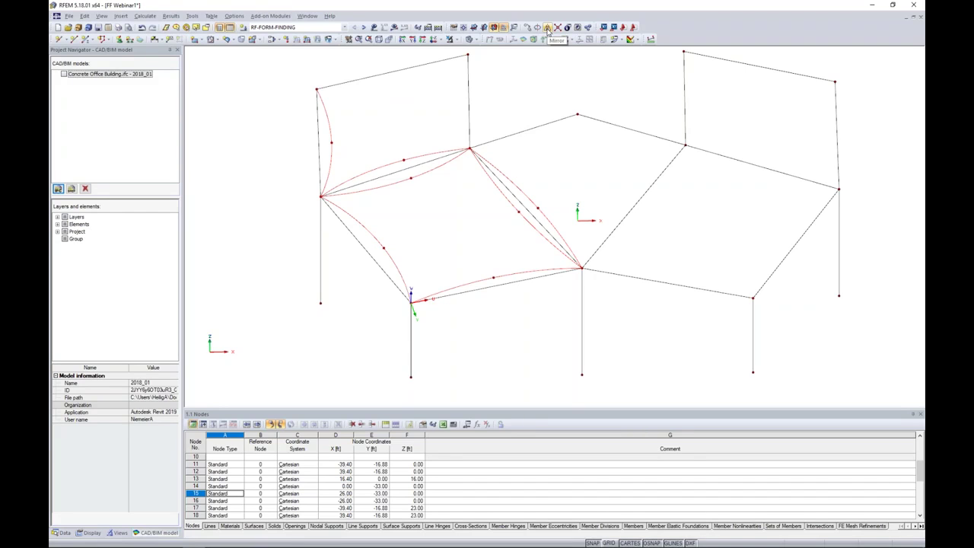
click(548, 29)
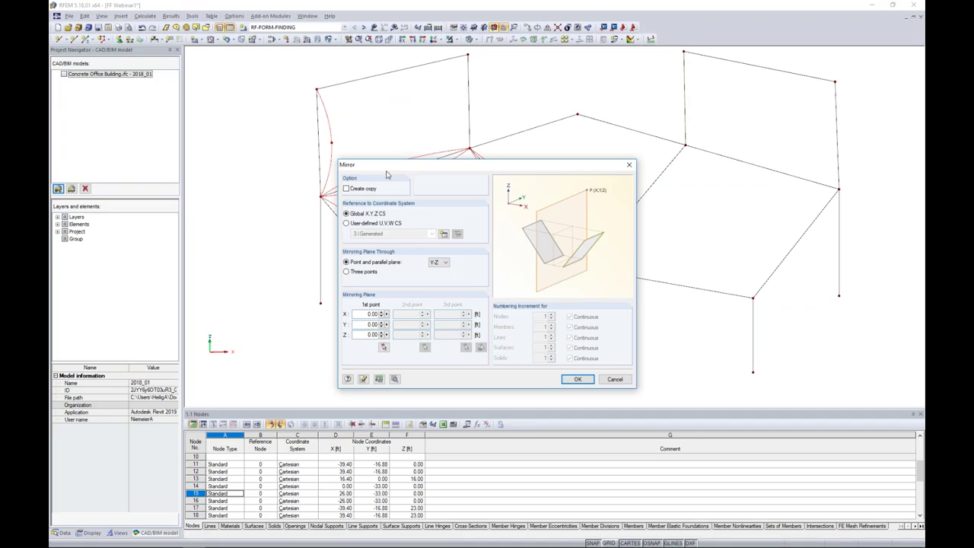
click(346, 189)
click(384, 346)
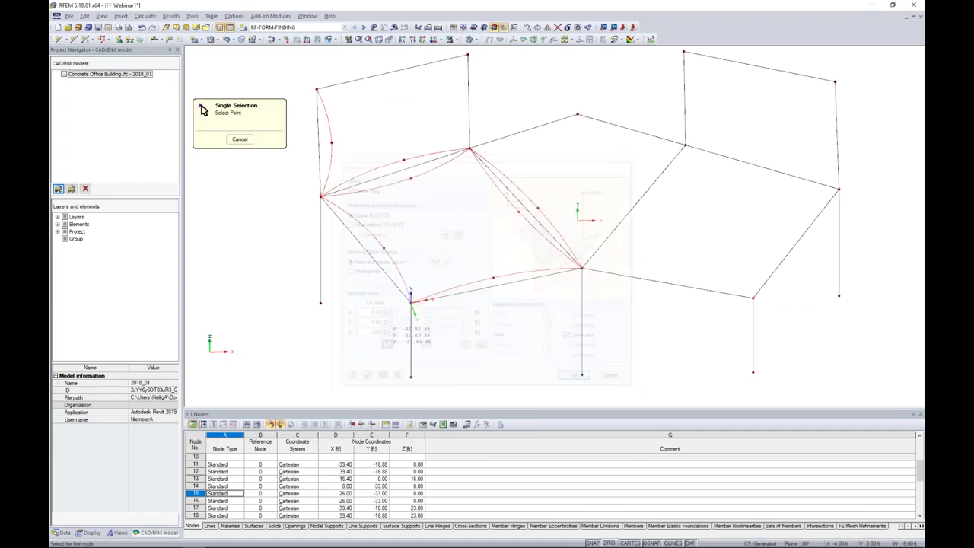
click(578, 115)
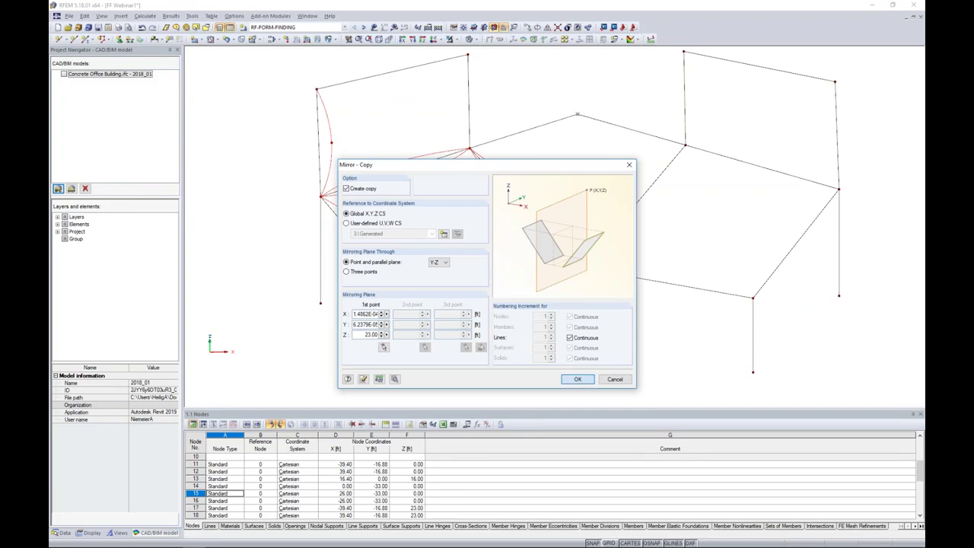
click(578, 379)
middle_drag(682, 326, 619, 309)
click(625, 296)
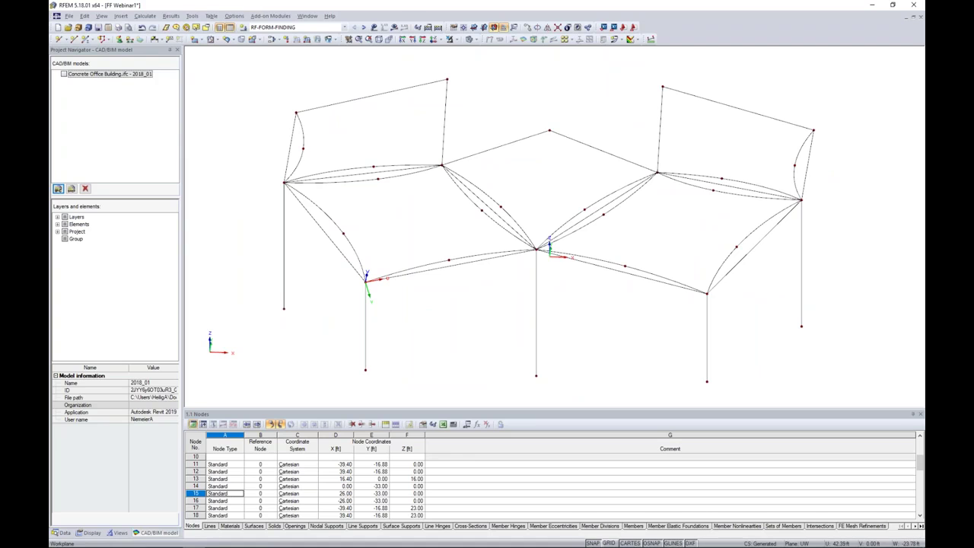
middle_drag(619, 303, 641, 301)
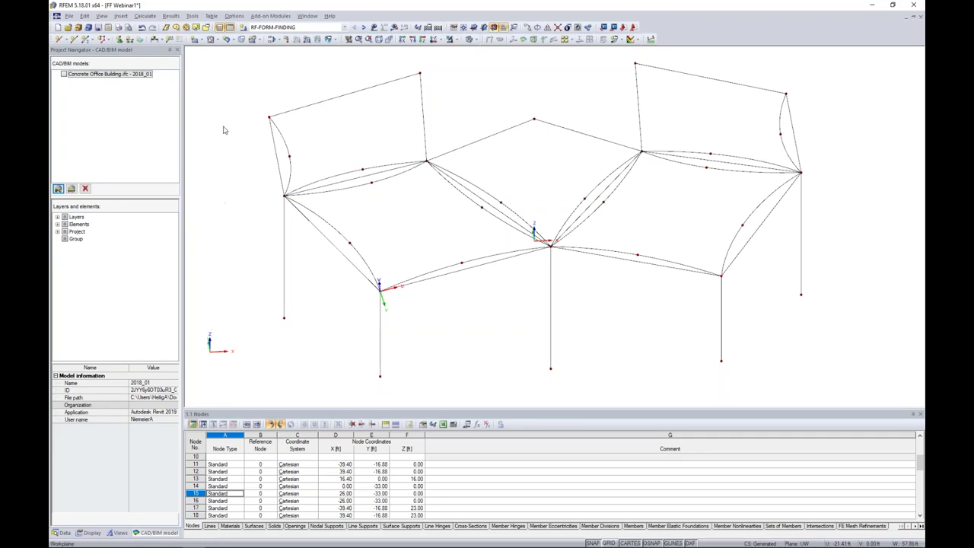
click(199, 42)
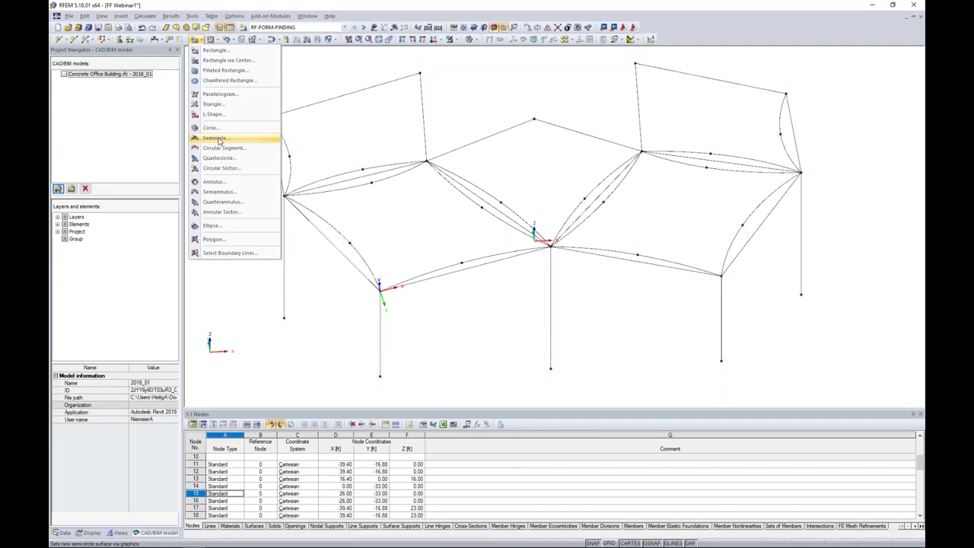
click(394, 229)
ctrl+middle_drag(531, 292, 528, 271)
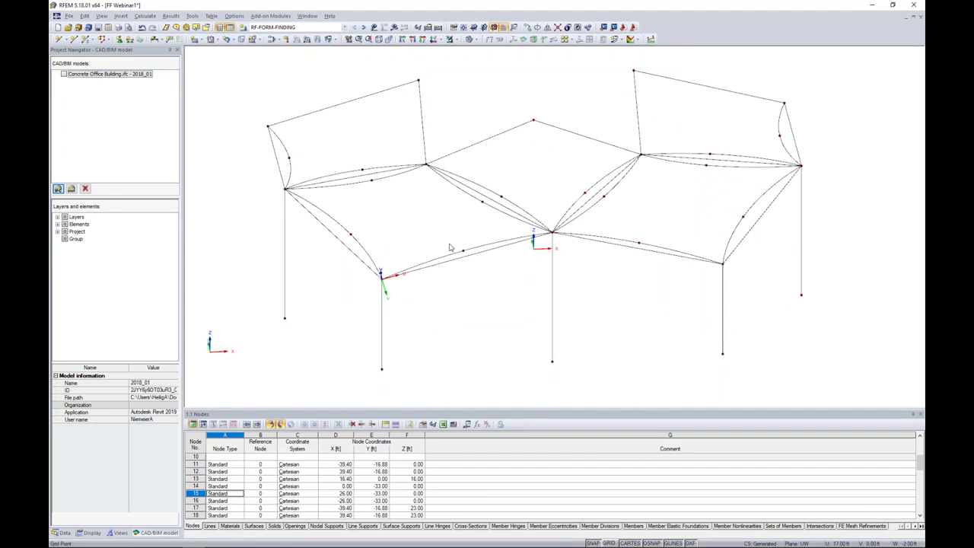
- Start a new general four-sided quadrangle surface with Membrane - Orthotropic stiffness
click(232, 40)
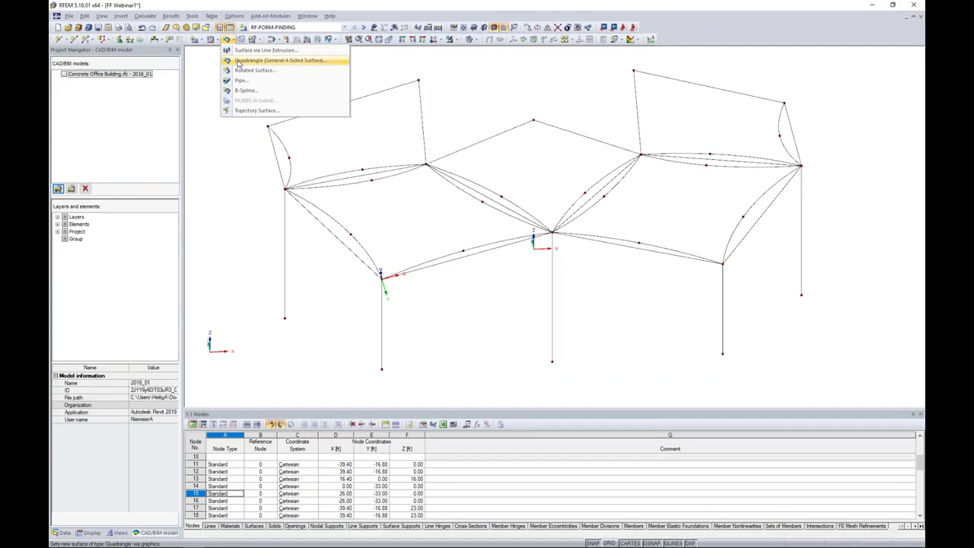
click(239, 63)
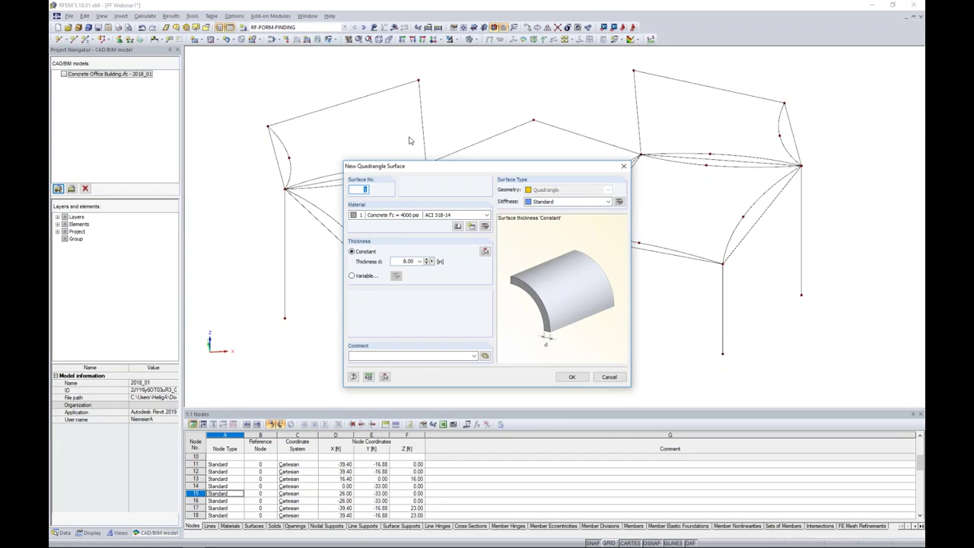
click(570, 201)
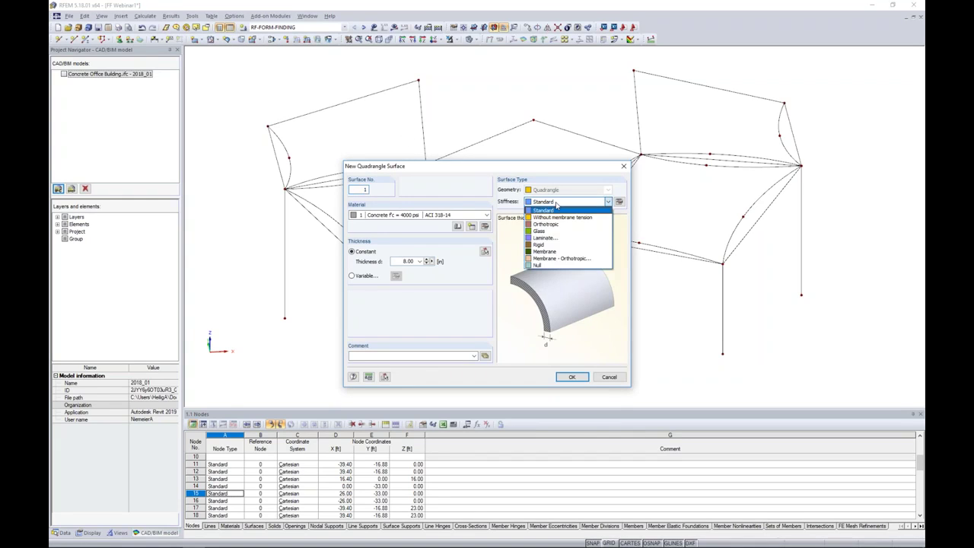
click(554, 259)
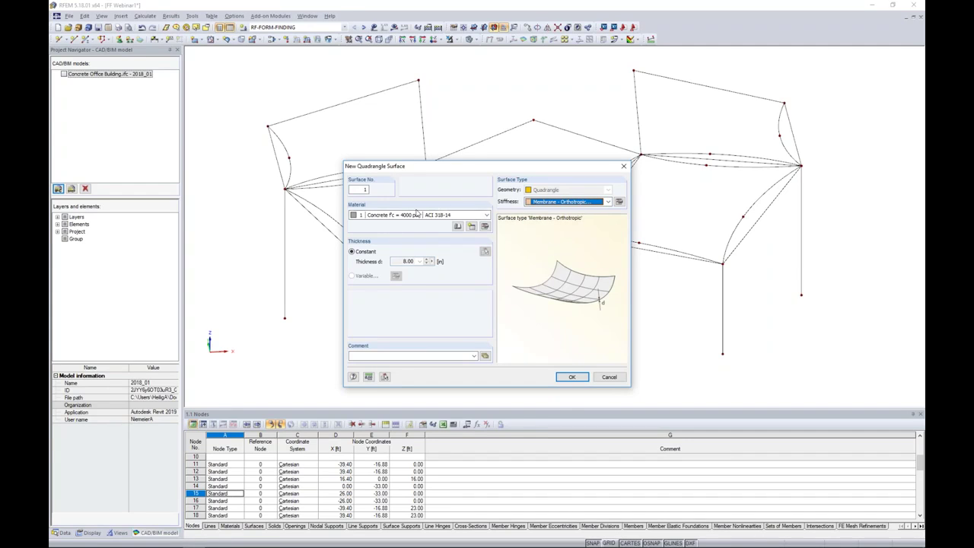
- Add a new material for the surface, described as Membrane and coloured bright green
click(472, 227)
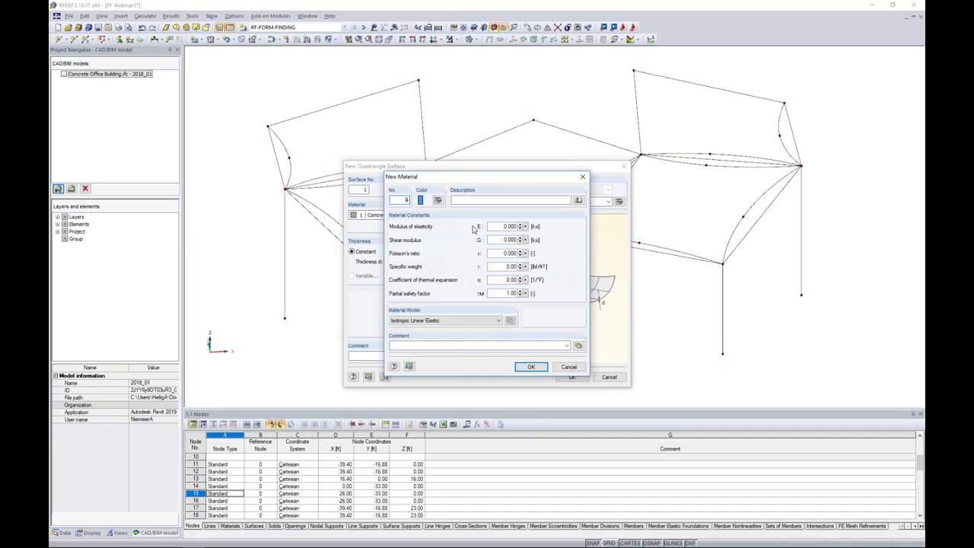
drag(487, 177, 602, 216)
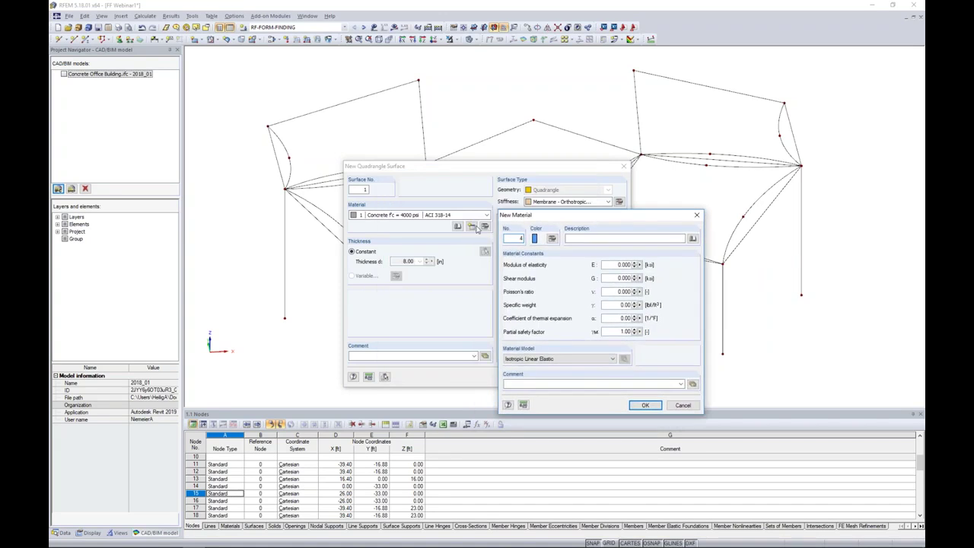
drag(539, 217, 475, 175)
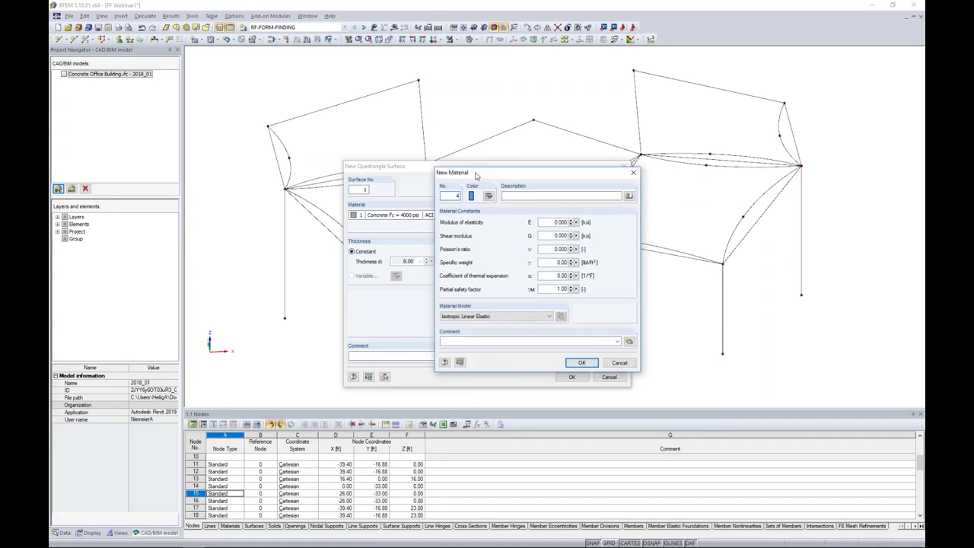
key(Tab)
text(Membrane)
click(488, 196)
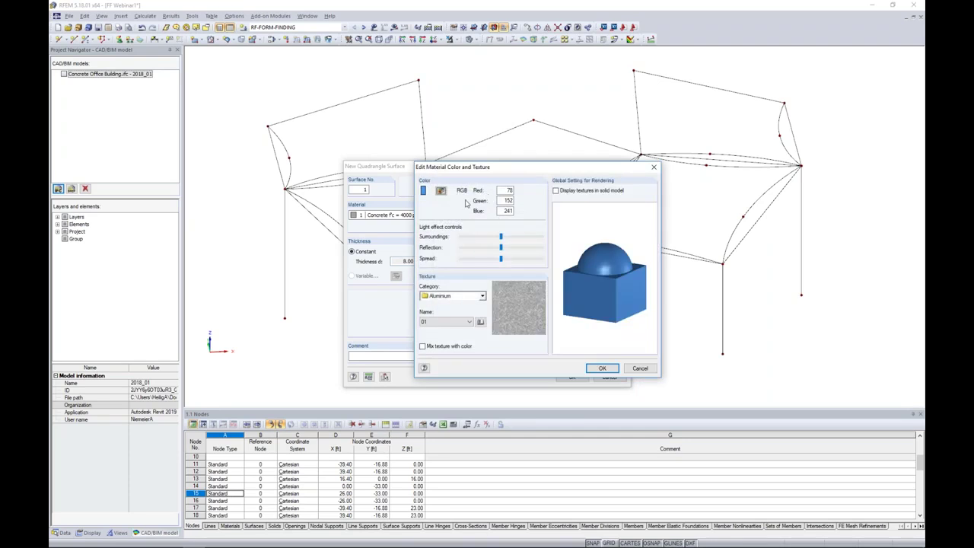
click(441, 191)
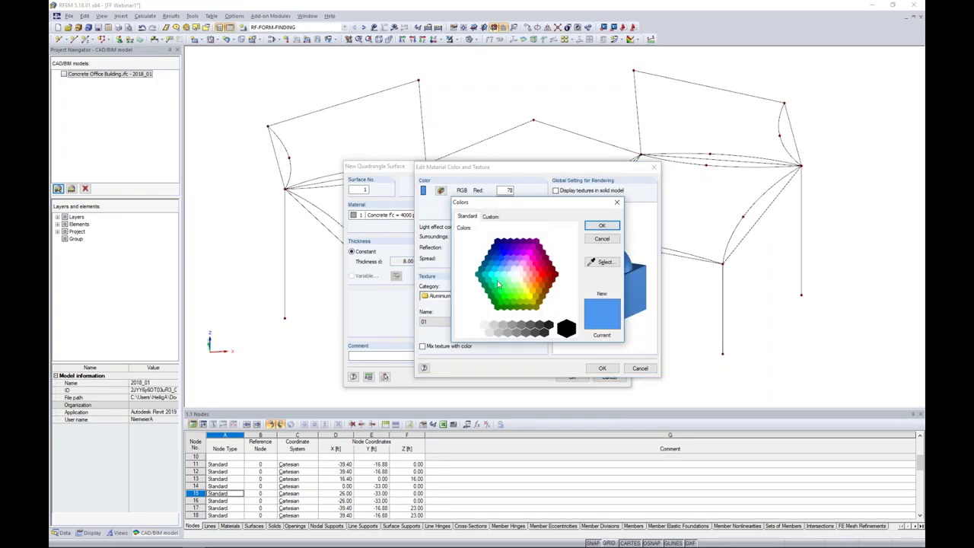
click(504, 300)
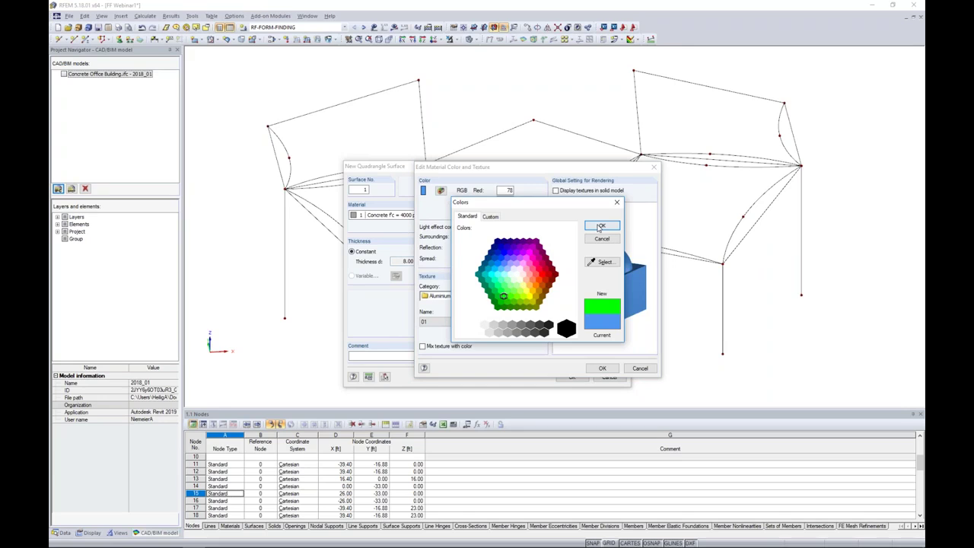
click(602, 225)
click(600, 368)
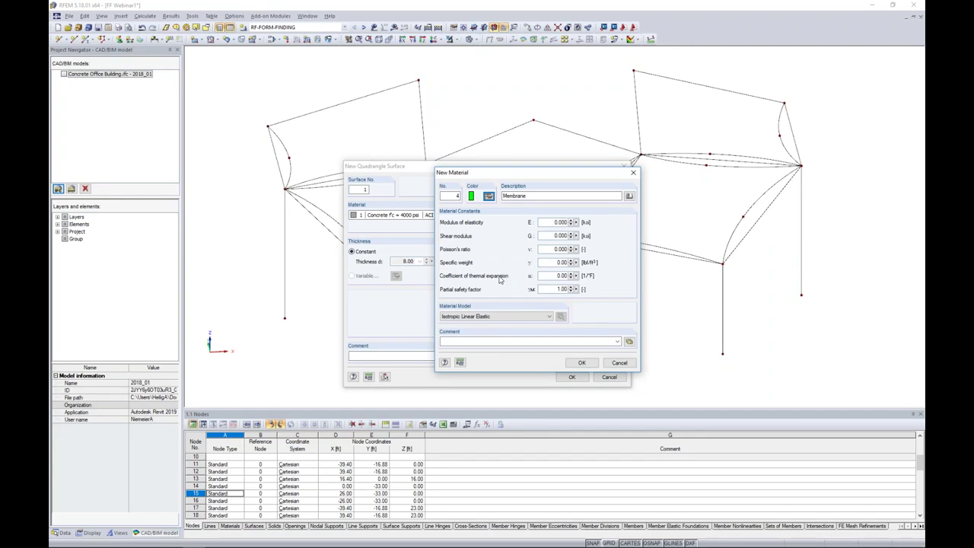
- Use the Orthotropic Elastic 2D material model with Ex and Ey 72 ksi, Gyz and Gxz 0.01, Gxy 7.25 ksi and Poisson's ratio νxy 0.3
click(505, 317)
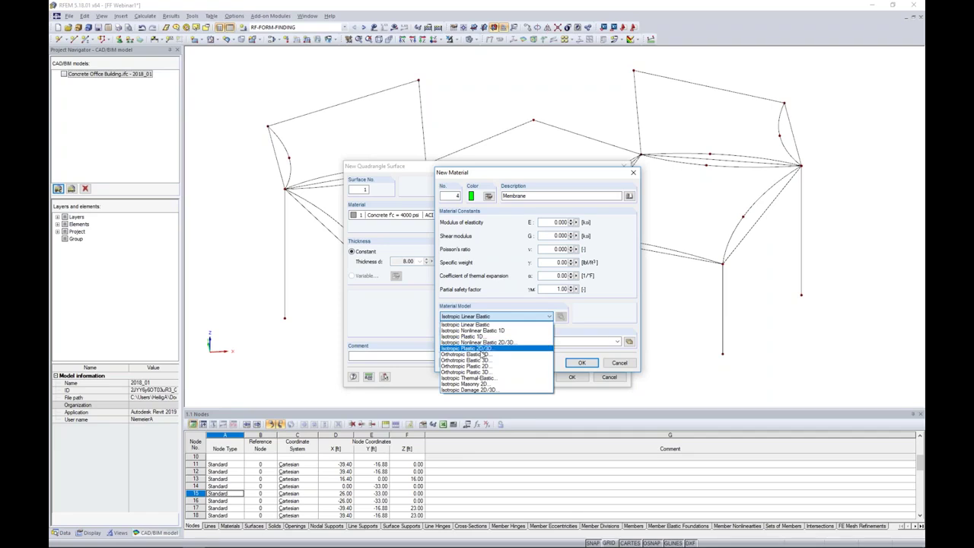
click(477, 355)
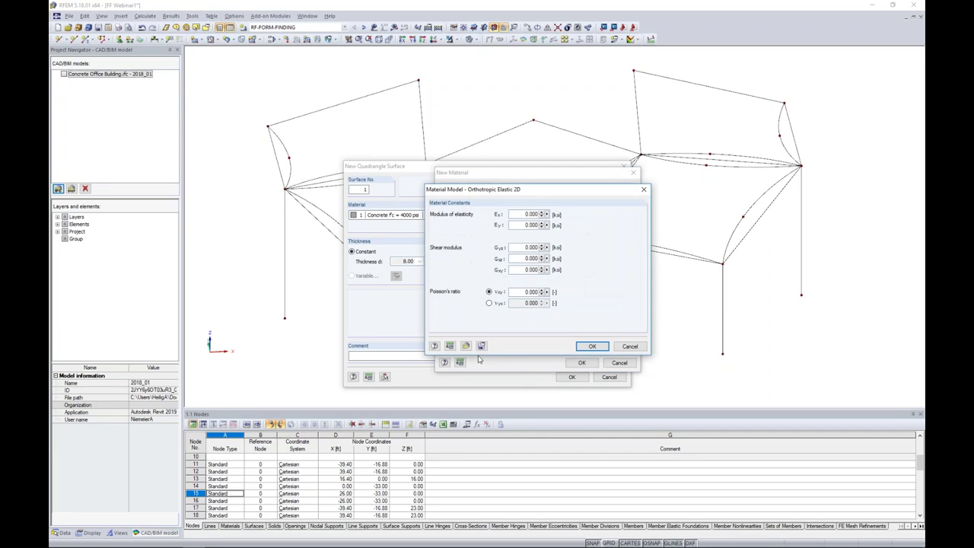
drag(543, 194, 481, 230)
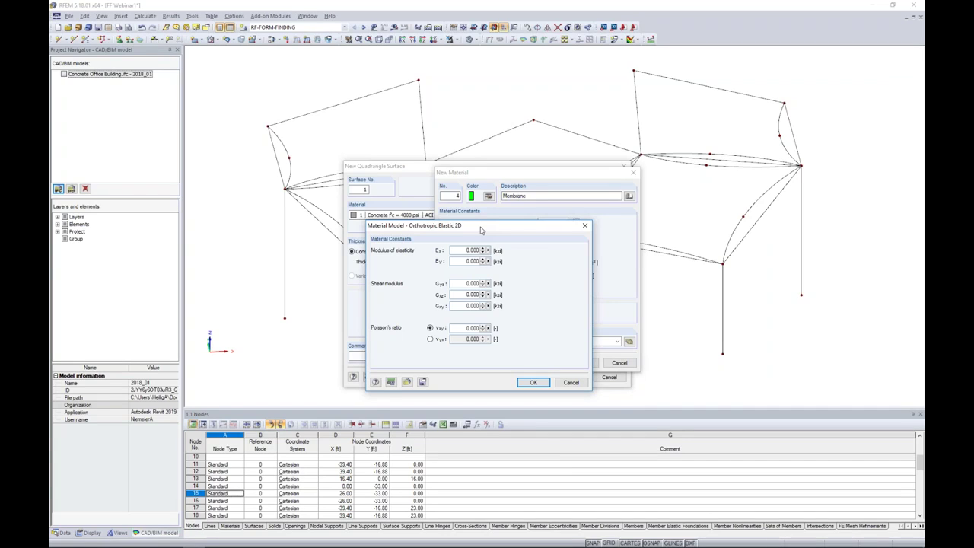
double_click(466, 250)
text(72)
key(Tab)
text(72)
key(Tab)
text(0.01)
key(Tab)
text(0.01)
key(Tab)
text(7.25)
double_click(464, 327)
text(0.3)
click(533, 382)
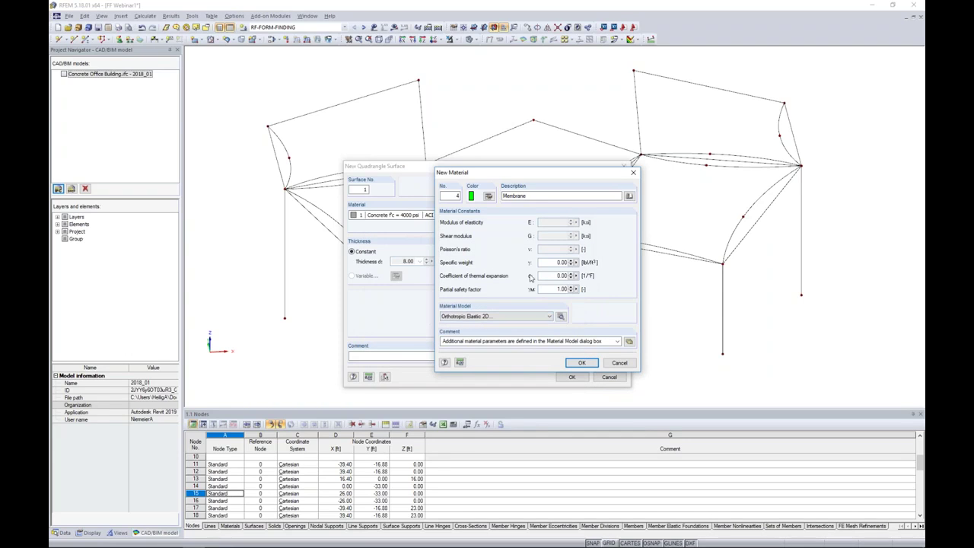
- Set the membrane material's specific weight to 32 lbf/ft³ and finish defining the material
double_click(561, 261)
text(32)
click(556, 275)
click(581, 362)
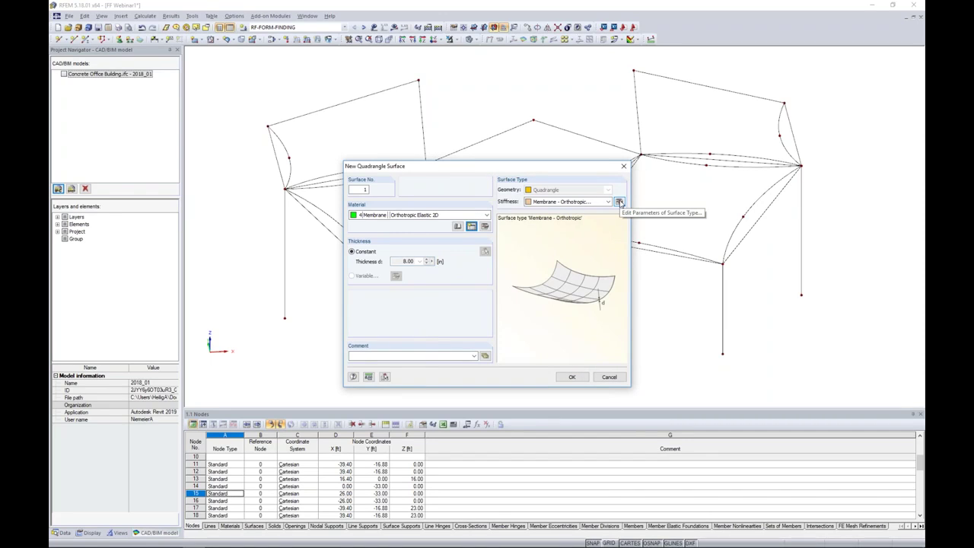
- Set the orthotropic membrane's constant thickness to 0.04 in and check its transformed stiffness matrix elements
click(619, 201)
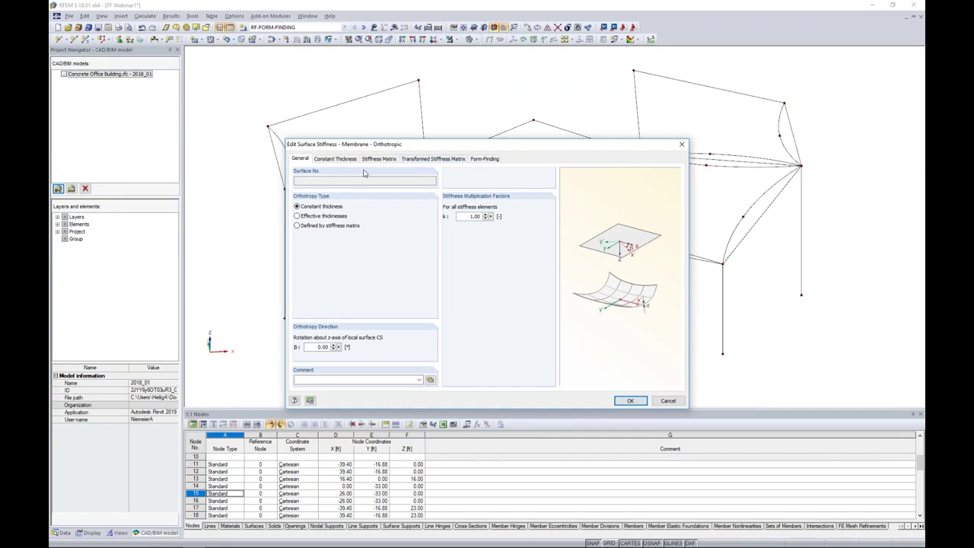
click(341, 159)
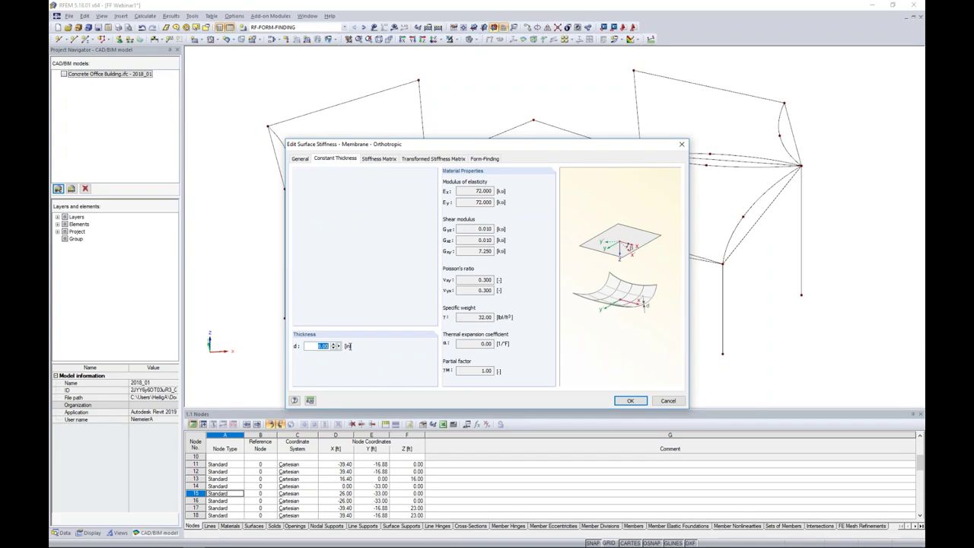
text(0.04)
click(409, 161)
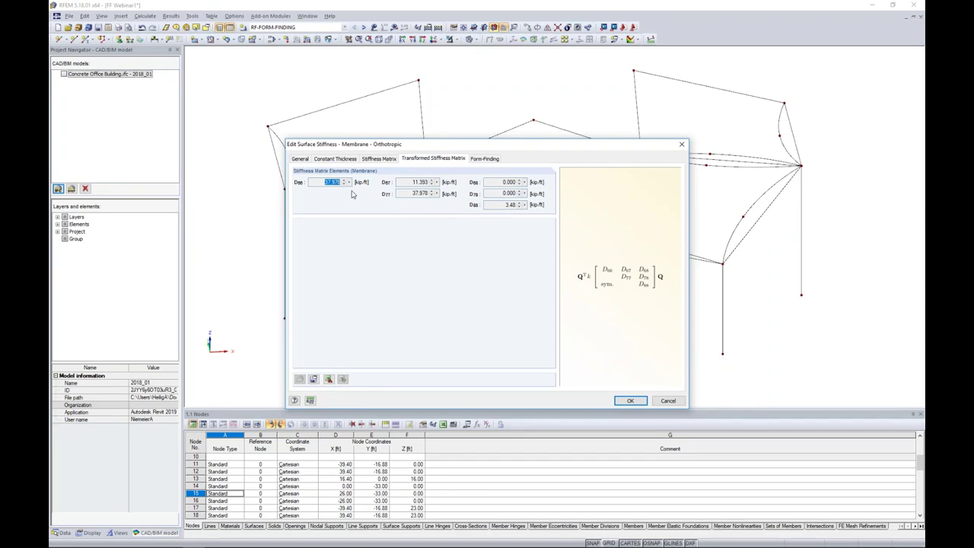
click(324, 183)
- Set the membrane's form-finding to the Standard calculation method with a prestress force of 0.5 kip/ft
click(479, 160)
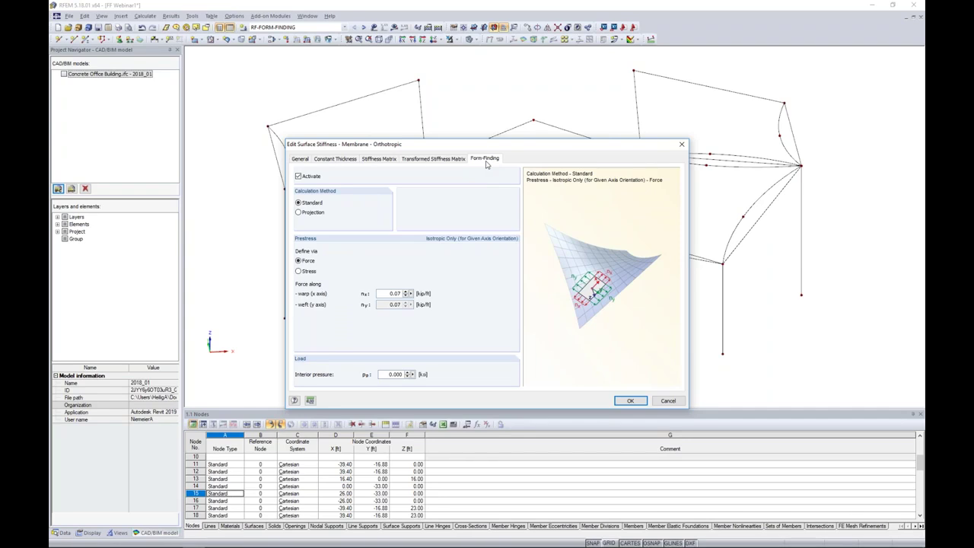
click(300, 215)
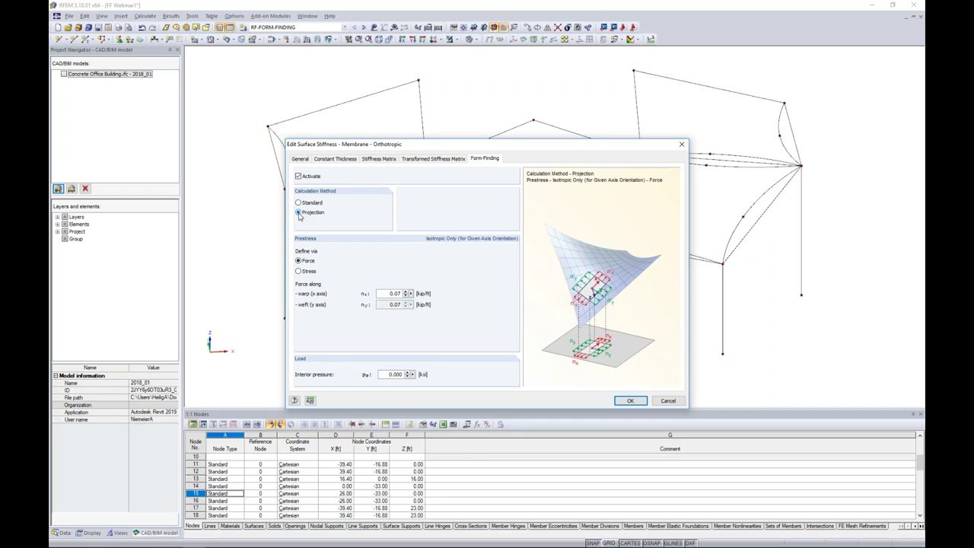
click(299, 203)
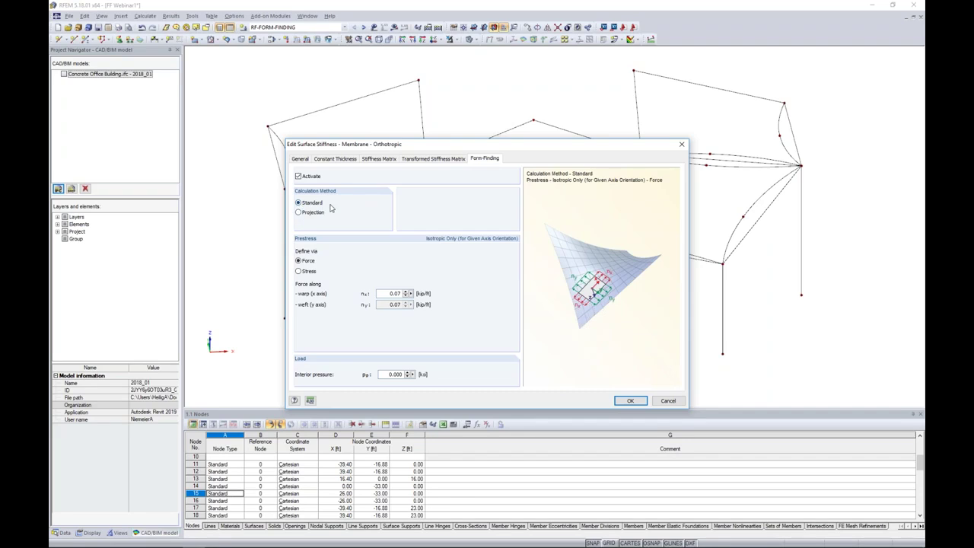
double_click(394, 294)
text(0.5)
click(629, 401)
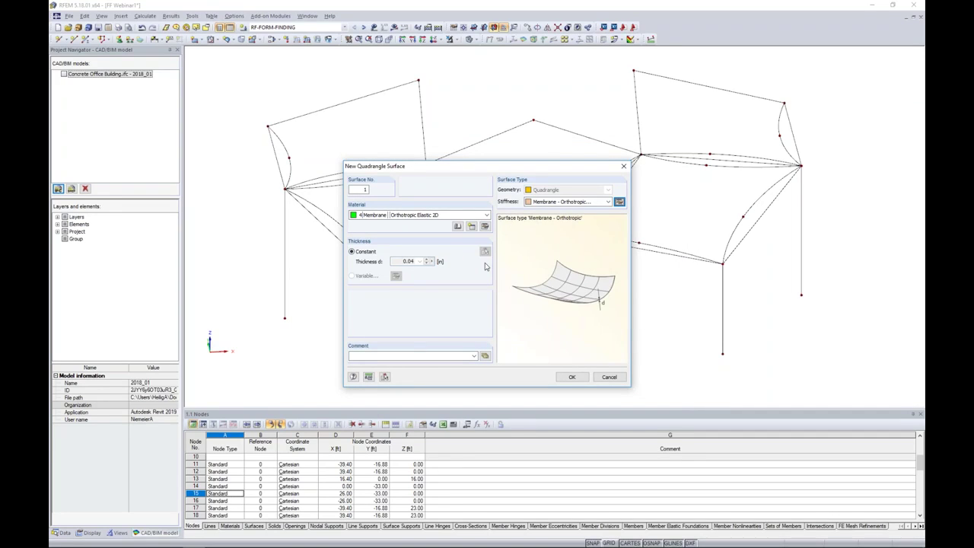
- Define the left rear field's membrane surface from its straight inner side line, straight back line, outer side arc and adjoining front arc
click(572, 377)
drag(280, 113, 214, 72)
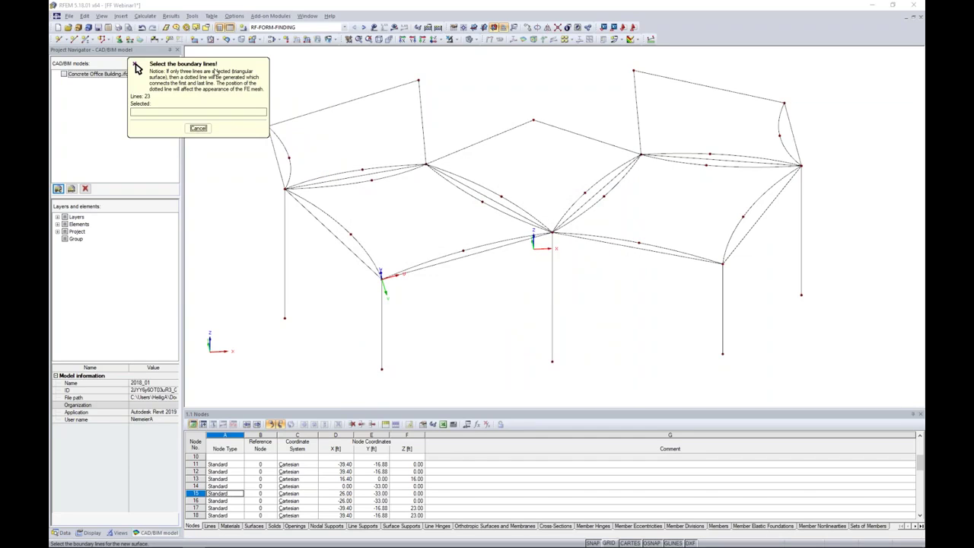
ctrl+middle_drag(386, 187, 393, 236)
click(439, 161)
click(331, 126)
click(303, 159)
click(344, 199)
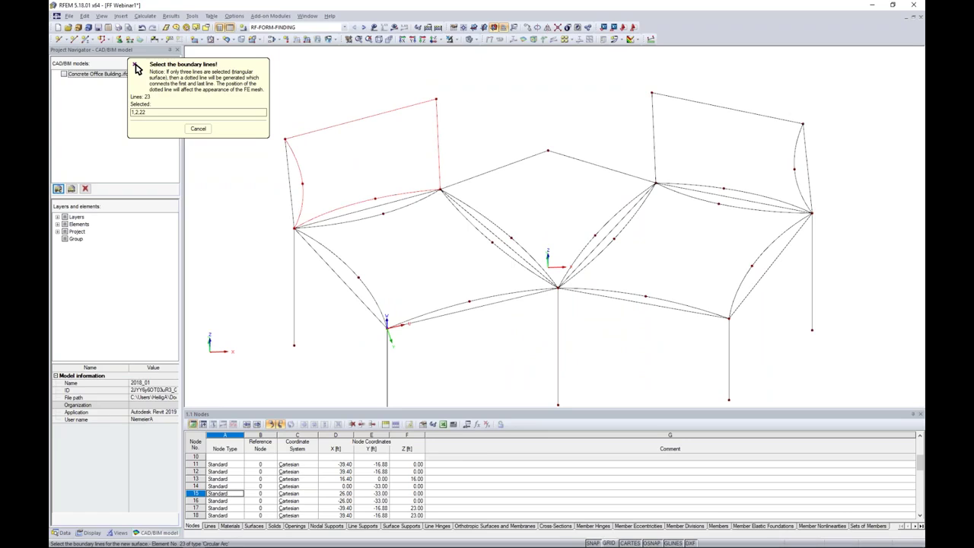
- Define the left front field's membrane surface from its four surrounding boundary arcs
click(353, 221)
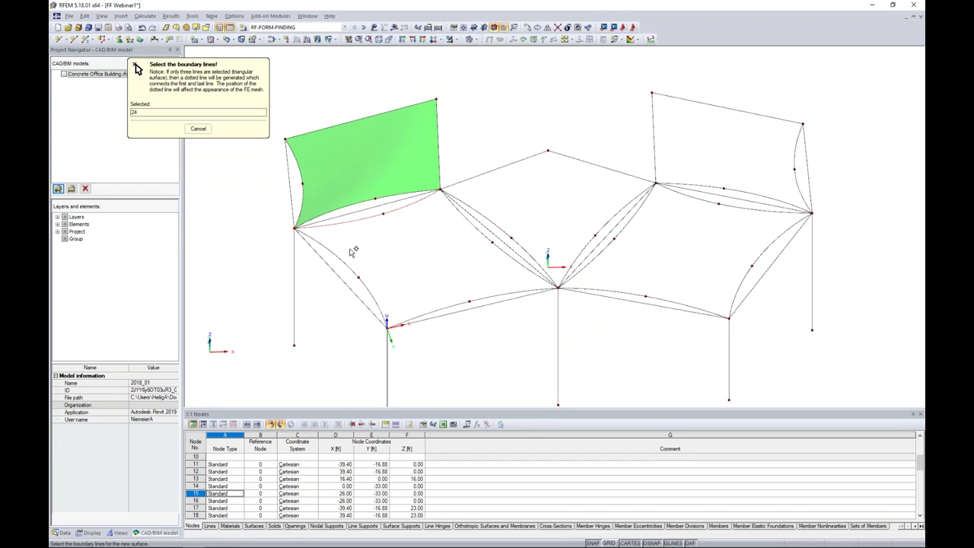
click(343, 261)
click(425, 307)
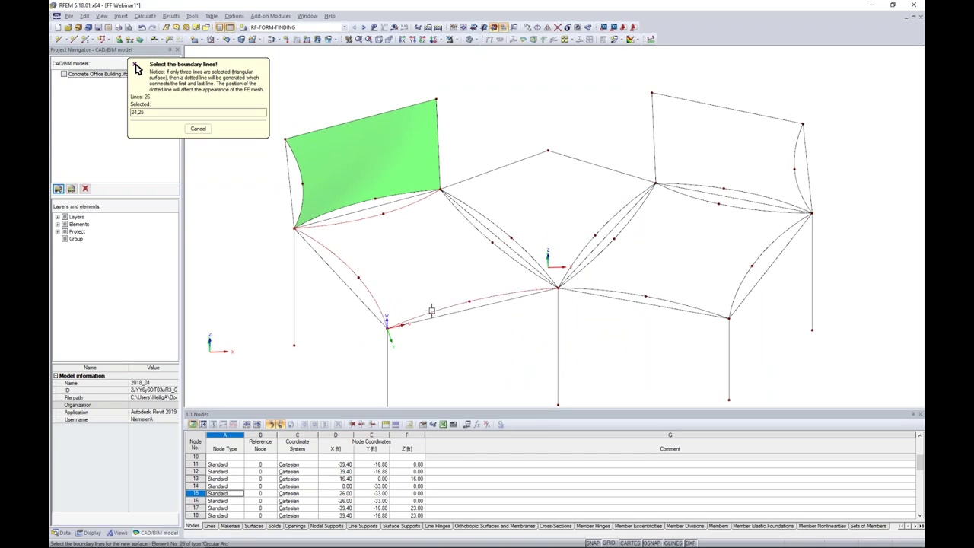
click(502, 276)
- Define the central field's membrane surface from its two straight back lines and two front arcs
click(511, 236)
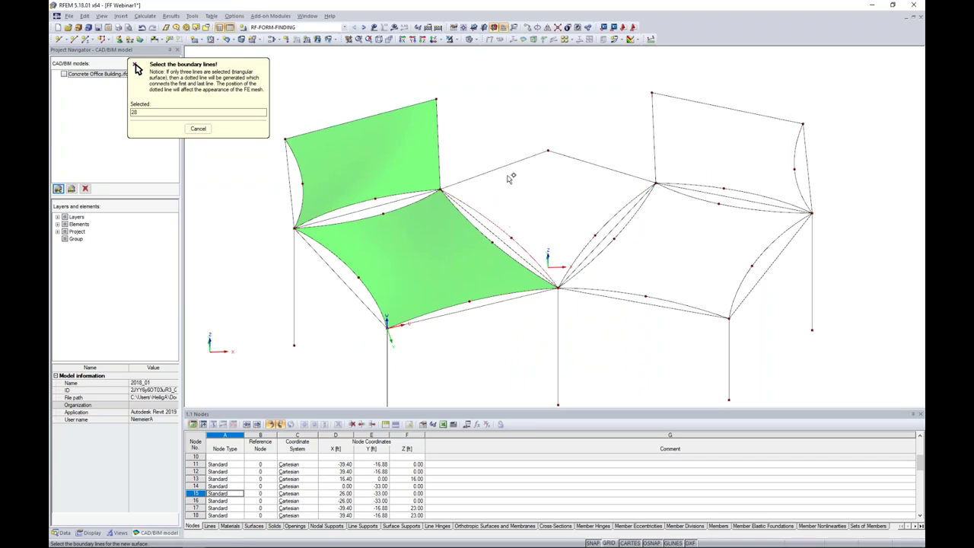
click(508, 165)
click(584, 161)
- Define the right front field's membrane surface from its four surrounding boundary arcs
click(623, 228)
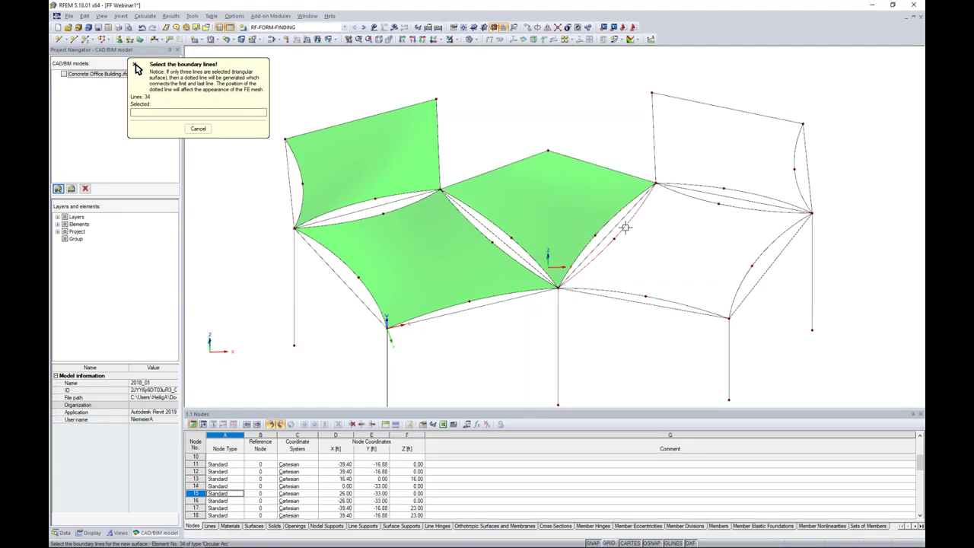
click(739, 286)
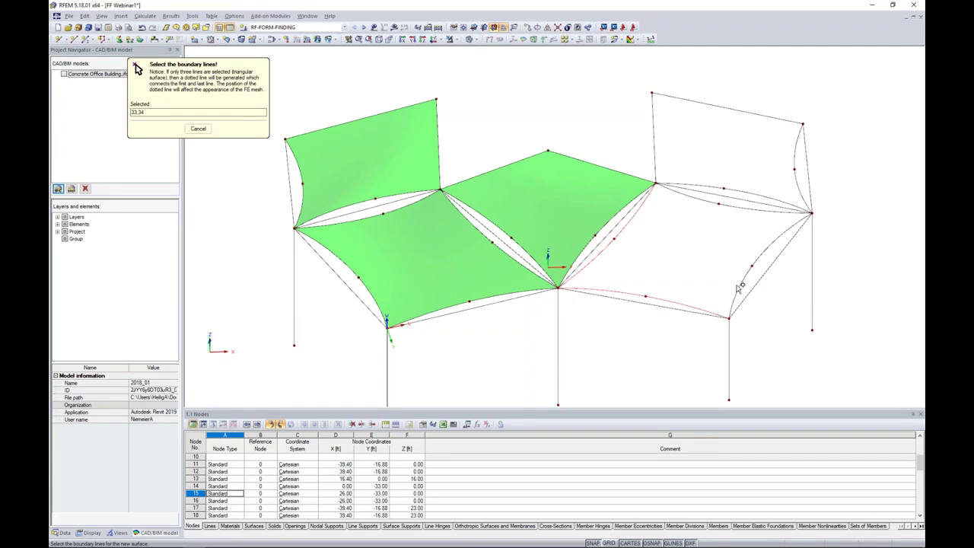
click(732, 200)
- Define the right rear field's membrane surface from its front arc, inner side line, back line and outer side arc, and finish creating surfaces
click(721, 188)
click(654, 155)
click(708, 104)
click(794, 157)
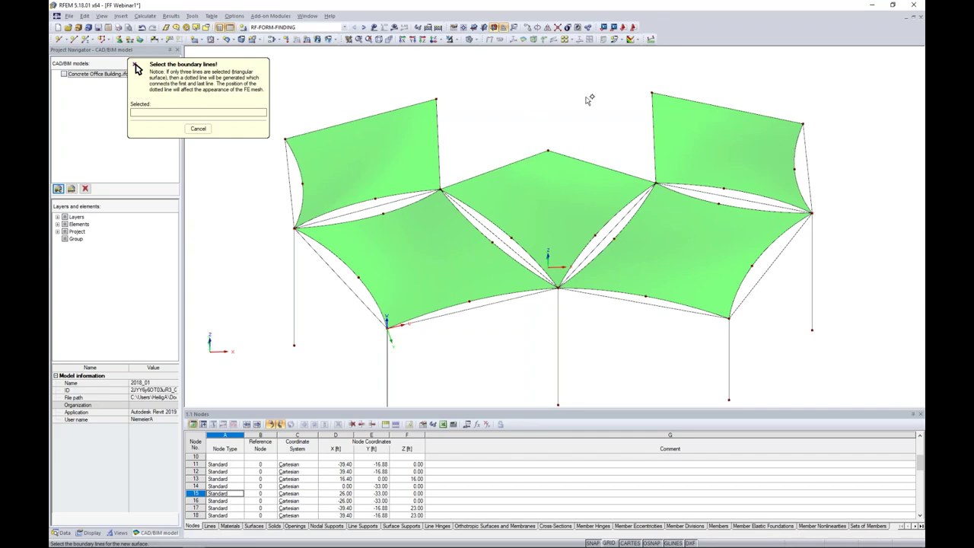
key(Escape)
- Show the imported Concrete Office Building IFC model, inspect the canopy against the facade, and hide the building again
ctrl+middle_drag(584, 324, 574, 242)
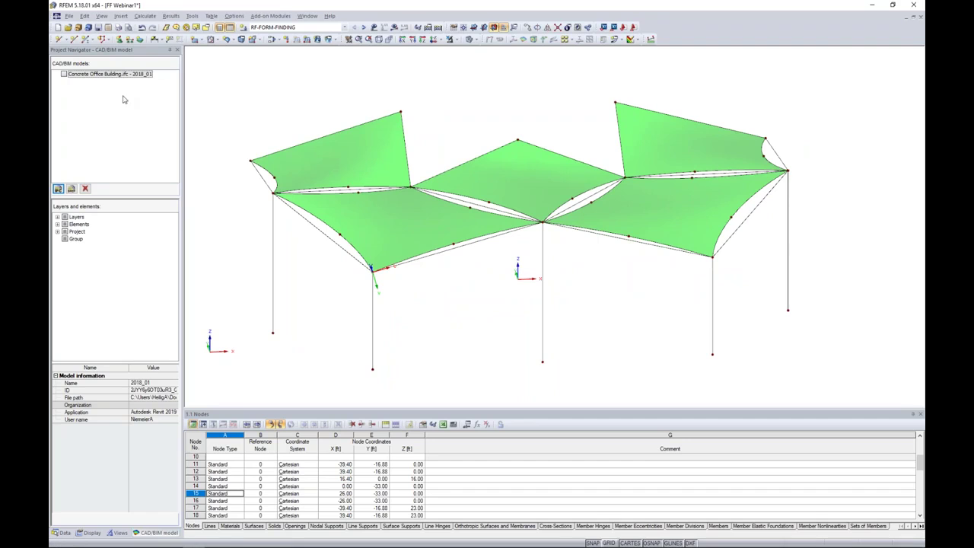
click(64, 74)
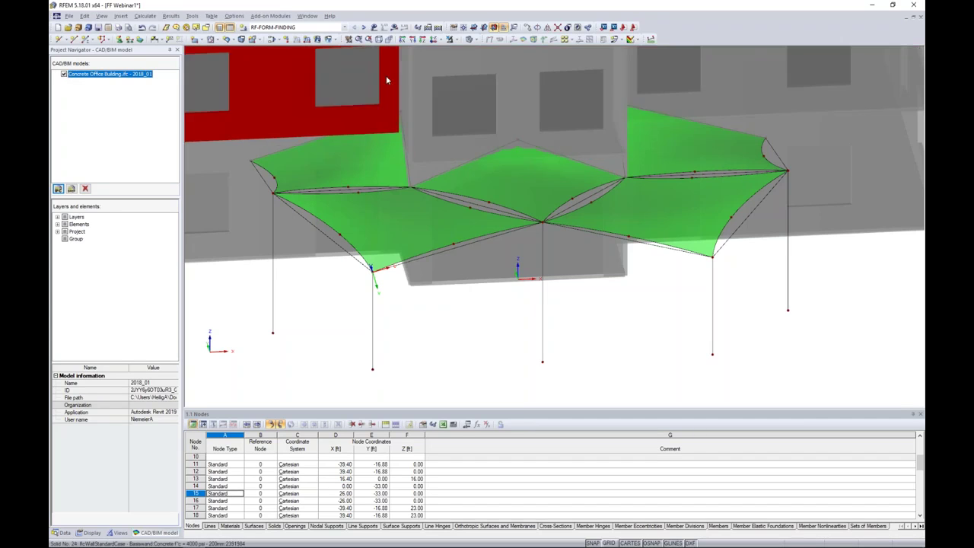
ctrl+middle_drag(482, 335, 502, 301)
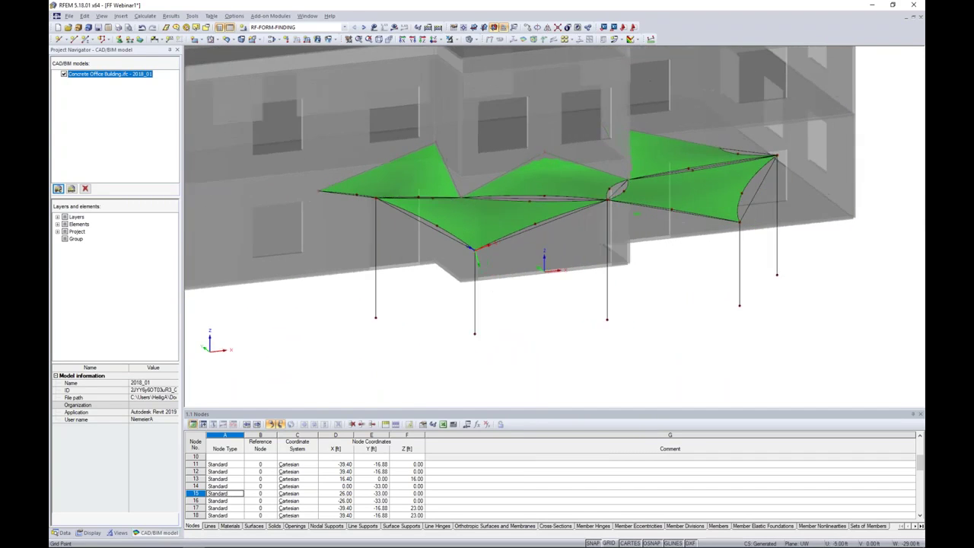
click(64, 73)
ctrl+middle_drag(563, 322, 459, 302)
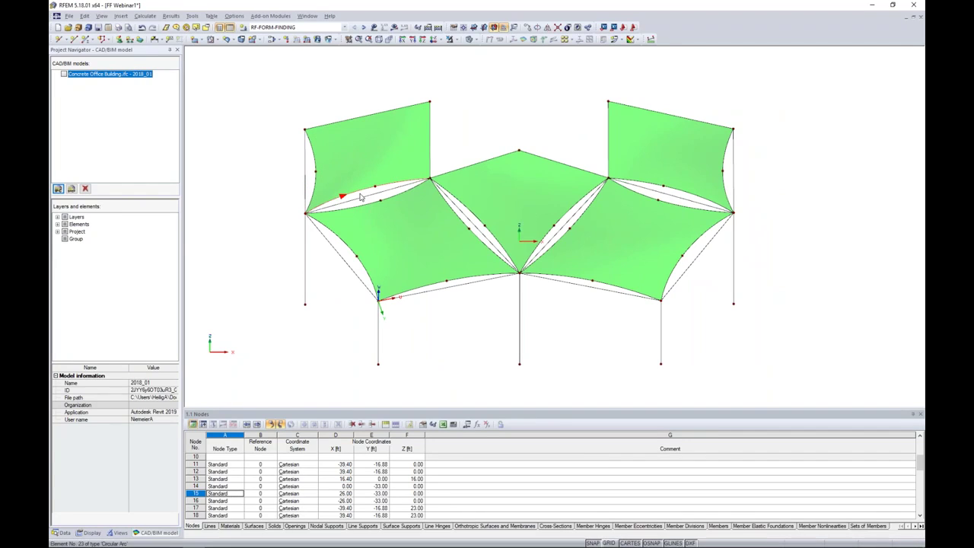
- Select all five membrane surfaces and limit the visibility to these selected objects
click(373, 160)
ctrl+click(417, 247)
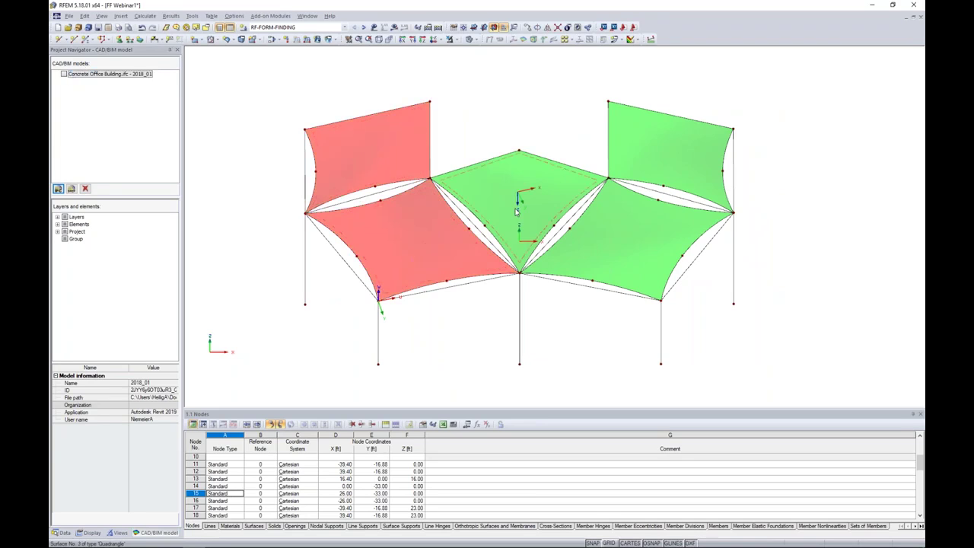
ctrl+click(516, 211)
ctrl+click(635, 244)
ctrl+click(648, 169)
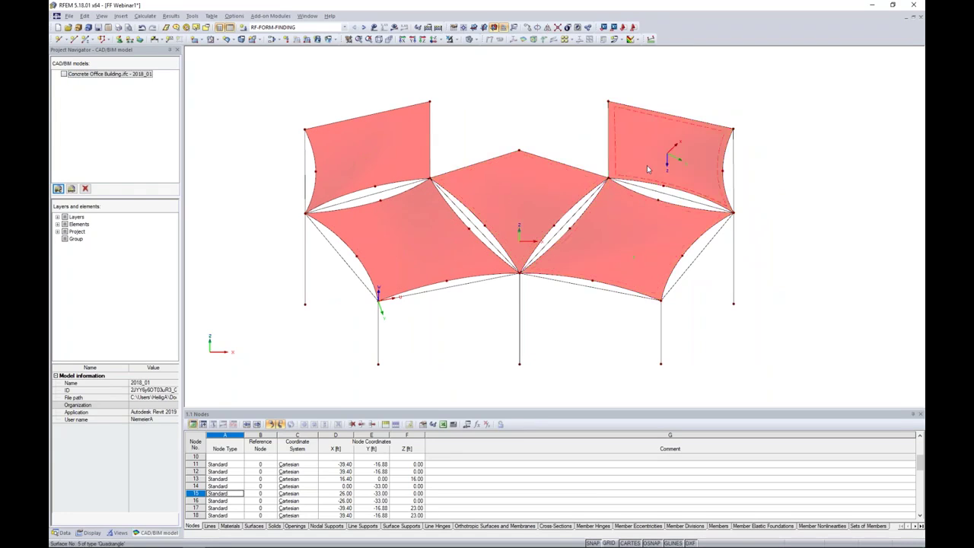
click(457, 39)
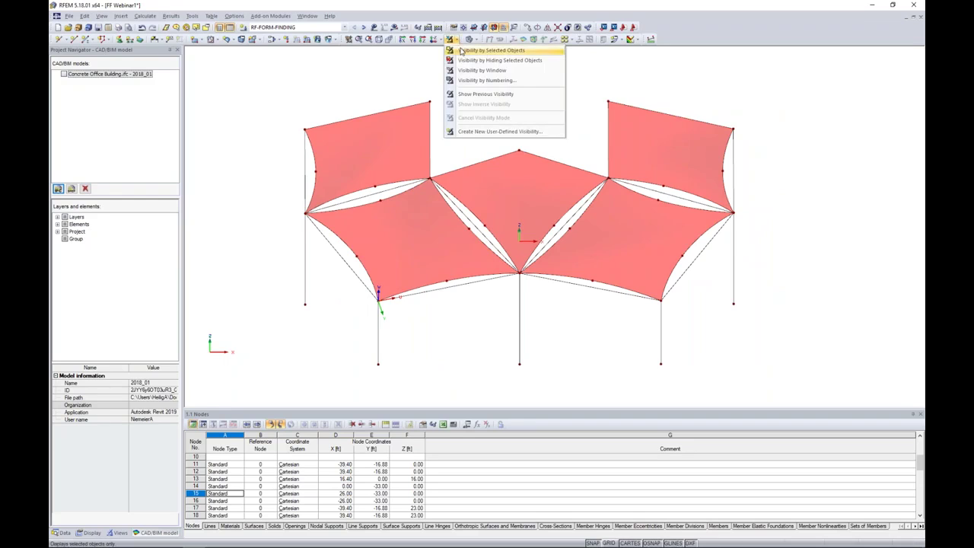
click(461, 51)
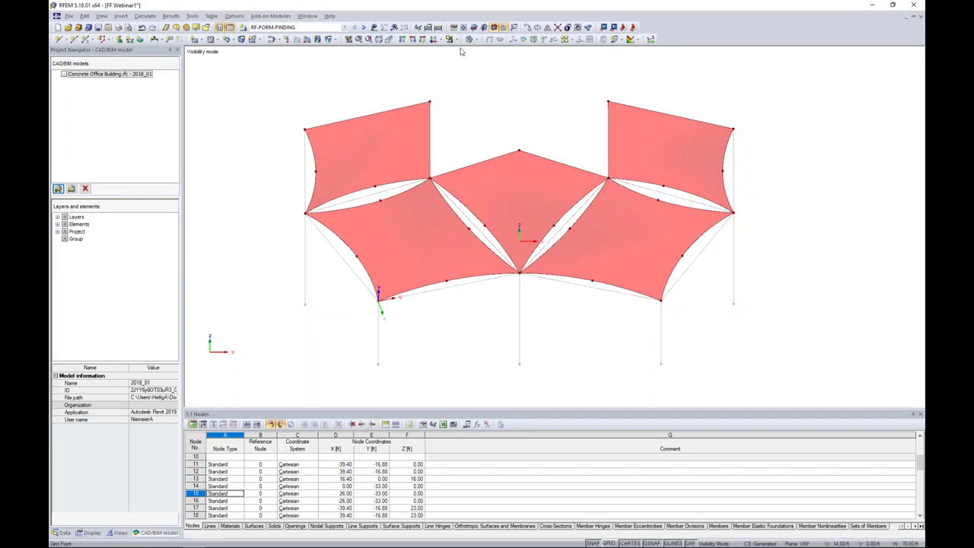
- Select all visible canopy objects and edit their boundary lines together to add members of type Cable
click(764, 272)
drag(792, 369, 262, 70)
click(544, 366)
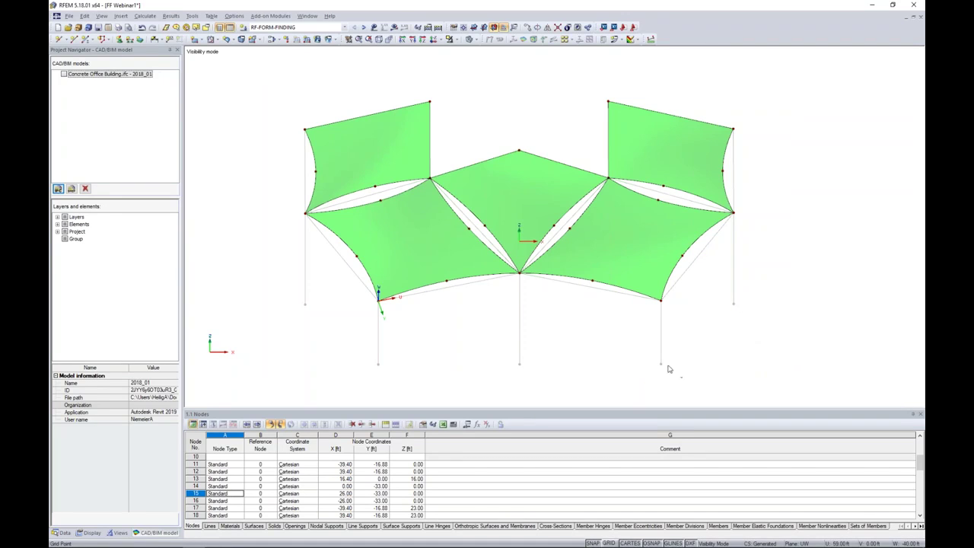
drag(796, 364, 285, 68)
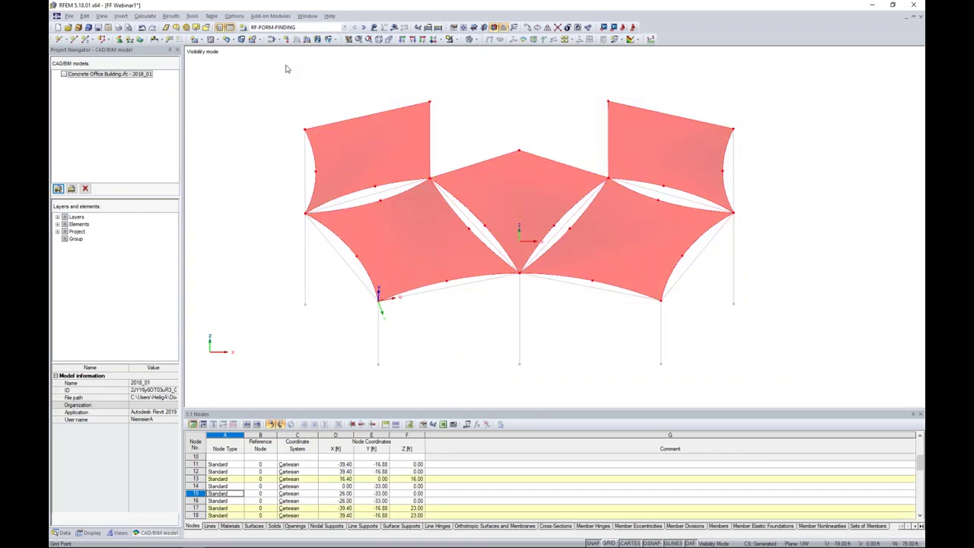
right_click(430, 135)
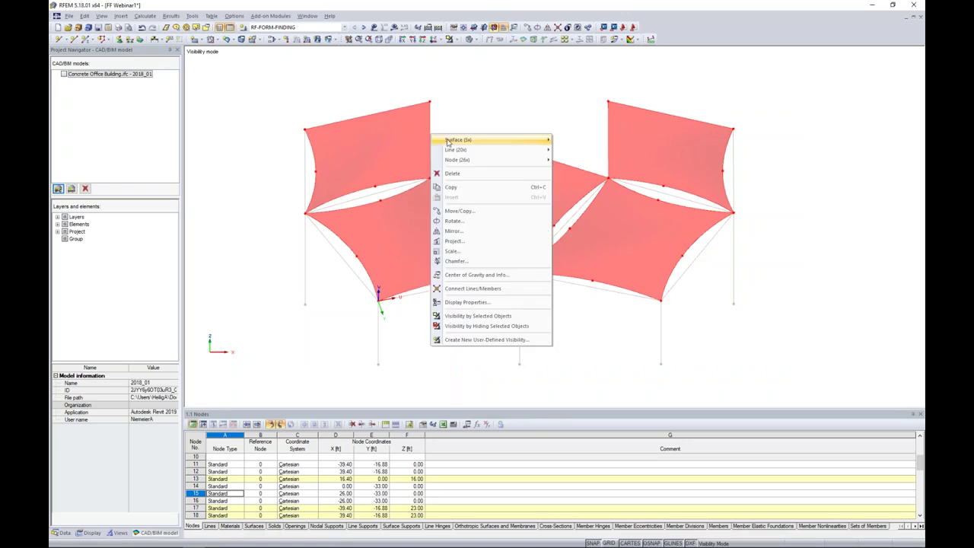
mouse_move(455, 151)
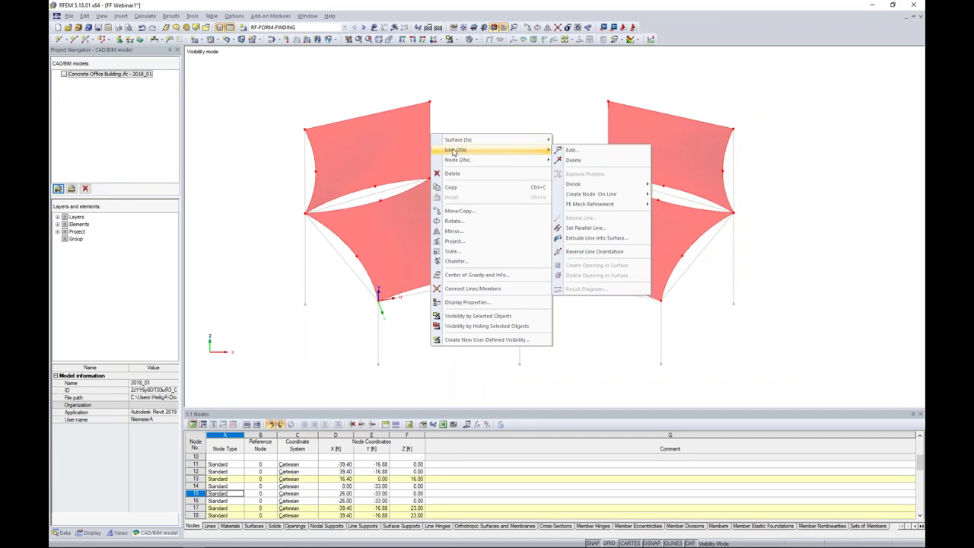
click(570, 150)
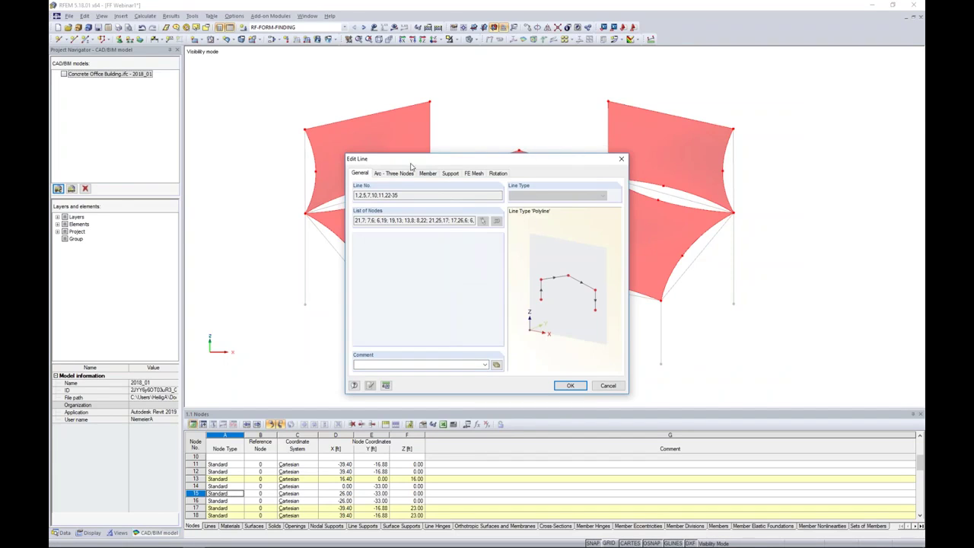
click(428, 174)
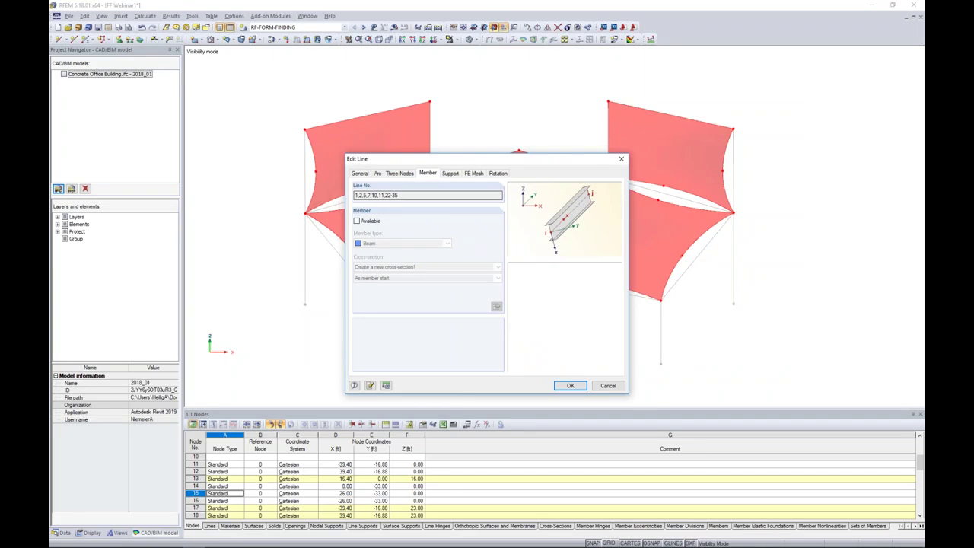
click(358, 220)
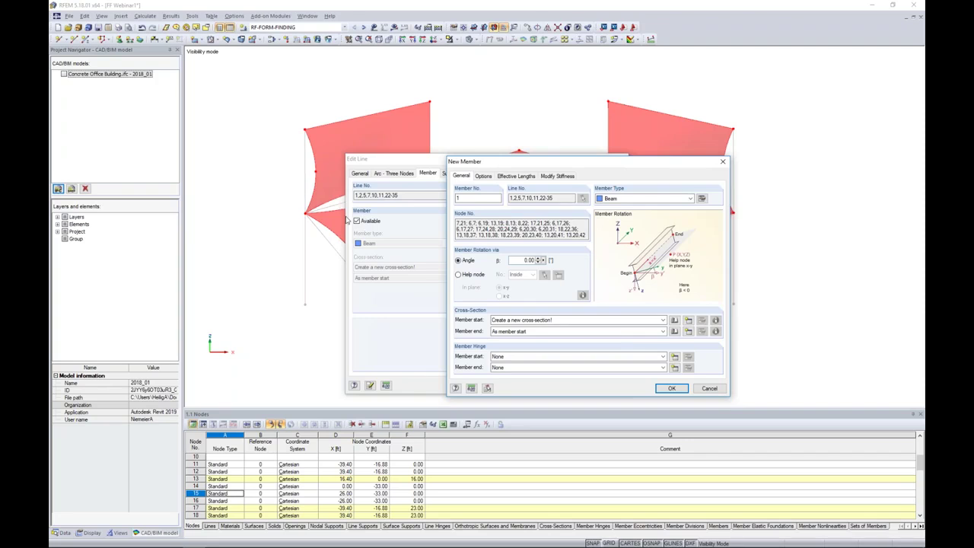
drag(541, 164, 430, 147)
click(513, 181)
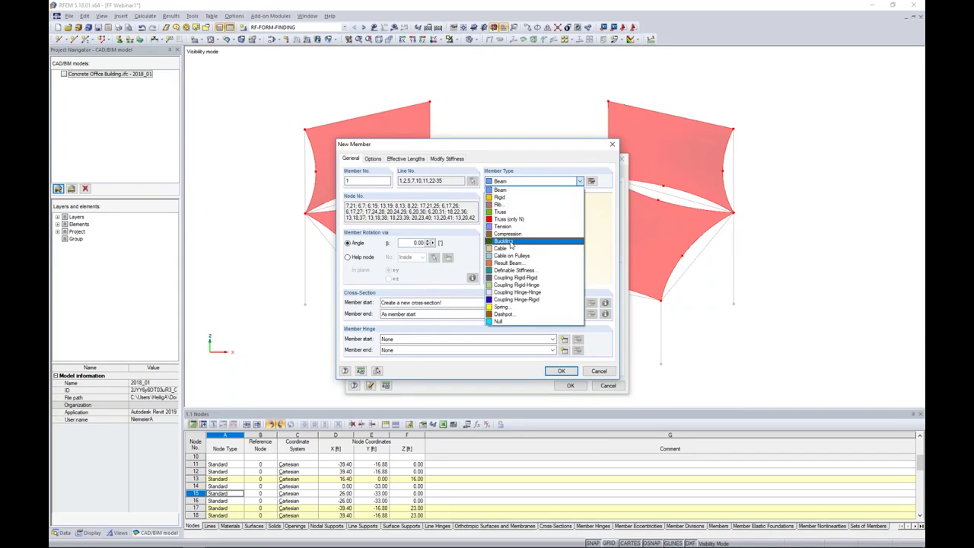
click(507, 249)
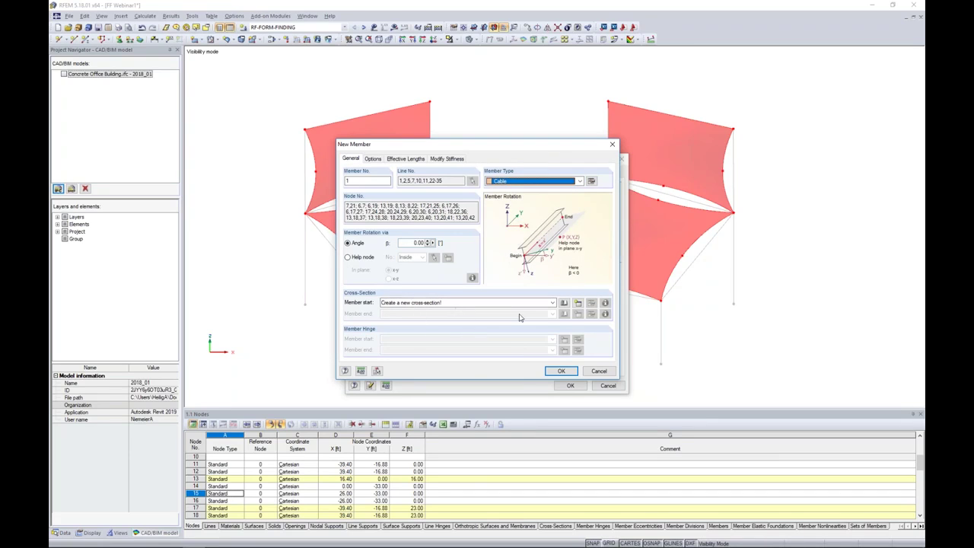
- Choose the solid round bar RB 1/2 from the AISC rolled cross-sections as the cable members' cross-section
click(564, 304)
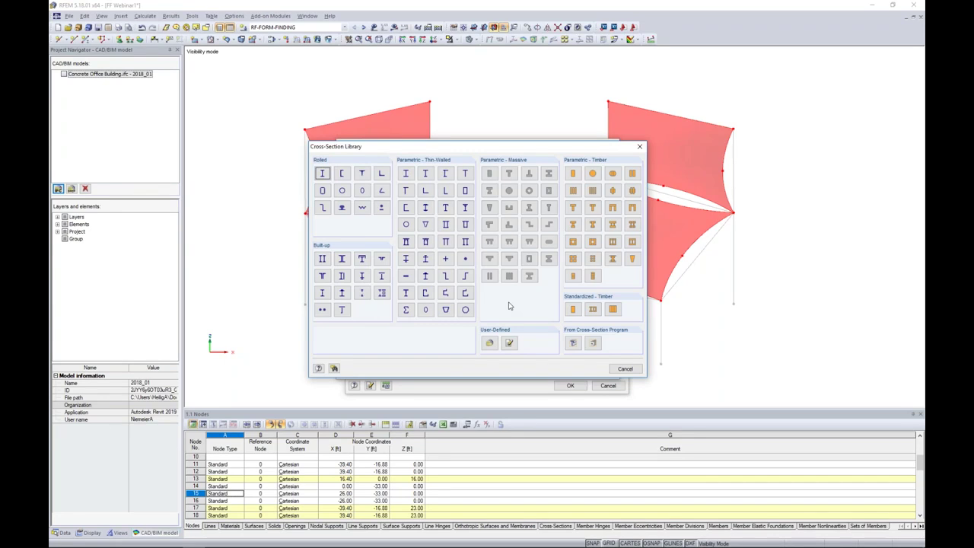
click(383, 211)
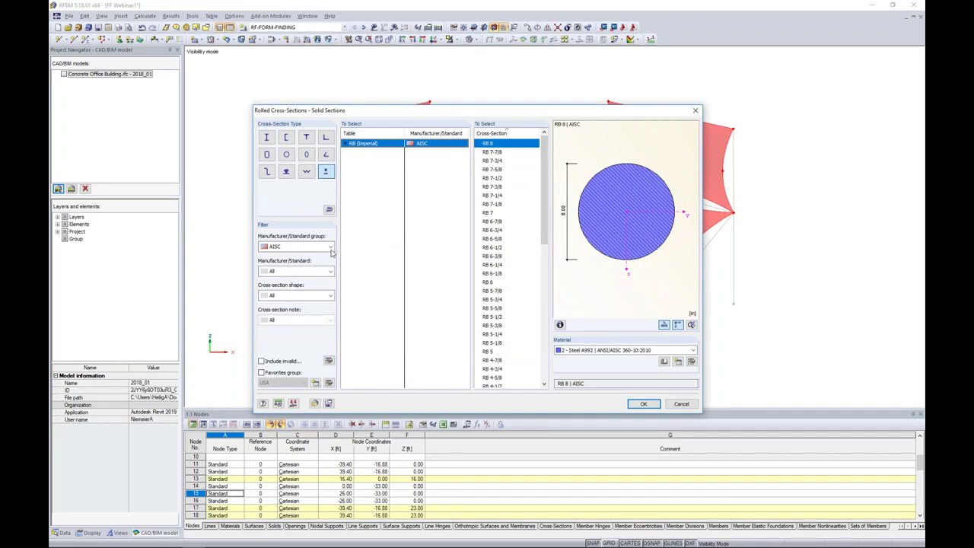
drag(544, 179, 533, 329)
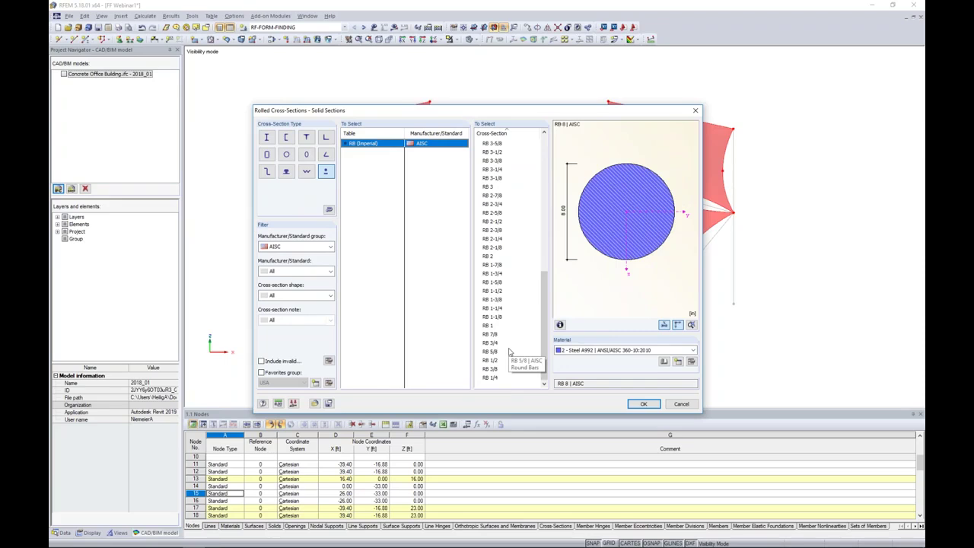
click(496, 361)
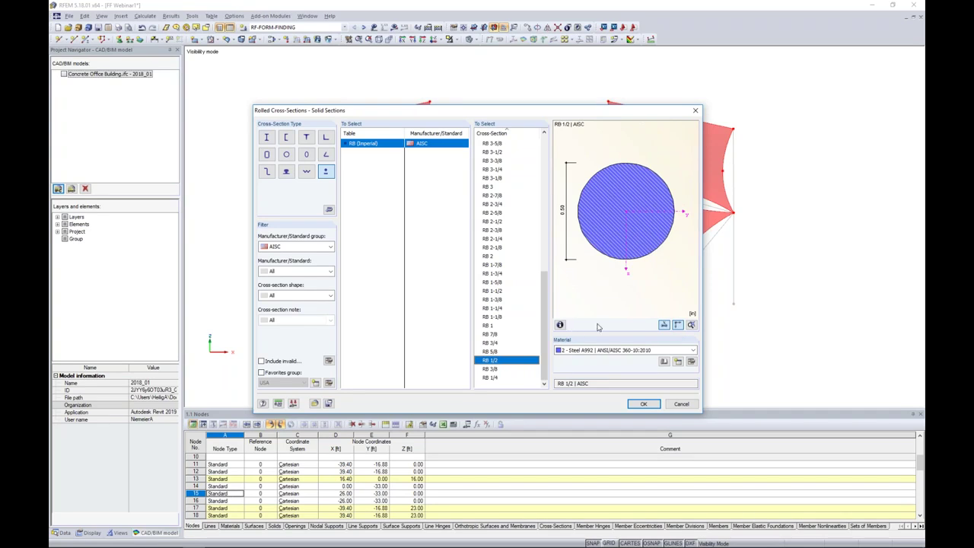
- Filter the material library for the cable cross-section to the Cable category within the ASTM standard group
click(665, 362)
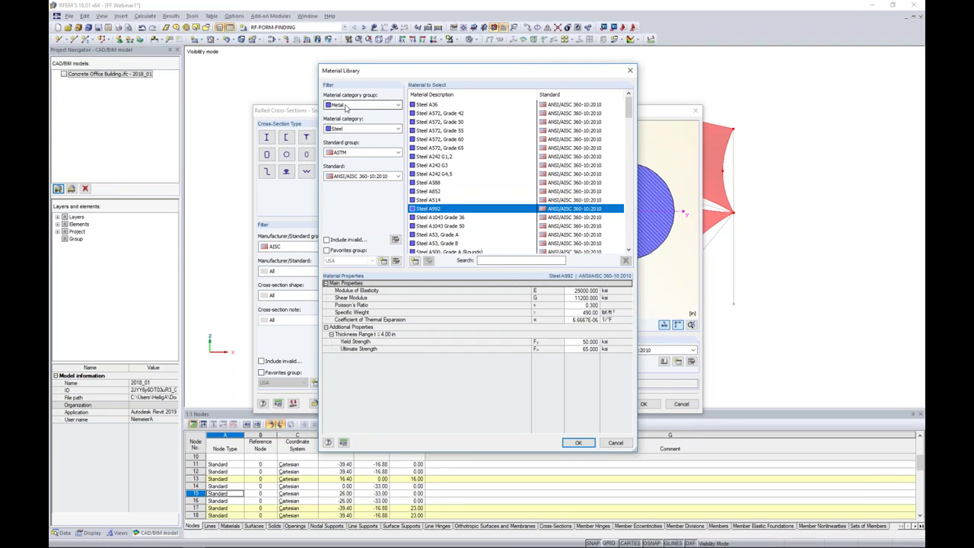
click(348, 130)
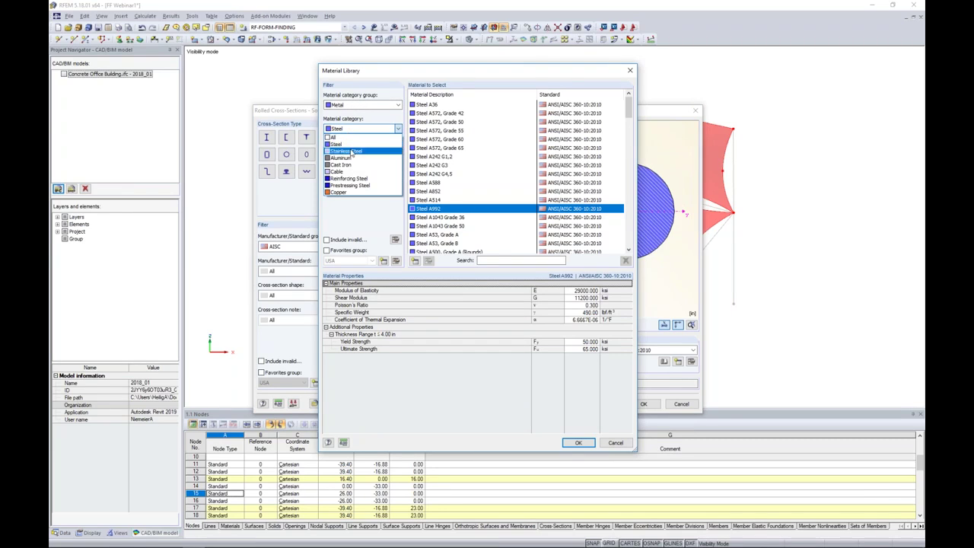
click(350, 171)
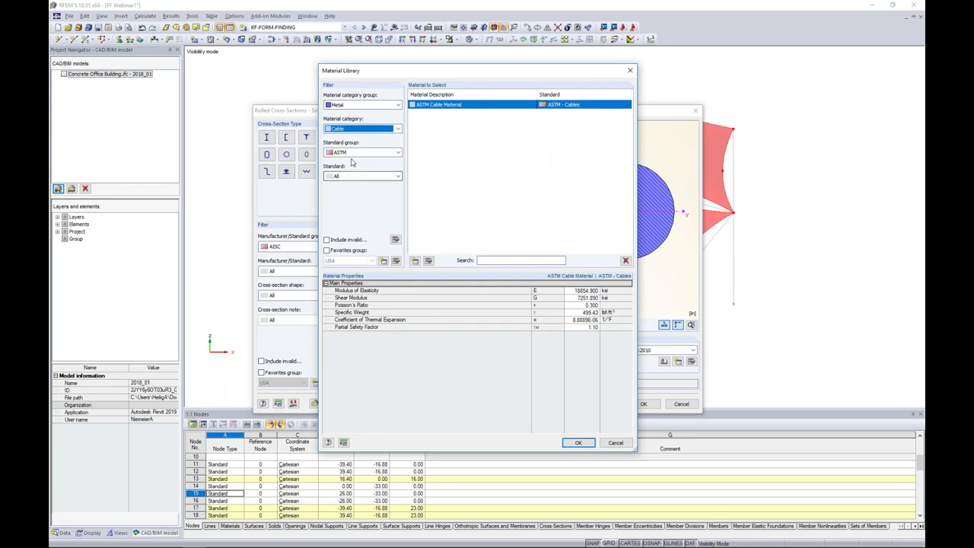
- Review the DIN cable materials and the new material definition form, cancel it, and return to the ASTM standard group
click(352, 155)
click(353, 165)
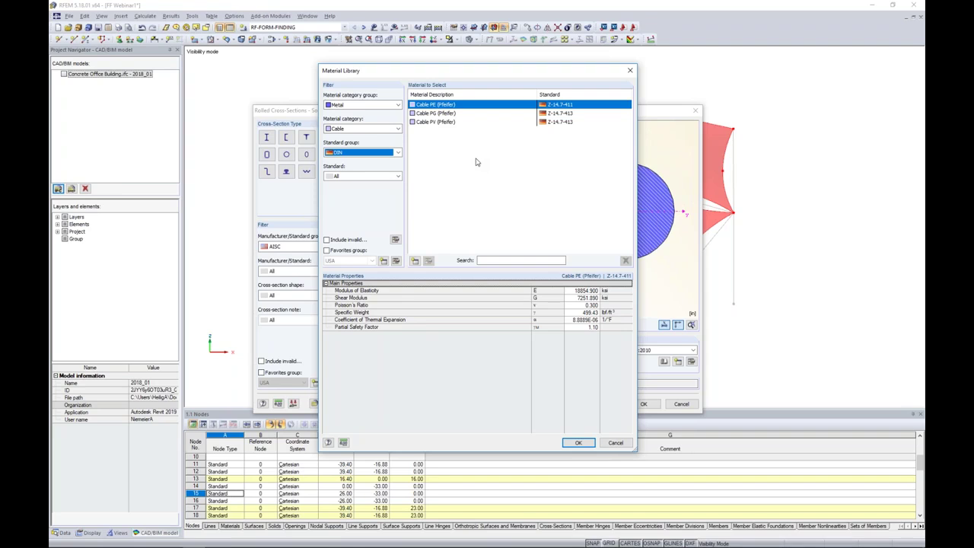
click(414, 262)
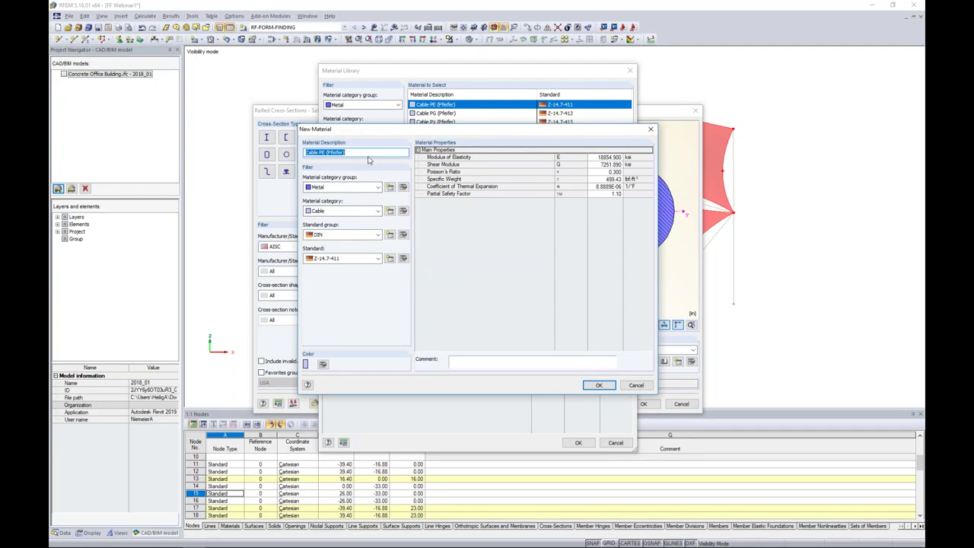
click(635, 385)
click(373, 153)
click(369, 169)
- Inspect the editable description and properties of ASTM Cable Material and close them without saving changes
click(428, 260)
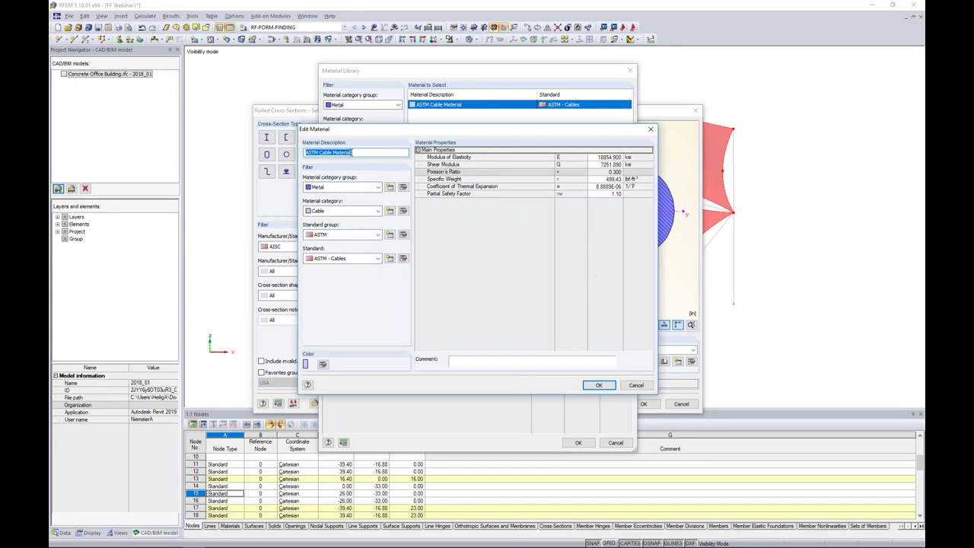
click(351, 152)
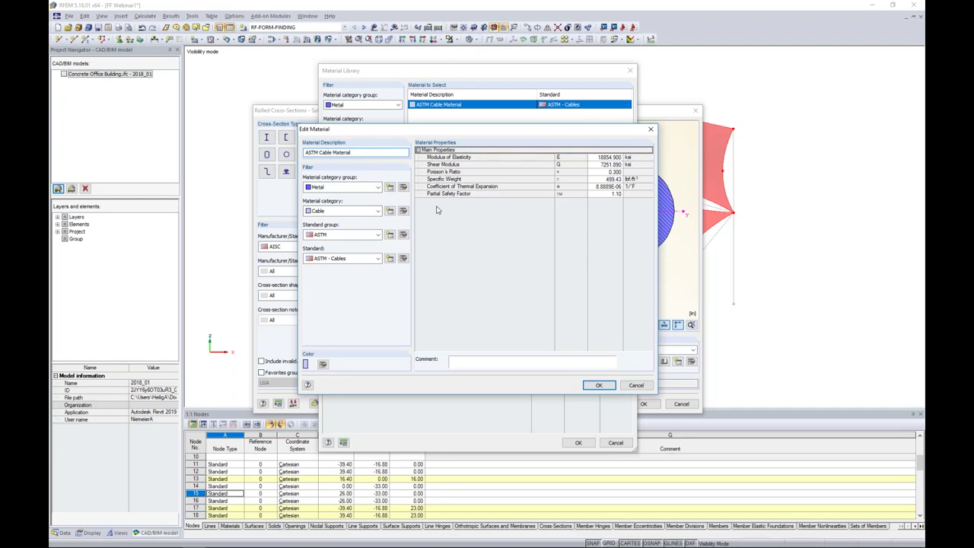
click(626, 387)
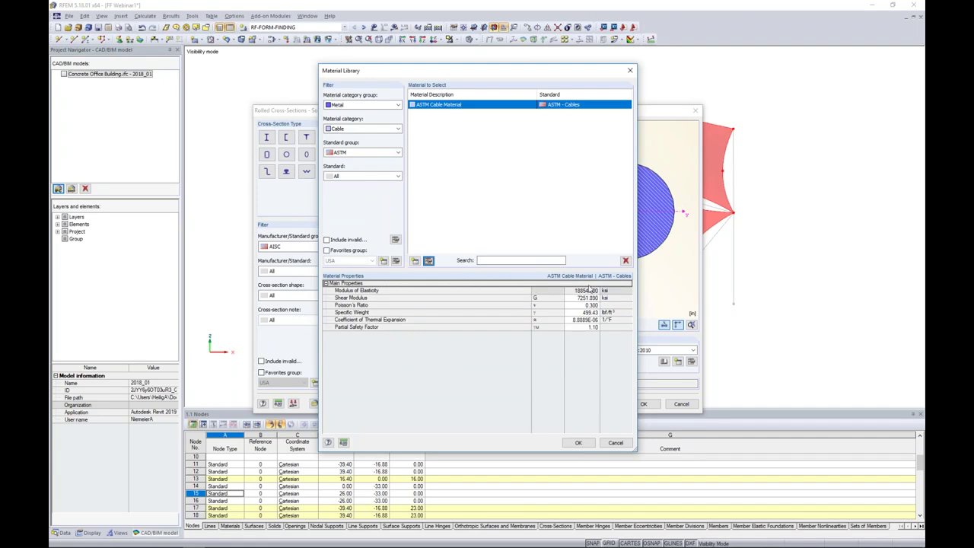
- Apply ASTM Cable Material to the RB 1/2 section and assign the section to the new cable members
click(579, 442)
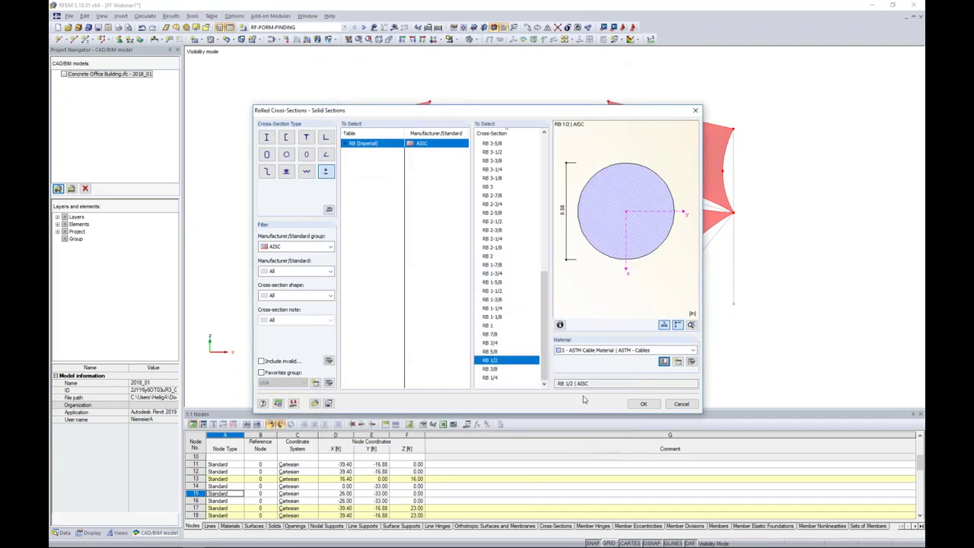
click(643, 403)
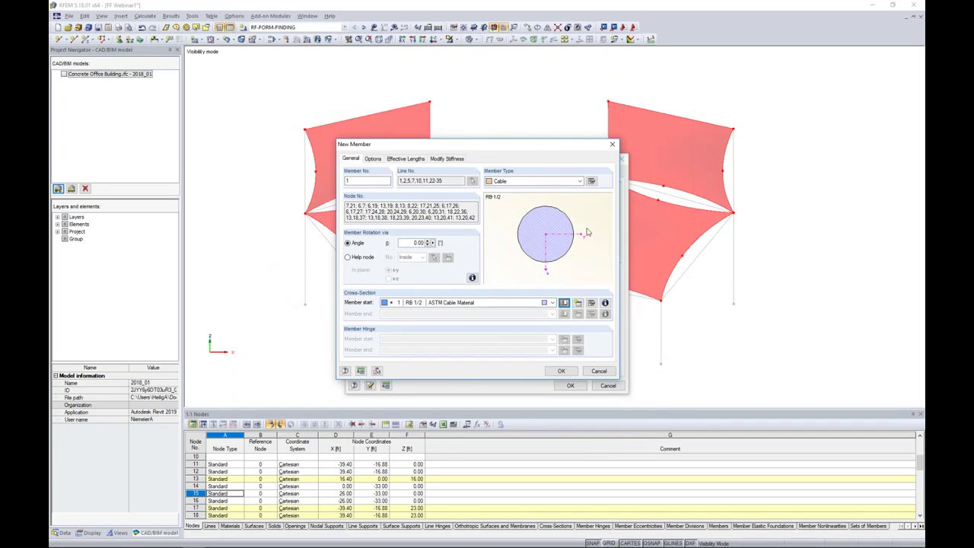
- Set the cable members' form-finding geometry to a target relative sag of 1 % and create the cables on the boundary lines
click(591, 183)
drag(579, 152, 590, 207)
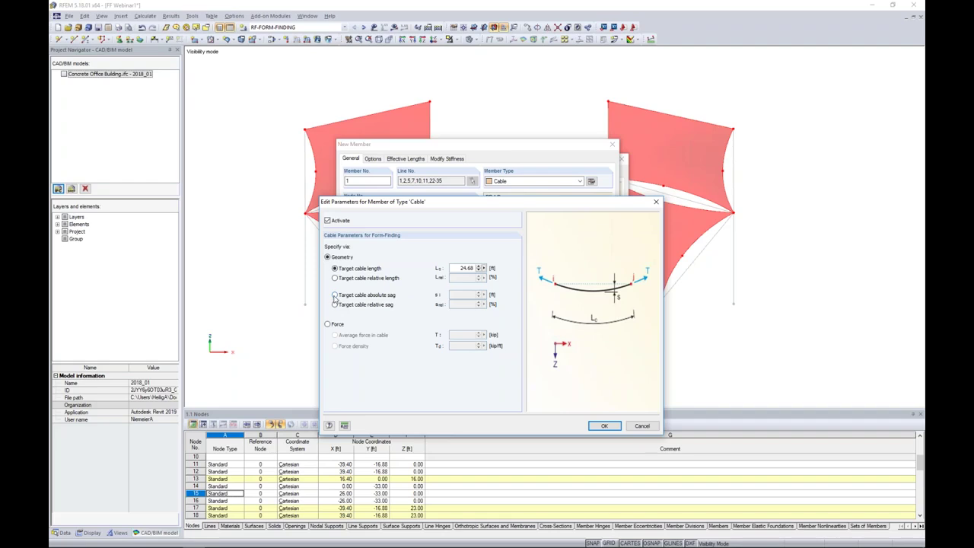
click(334, 295)
click(328, 325)
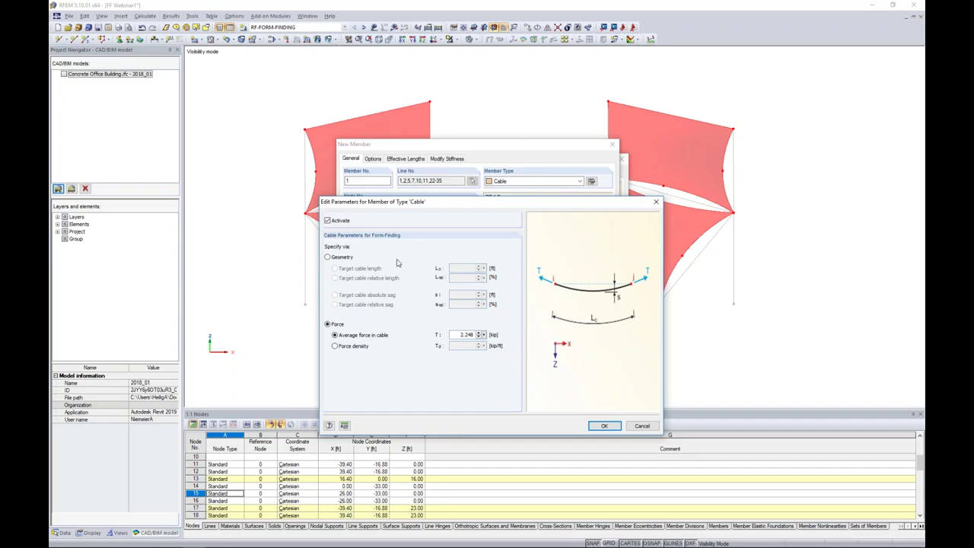
click(328, 258)
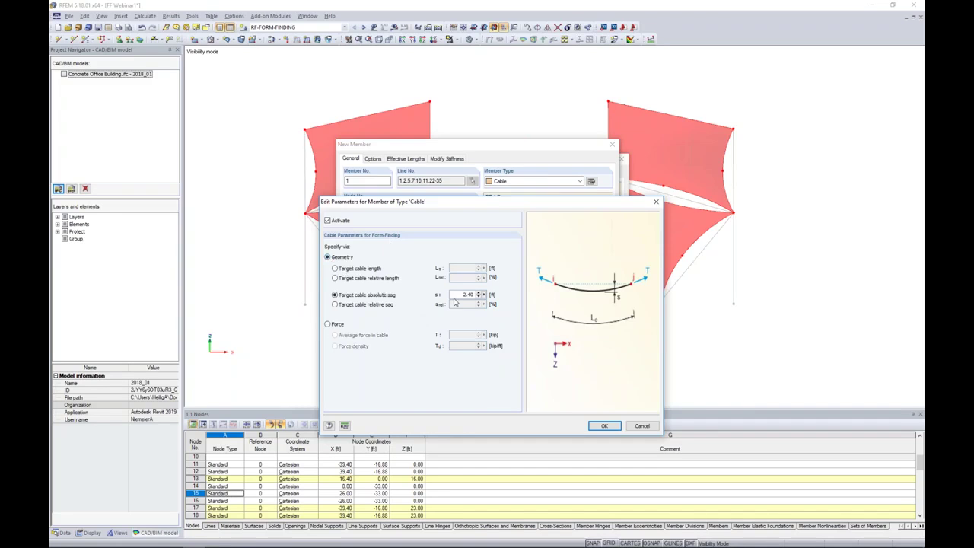
click(335, 305)
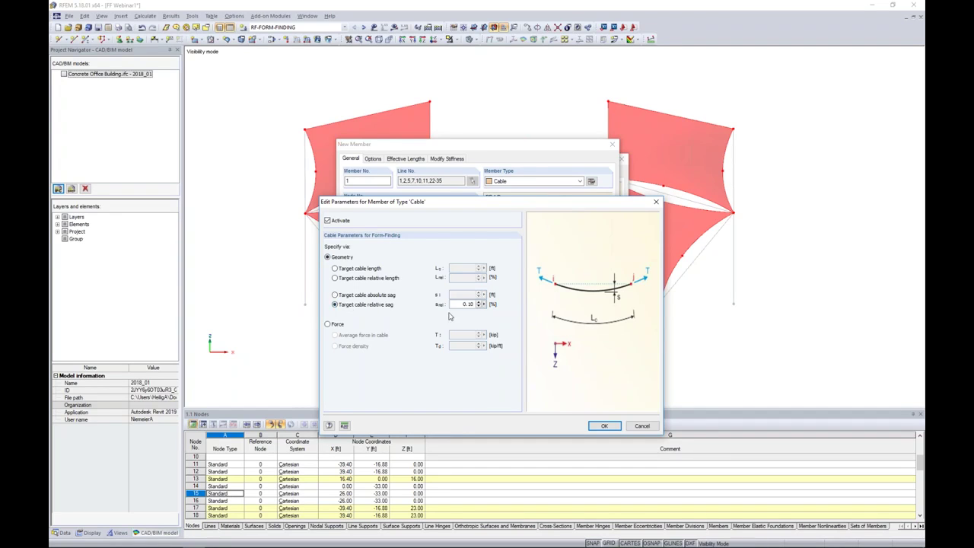
drag(463, 305, 486, 306)
text(1)
click(604, 426)
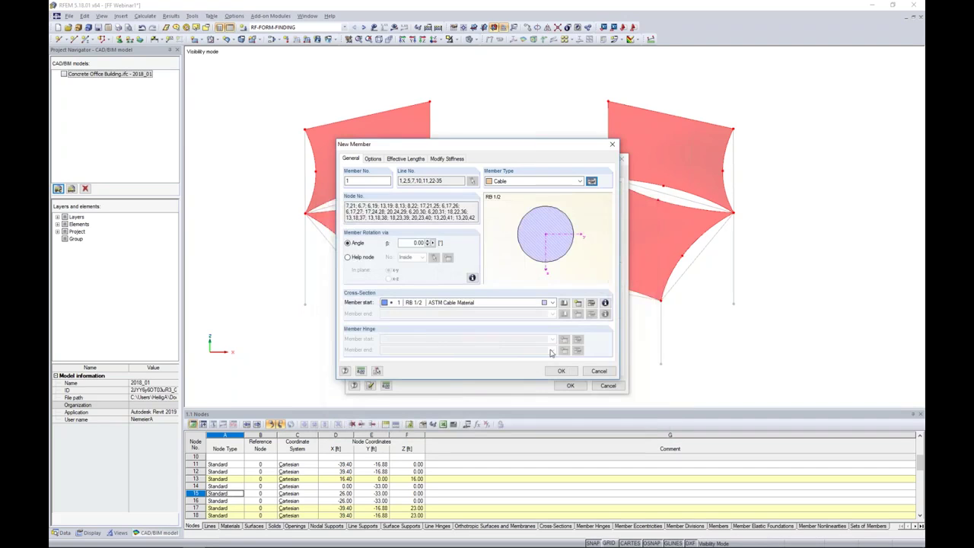
click(561, 371)
click(570, 385)
- Cancel the visibility mode so the canopy's vertical column lines are selectable again
ctrl+middle_drag(452, 319, 489, 277)
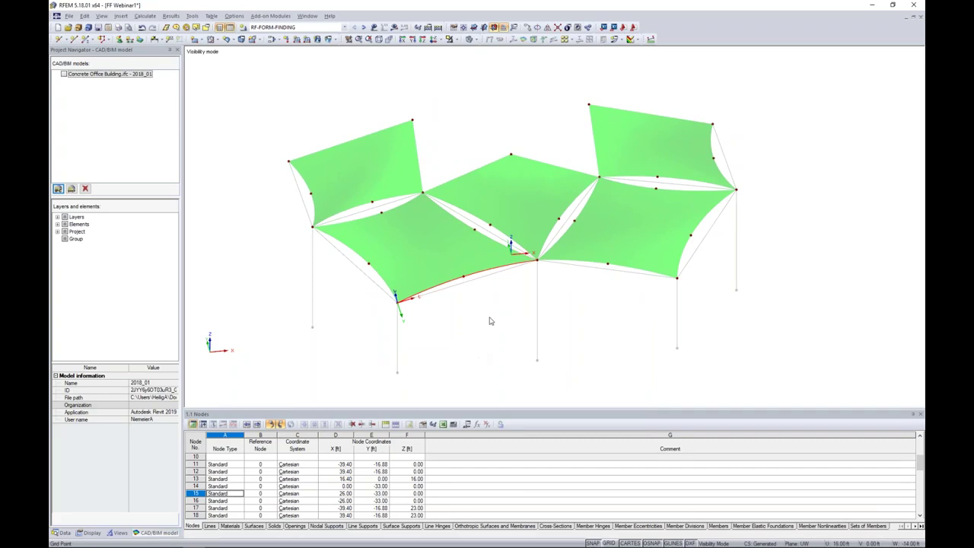
click(455, 38)
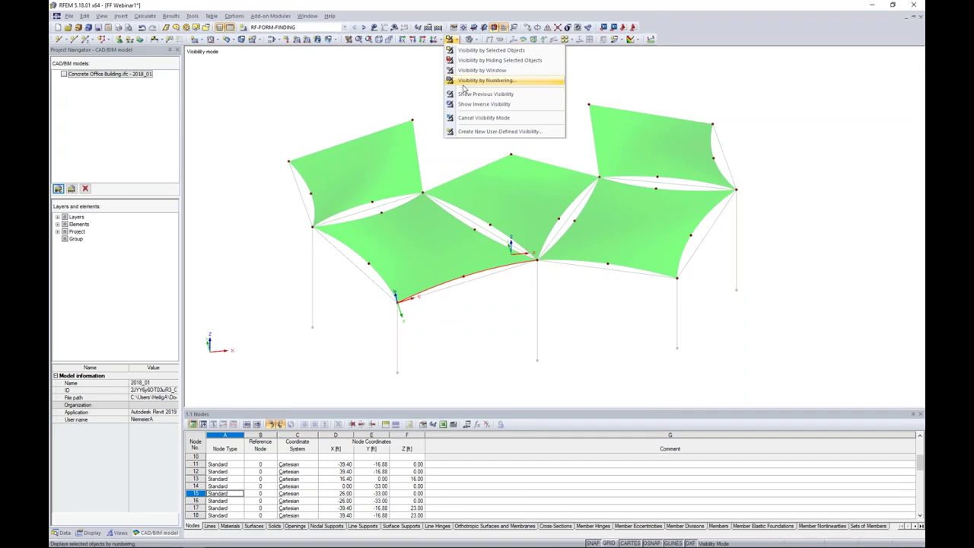
click(465, 106)
- Select the five vertical column lines and define a new member on them with the Beam member type
ctrl+middle_drag(573, 330, 546, 257)
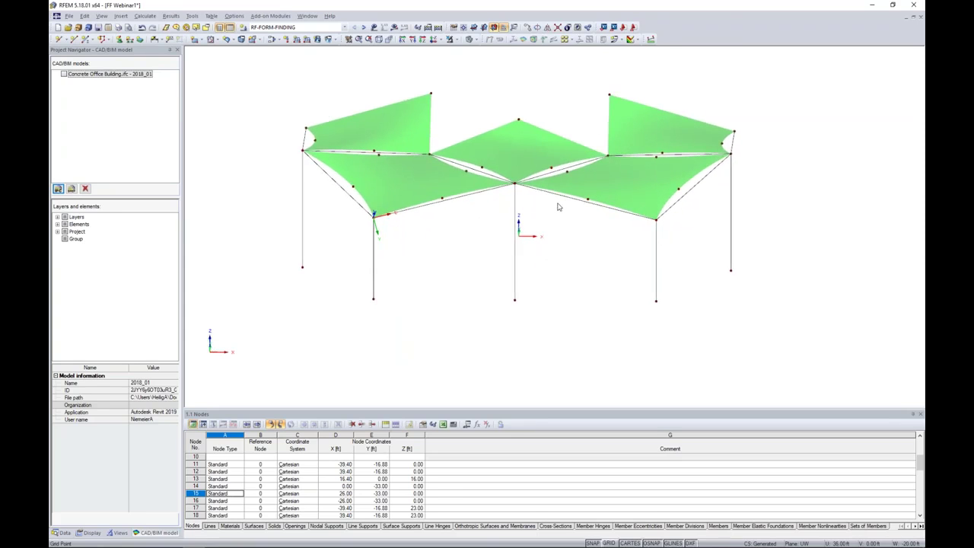
ctrl+middle_drag(560, 261, 561, 226)
drag(758, 311, 256, 218)
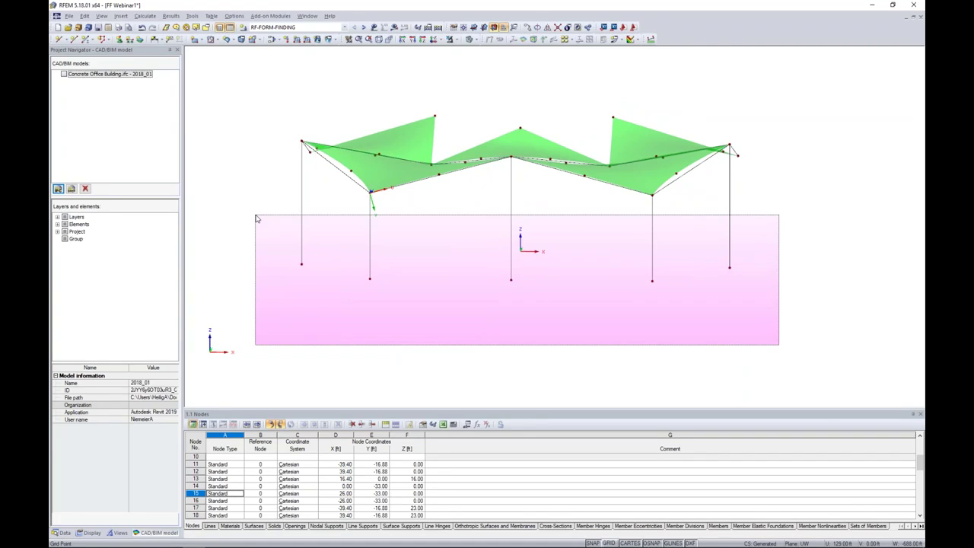
drag(256, 219, 257, 218)
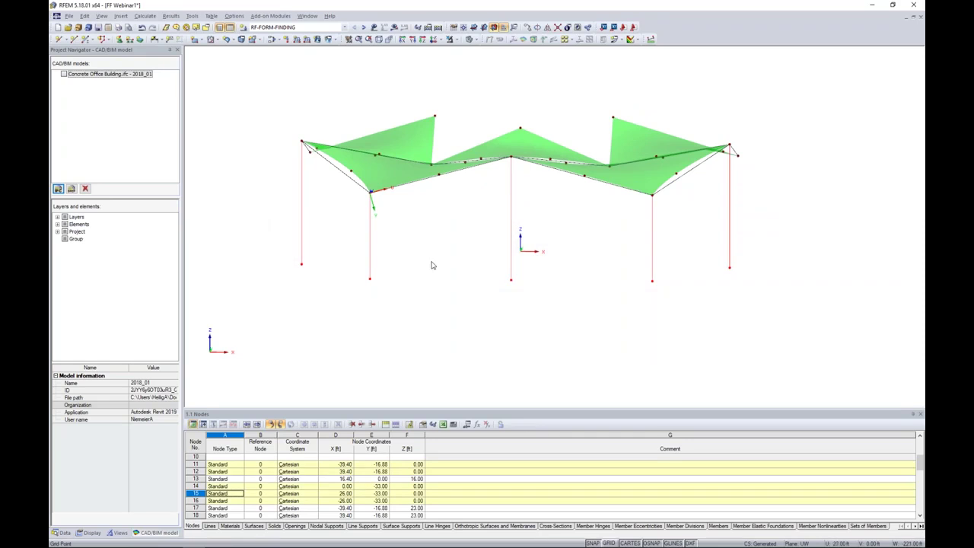
double_click(510, 216)
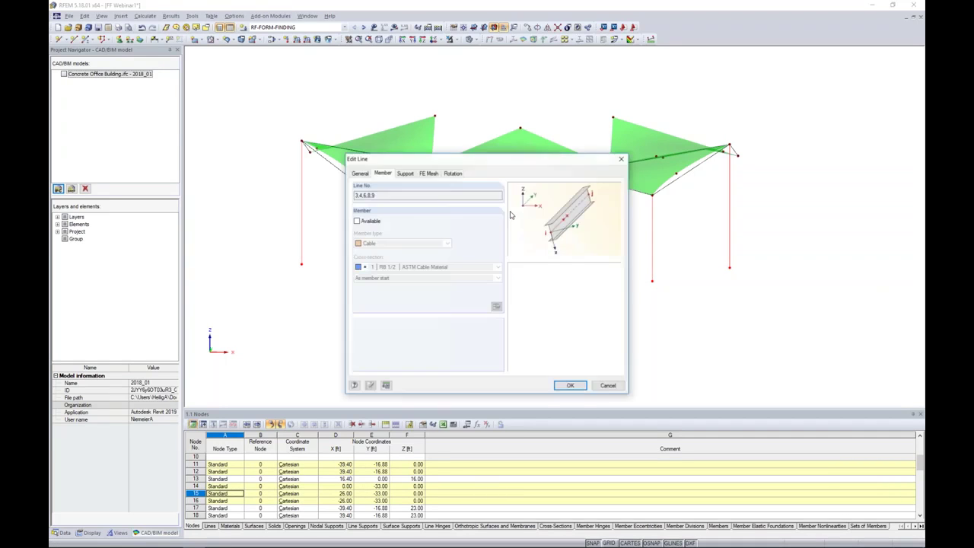
click(356, 222)
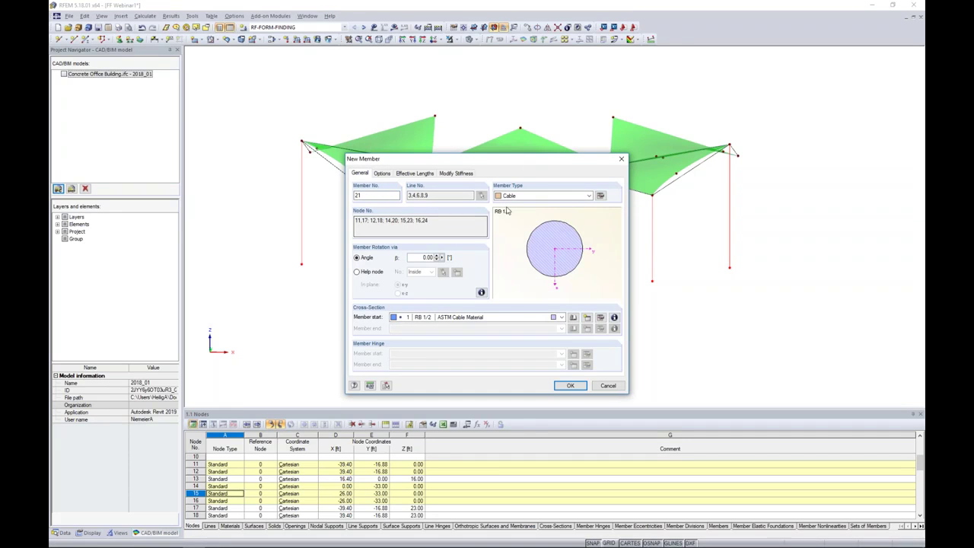
click(513, 197)
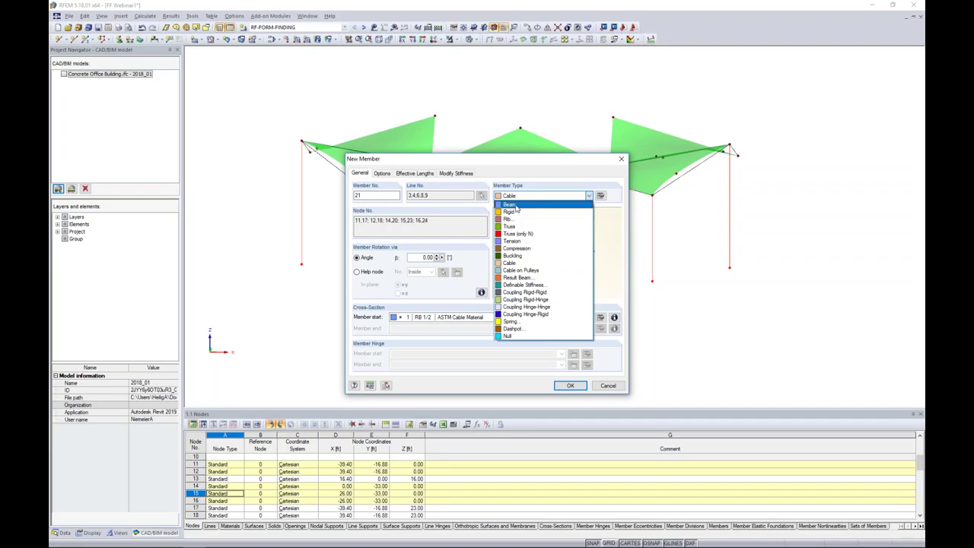
click(509, 206)
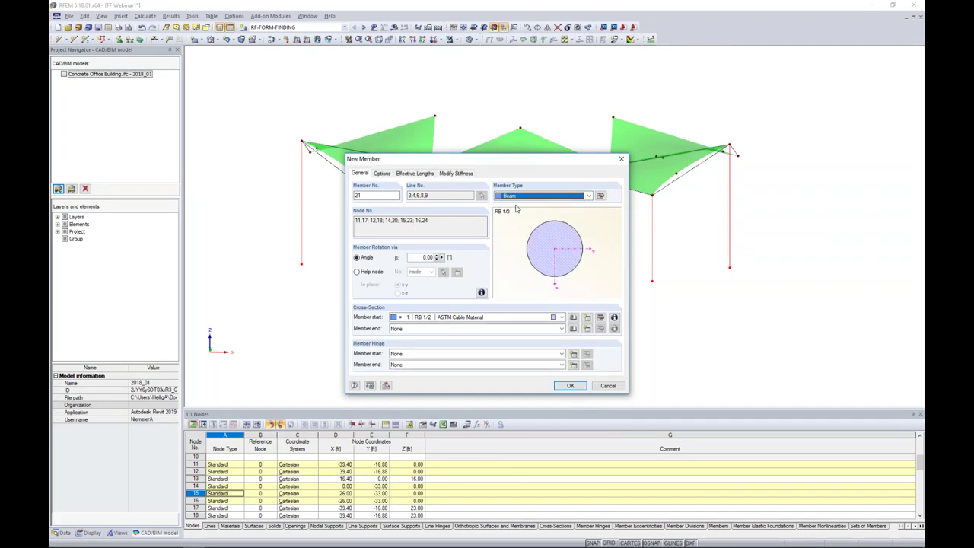
- Open the rolled circular hollow sections for the column members, using the AISC group and the AISC 15 standard
click(574, 318)
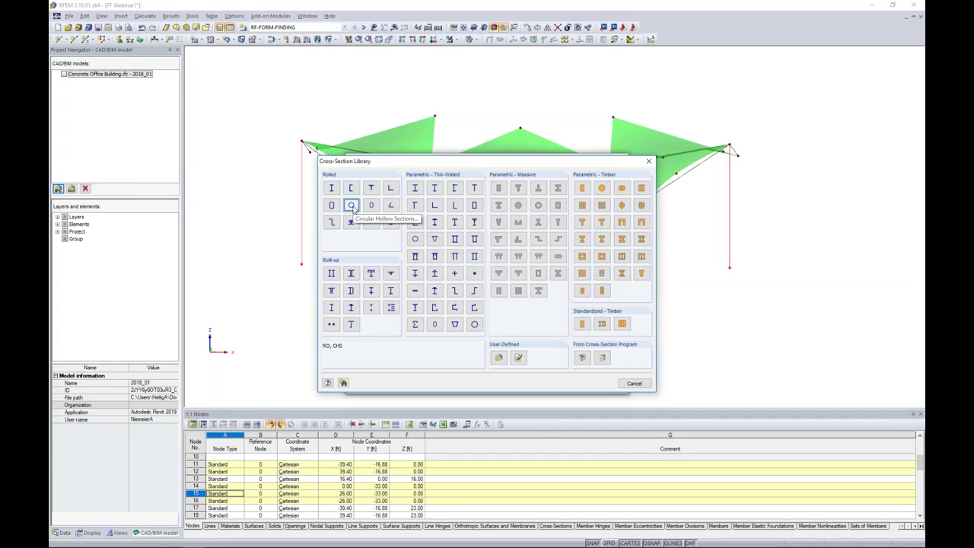
click(352, 206)
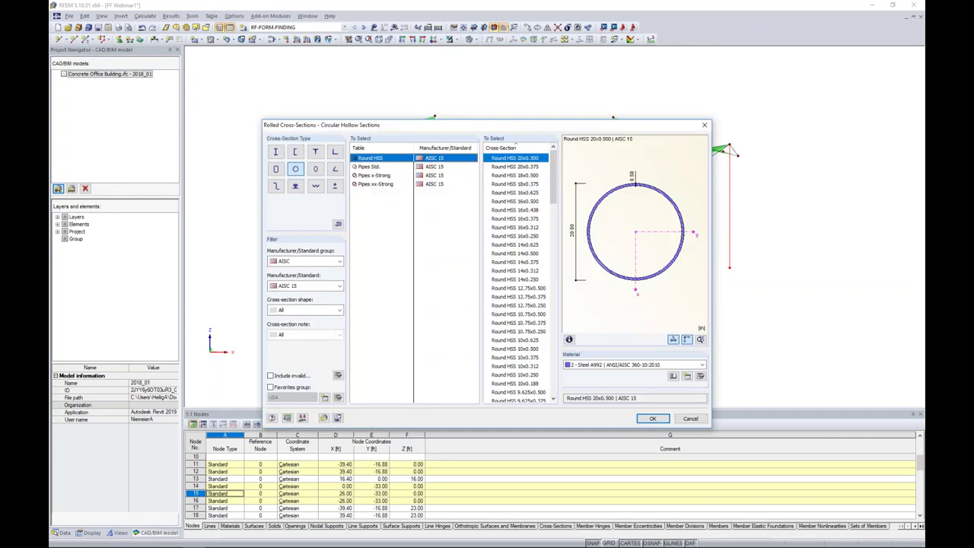
click(301, 263)
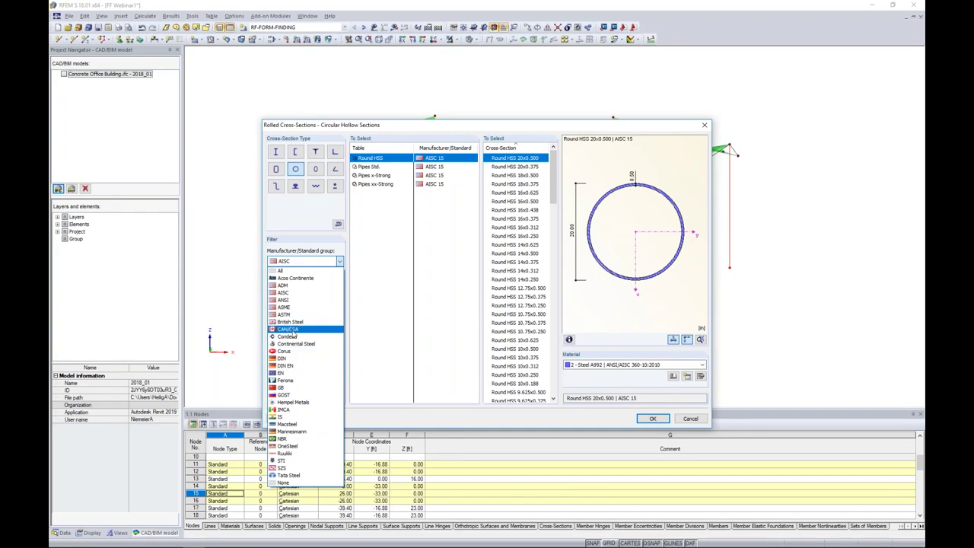
click(378, 327)
click(317, 286)
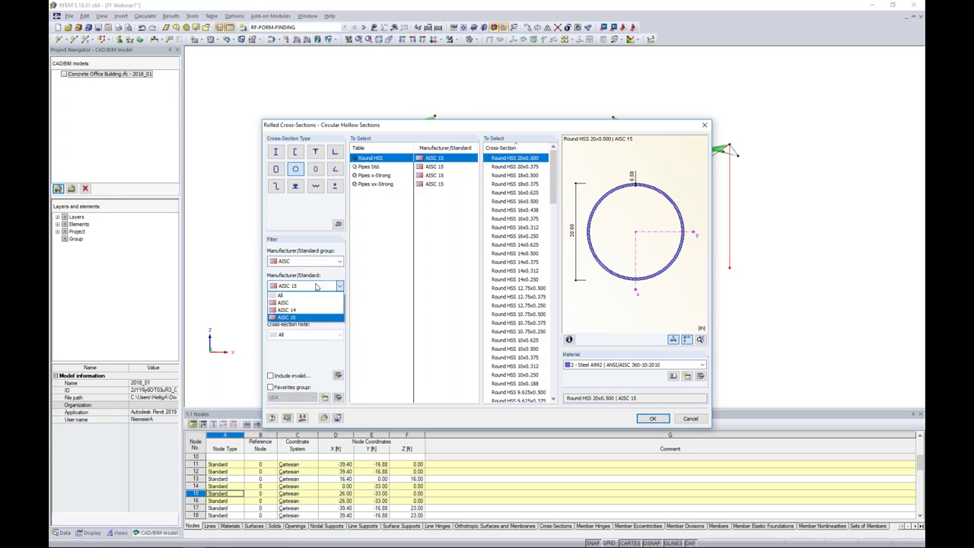
click(299, 318)
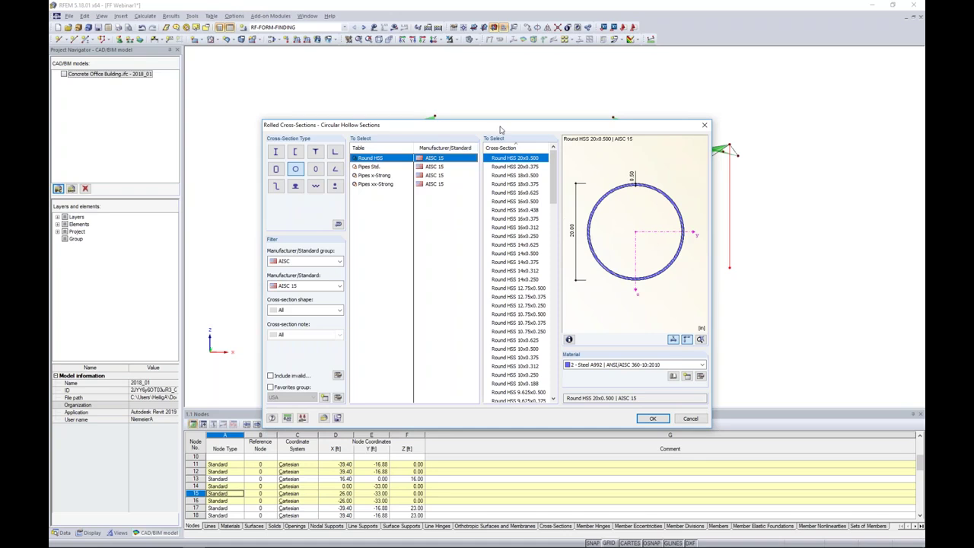
- Choose Round HSS 4x0.188 as the columns' cross-section and view its section details
drag(501, 126, 440, 103)
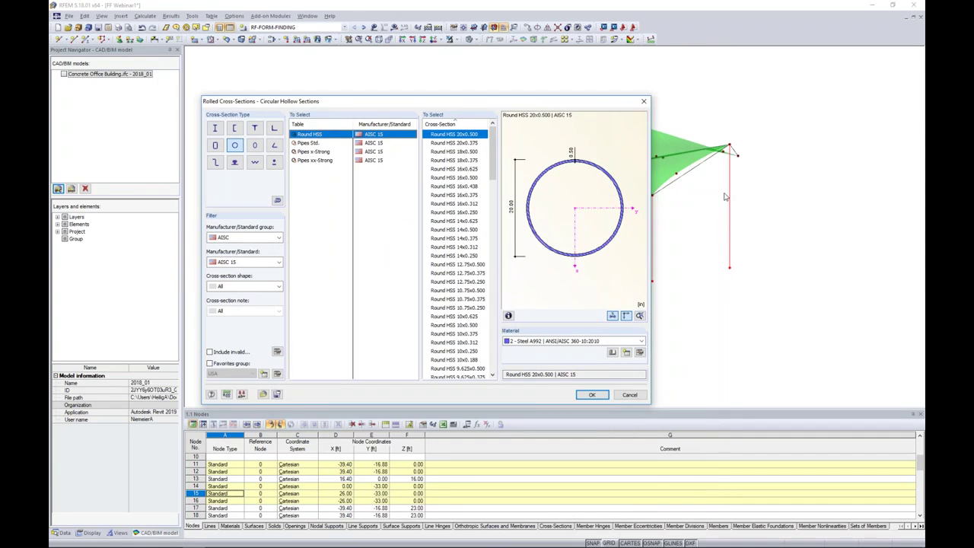
drag(481, 103, 542, 99)
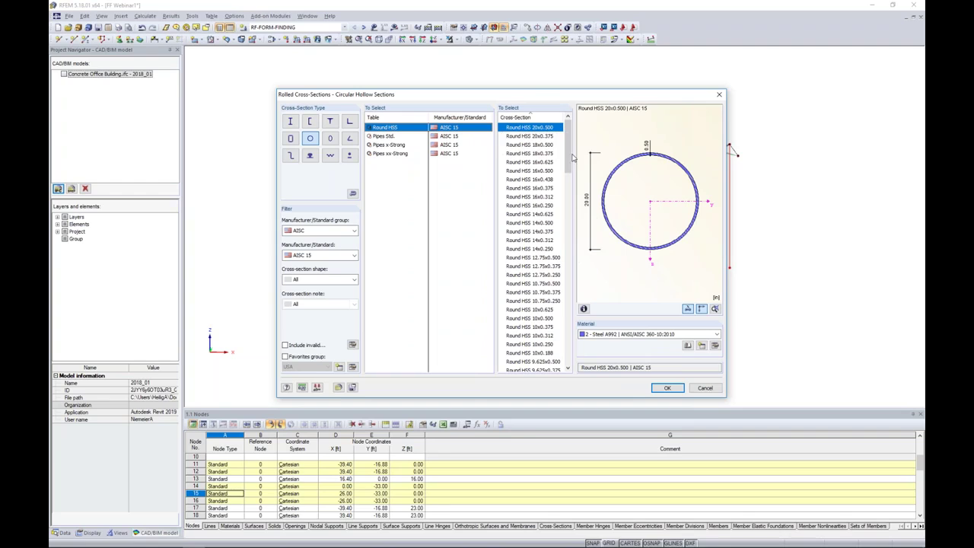
drag(569, 163, 567, 303)
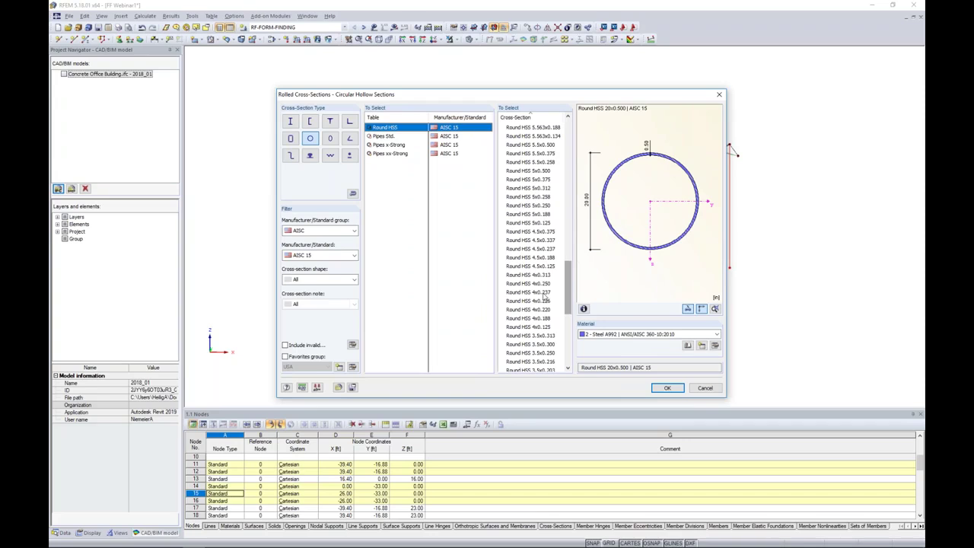
click(539, 317)
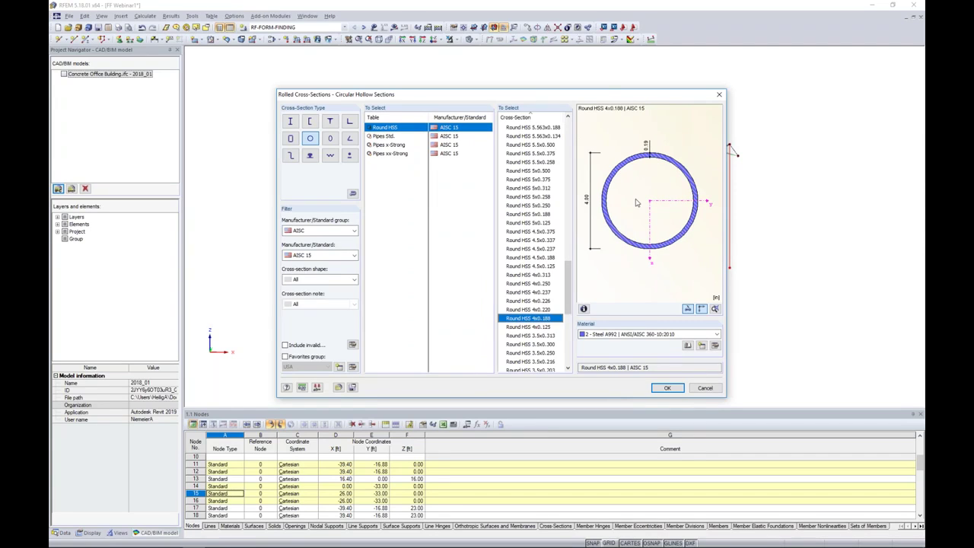
click(584, 309)
click(655, 369)
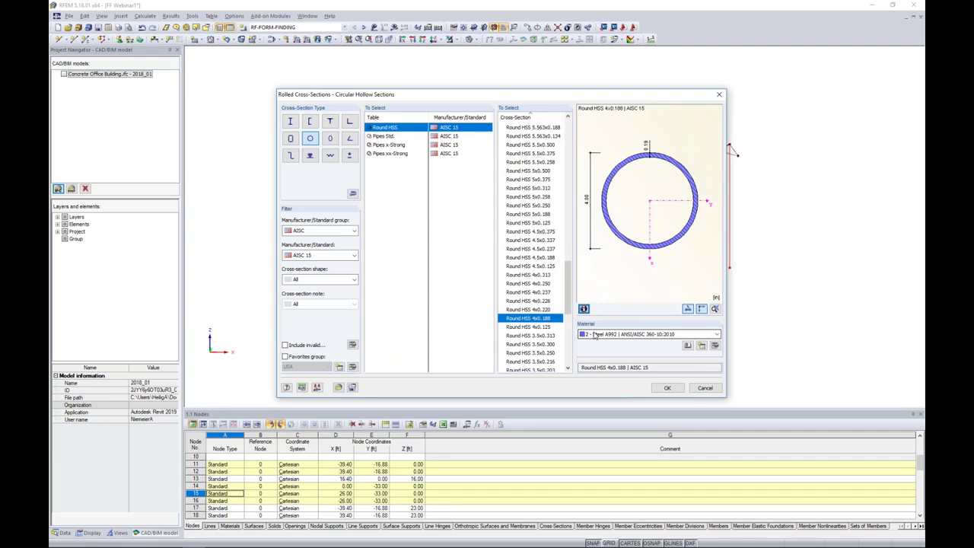
- Filter the material library for the column section to steels of the ANSI/AISC 360-16:2016 standard
click(687, 348)
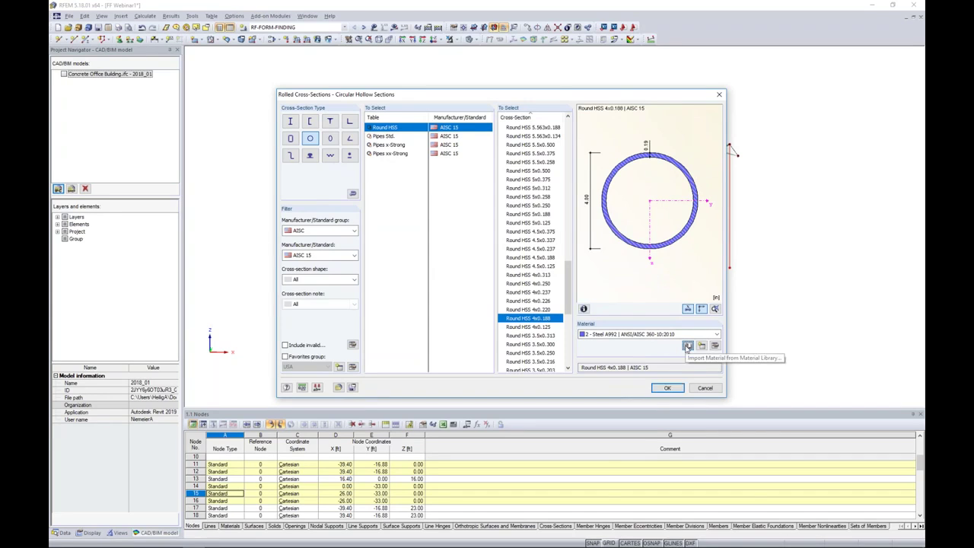
click(687, 348)
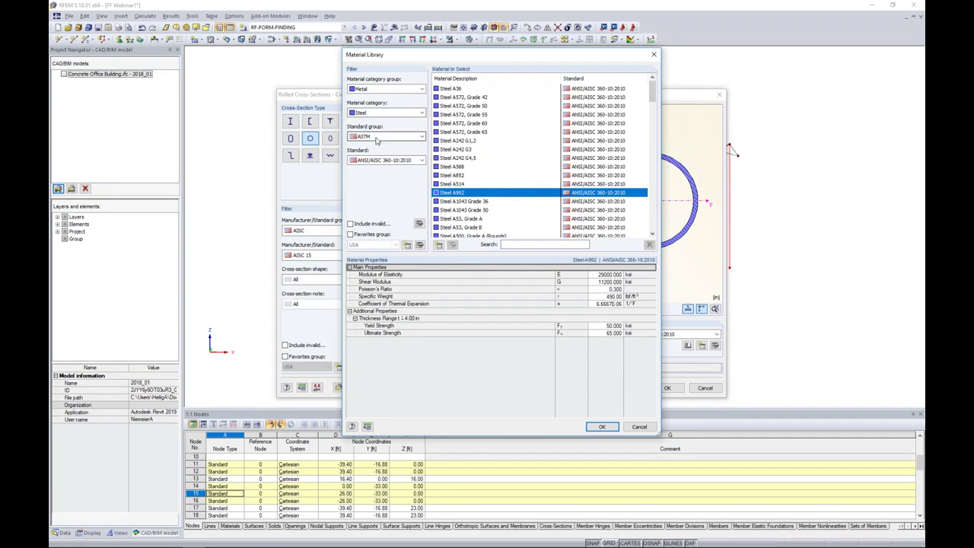
click(386, 159)
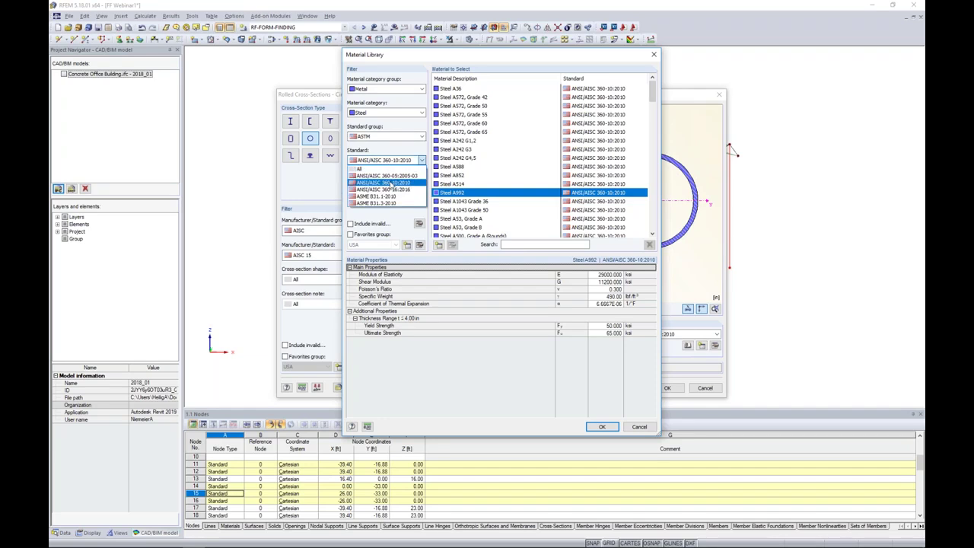
click(393, 190)
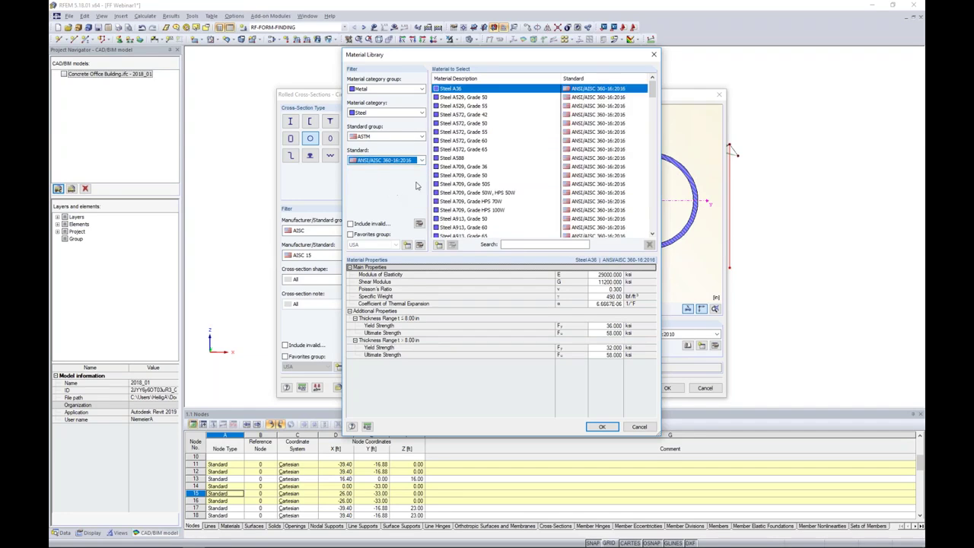
- Choose Steel A500, Grade B (Rounds) as the material and assign the Round HSS 4x0.188 section to the column members
click(651, 108)
drag(651, 111, 662, 85)
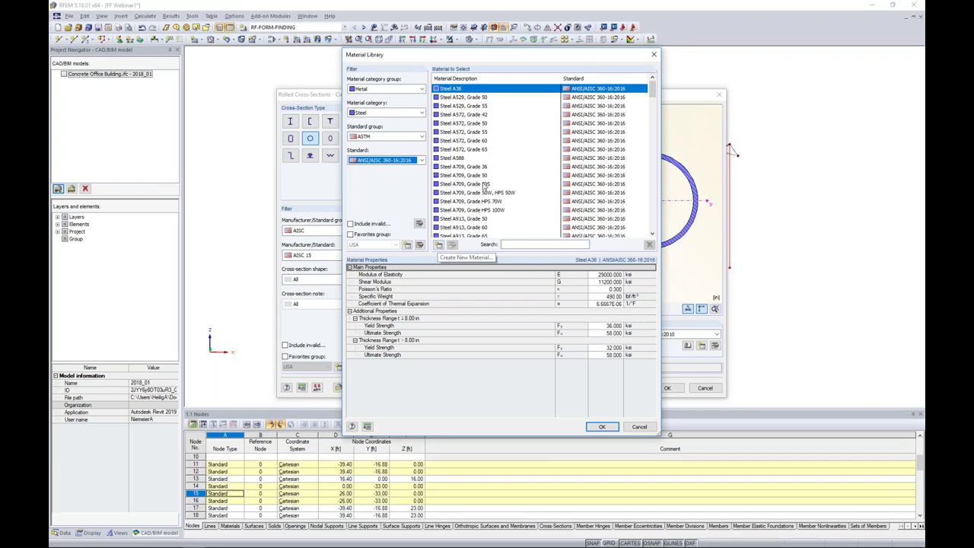
scroll(484, 187, down, 2)
scroll(484, 186, down, 1)
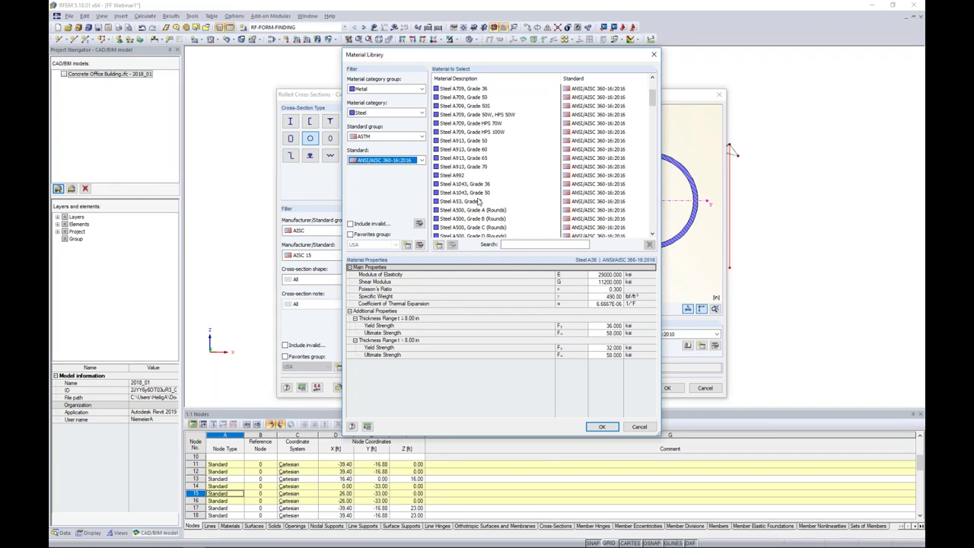
click(472, 219)
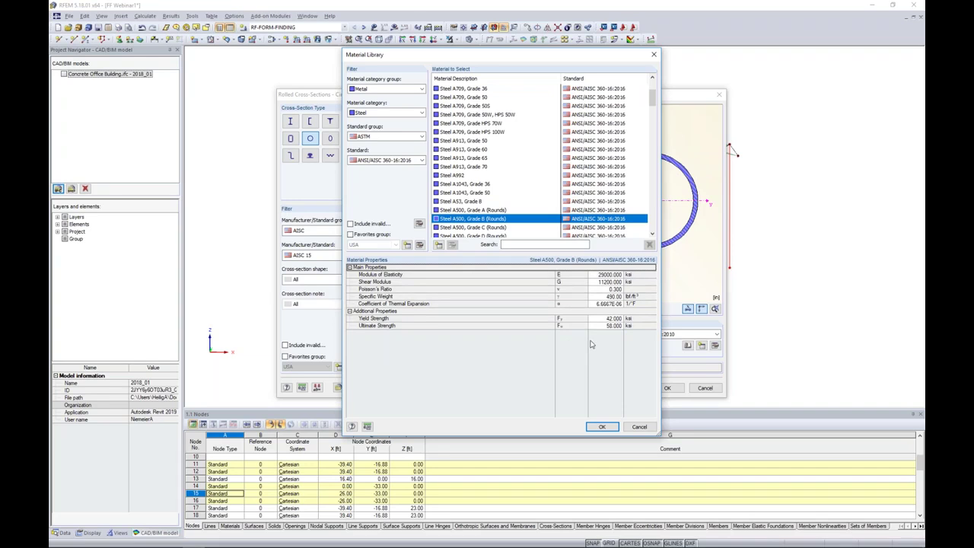
click(599, 427)
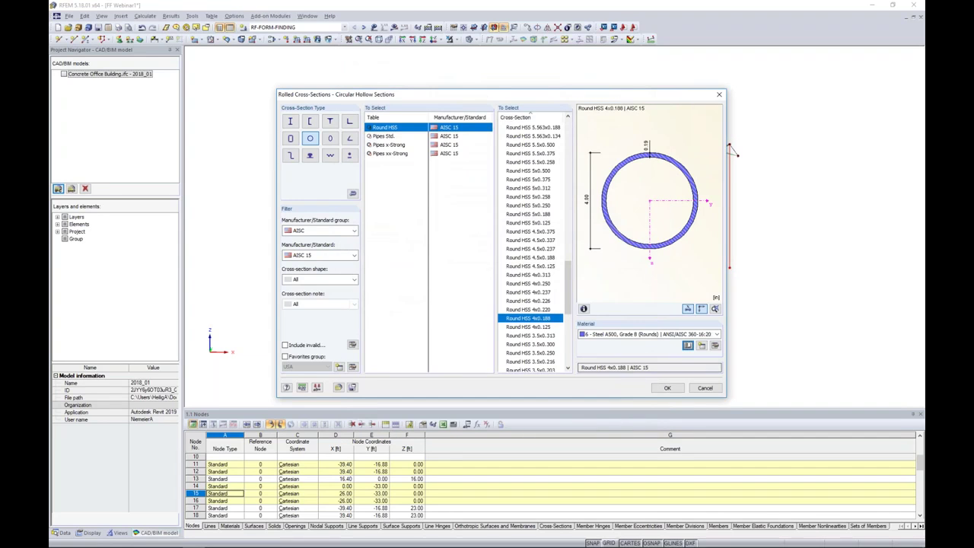
click(664, 387)
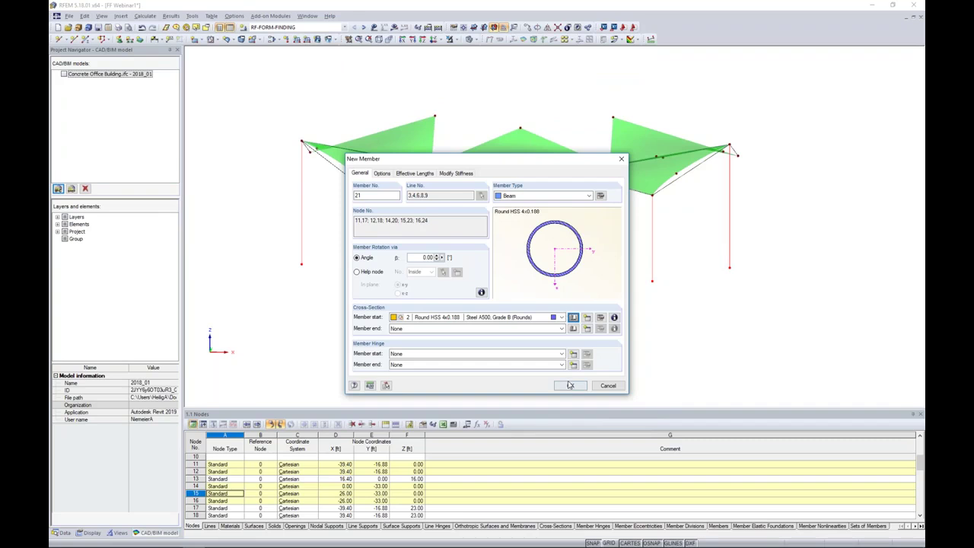
- Create the five column members as beams with the Round HSS 4x0.188 section and inspect the middle column's top connection
click(570, 385)
click(570, 385)
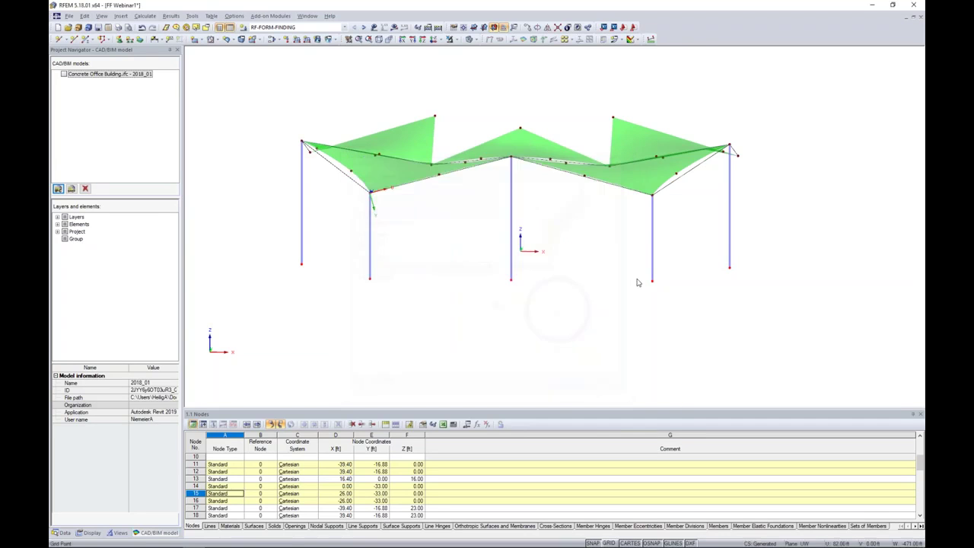
middle_drag(637, 281, 546, 225)
scroll(520, 187, up, 6)
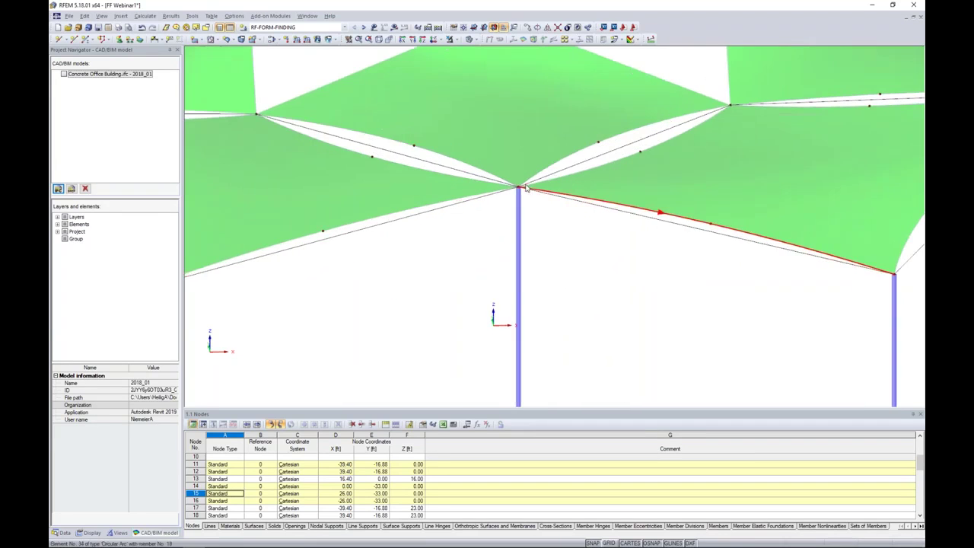
scroll(521, 186, up, 5)
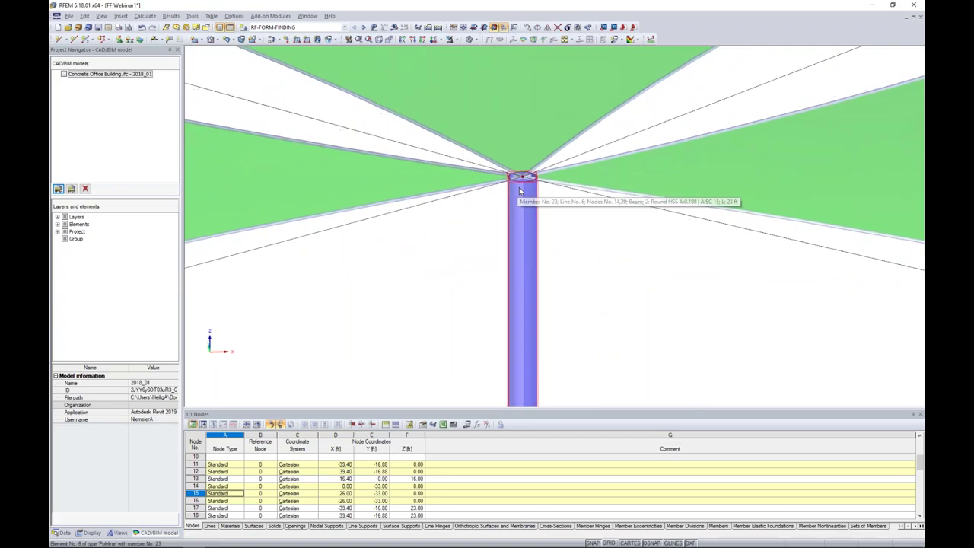
scroll(535, 215, down, 6)
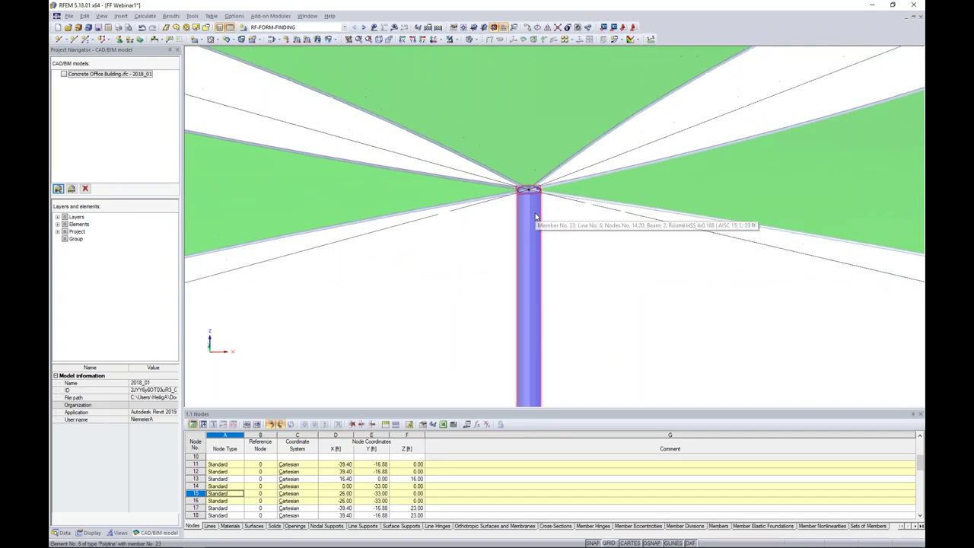
scroll(535, 215, down, 2)
ctrl+middle_drag(580, 263, 595, 319)
scroll(594, 312, down, 1)
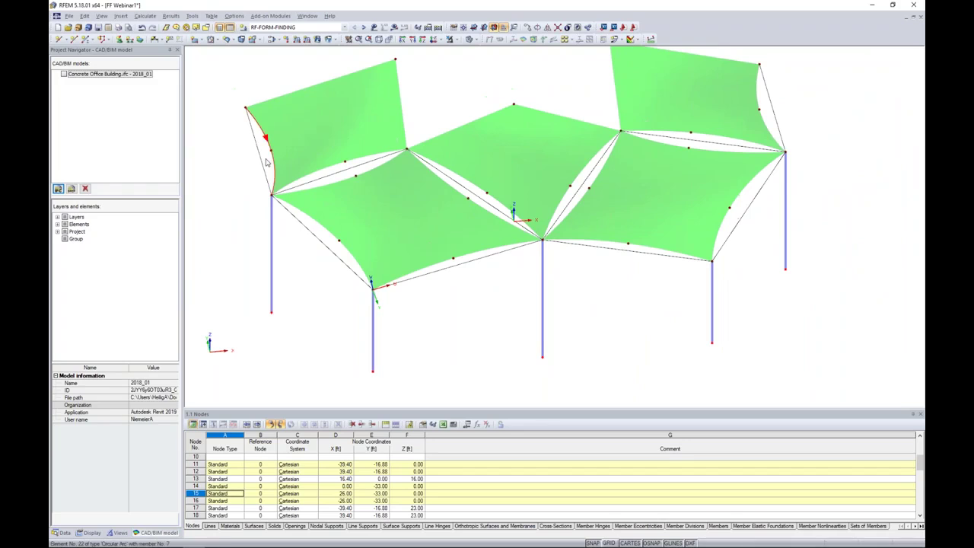
- Select the straight lines 12-21 linking the column tops and membrane corners, and make members available on them
click(262, 164)
ctrl+click(328, 178)
ctrl+click(307, 226)
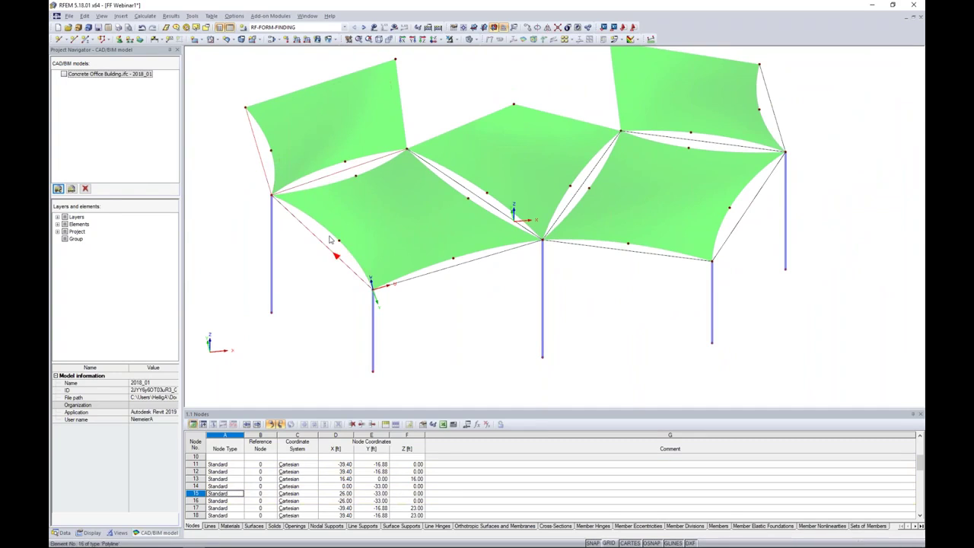
ctrl+click(449, 262)
ctrl+click(586, 248)
ctrl+click(745, 212)
ctrl+click(683, 140)
double_click(455, 270)
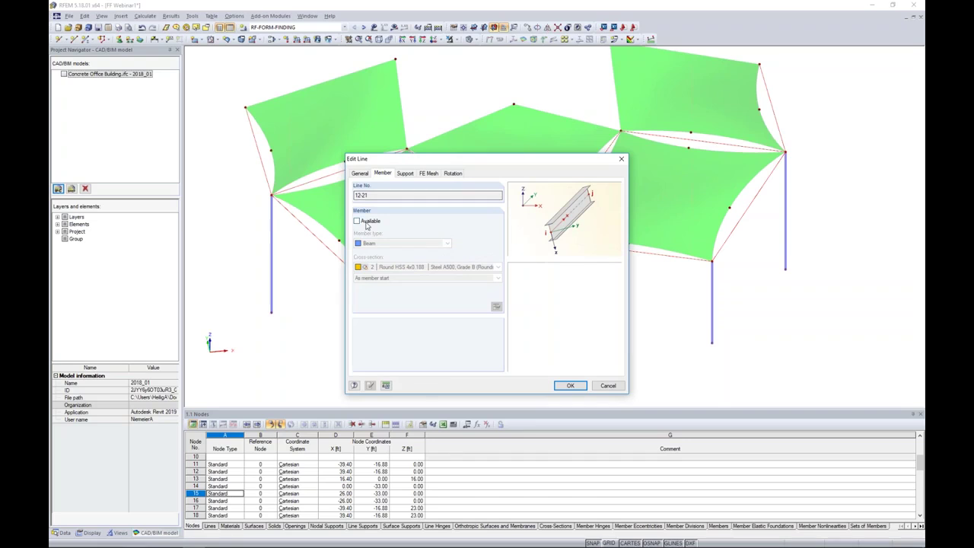
click(357, 222)
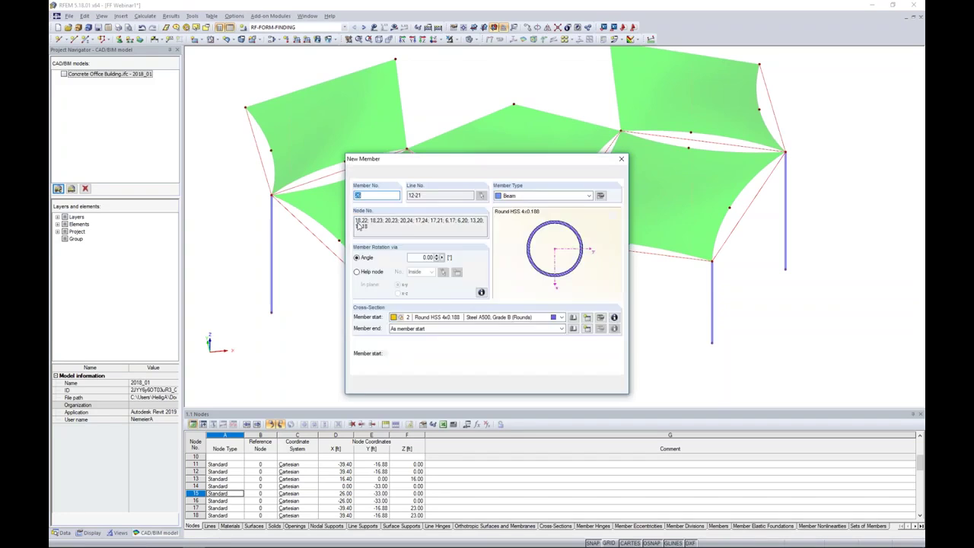
- Set the member type of the new frame members on lines 12-21 to Truss
click(530, 199)
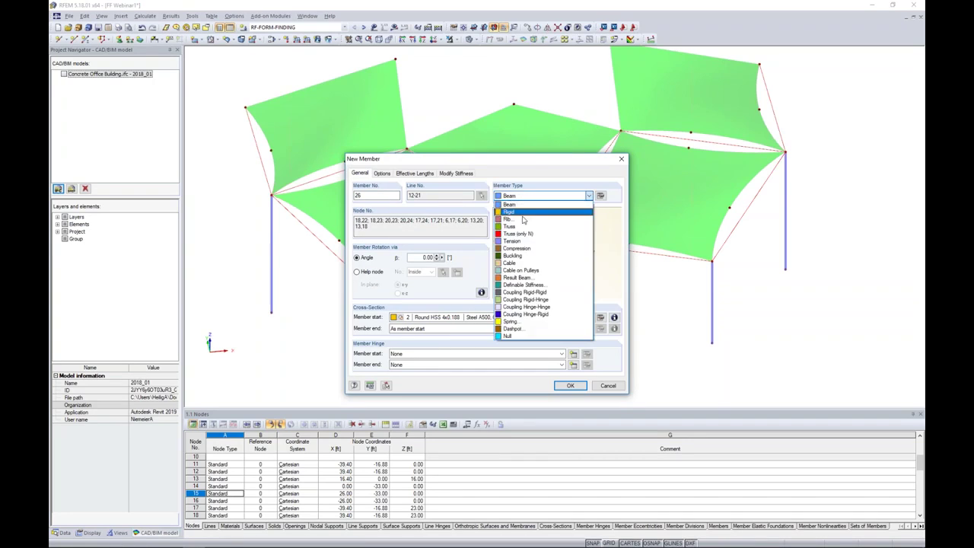
click(511, 226)
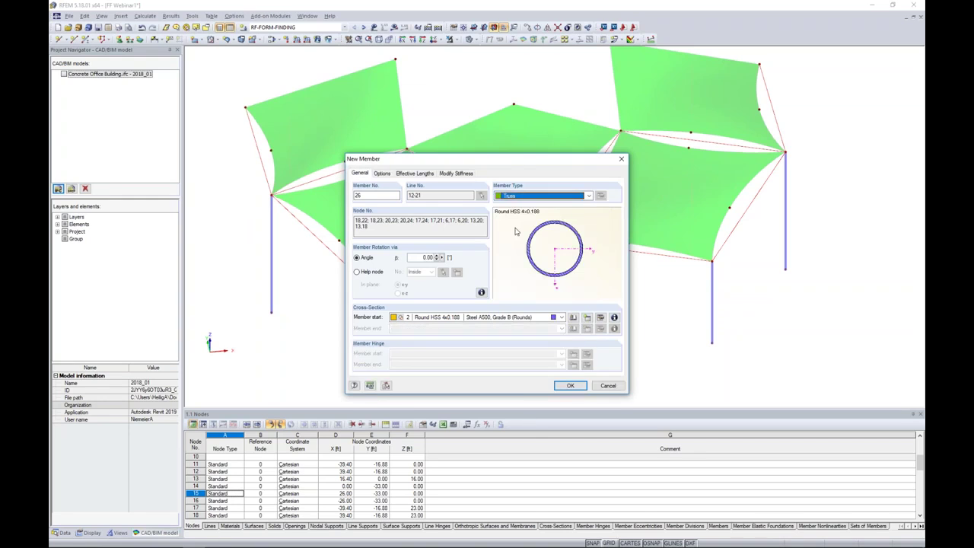
click(533, 197)
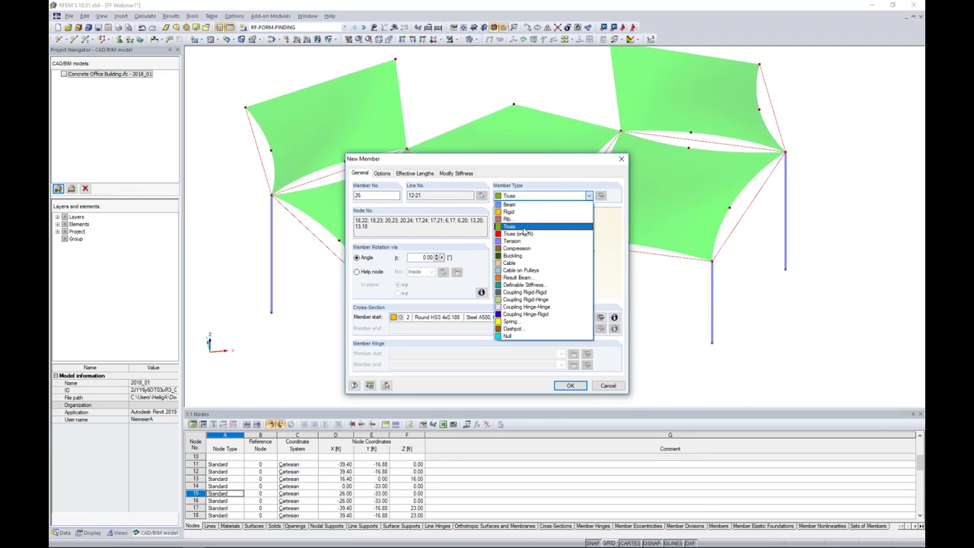
click(524, 227)
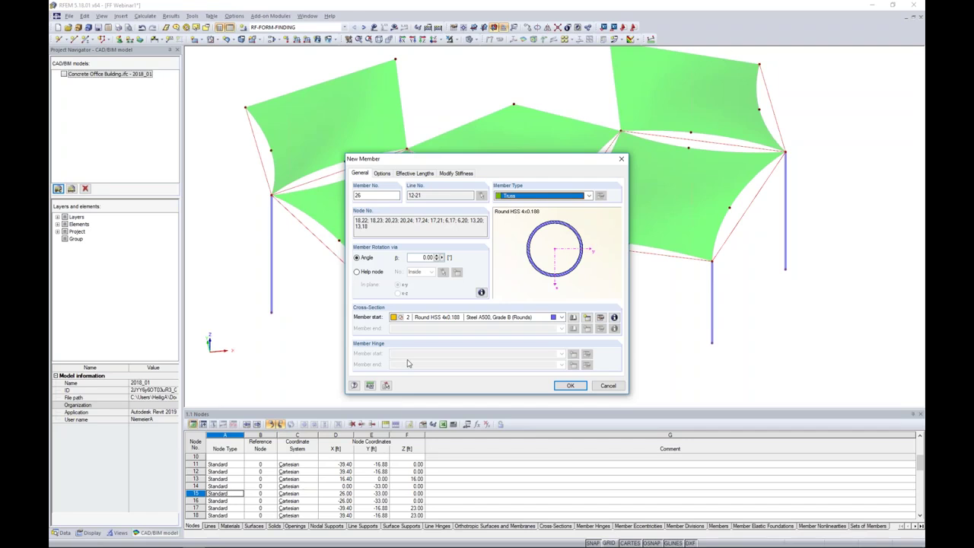
- Give the truss members an AISC 15 Round HSS 7.5x0.500 section in Steel A500, Grade B (Rounds), and create them
click(573, 318)
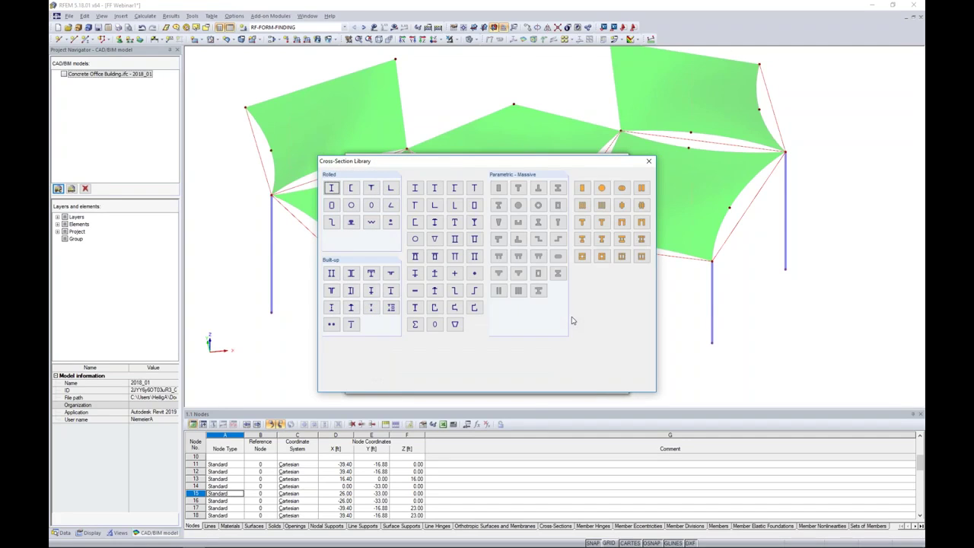
click(351, 205)
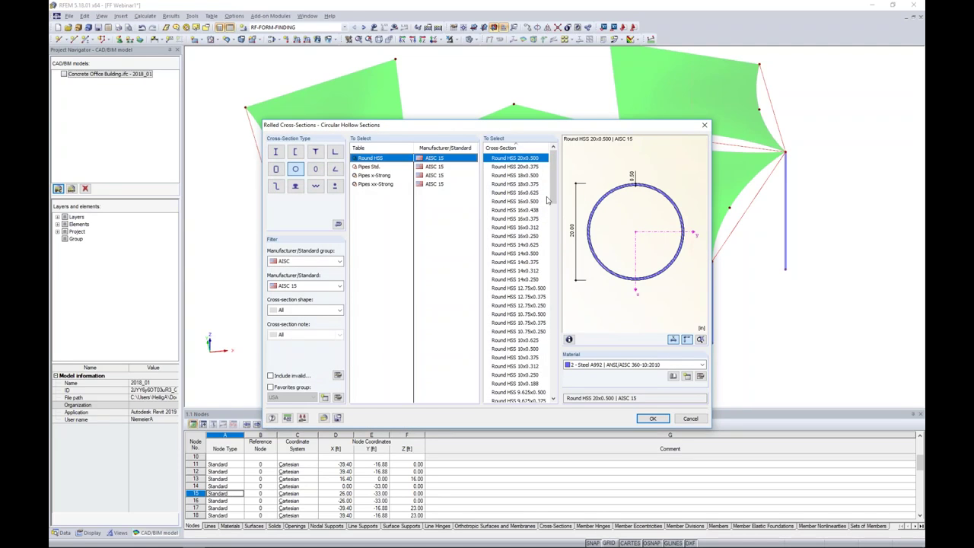
drag(558, 177, 545, 225)
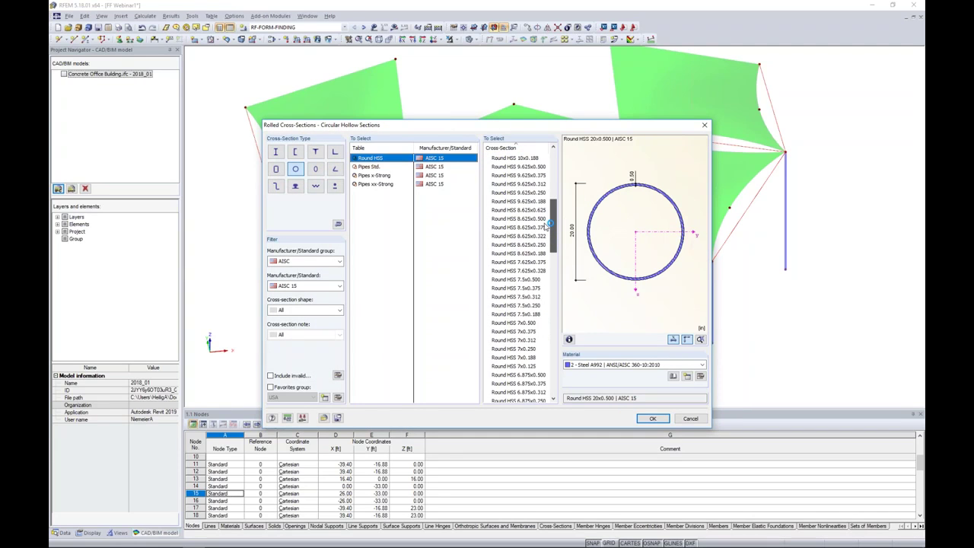
click(532, 280)
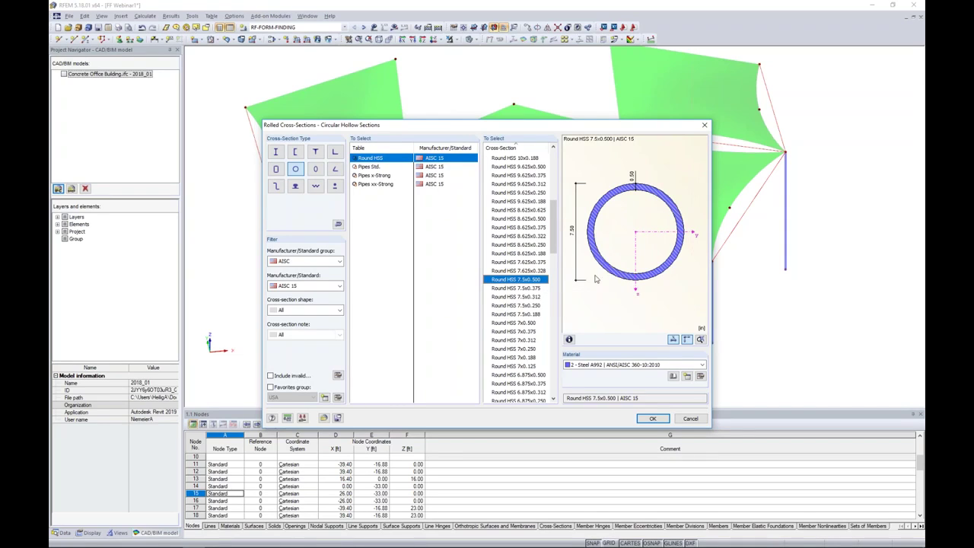
click(598, 365)
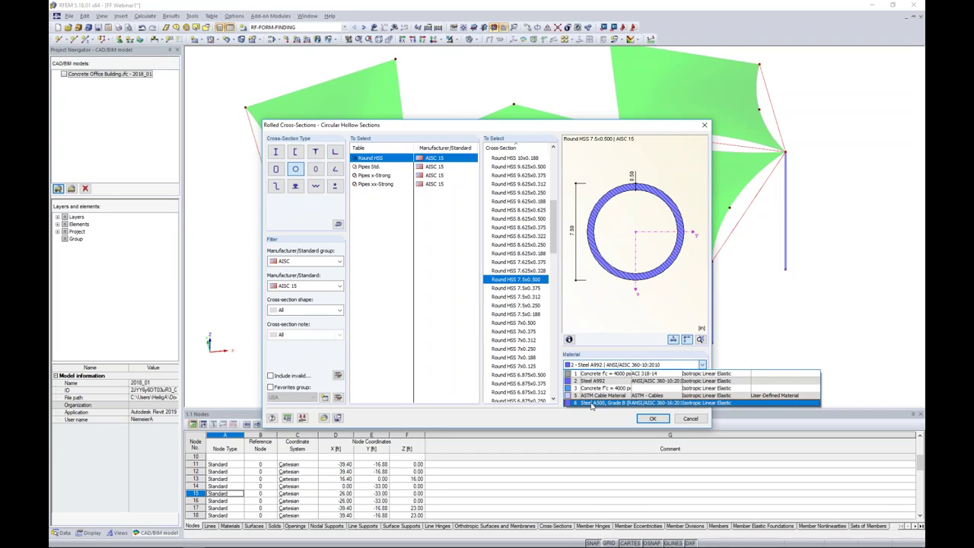
click(592, 403)
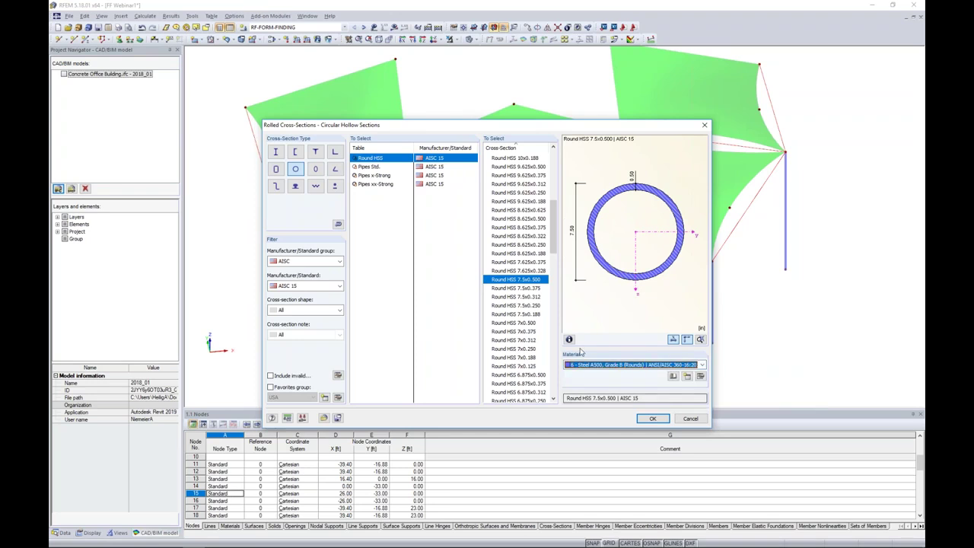
click(653, 417)
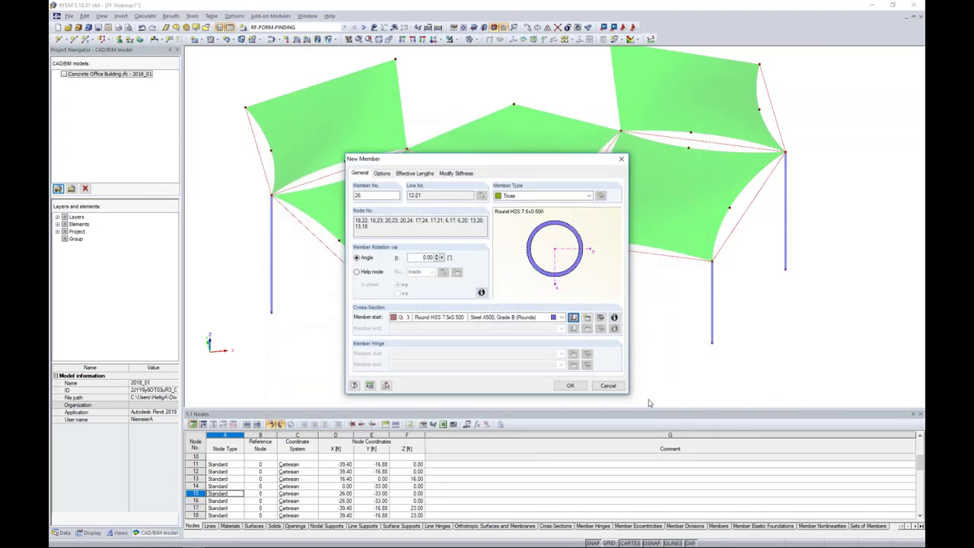
click(571, 385)
click(570, 385)
ctrl+middle_drag(611, 309, 609, 220)
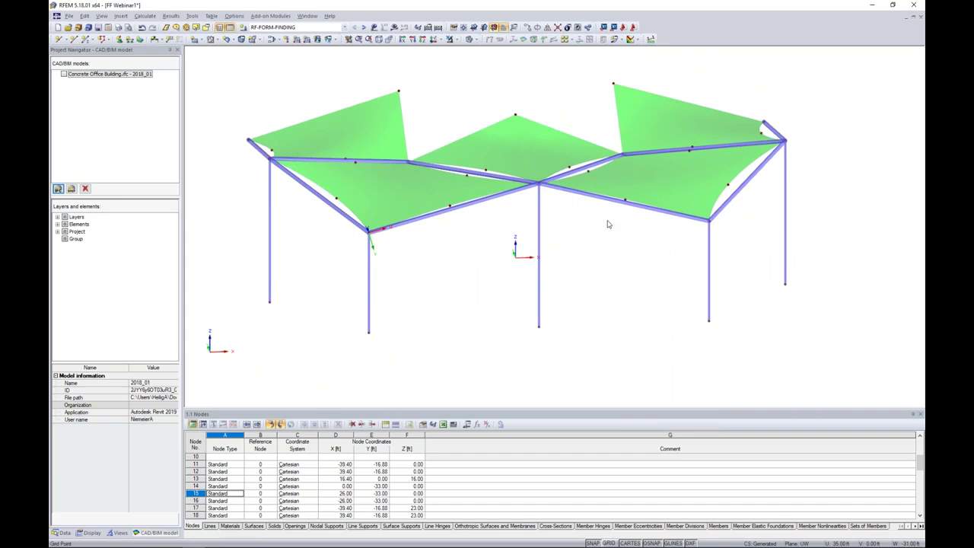
- Start a new nodal support for the column bases and review the predefined support types, keeping Hinged
ctrl+middle_drag(604, 250, 571, 253)
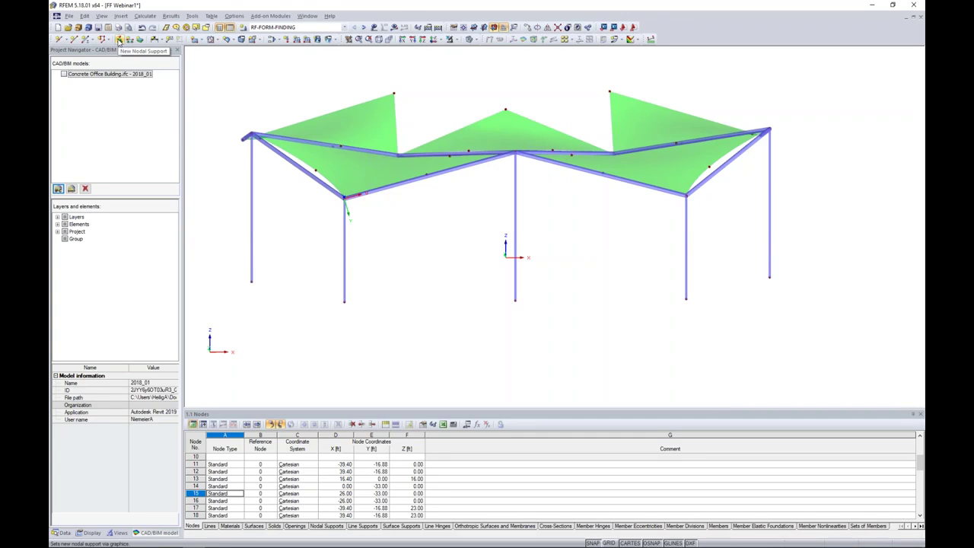
click(122, 40)
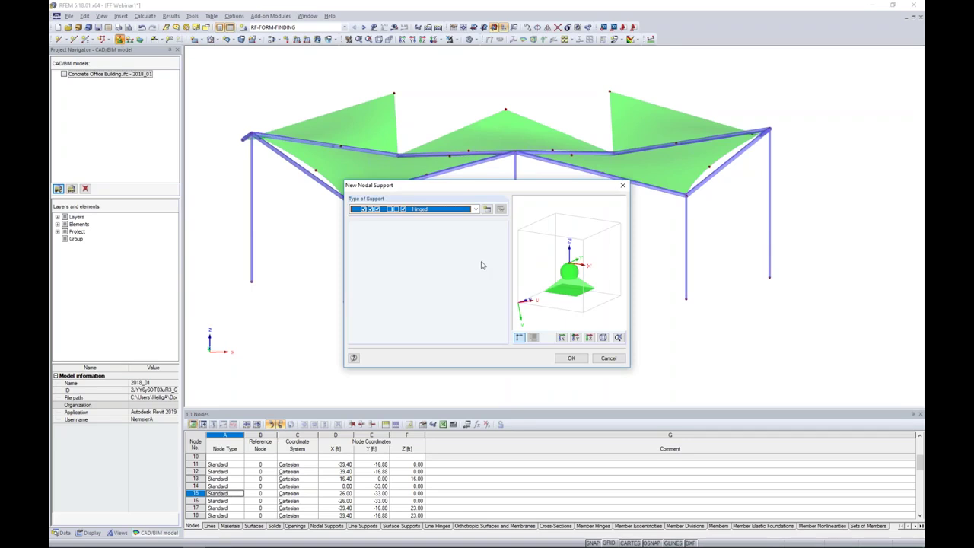
click(476, 209)
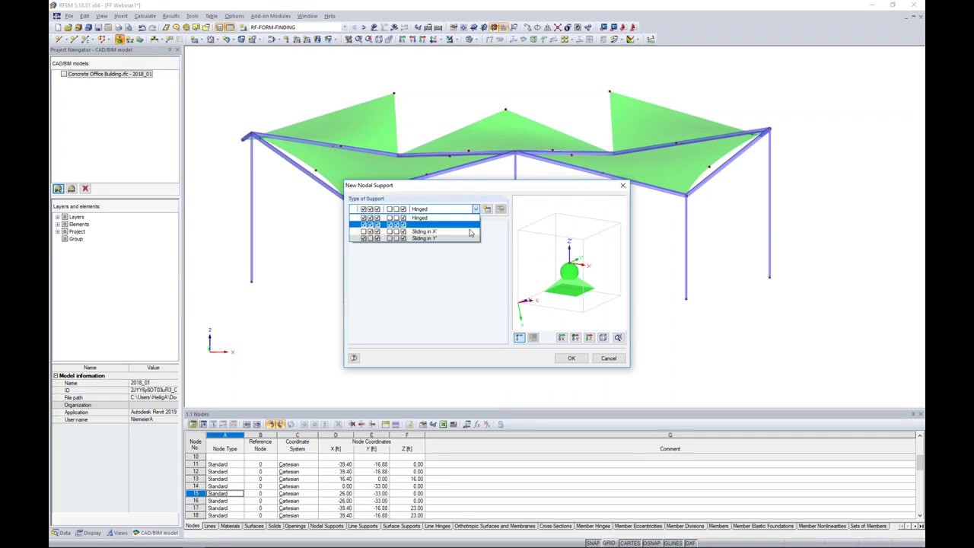
click(461, 266)
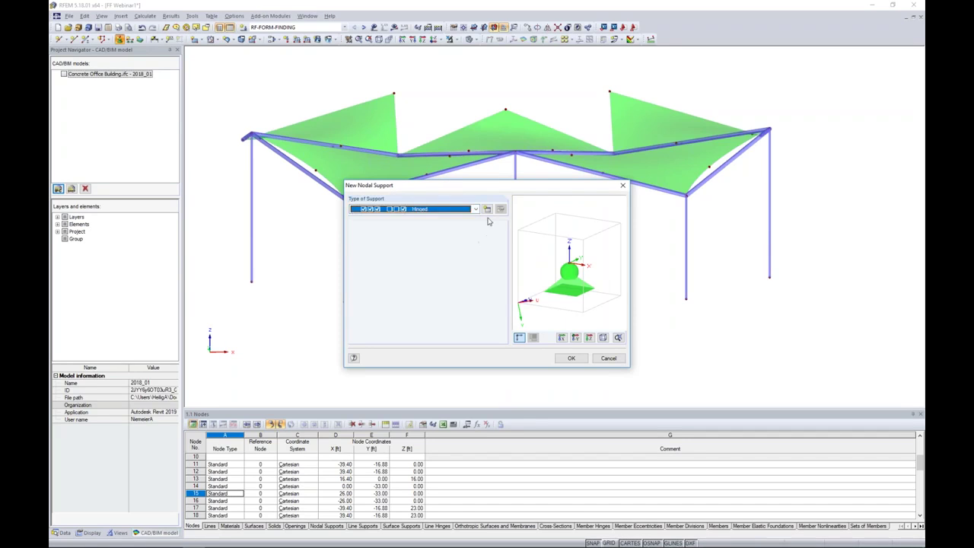
- Try the Form-finding stage only nonlinearity for the X-direction support in a user-defined nodal support, and discard the definition
click(487, 209)
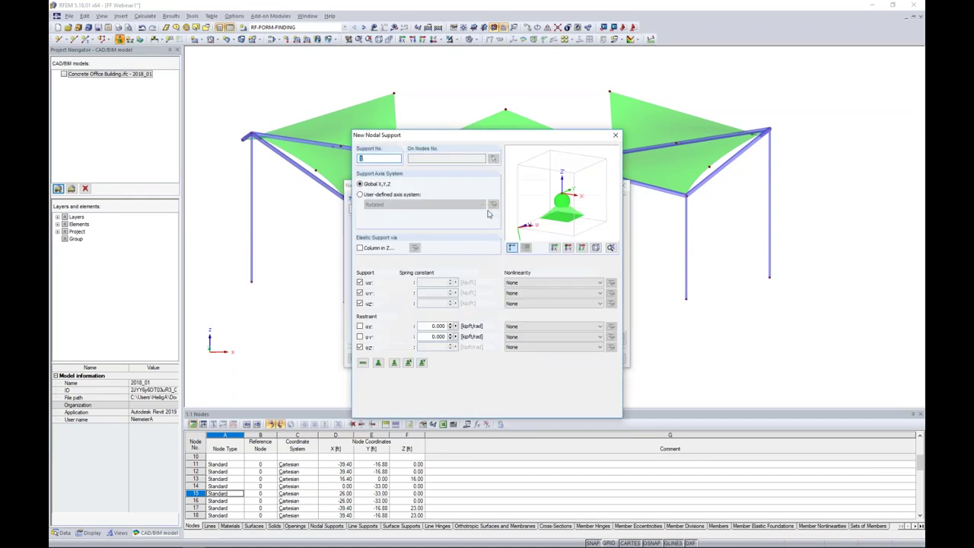
drag(501, 127, 521, 96)
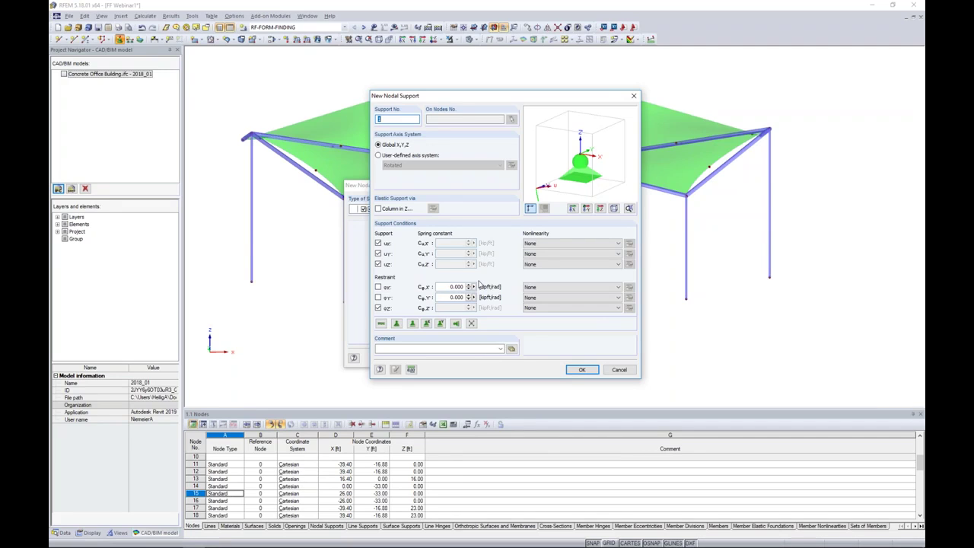
click(550, 244)
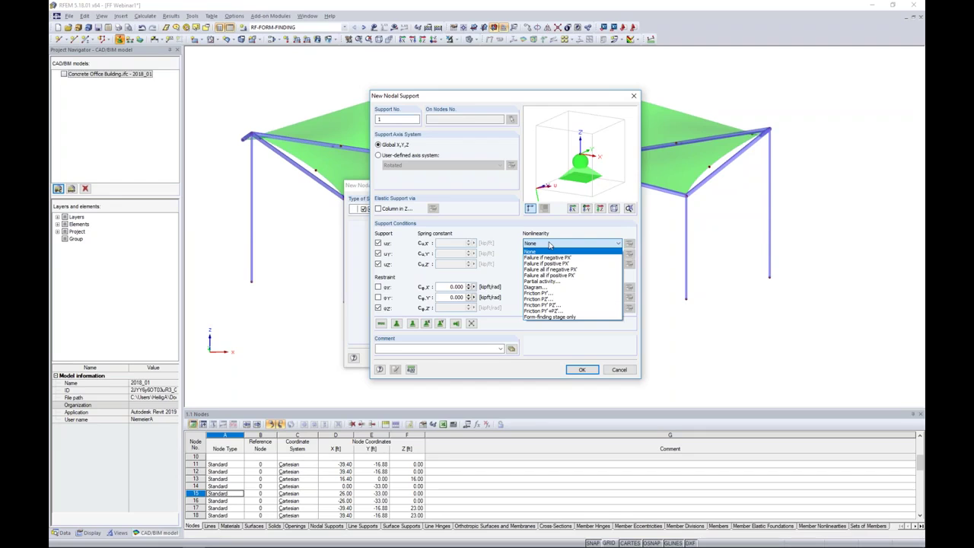
click(580, 318)
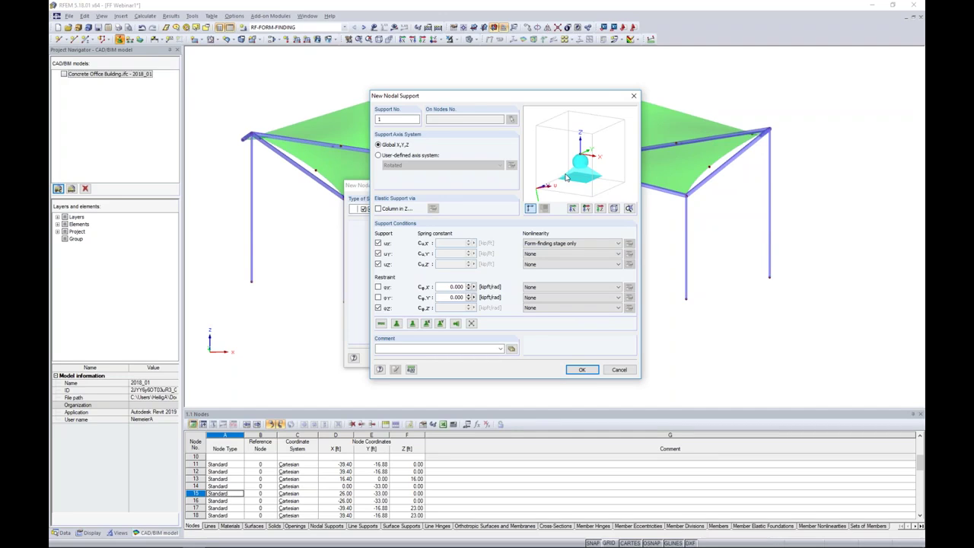
click(551, 244)
click(547, 257)
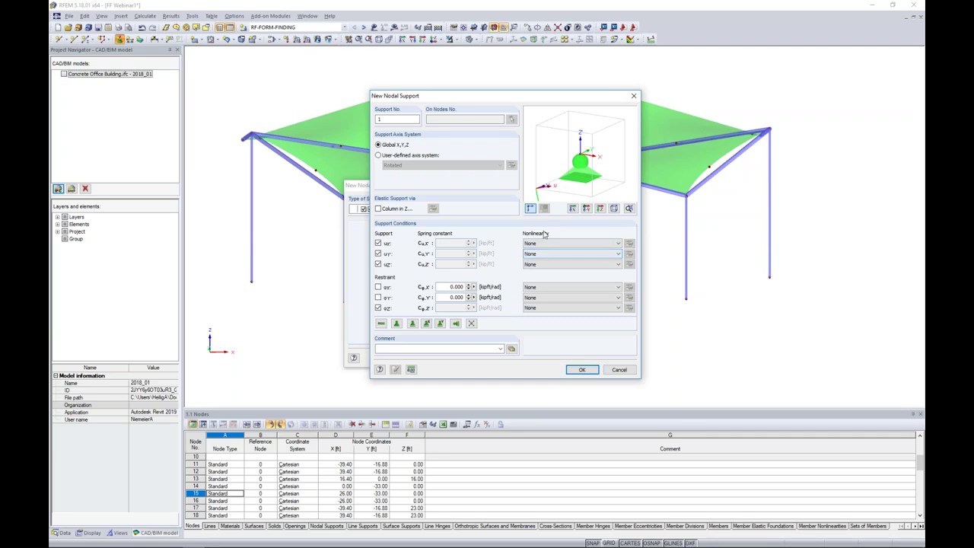
click(618, 370)
- Place Hinged nodal supports at the base nodes of all five columns
click(439, 210)
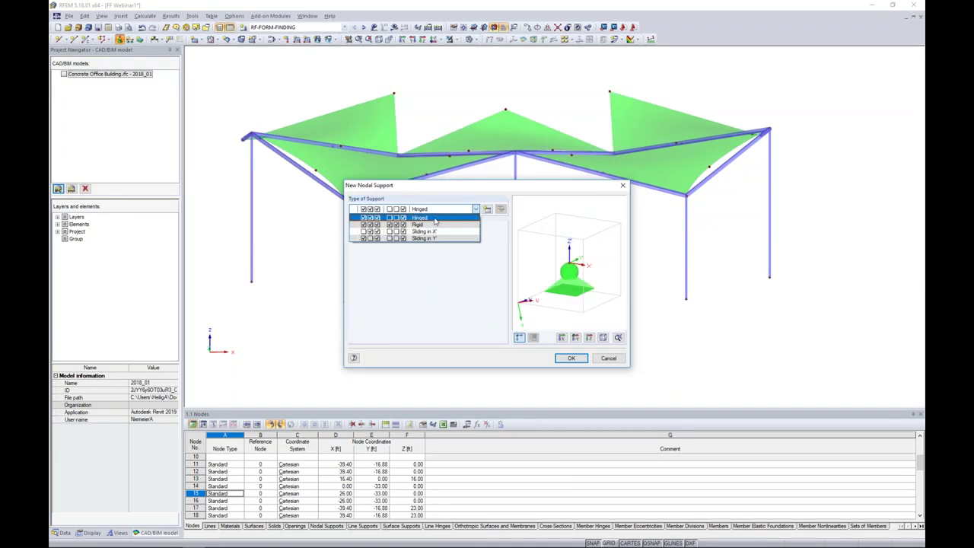
click(424, 219)
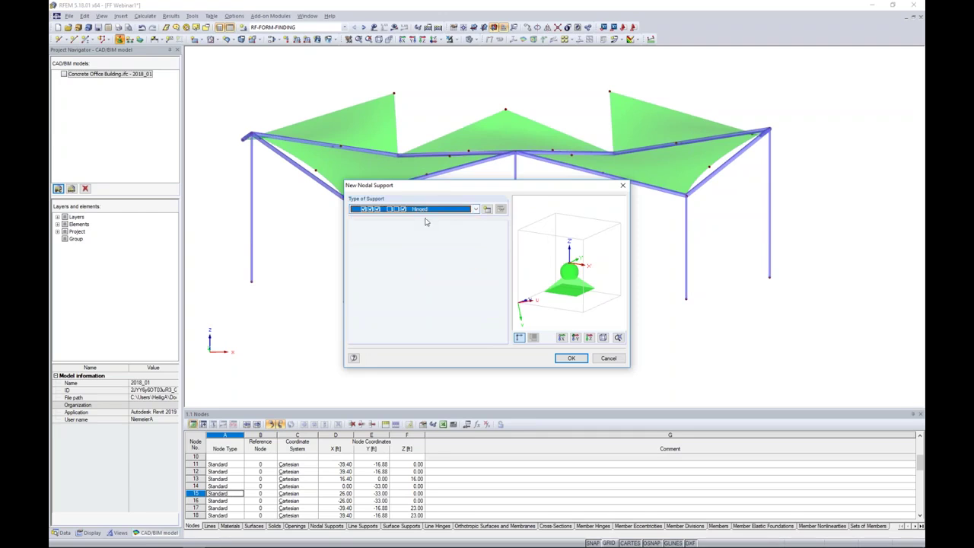
click(569, 359)
drag(230, 261, 810, 346)
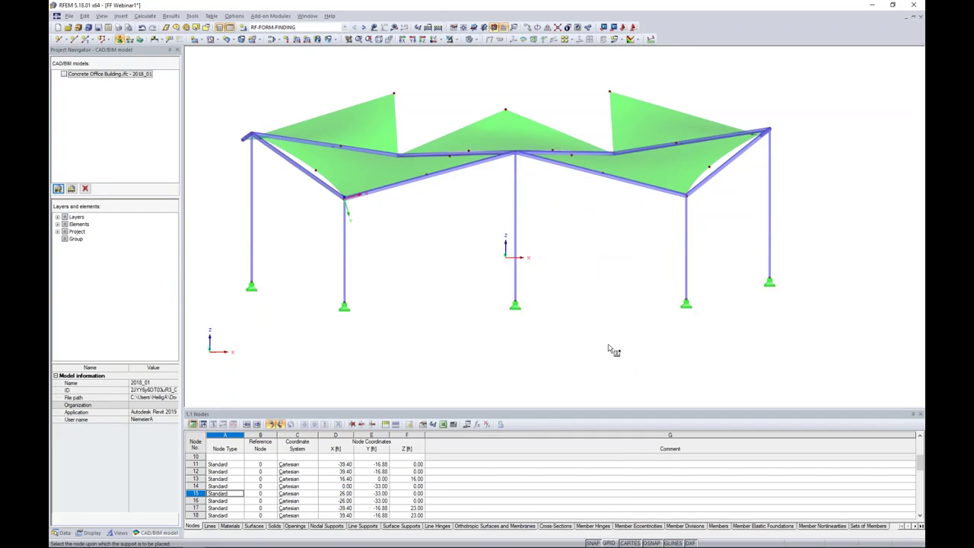
key(Escape)
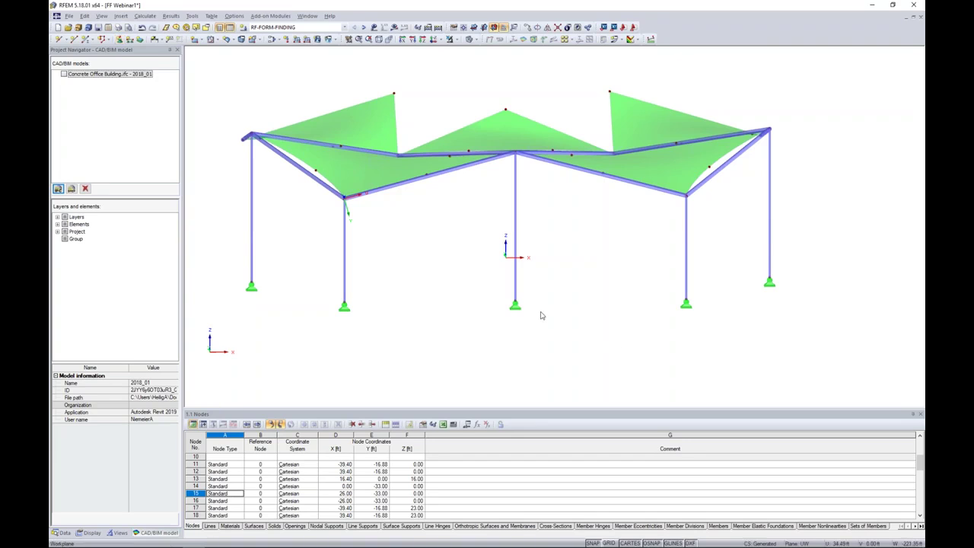
ctrl+middle_drag(447, 245, 484, 281)
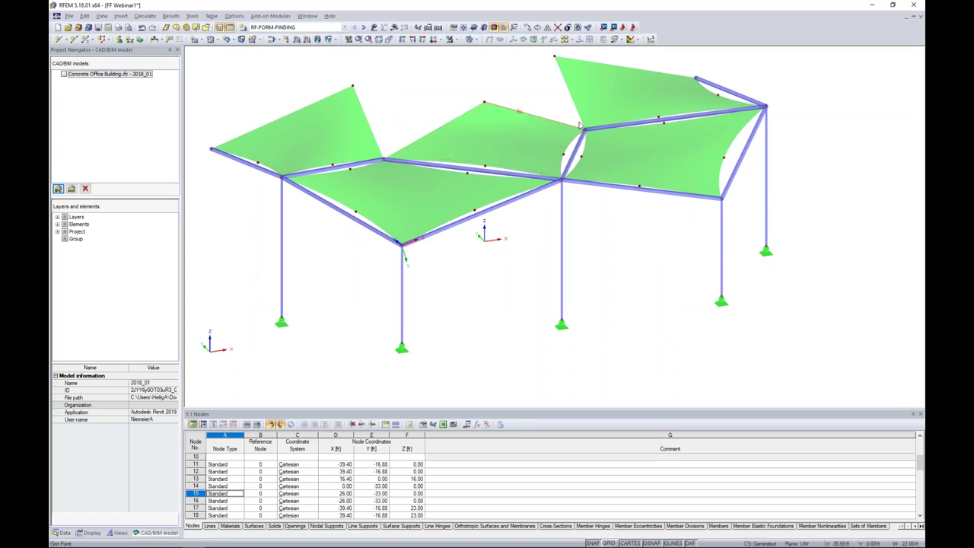
middle_drag(546, 113, 578, 143)
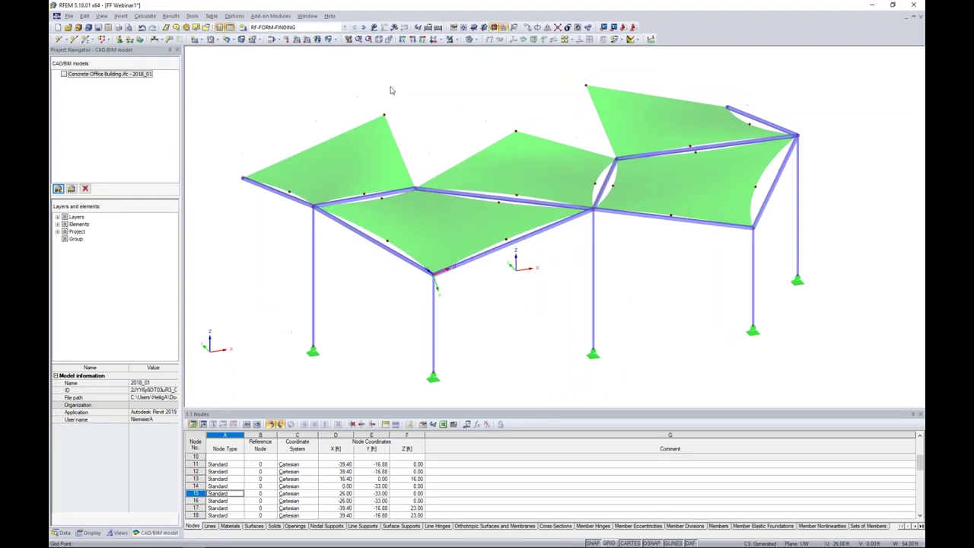
- Define a new nodal support with X, Y and Z displacements fixed and the restraint about Z released, ready for placement
click(120, 40)
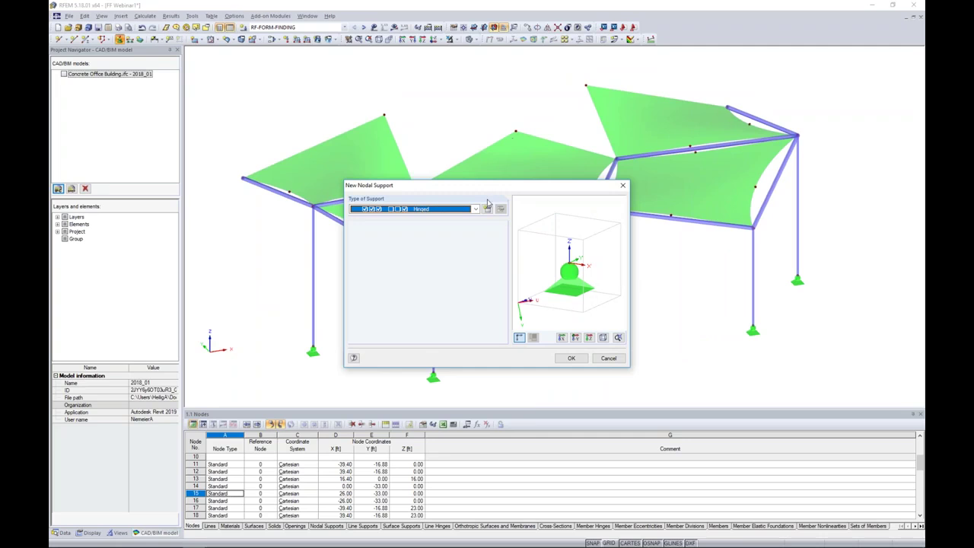
click(487, 210)
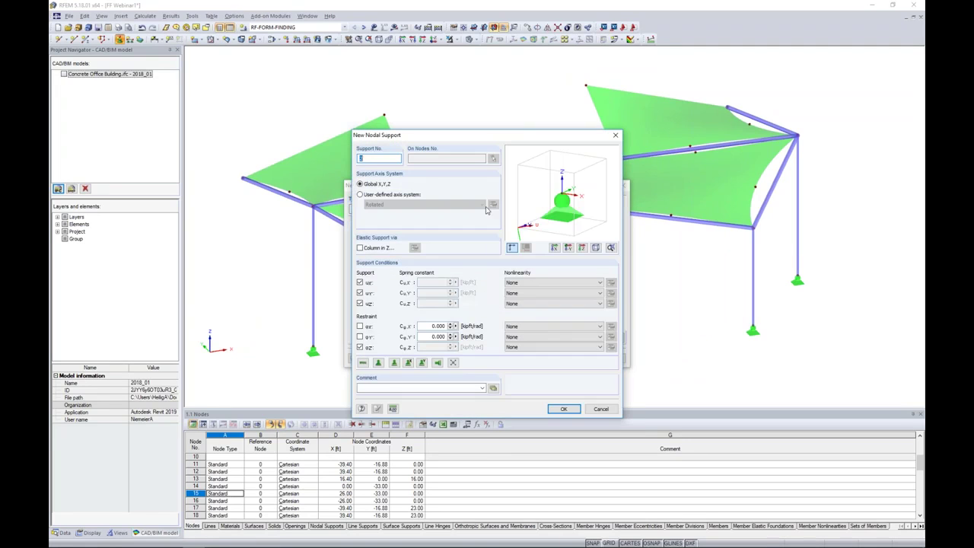
click(365, 347)
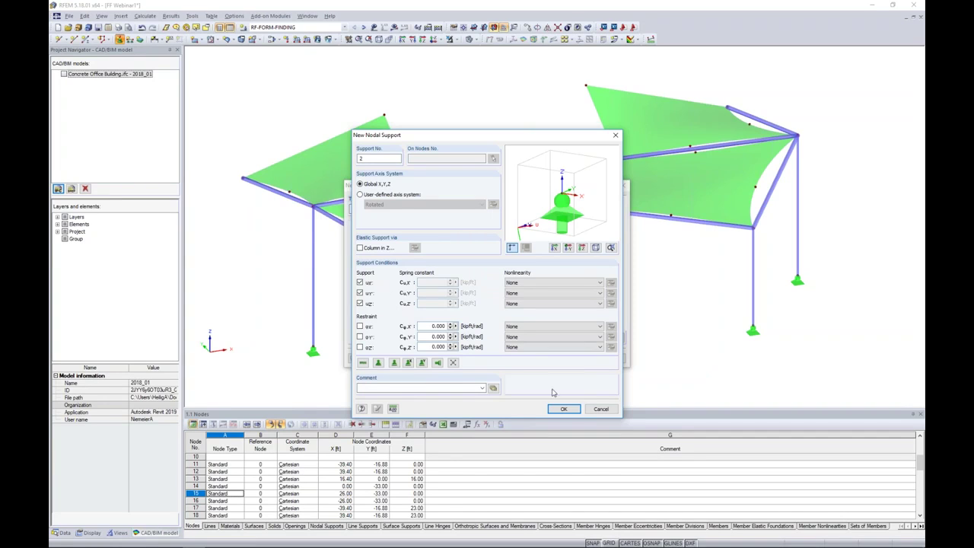
click(564, 409)
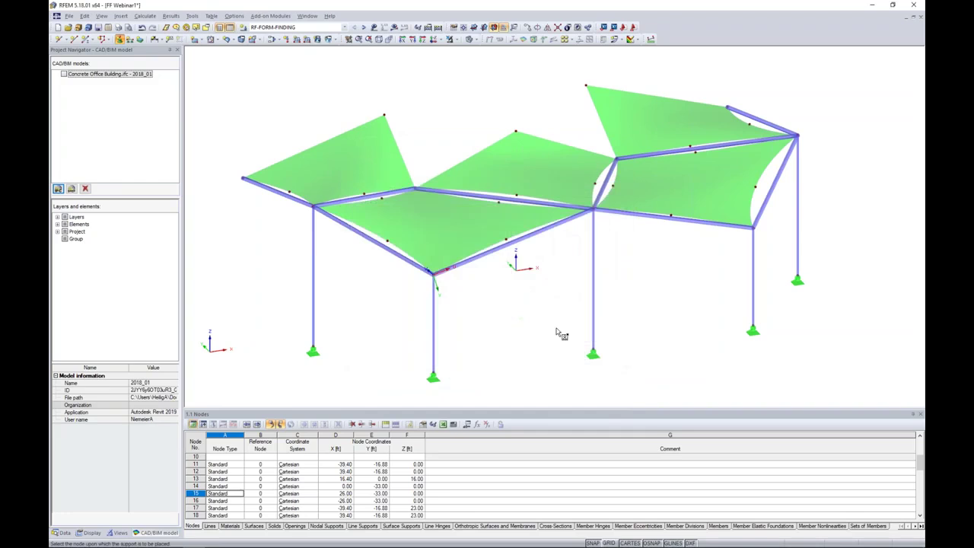
- Place the new support on the seven upper nodes along the building side: the free membrane corners, truss ends and inner truss nodes
click(242, 183)
click(384, 116)
click(415, 188)
click(515, 133)
click(616, 158)
click(585, 88)
click(728, 108)
right_click(833, 120)
ctrl+middle_drag(879, 221, 756, 282)
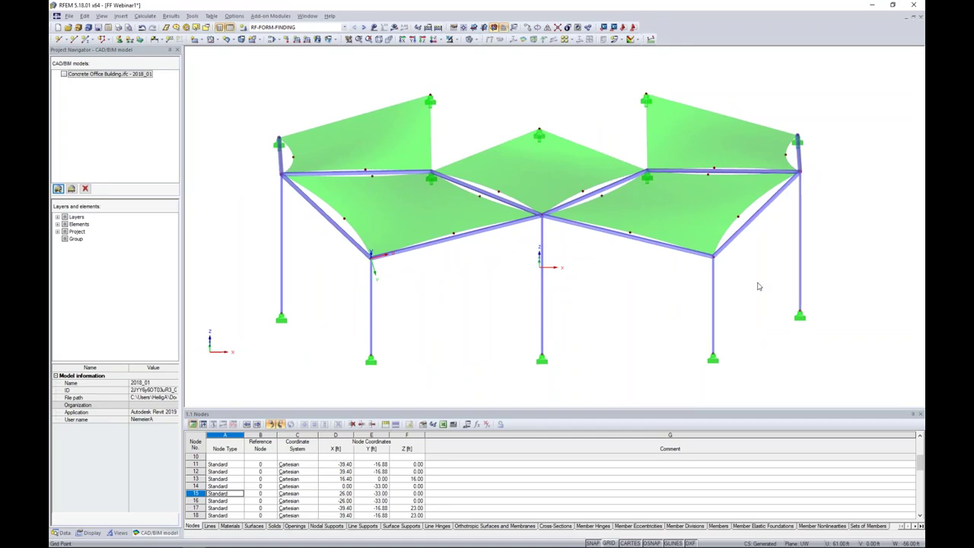
- Review the model's materials and cross-sections, highlighting the members assigned to the cable, HSS sections and Steel A500 material
click(64, 533)
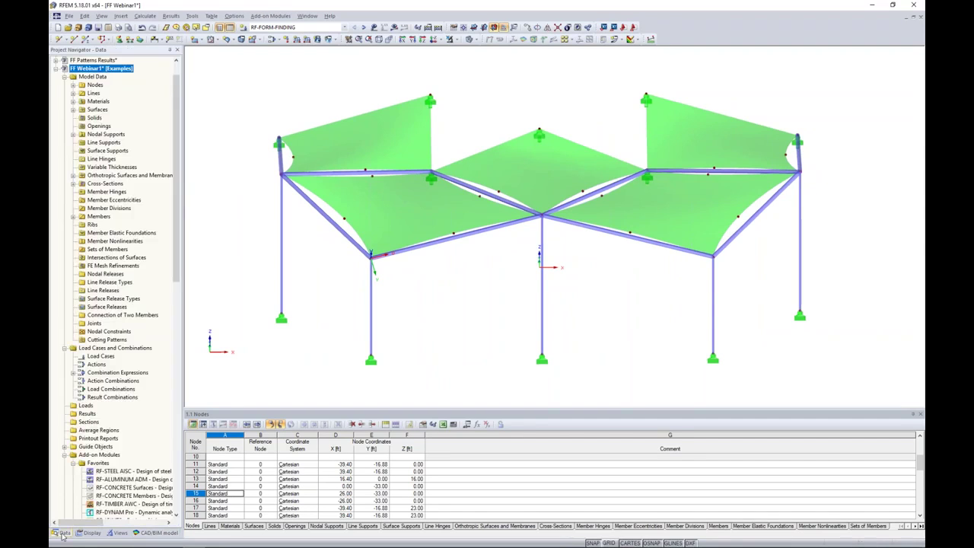
click(73, 183)
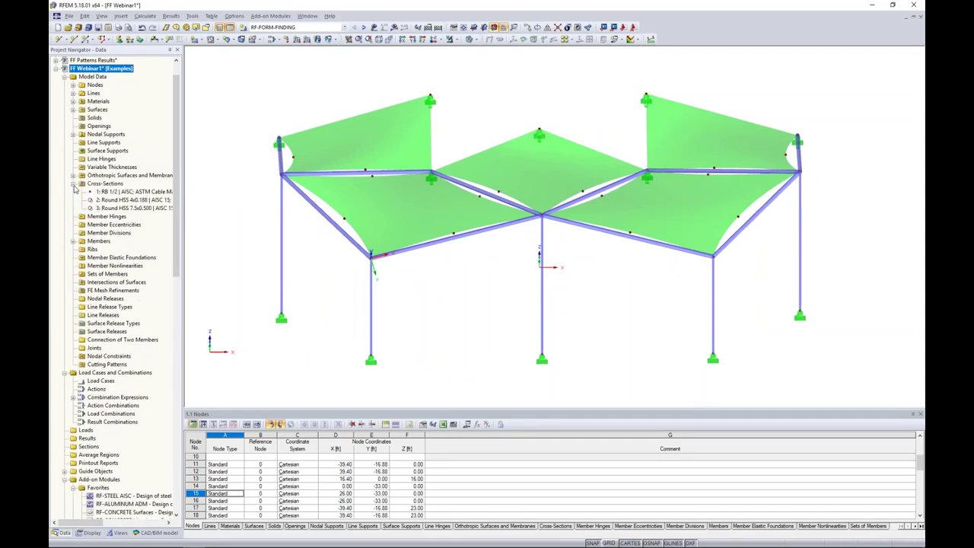
click(73, 102)
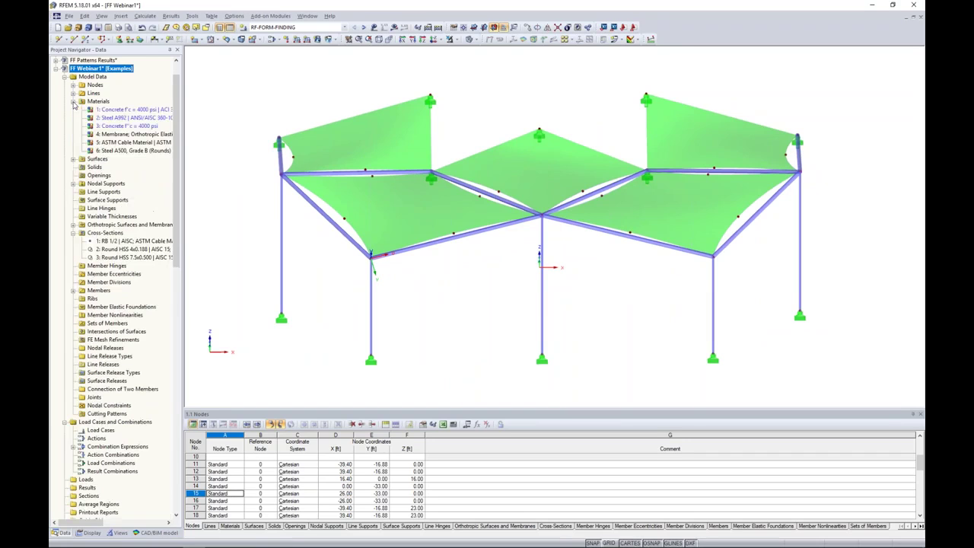
click(123, 250)
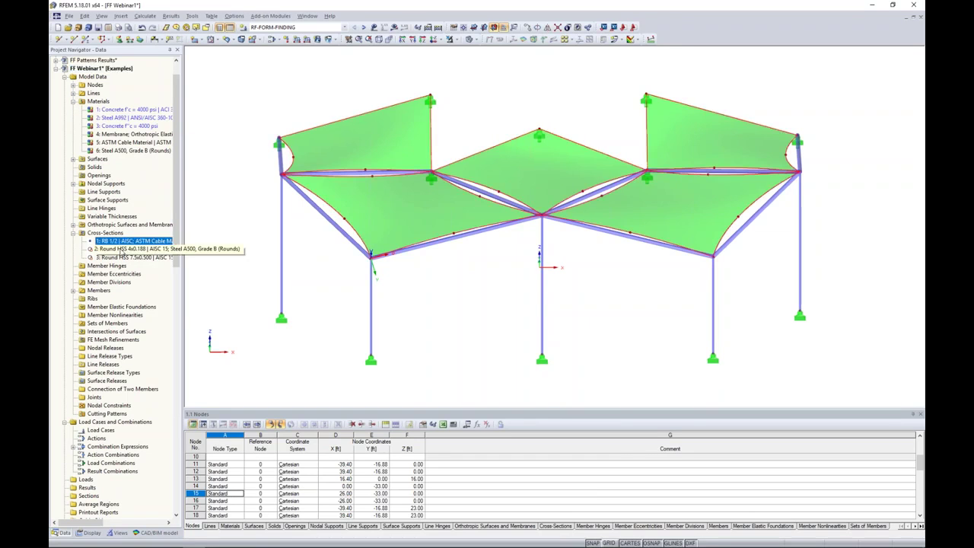
click(123, 258)
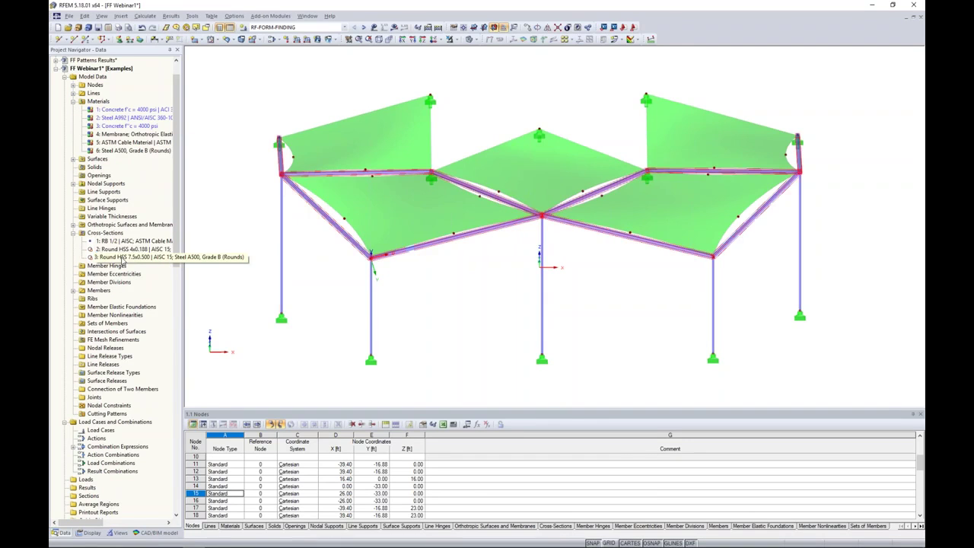
click(112, 151)
click(73, 101)
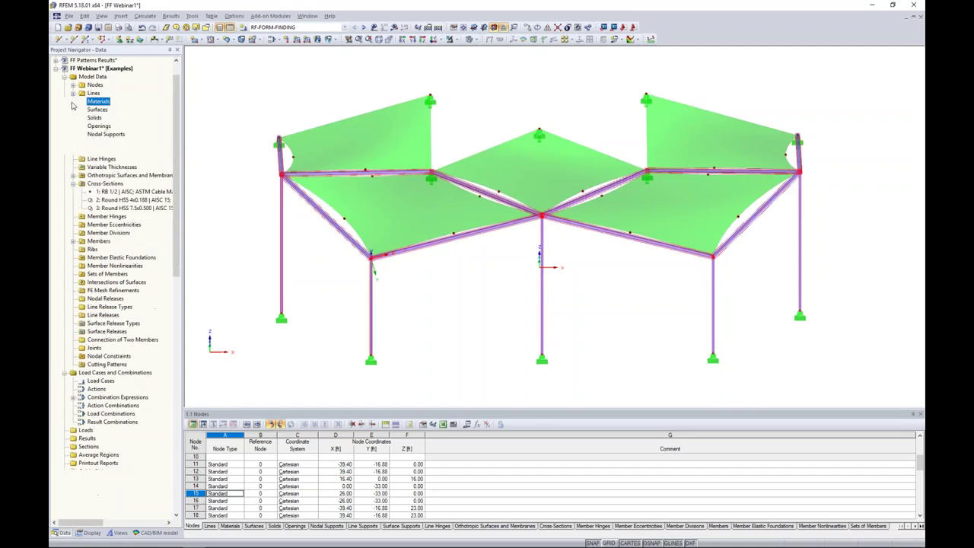
click(73, 184)
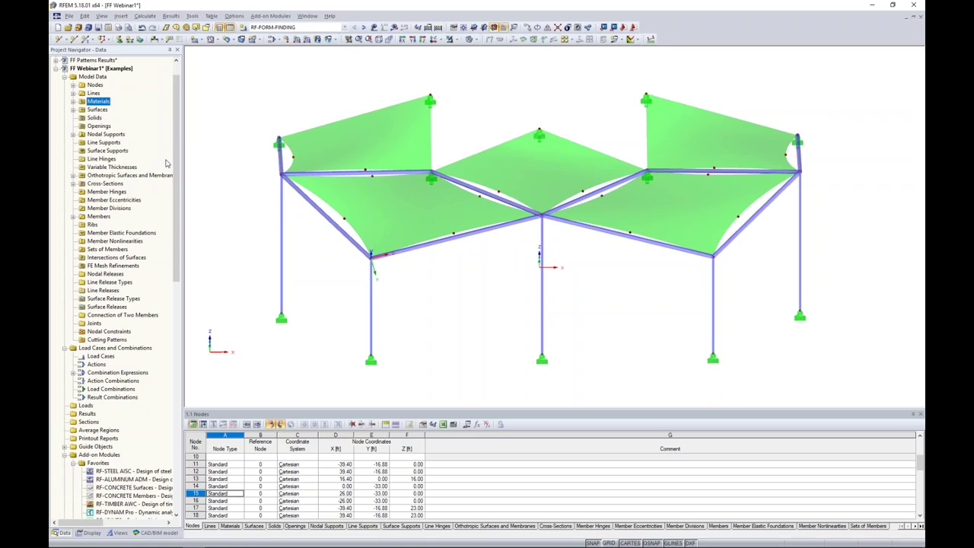
- Calculate the RF-FORM-FINDING case and show its results
click(345, 28)
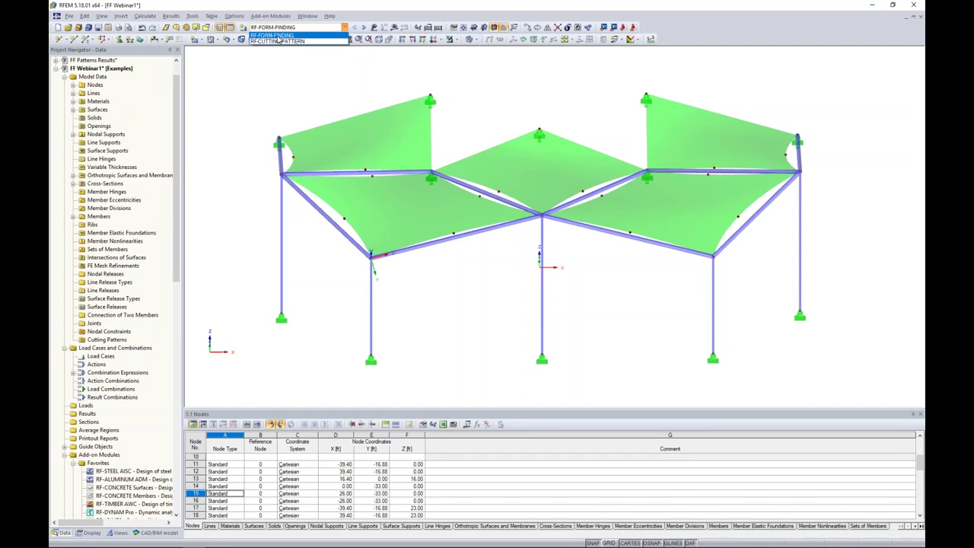
click(308, 29)
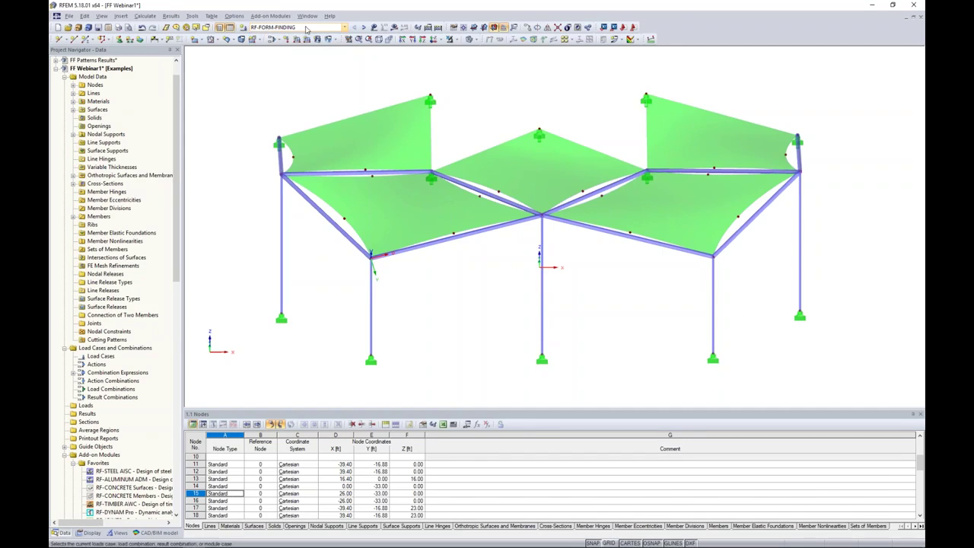
click(394, 28)
click(461, 289)
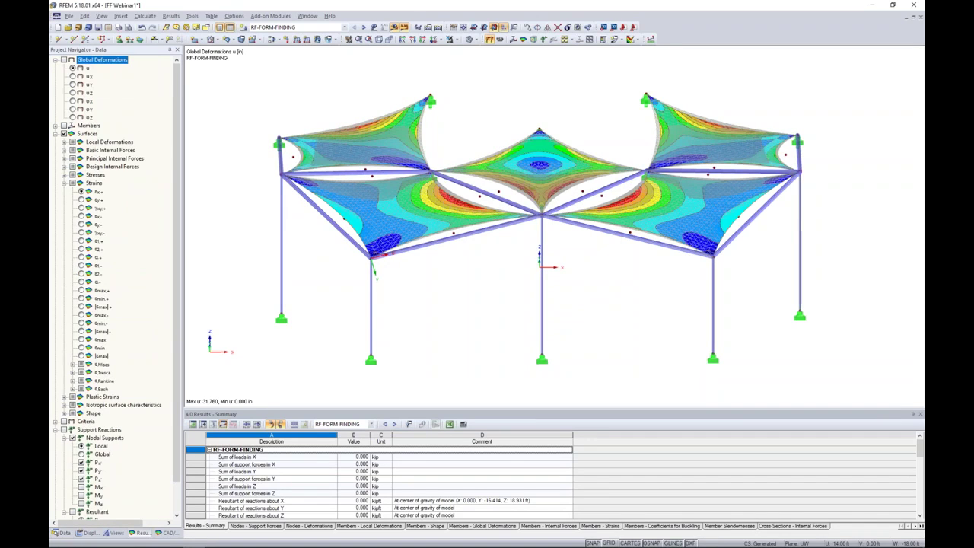
- Turn on smooth color transition for the global deformations u and inspect the form-found canopy from several angles
middle_drag(595, 269, 560, 258)
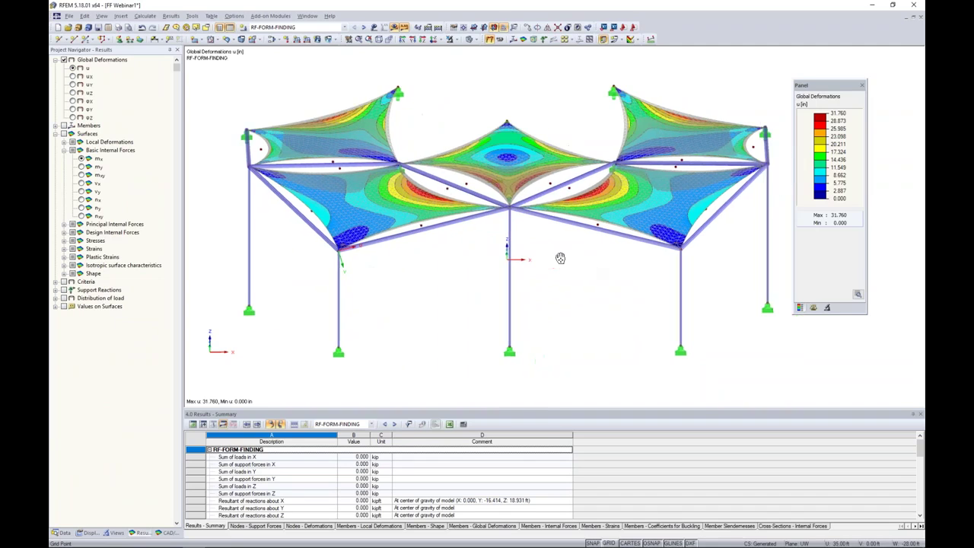
click(856, 295)
click(799, 401)
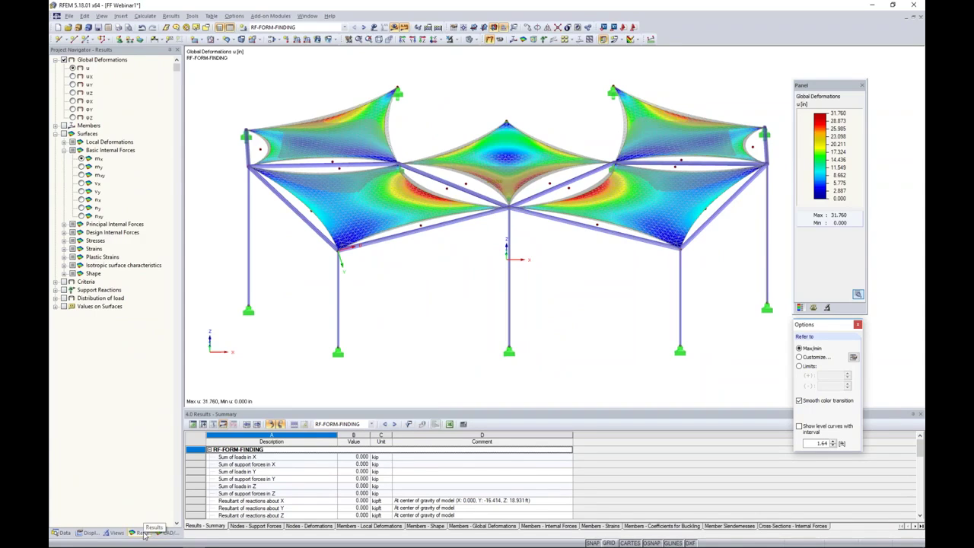
click(858, 325)
middle_drag(562, 256, 583, 284)
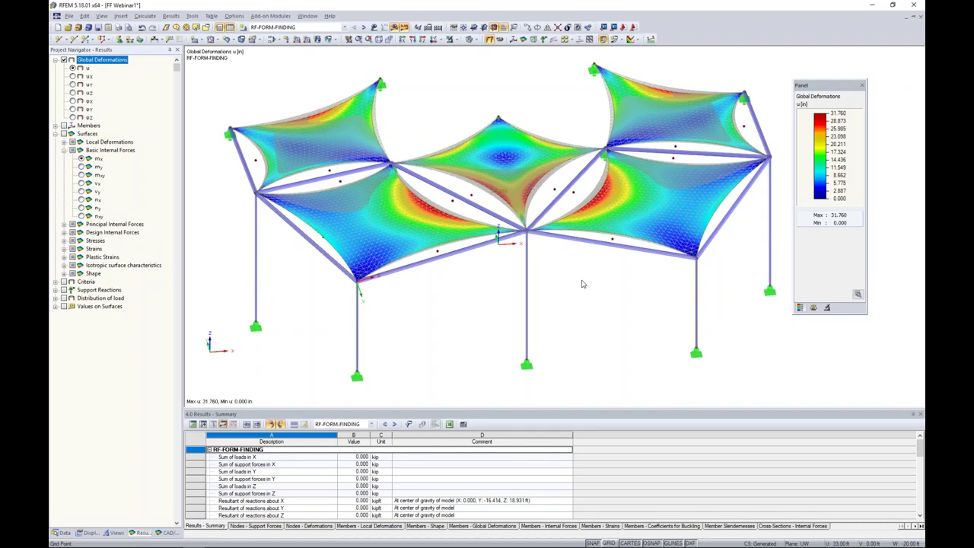
ctrl+middle_drag(596, 301, 622, 287)
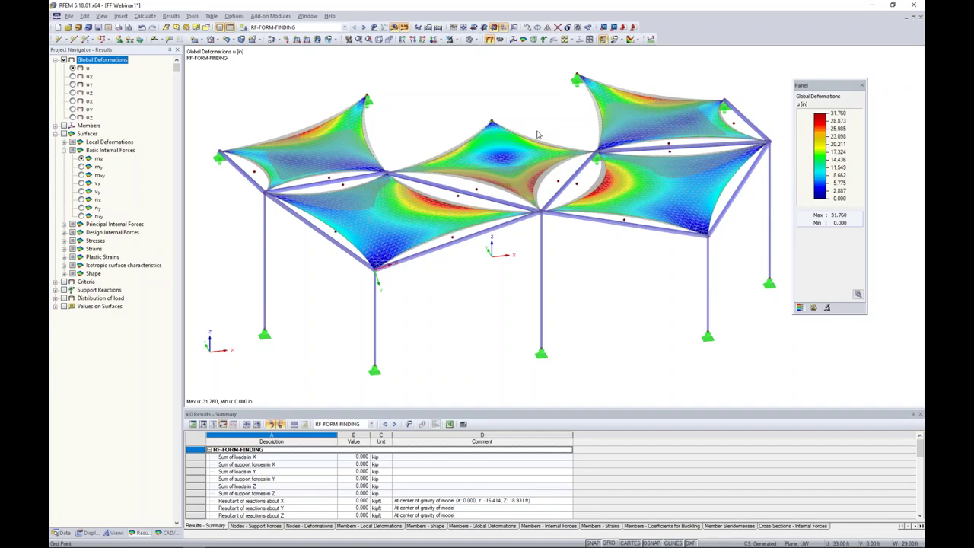
ctrl+middle_drag(633, 274, 607, 266)
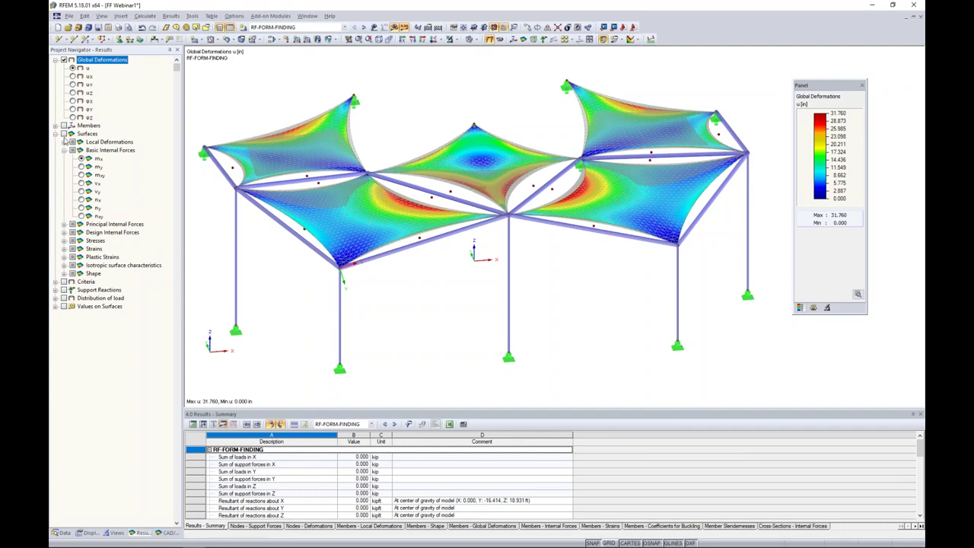
- Display the membranes' basic internal force n-x with smooth color transition and inspect its distribution
click(64, 134)
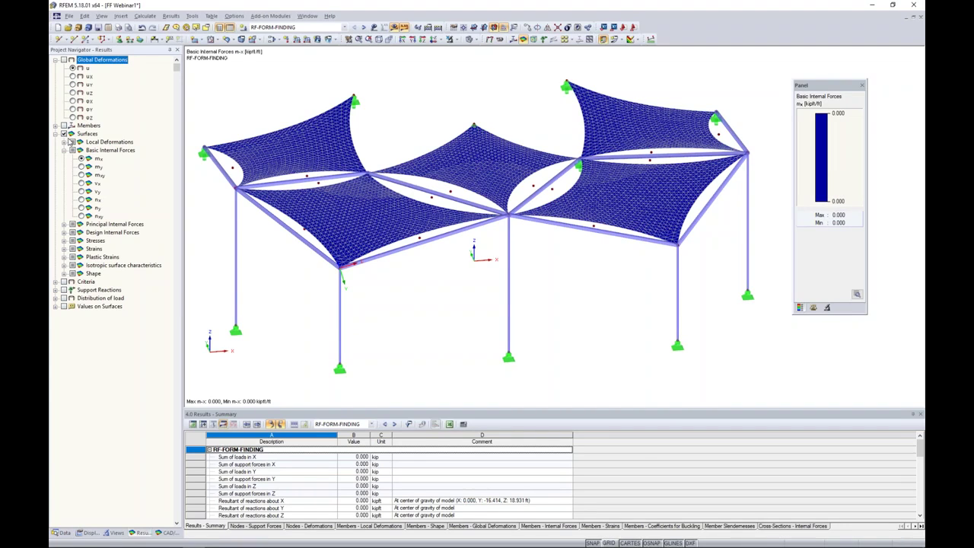
click(82, 200)
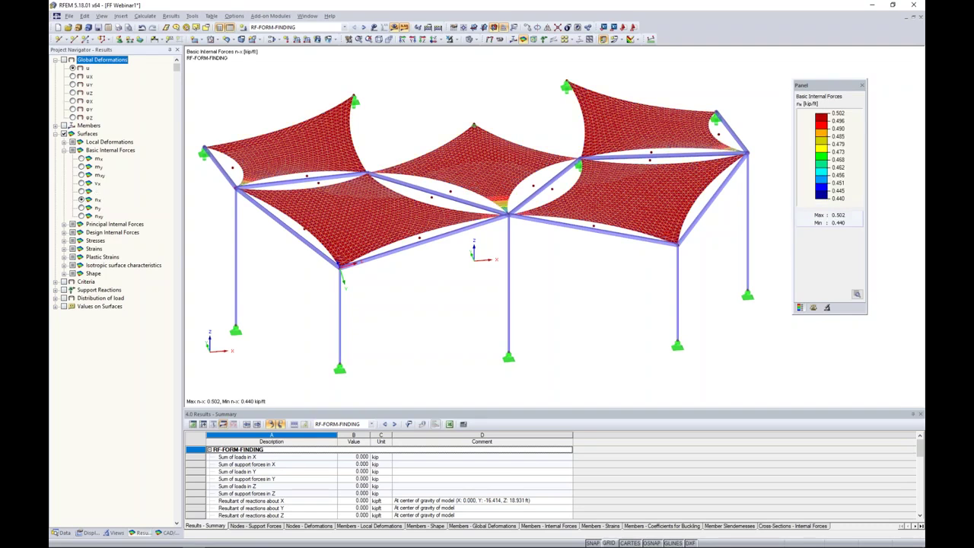
click(856, 294)
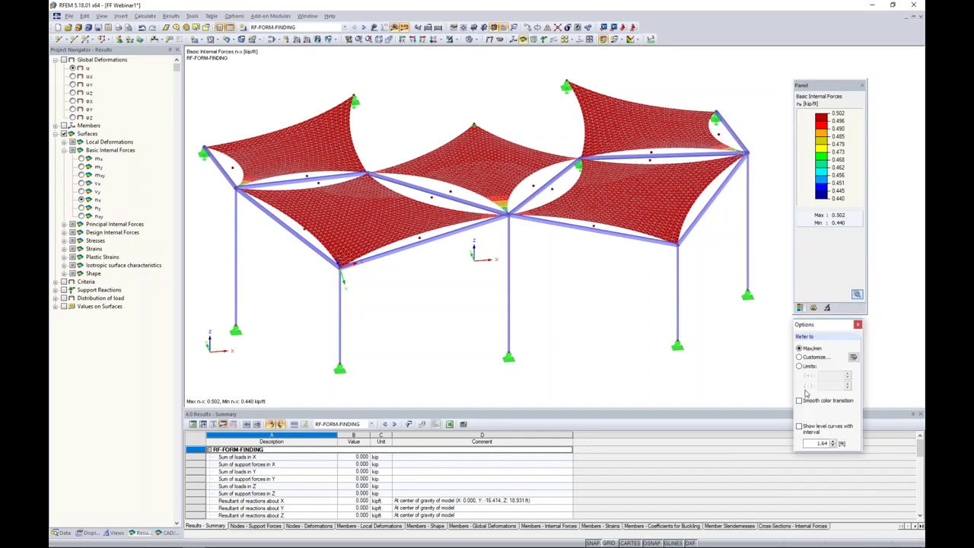
click(799, 401)
ctrl+middle_drag(614, 277, 647, 322)
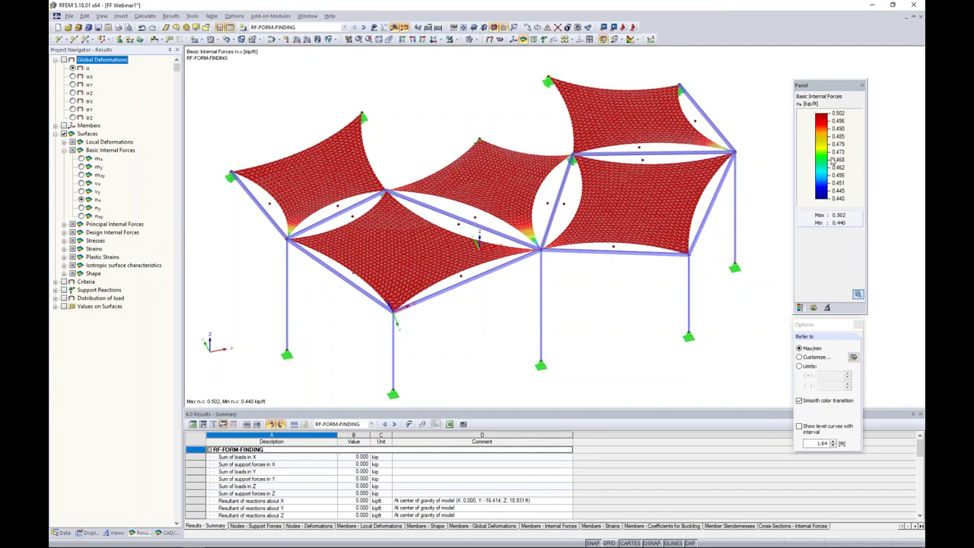
- Display the membranes' basic internal force n-y and examine it around the corners
click(81, 208)
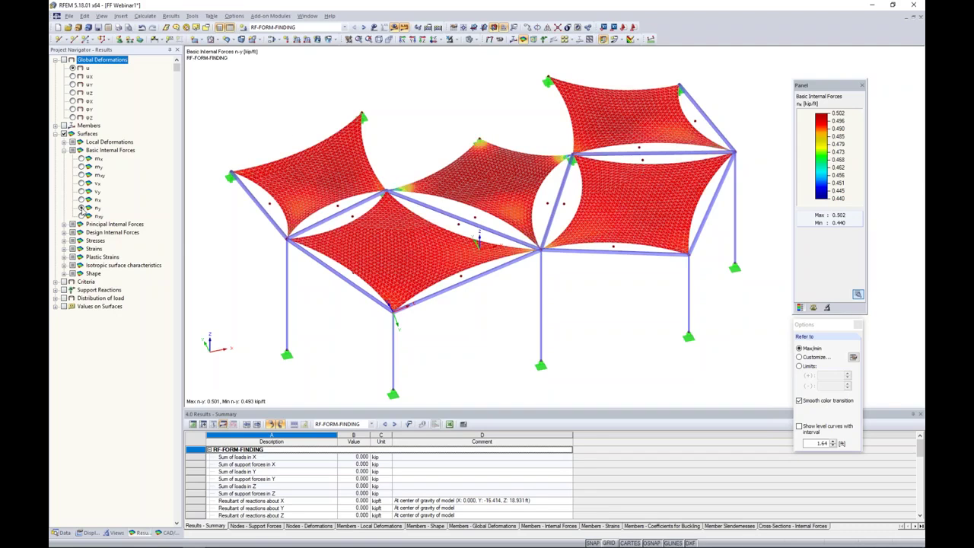
ctrl+middle_drag(619, 337, 605, 337)
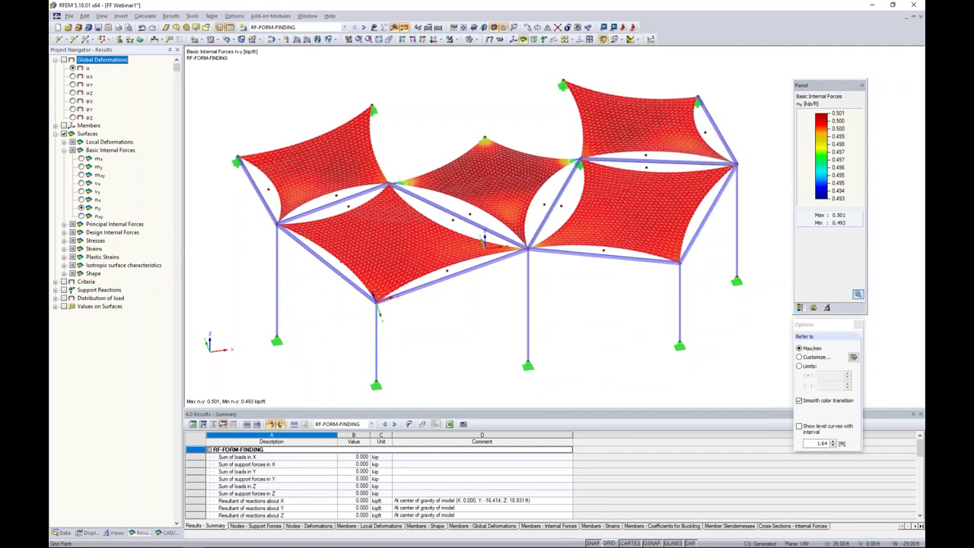
ctrl+middle_drag(484, 240, 496, 242)
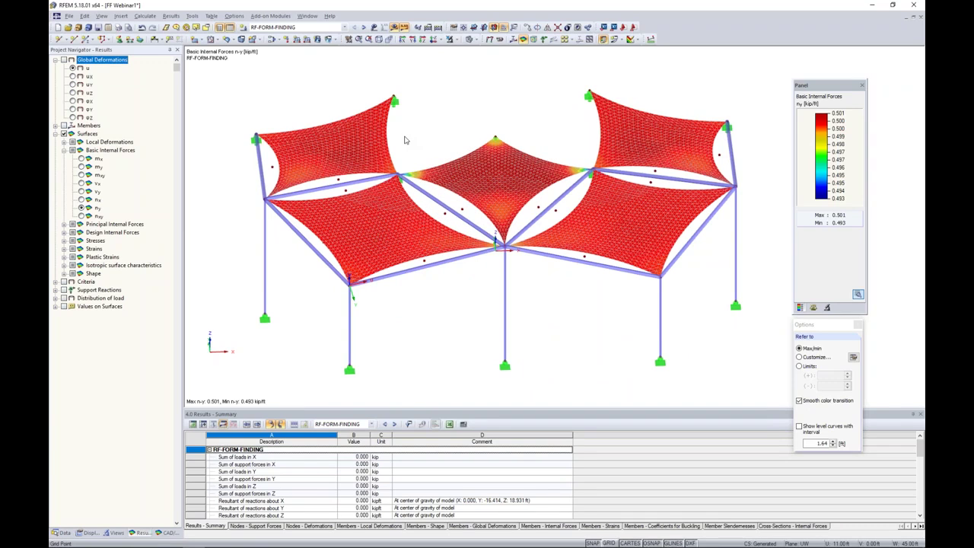
- Show the Shape contour lines on the surfaces and examine the height distribution across the canopy
click(64, 273)
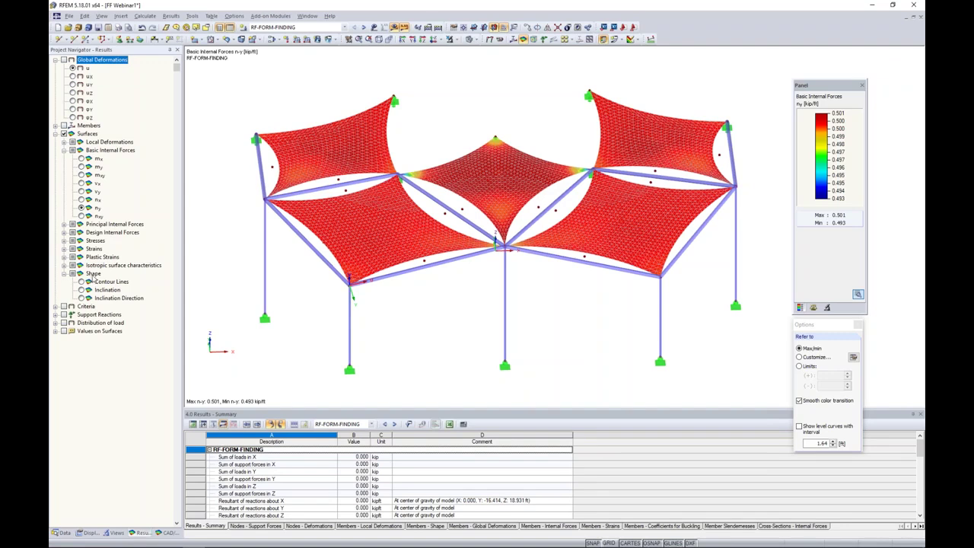
click(82, 282)
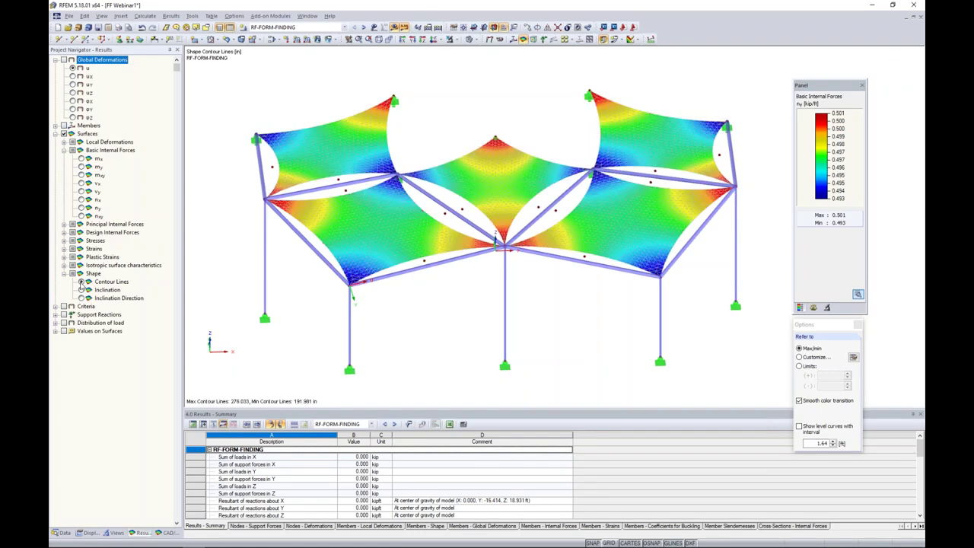
mouse_move(477, 290)
ctrl+middle_down()
mouse_move(480, 217)
mouse_move(478, 272)
ctrl+middle_up()
scroll(484, 270, up, 2)
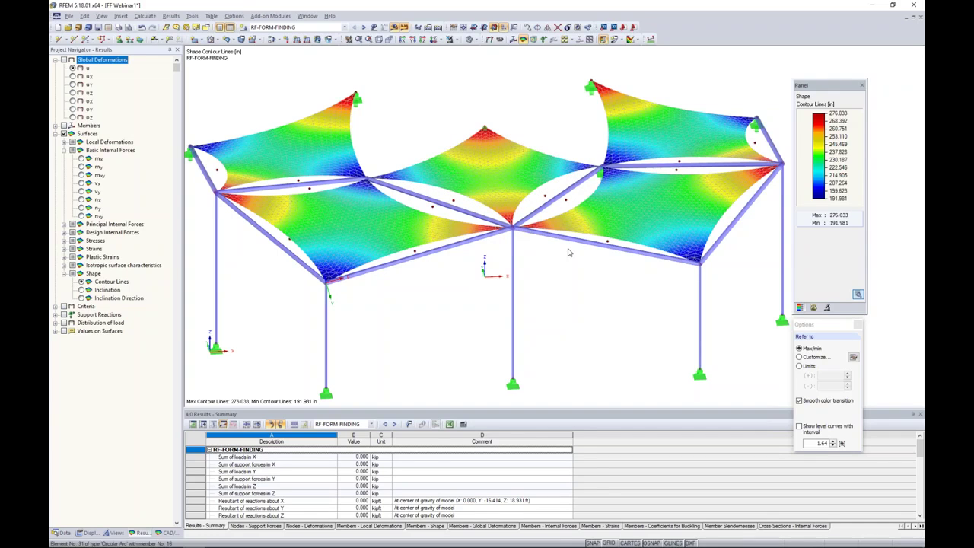
ctrl+middle_drag(542, 230, 510, 205)
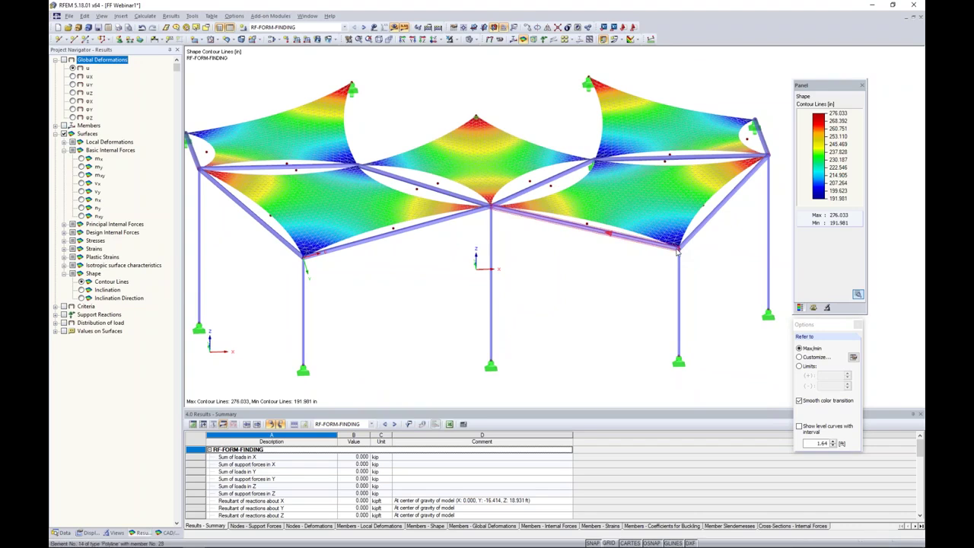
- Switch the Shape results to Inclination and examine the slopes of the middle and neighboring membranes up close
click(82, 290)
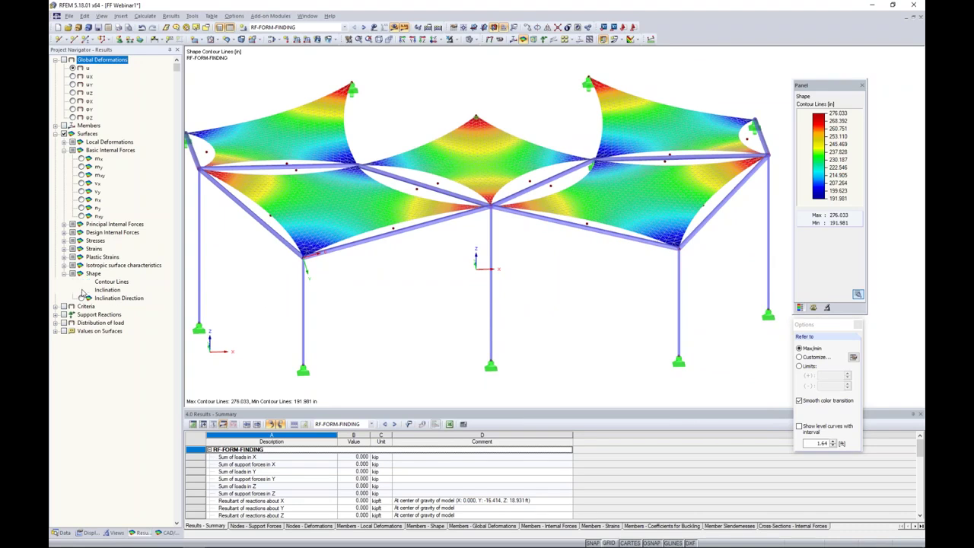
ctrl+middle_drag(548, 272, 542, 292)
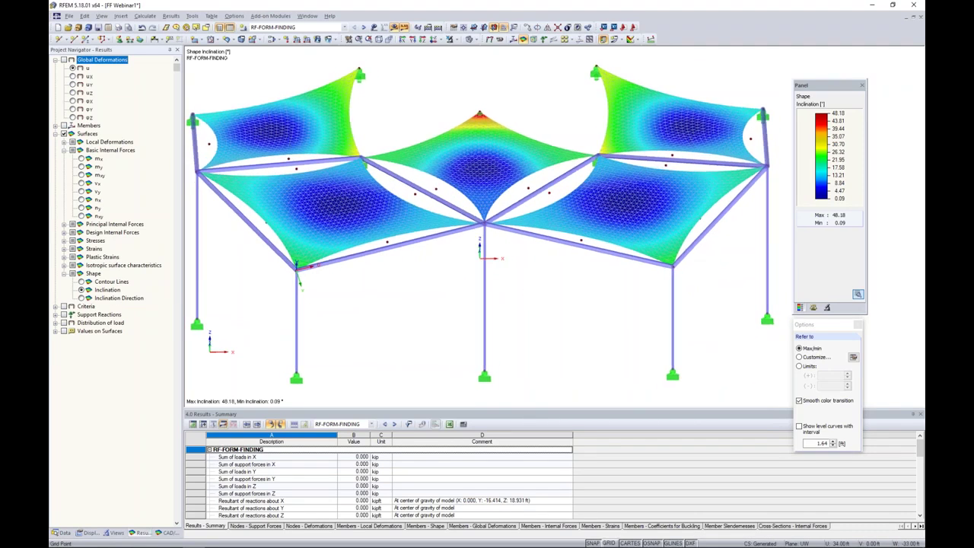
scroll(474, 118, up, 3)
scroll(473, 118, up, 1)
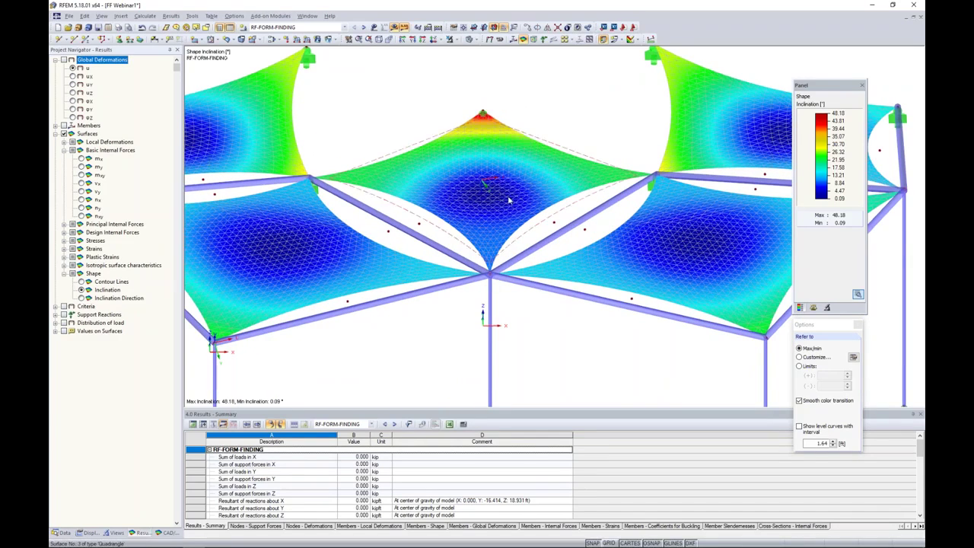
ctrl+middle_drag(553, 327, 525, 286)
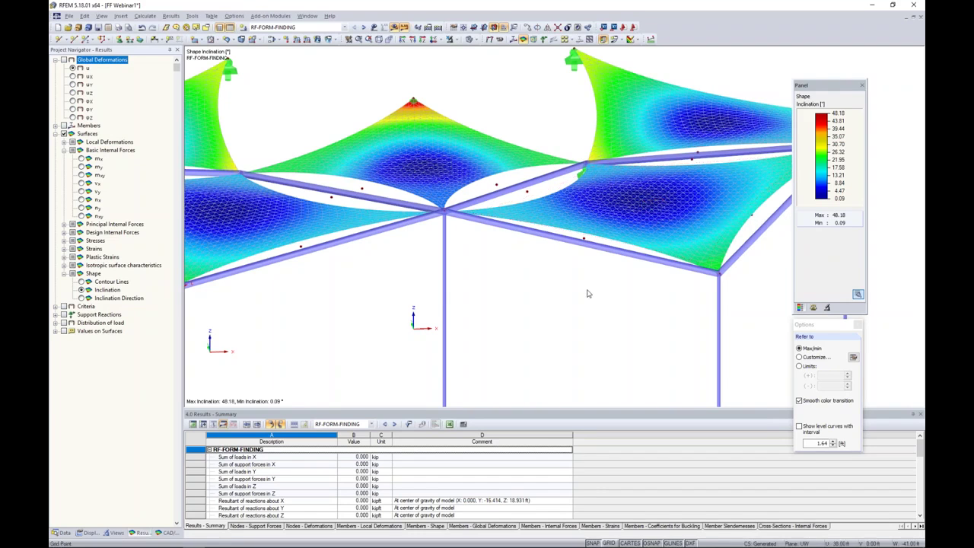
- Switch the Shape results to Inclination Direction and examine the direction vectors across the canopy membranes
scroll(587, 289, down, 2)
middle_drag(573, 297, 584, 282)
click(81, 298)
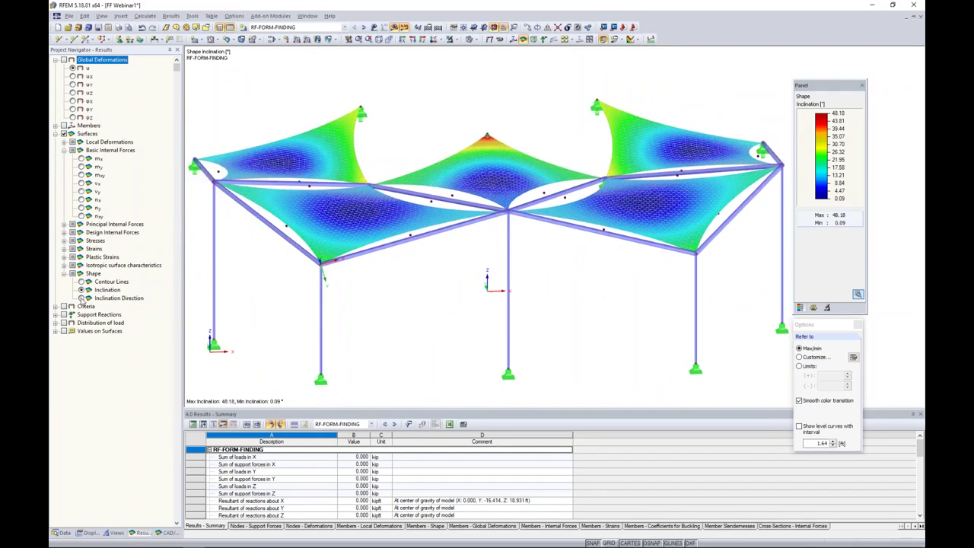
ctrl+middle_drag(525, 283, 527, 339)
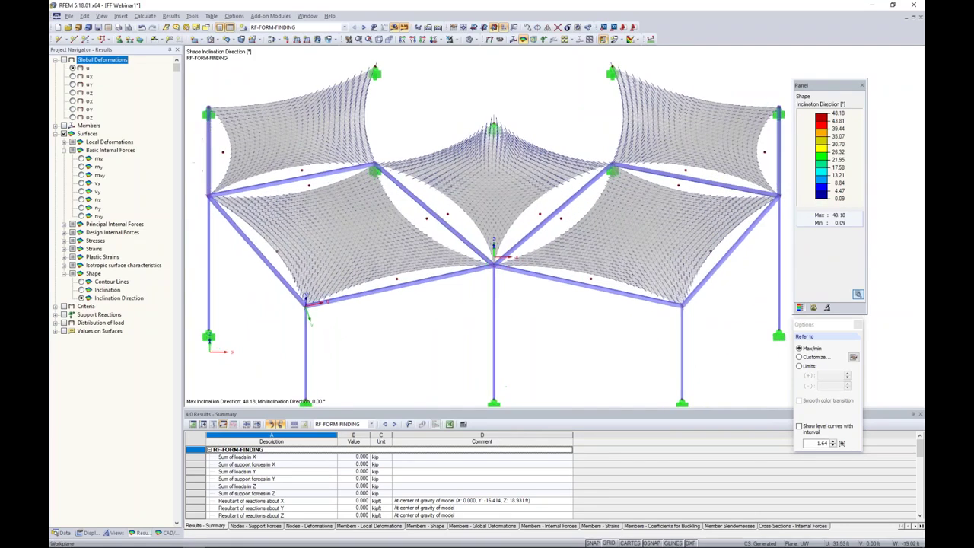
scroll(525, 180, up, 2)
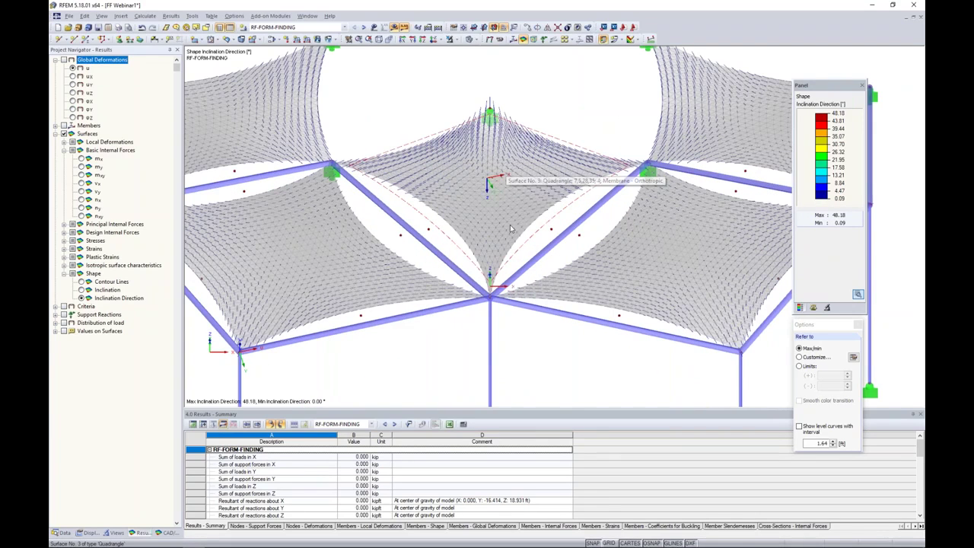
scroll(432, 357, down, 2)
ctrl+middle_drag(433, 358, 456, 264)
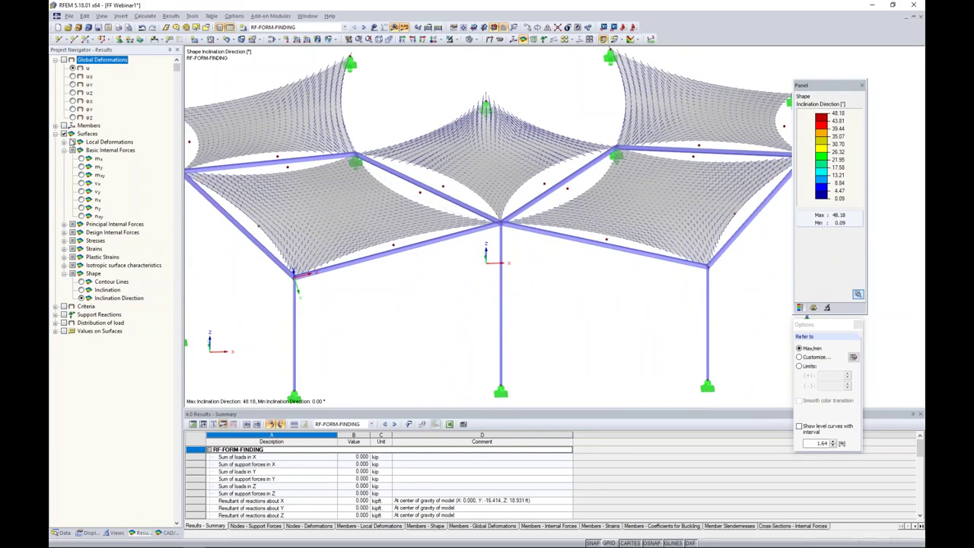
- Turn off the surface results and display the axial force N on the members
click(63, 133)
click(56, 126)
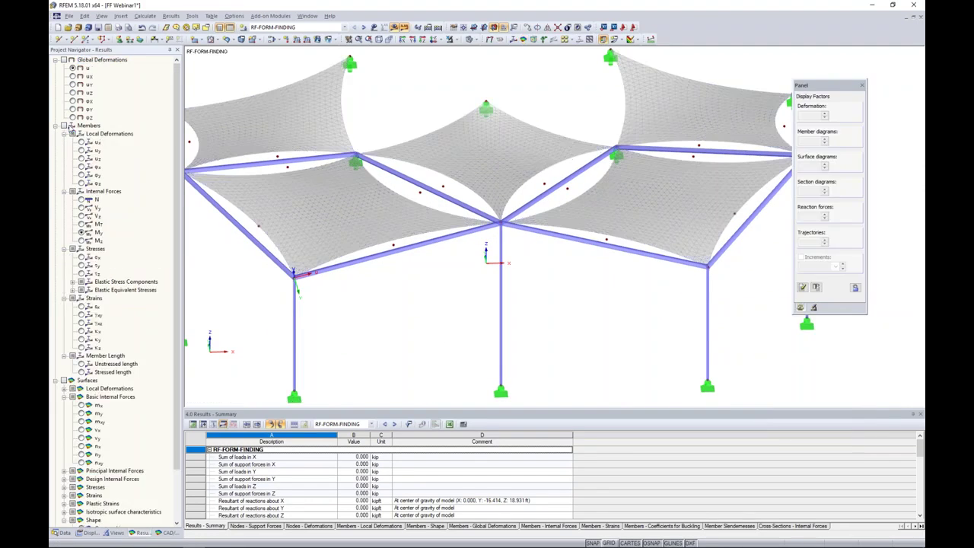
click(64, 126)
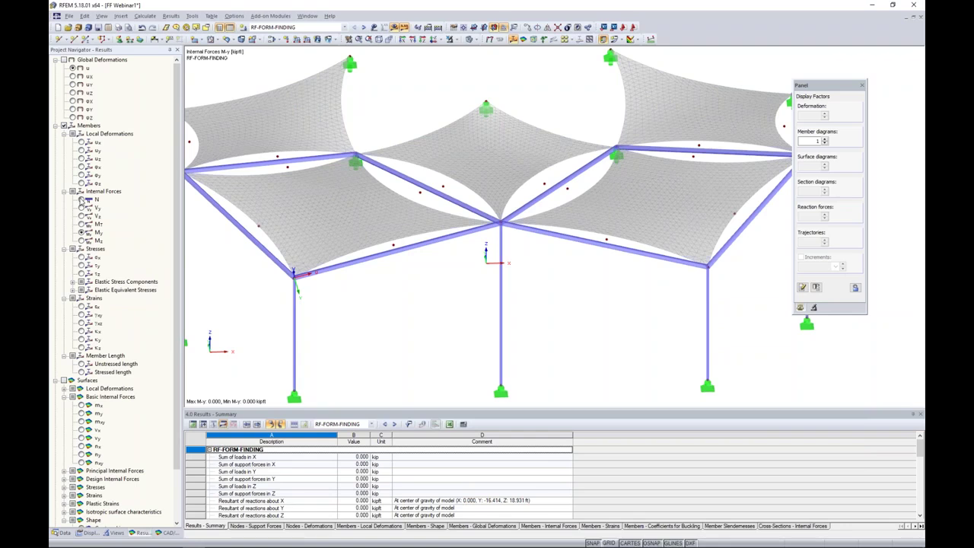
click(81, 199)
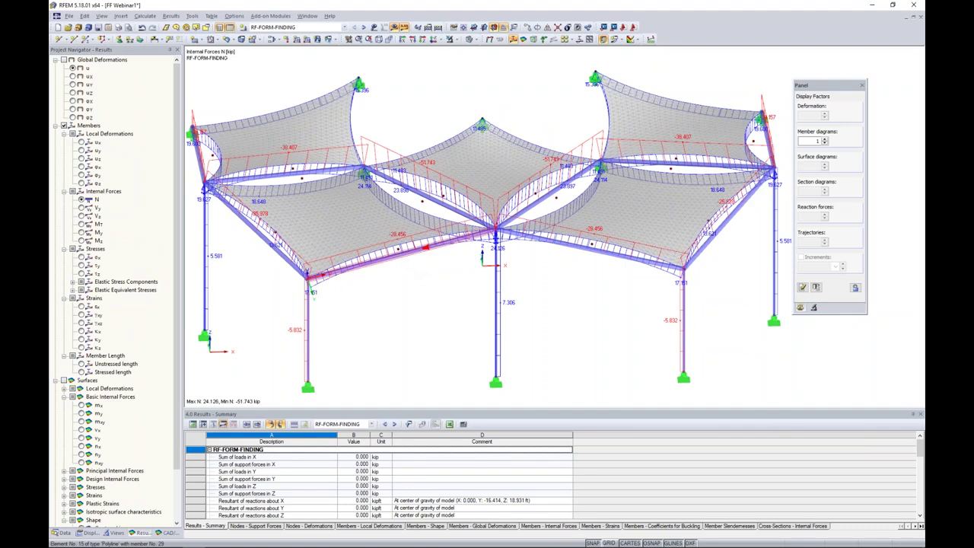
- Isolate the selected front beam using visibility by selected objects and inspect its axial force diagram up close
click(452, 39)
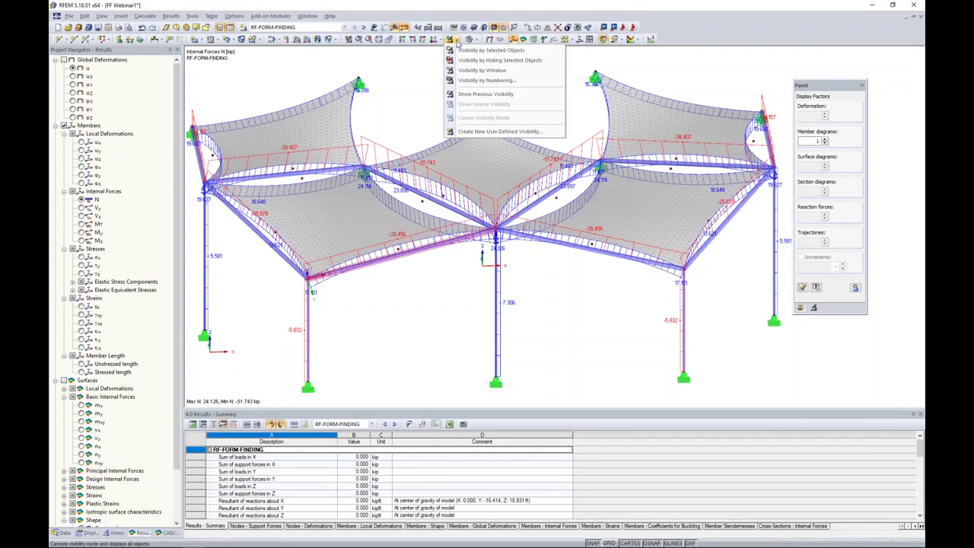
click(464, 50)
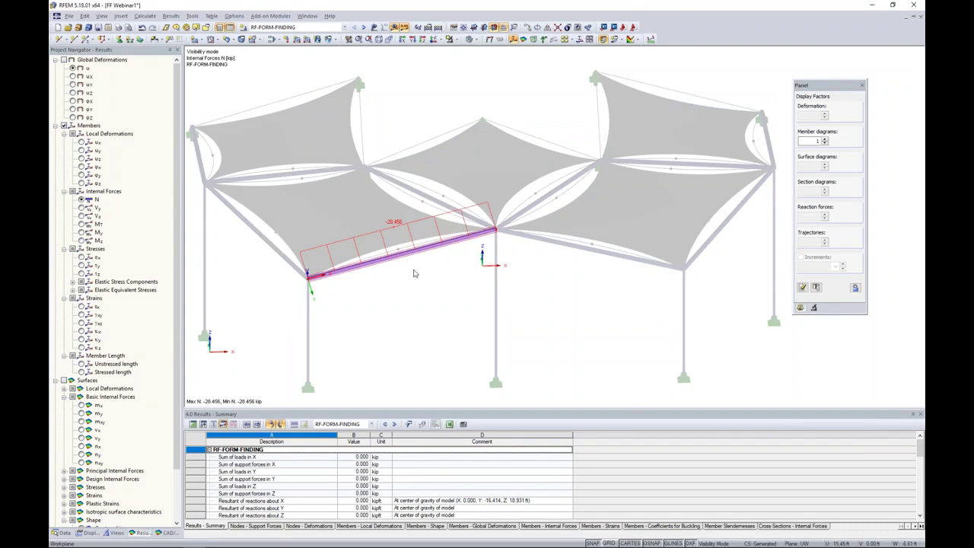
ctrl+middle_drag(411, 287, 433, 284)
scroll(411, 255, up, 3)
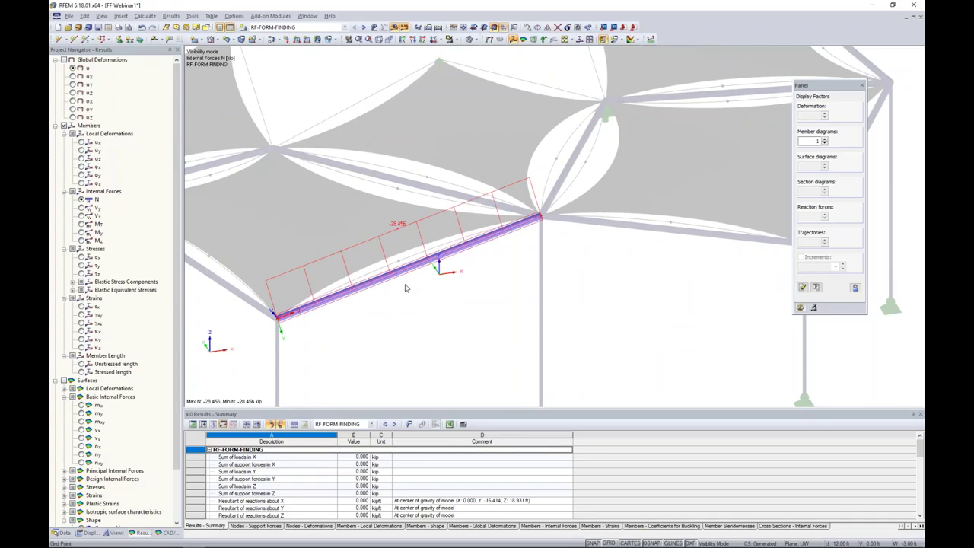
- View the isolated beam's result diagrams, adding global deformations u-Y and u-Z, and close the diagram window
right_click(406, 285)
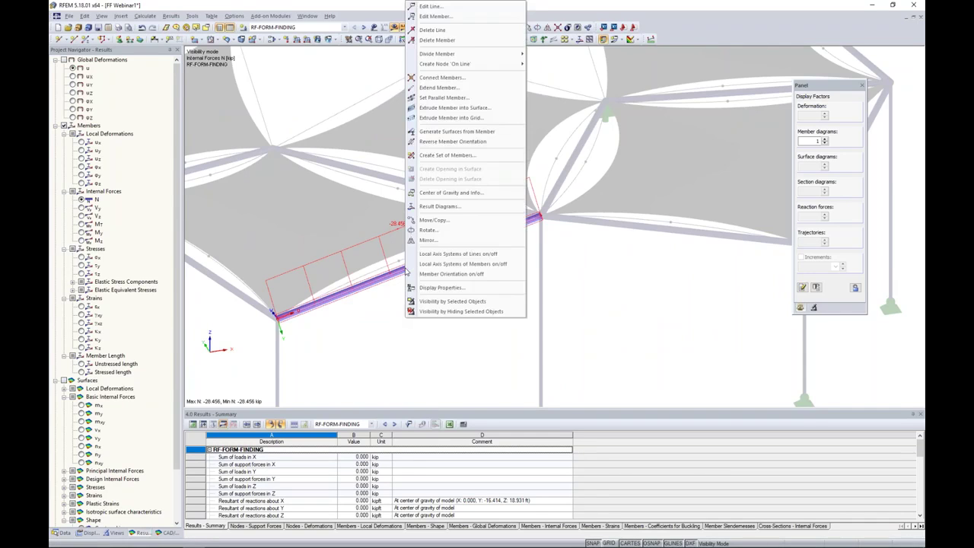
click(439, 206)
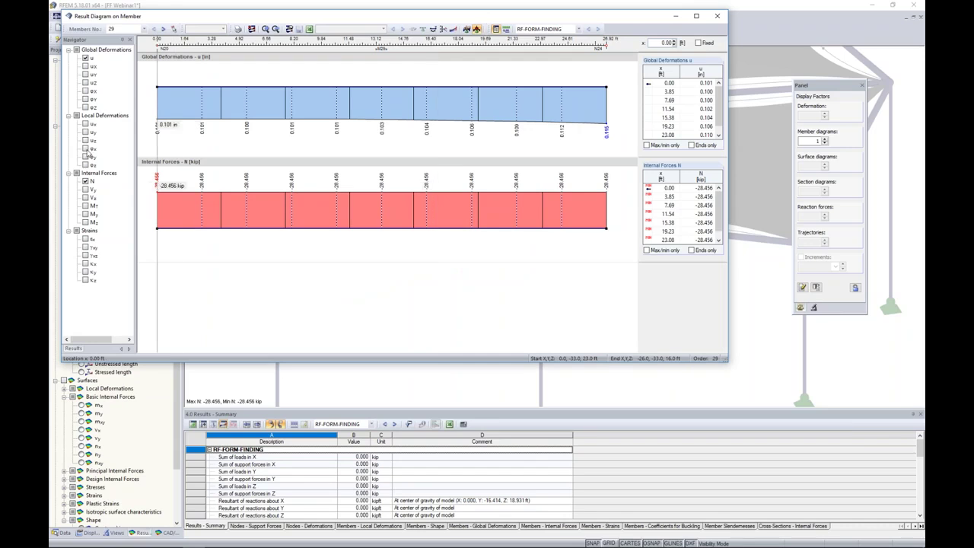
click(85, 75)
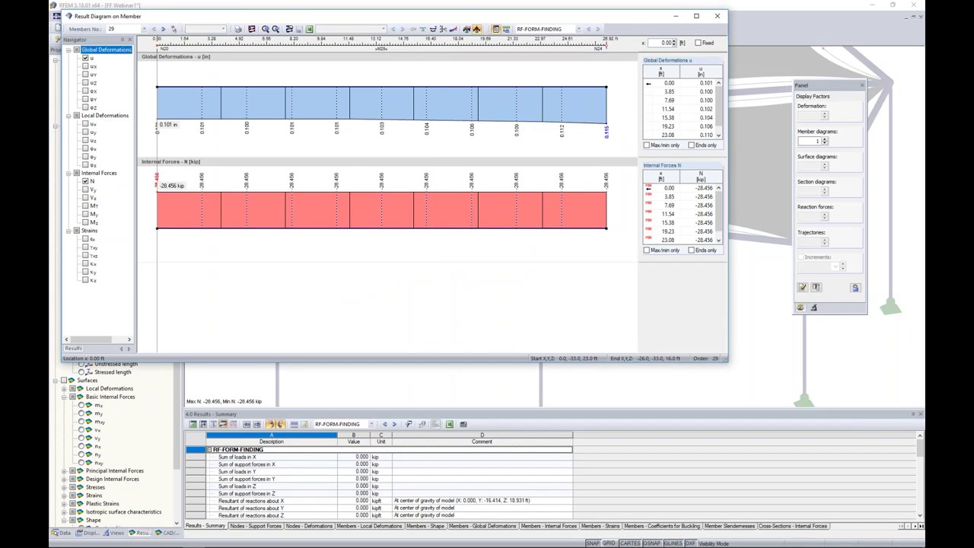
click(85, 82)
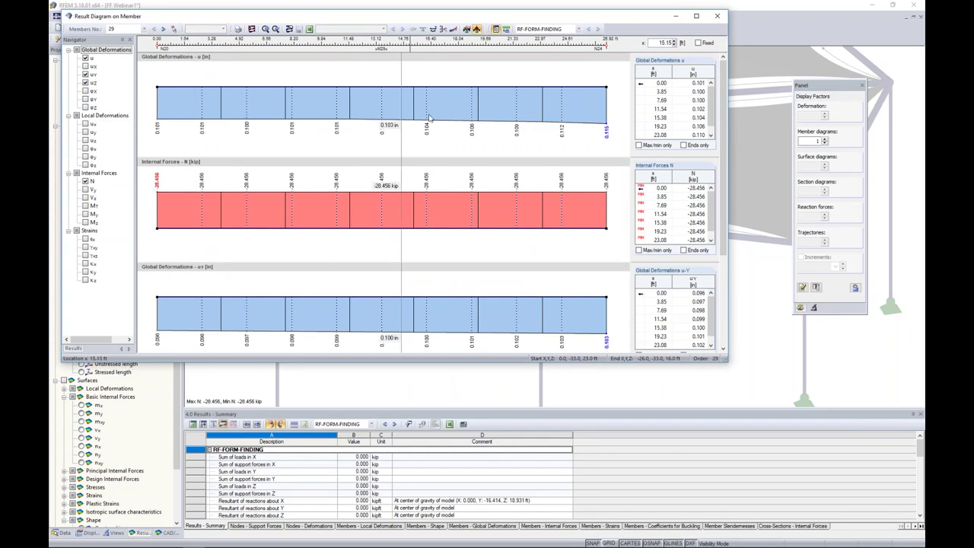
click(717, 15)
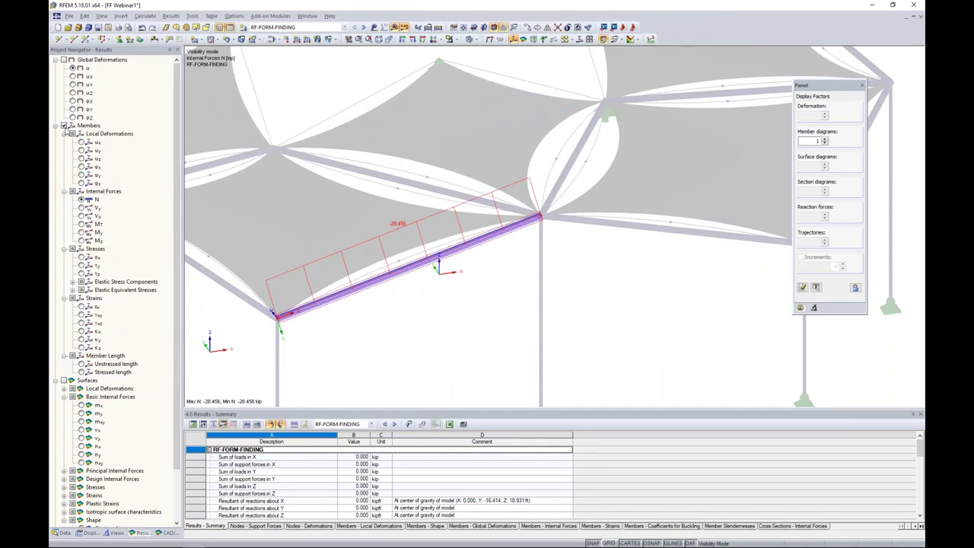
- Cancel the visibility mode and review the axial forces N across the whole canopy structure
click(451, 39)
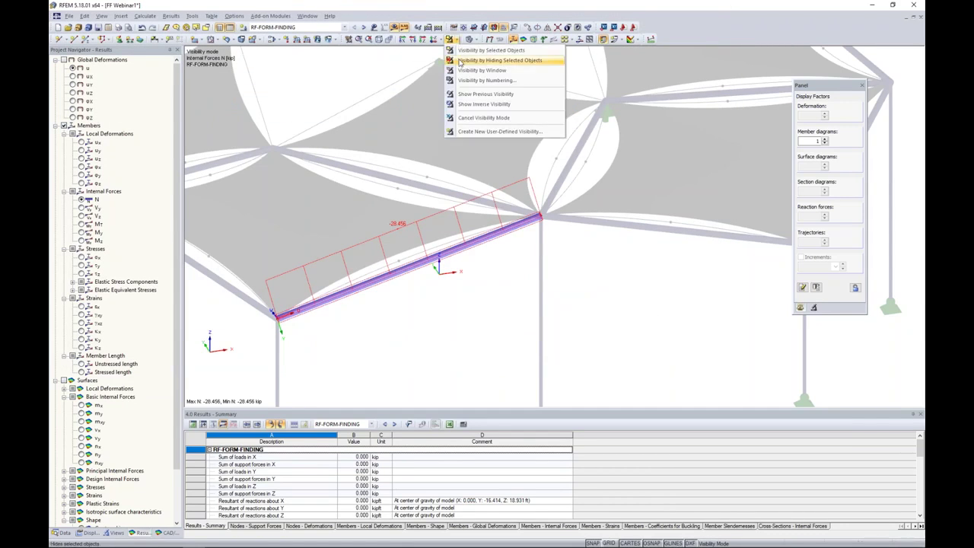
click(468, 119)
scroll(511, 288, down, 3)
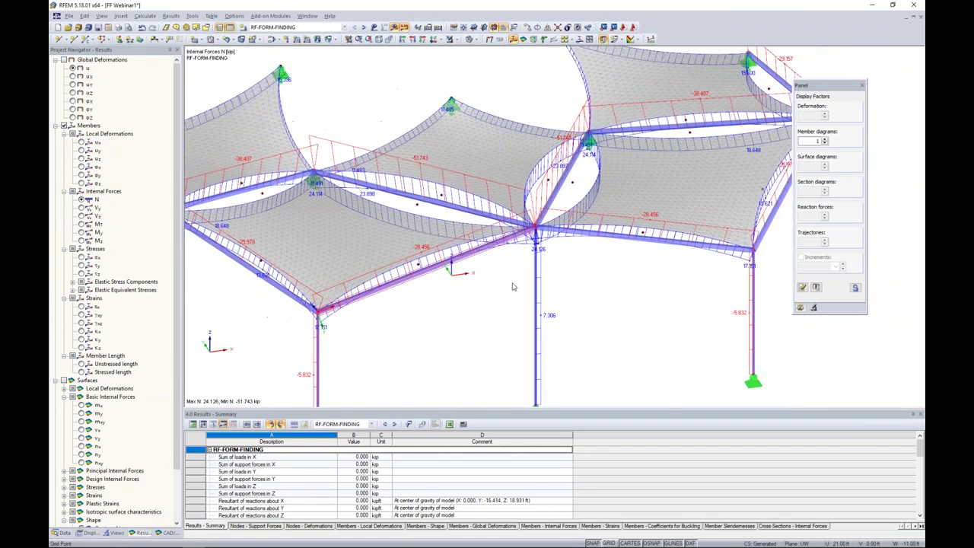
ctrl+middle_drag(513, 287, 471, 247)
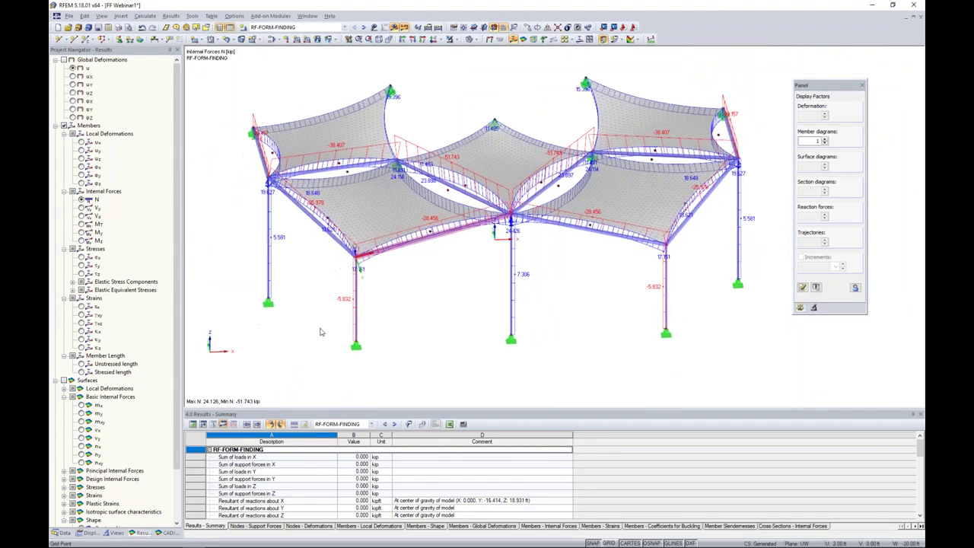
- Limit the generated visibility to members of type Cable and inspect the axial forces N along the membrane edges
click(115, 532)
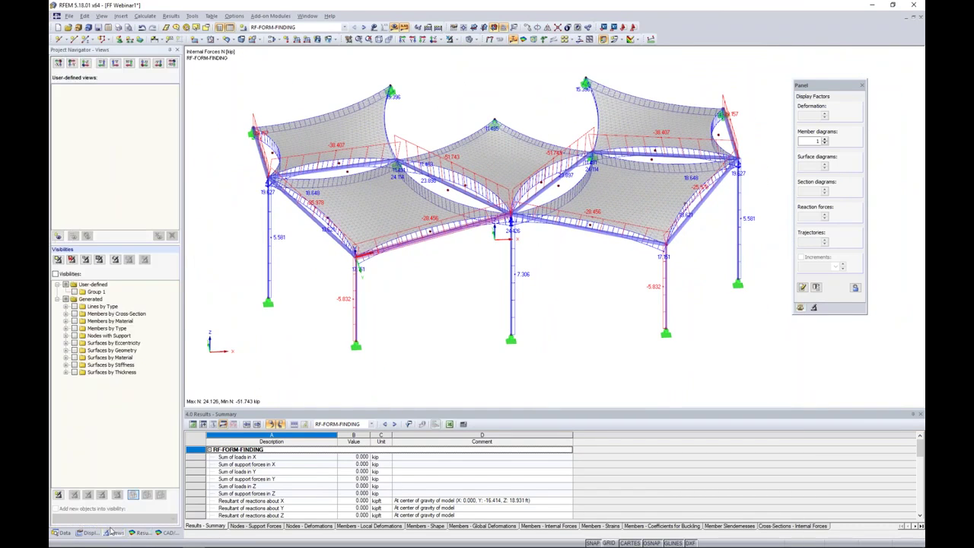
click(65, 328)
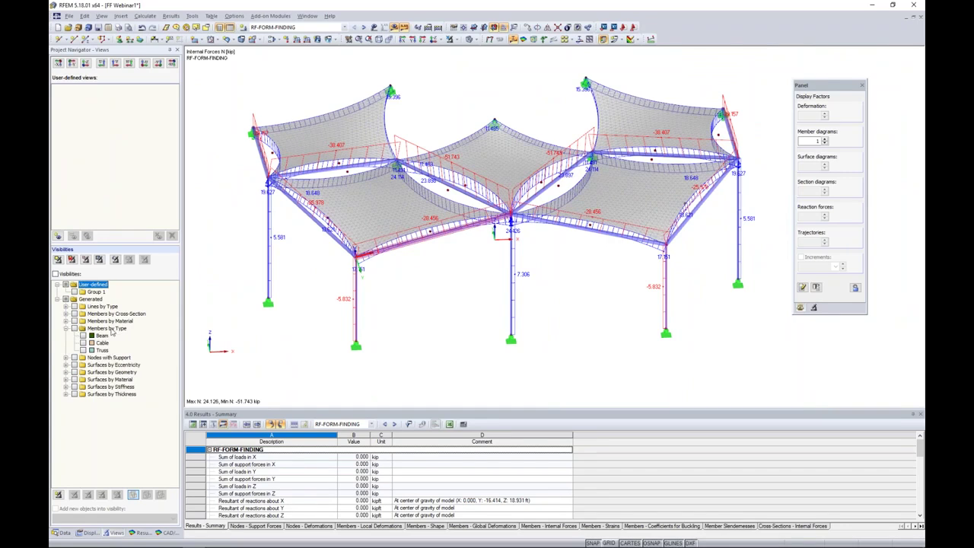
click(84, 343)
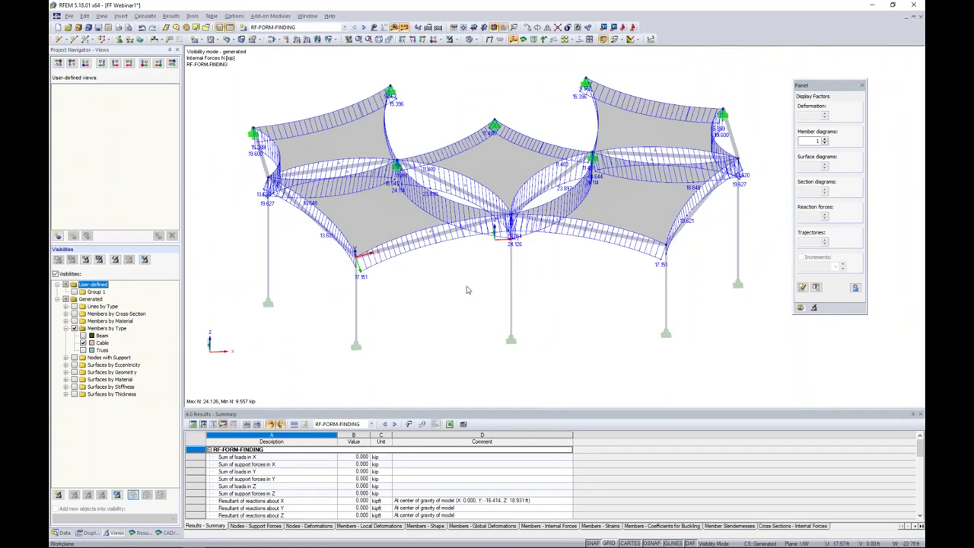
ctrl+middle_drag(467, 286, 447, 264)
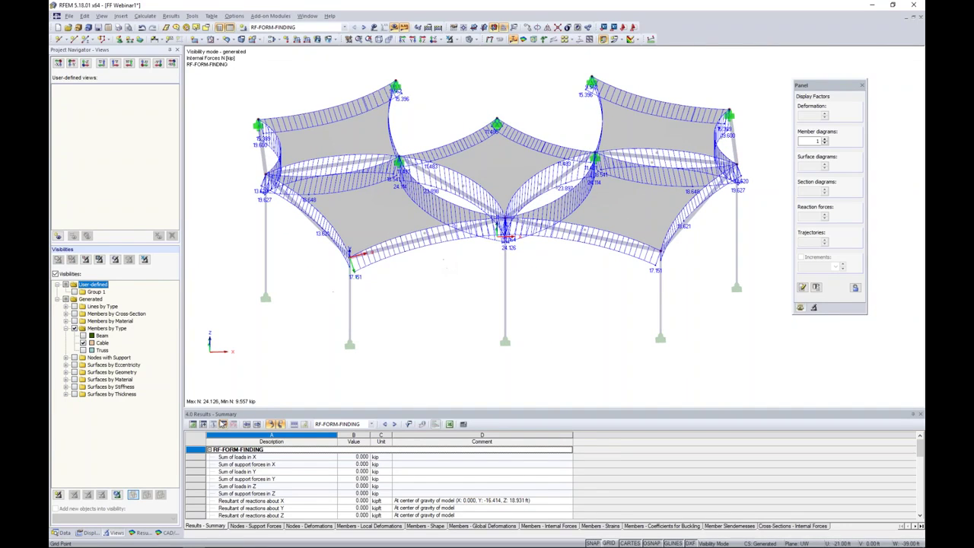
click(134, 533)
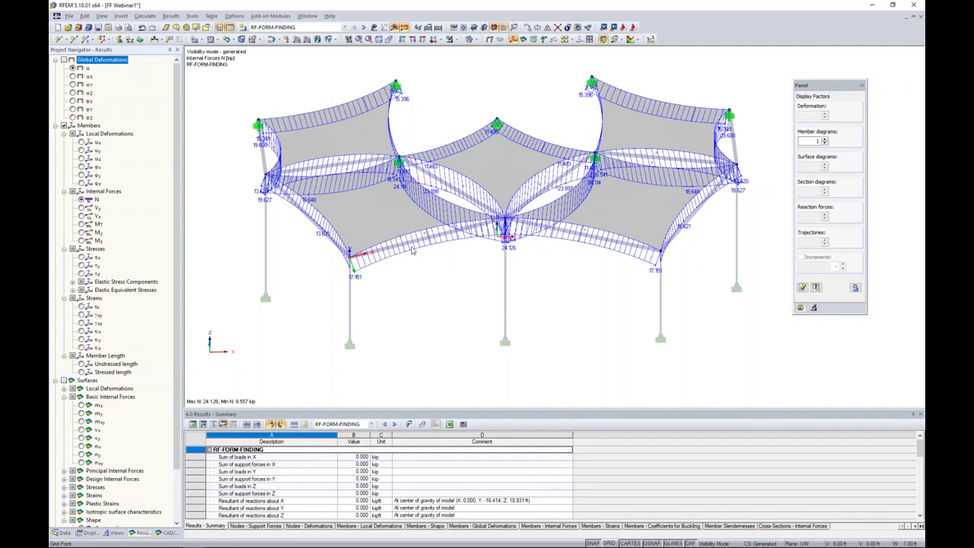
scroll(411, 251, up, 2)
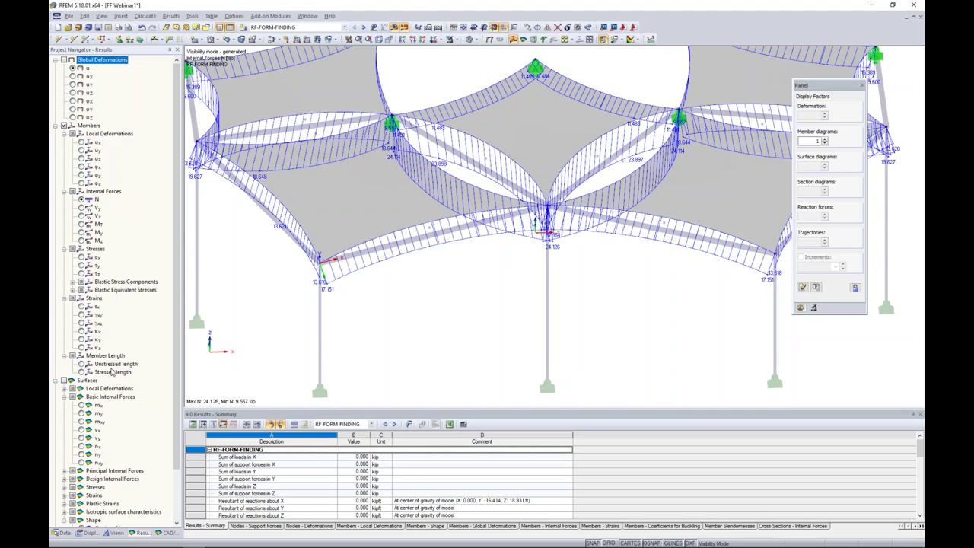
- Display the cables' stressed and unstressed member lengths alternately to compare them on the canopy model
click(81, 372)
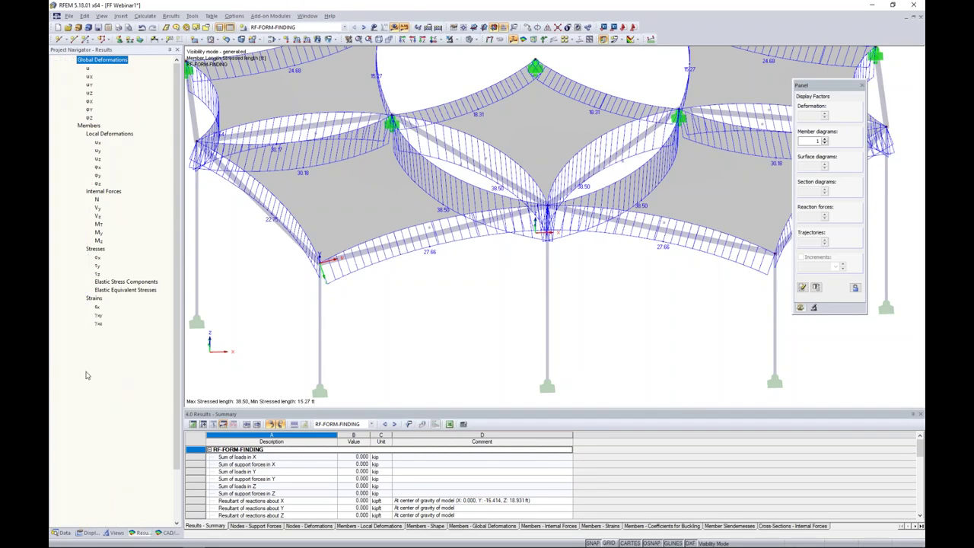
middle_drag(417, 264, 439, 304)
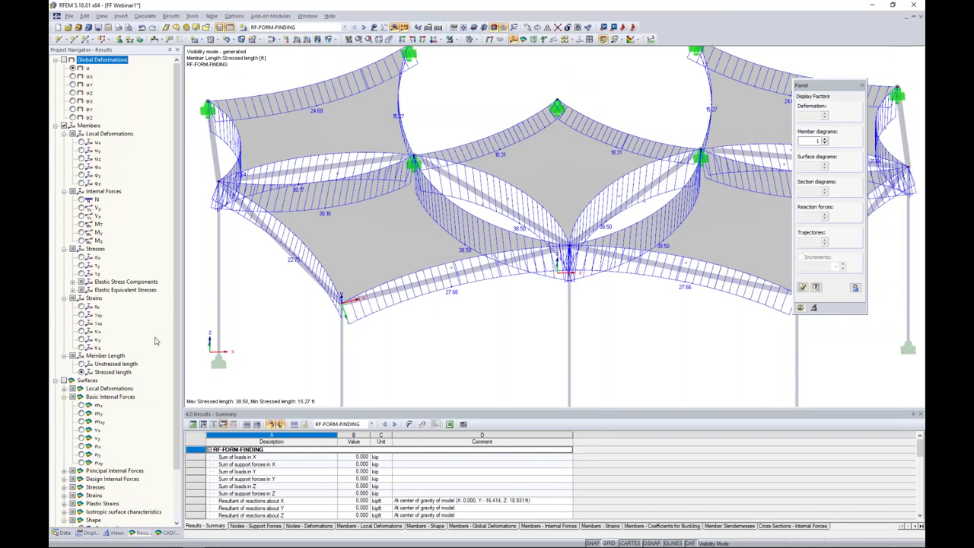
click(81, 363)
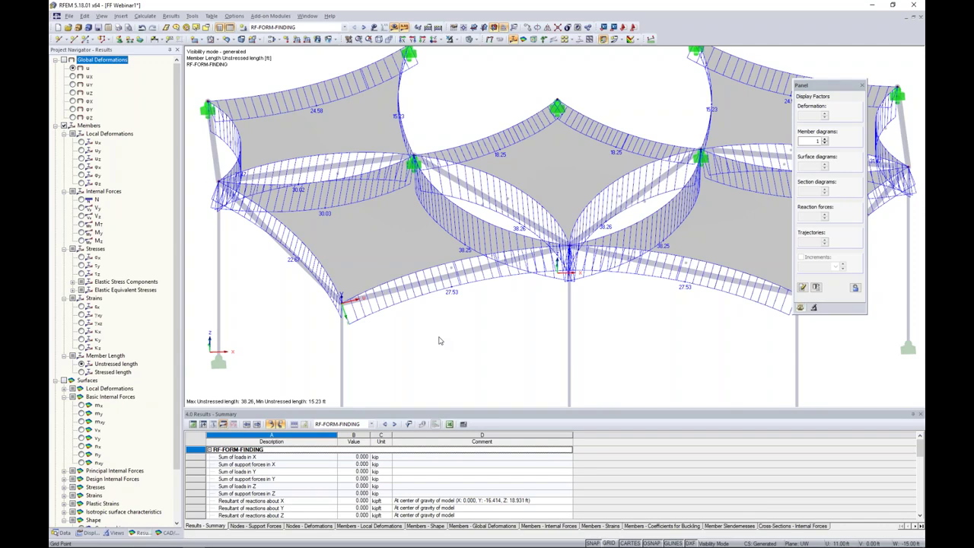
click(82, 373)
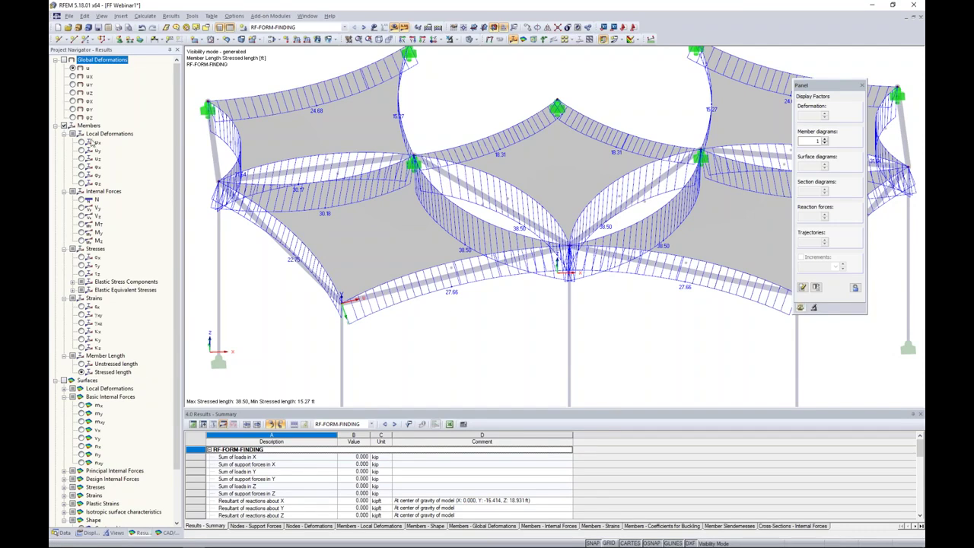
- Hide the member results and cancel the generated visibility mode so the whole model is shown
click(64, 126)
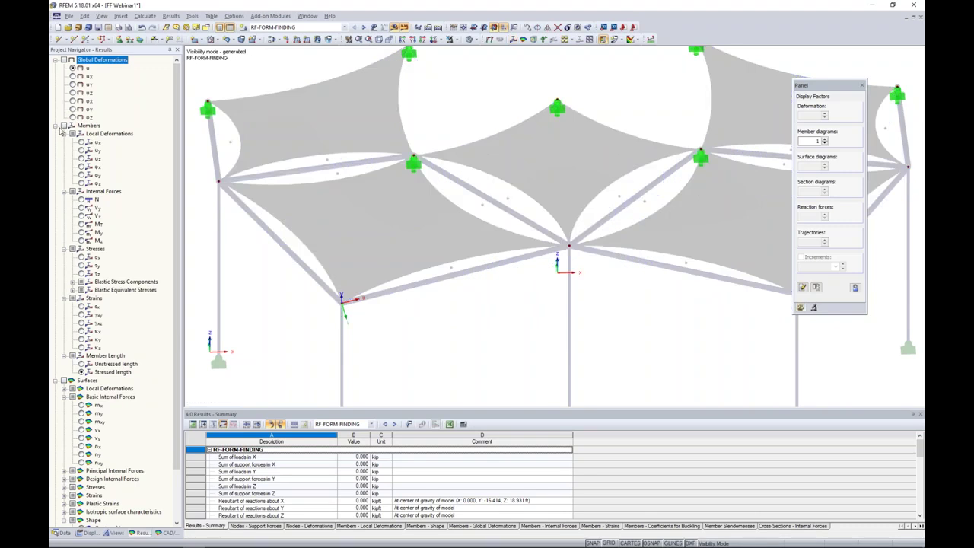
click(55, 126)
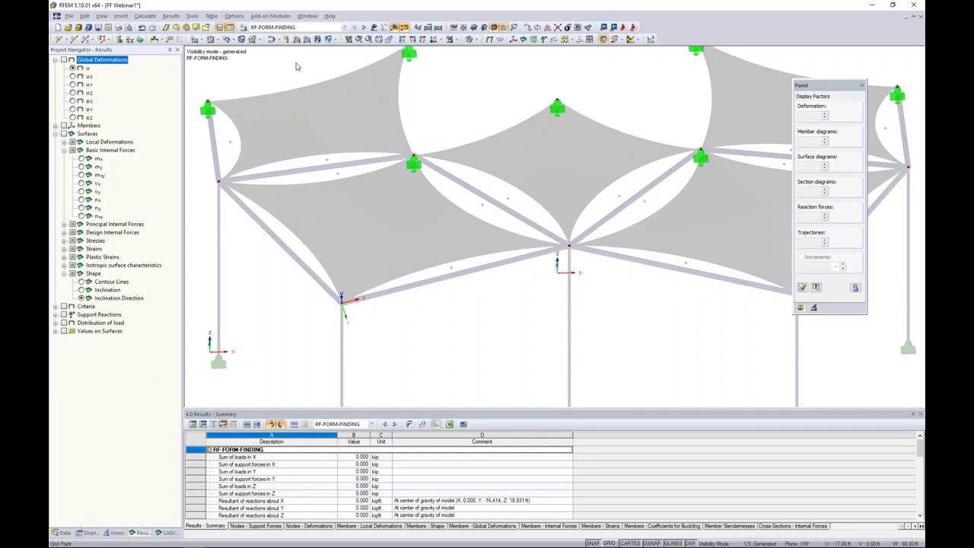
click(434, 41)
- Display the nodal support reactions and examine their components at the canopy's upper supports and column bases
click(55, 315)
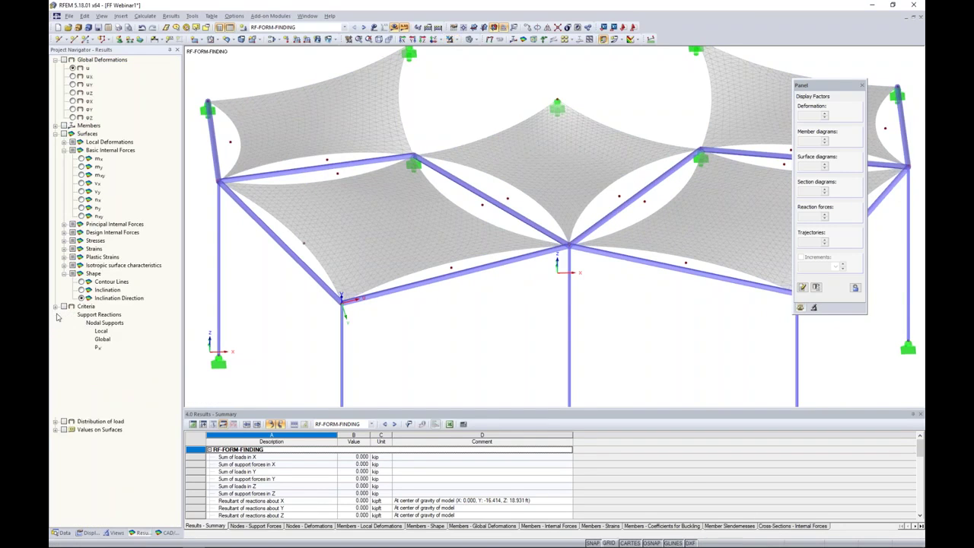
click(64, 315)
scroll(449, 184, down, 2)
scroll(451, 185, down, 2)
ctrl+middle_drag(525, 163, 594, 154)
scroll(595, 154, down, 1)
scroll(571, 146, up, 2)
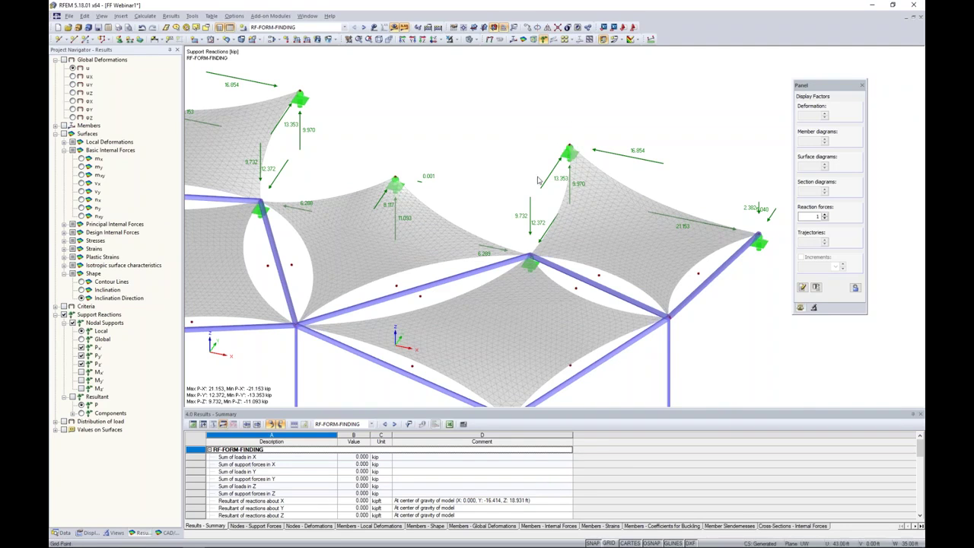
ctrl+middle_drag(406, 304, 511, 256)
scroll(510, 256, down, 1)
scroll(510, 256, down, 1)
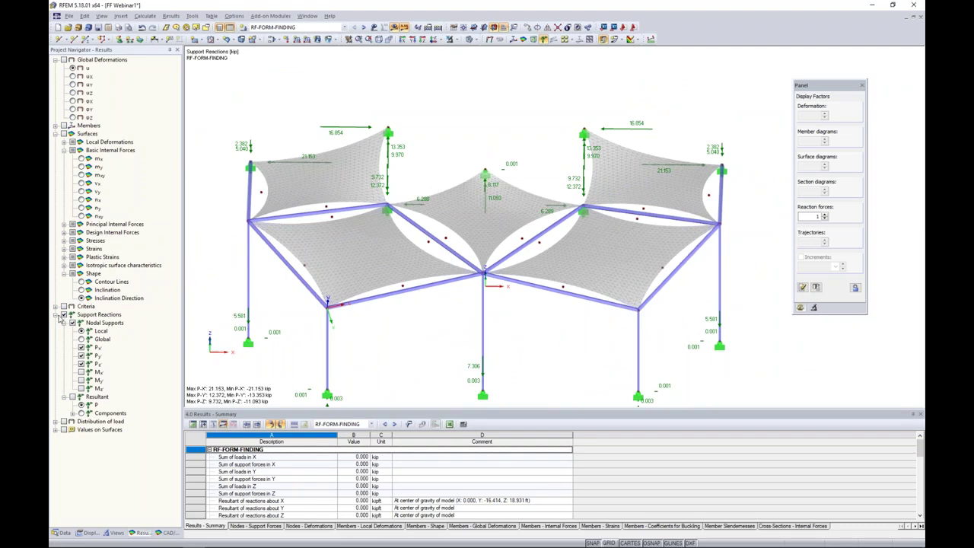
- Hide the support reactions on the model
click(56, 315)
click(63, 314)
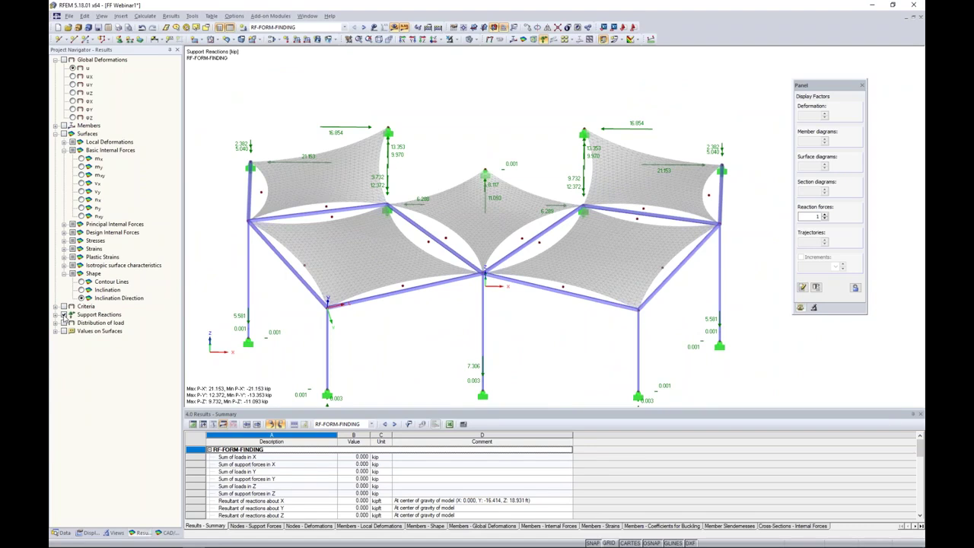
ctrl+middle_drag(459, 337, 484, 282)
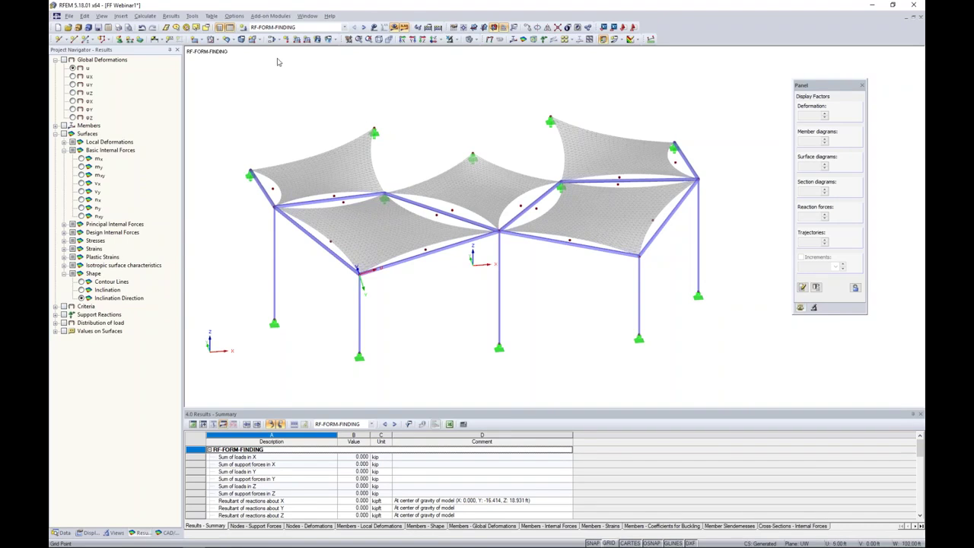
- Describe load case LC1 as Self-Weight, with action category Form-Finding and an active self-weight factor of -1 in Z
click(243, 27)
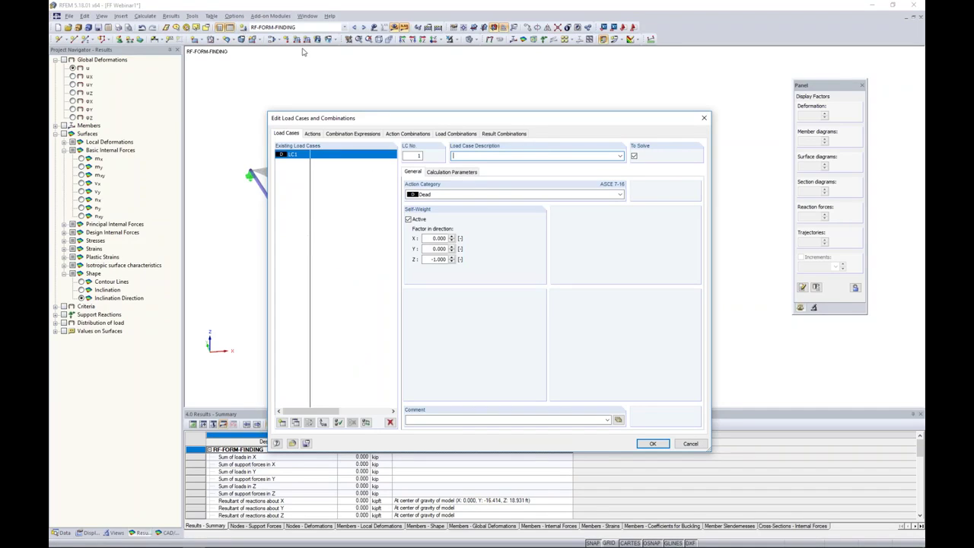
drag(459, 121, 460, 105)
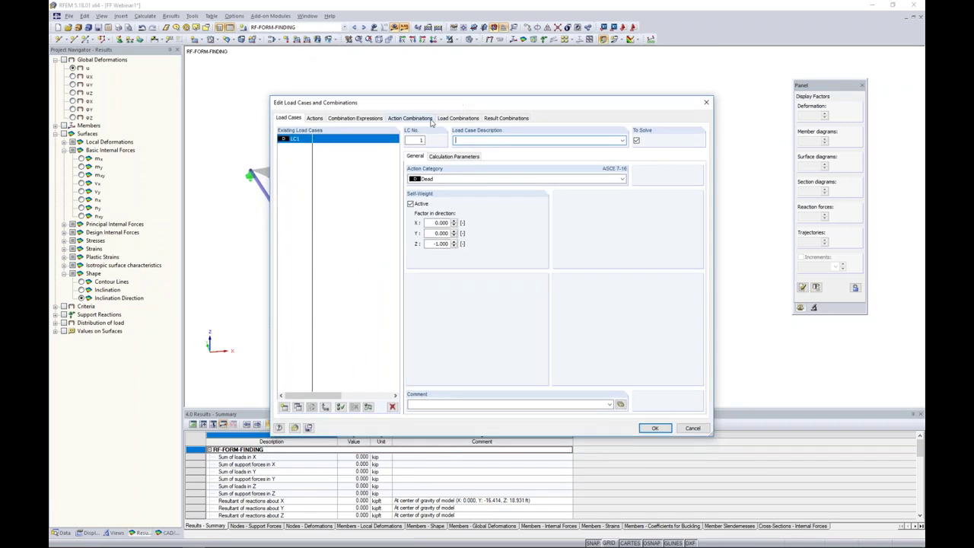
text(Self-Weight)
click(428, 180)
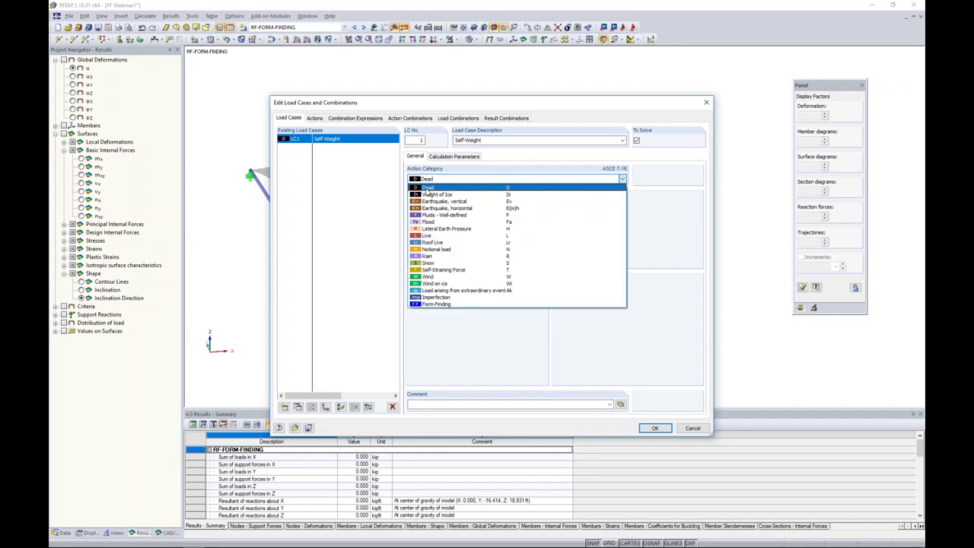
click(437, 304)
click(488, 282)
double_click(440, 243)
text(-1)
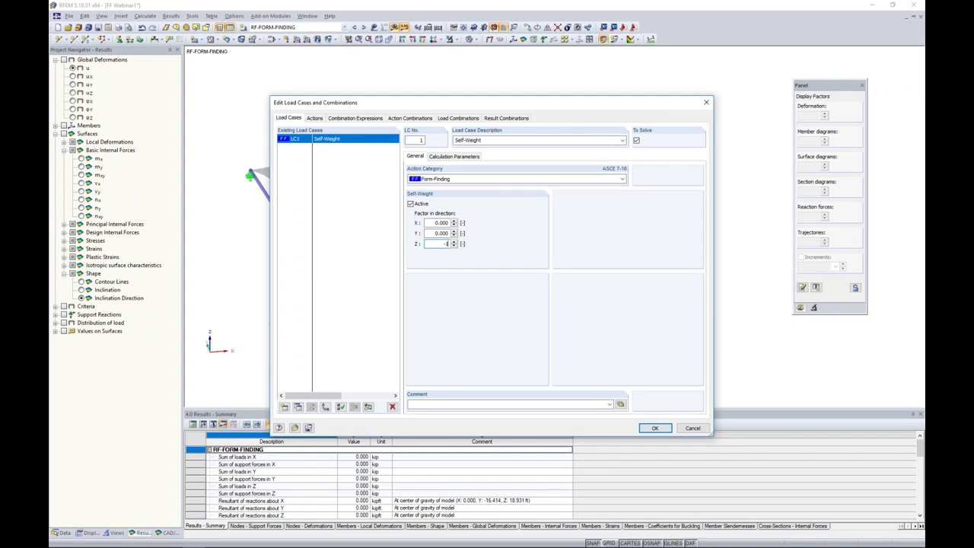
click(443, 223)
- Add load case LC2 described as Live with action category Live, accepting deletion of the existing results
click(285, 408)
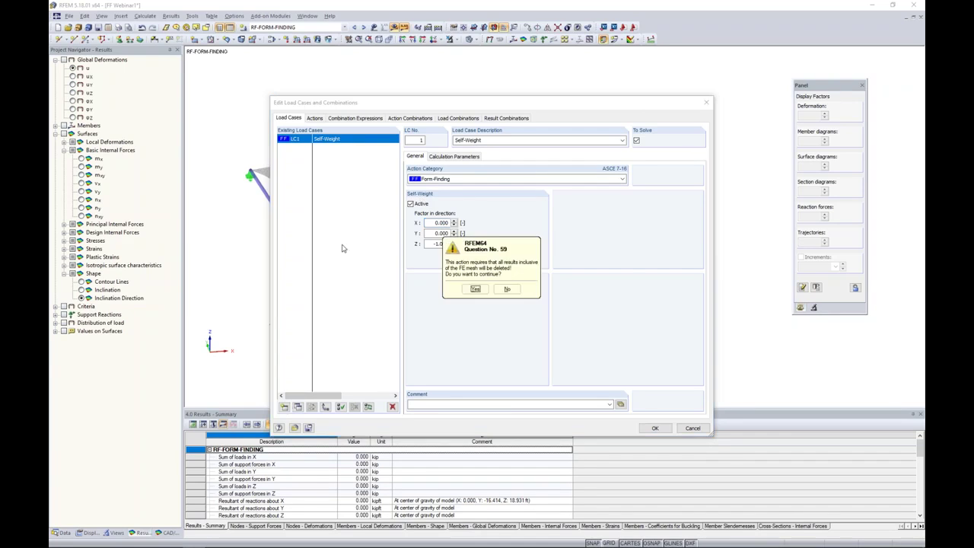
click(474, 290)
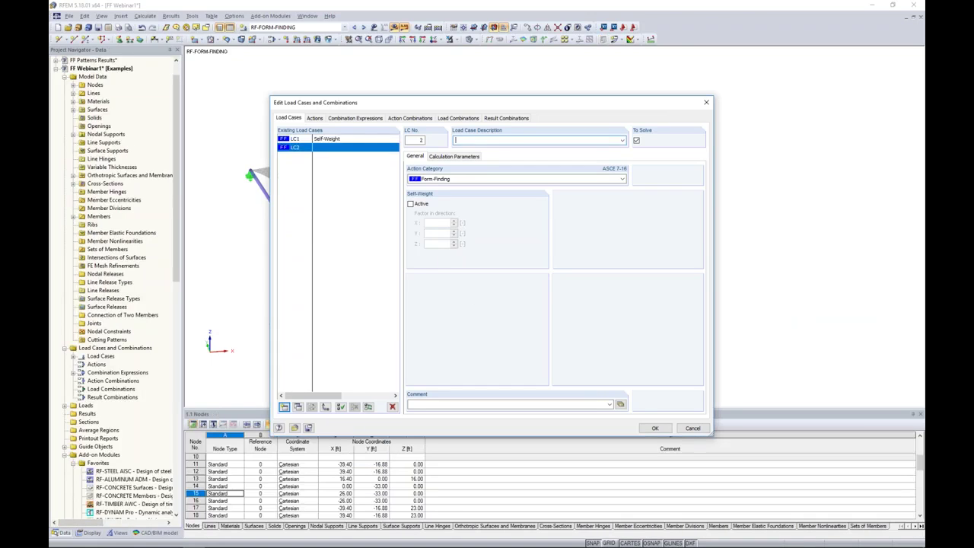
click(436, 179)
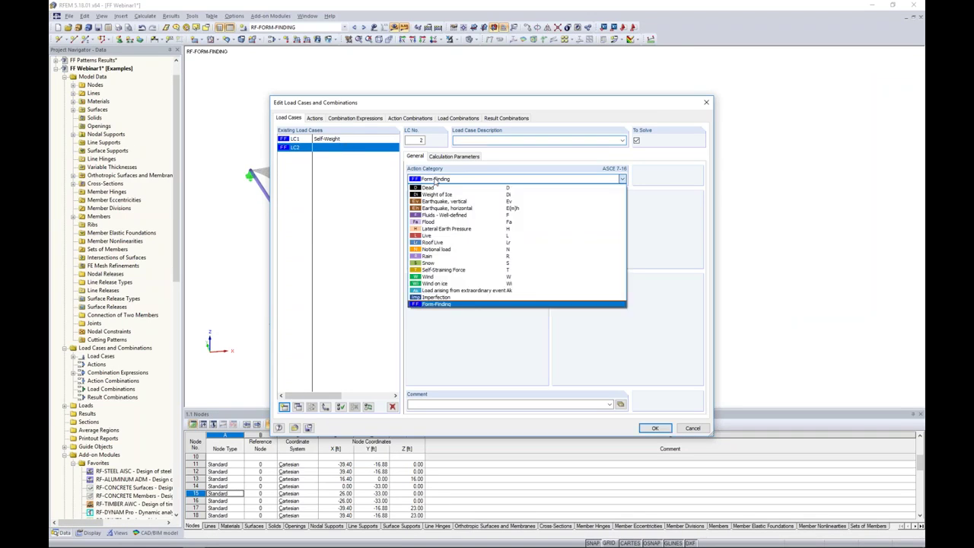
click(437, 237)
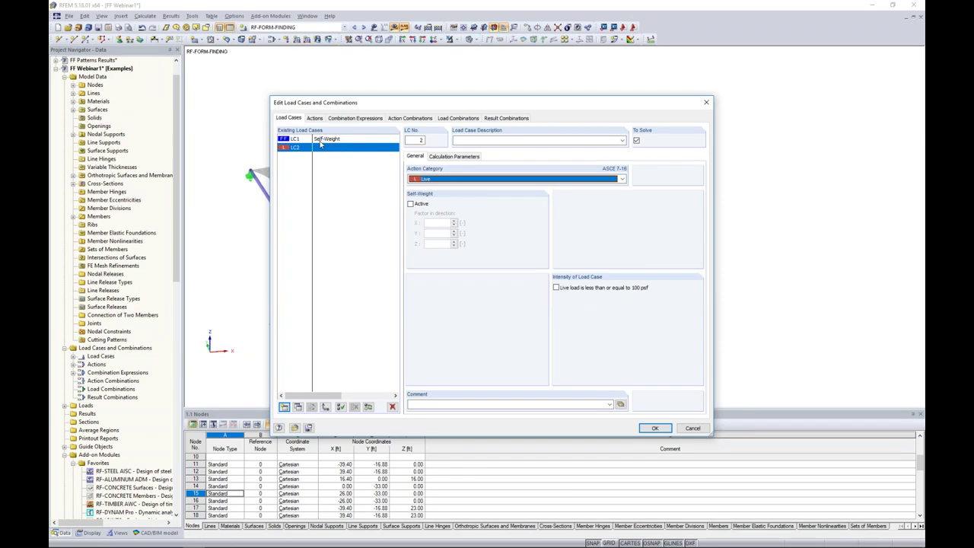
click(476, 140)
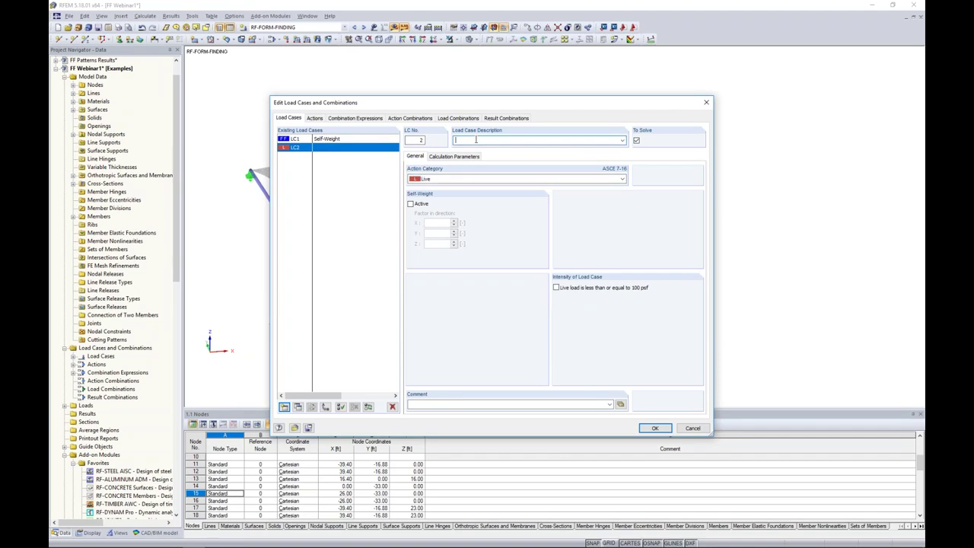
text(Live)
- Add load case LC3 described as Snow with action category Snow
click(284, 407)
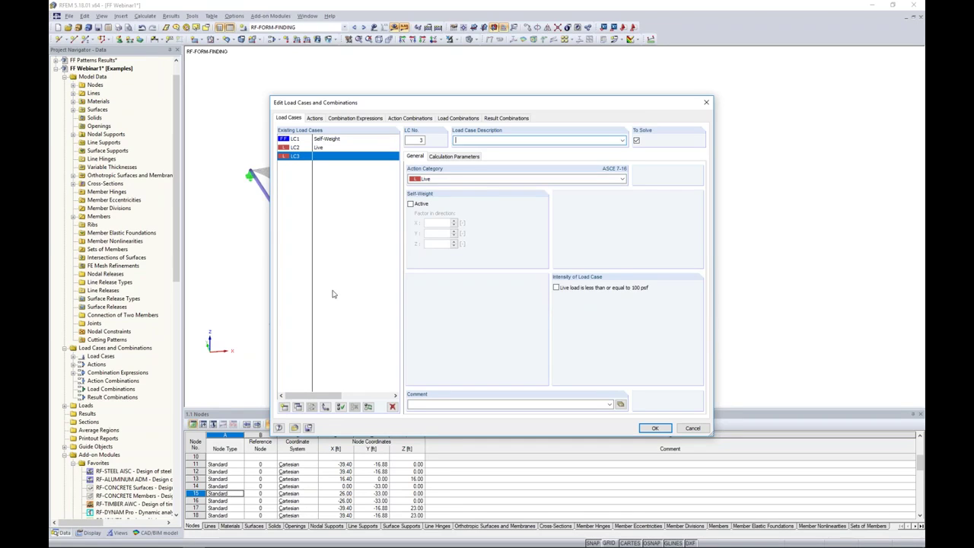
text(Snow)
click(433, 179)
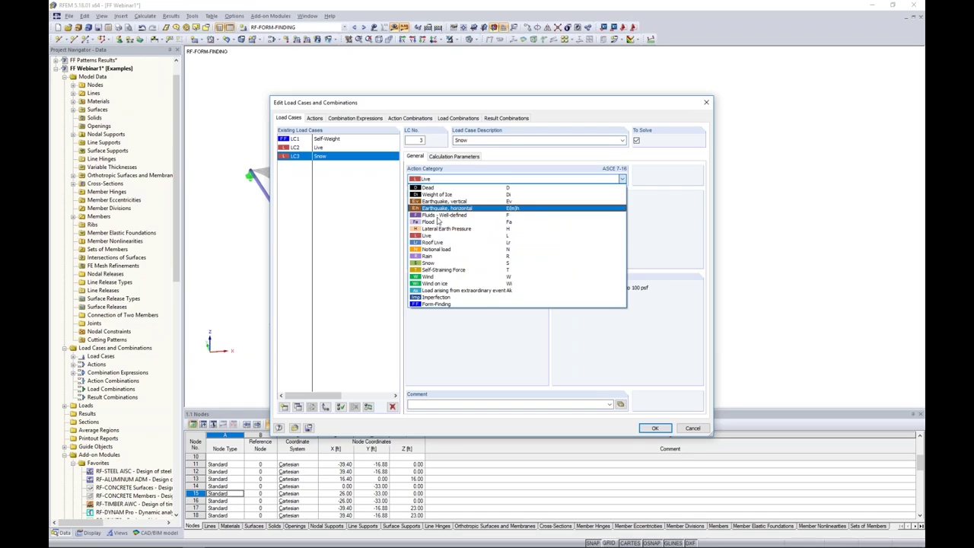
click(436, 268)
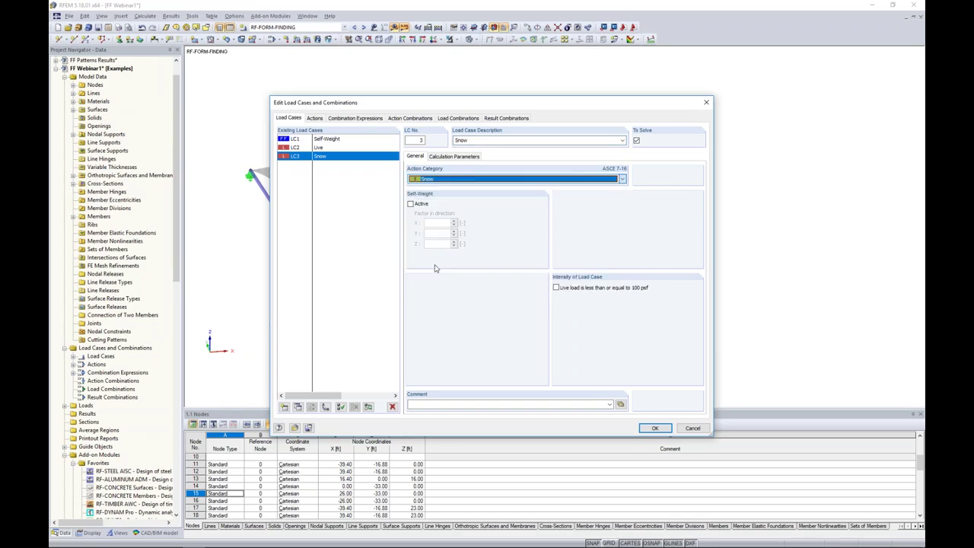
- Add load case LC4 described as Wind X Pressure with action category Wind
click(285, 407)
text(Wind X Pressure)
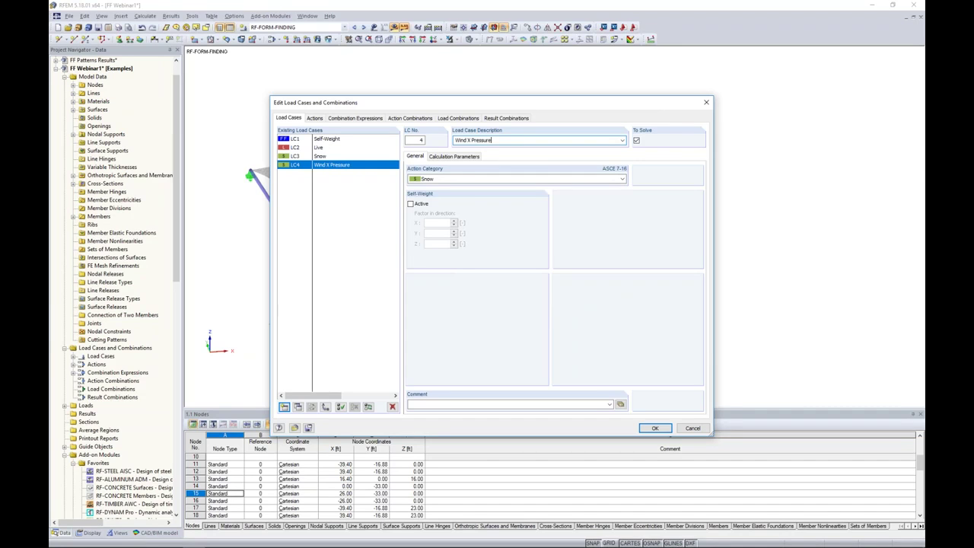
click(432, 180)
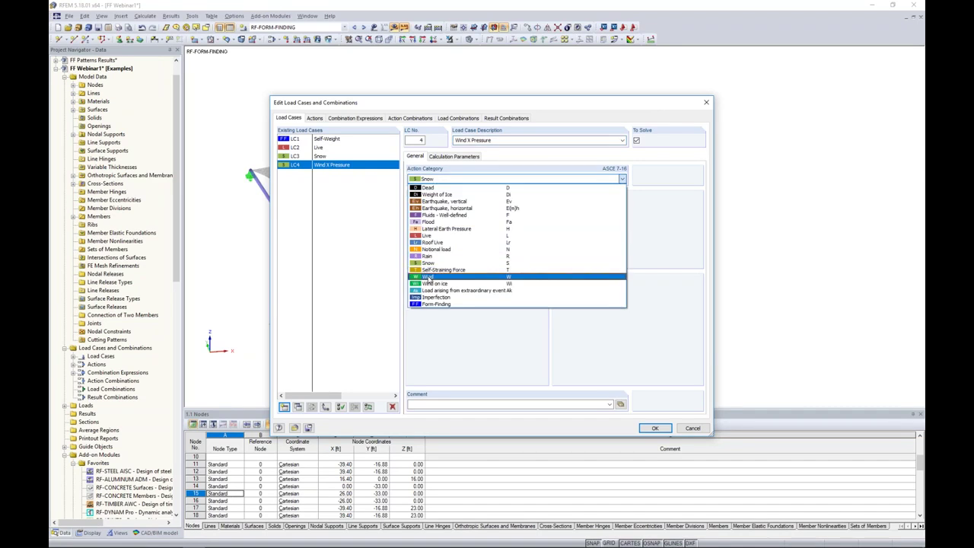
click(428, 277)
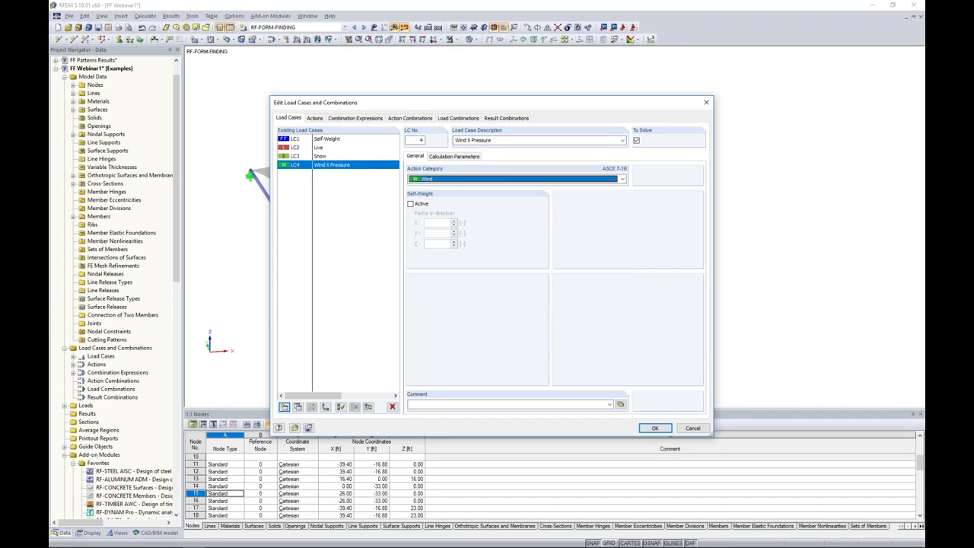
- Copy the Wind X Pressure load case and rename the copy Wind X Uplift
click(298, 407)
double_click(481, 141)
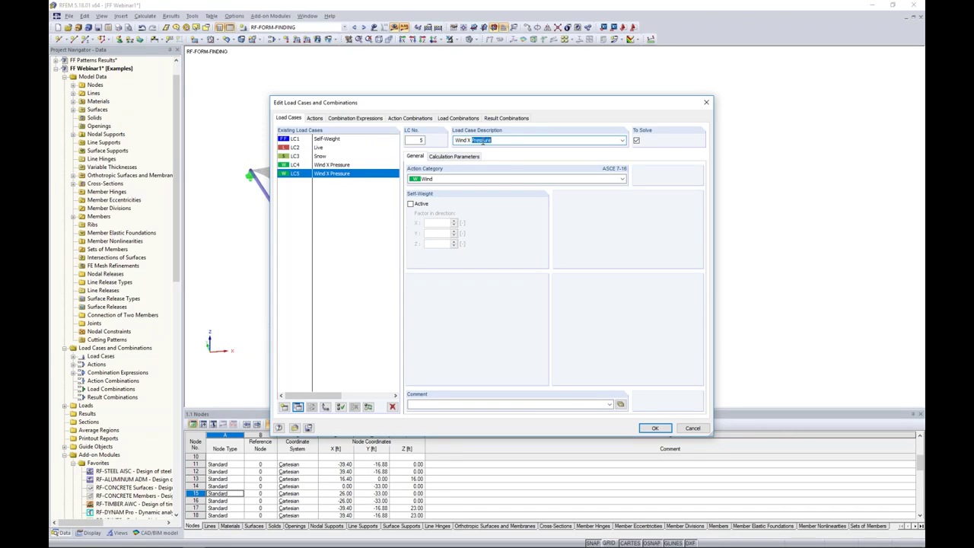
text(Uplift)
click(332, 166)
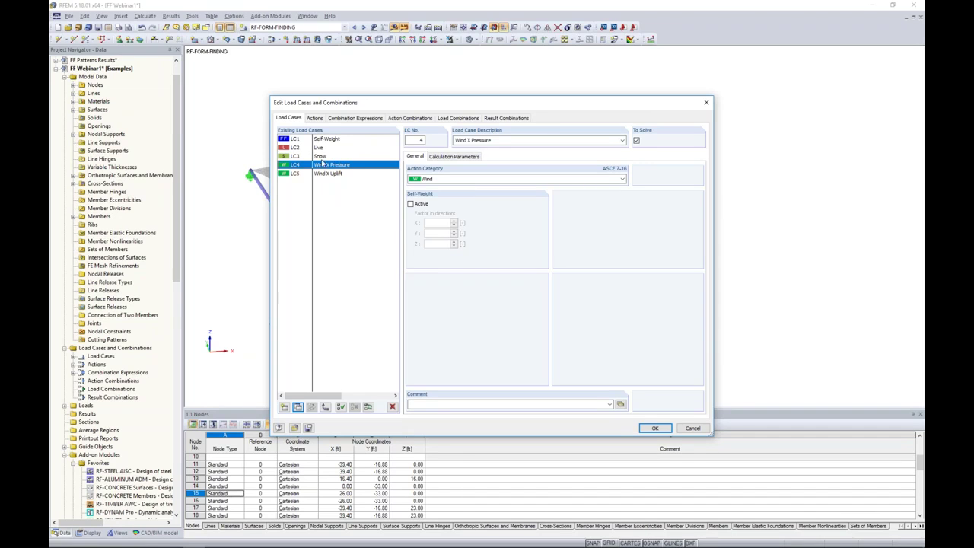
- Review the Live, Snow and Wind actions, including their assigned load cases and how these act together
click(315, 117)
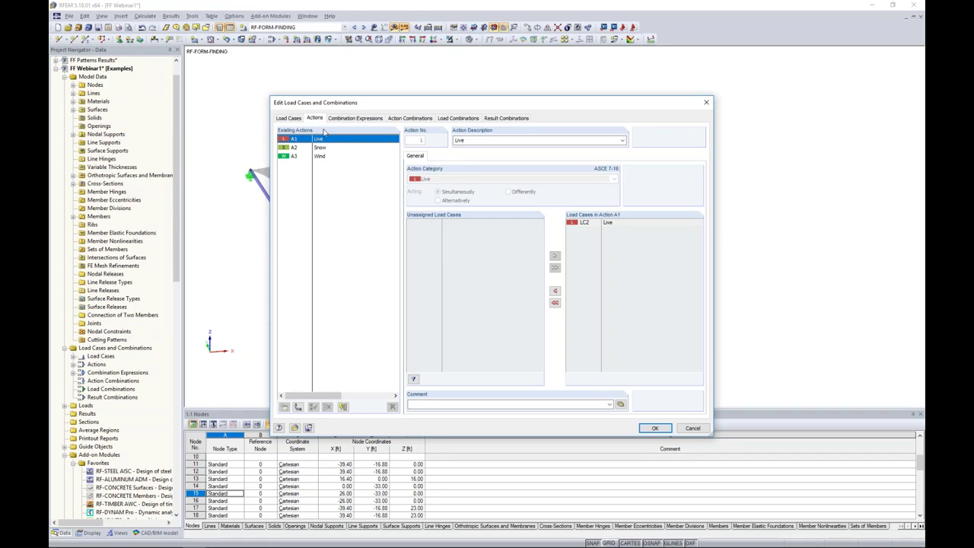
click(320, 151)
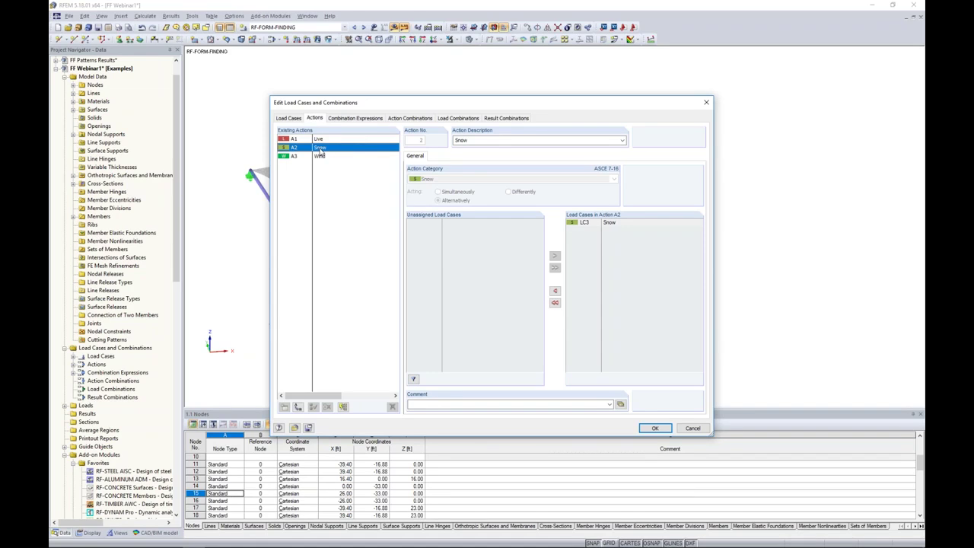
click(323, 156)
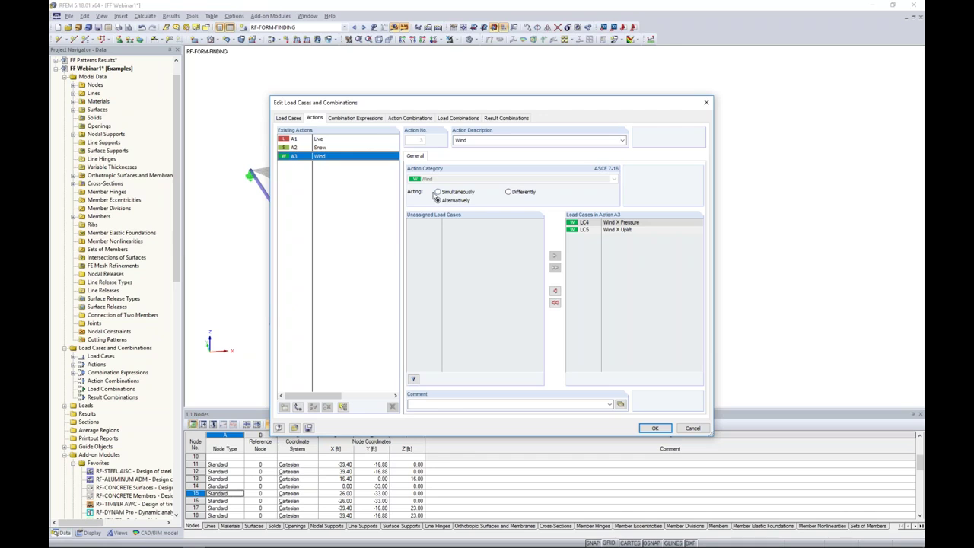
- Exclude the Section 2.4 (ASD) combination expression CE2 from use, keeping only Section 2.3 (LRFD)
click(370, 121)
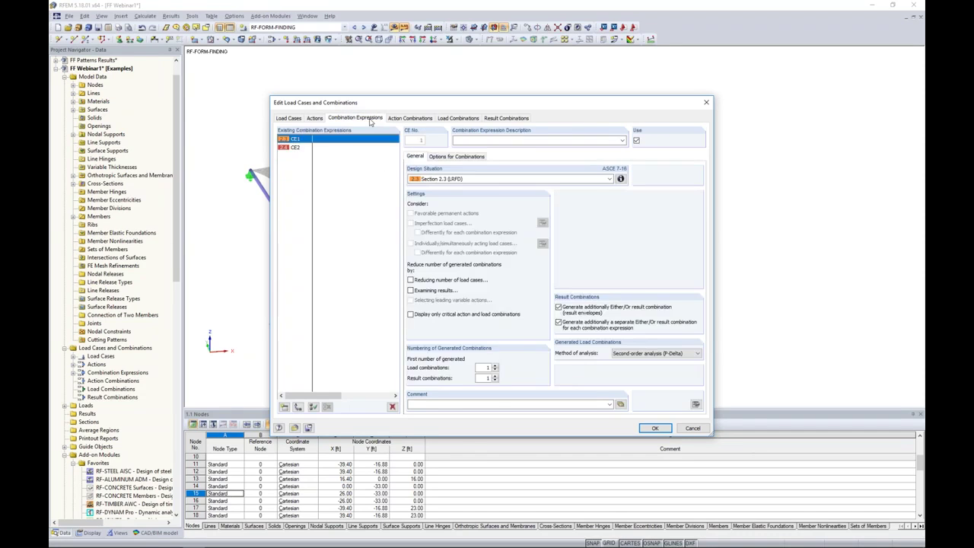
click(332, 149)
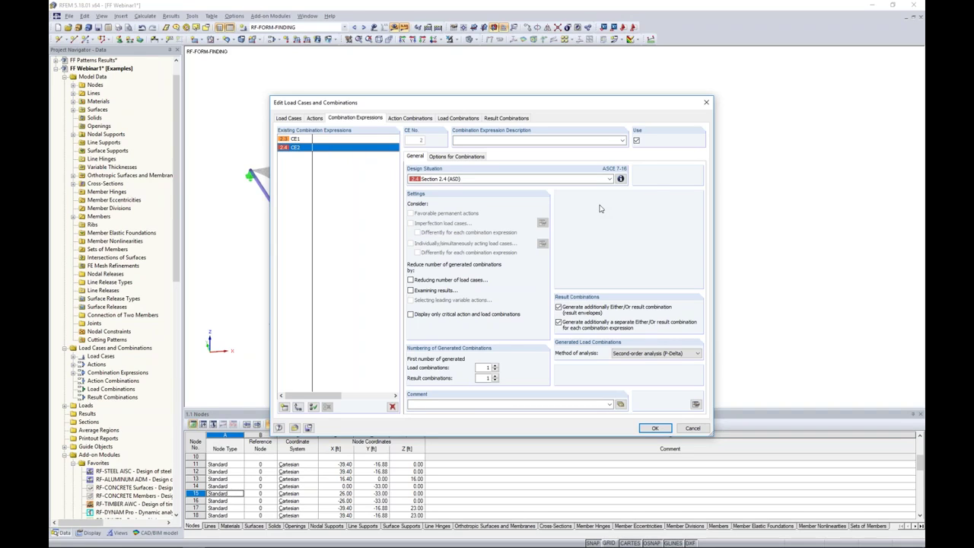
click(636, 141)
- Generate the load combinations and result combinations from the active expression and review their contents
click(453, 119)
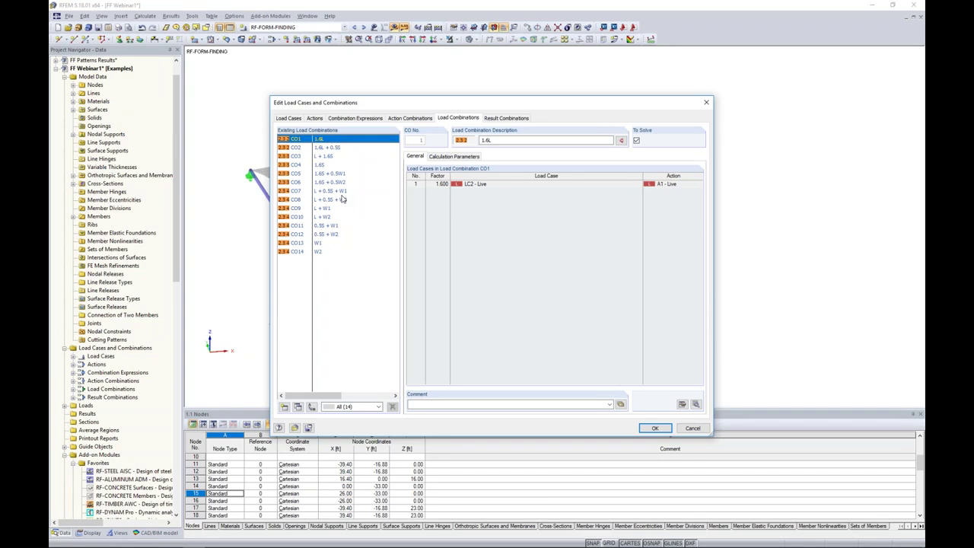
click(499, 120)
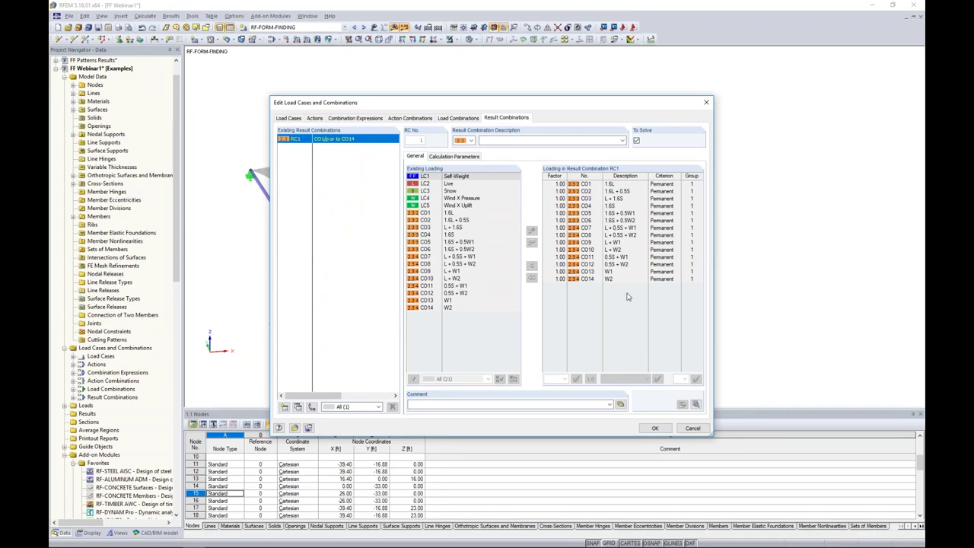
- Accept the generated load and result combinations and make the Live load case (LC2) active
click(658, 428)
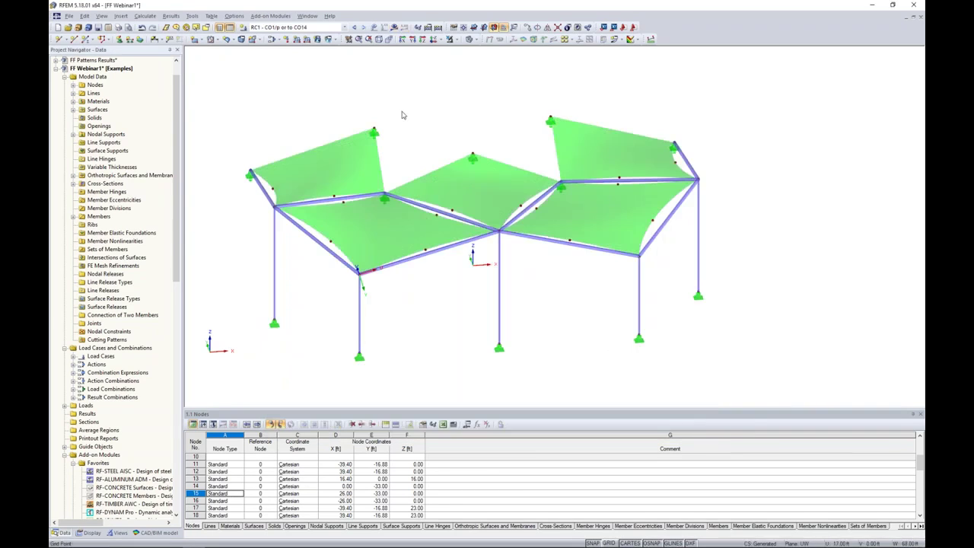
click(344, 27)
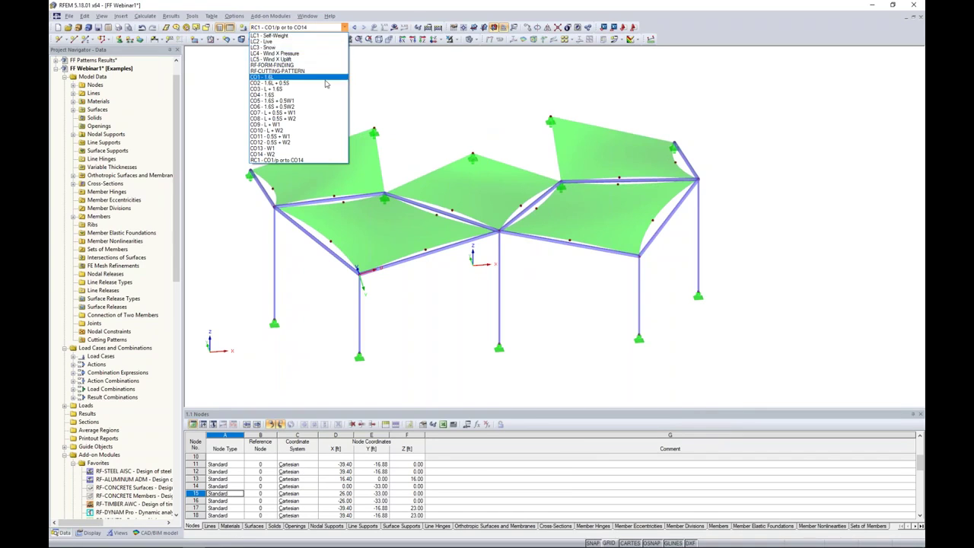
click(302, 42)
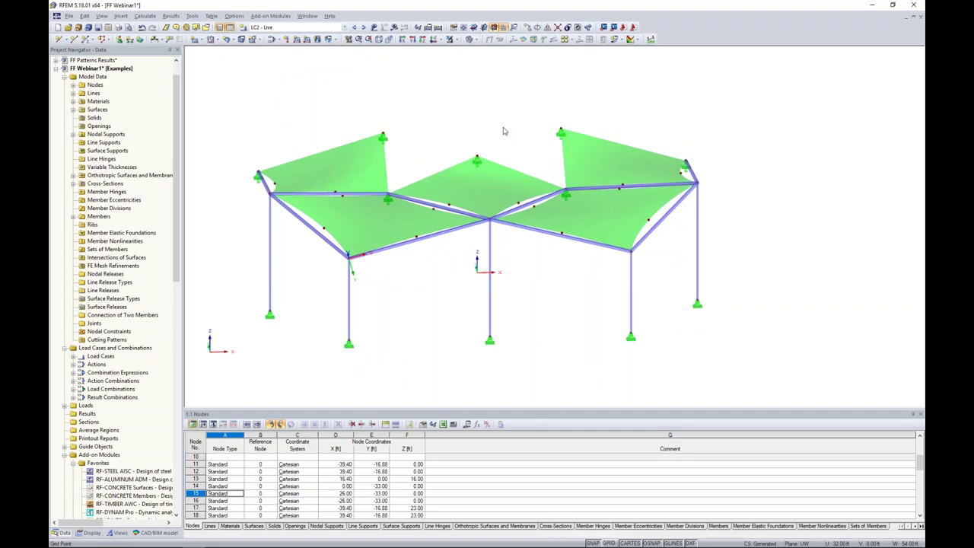
ctrl+middle_drag(460, 123, 468, 127)
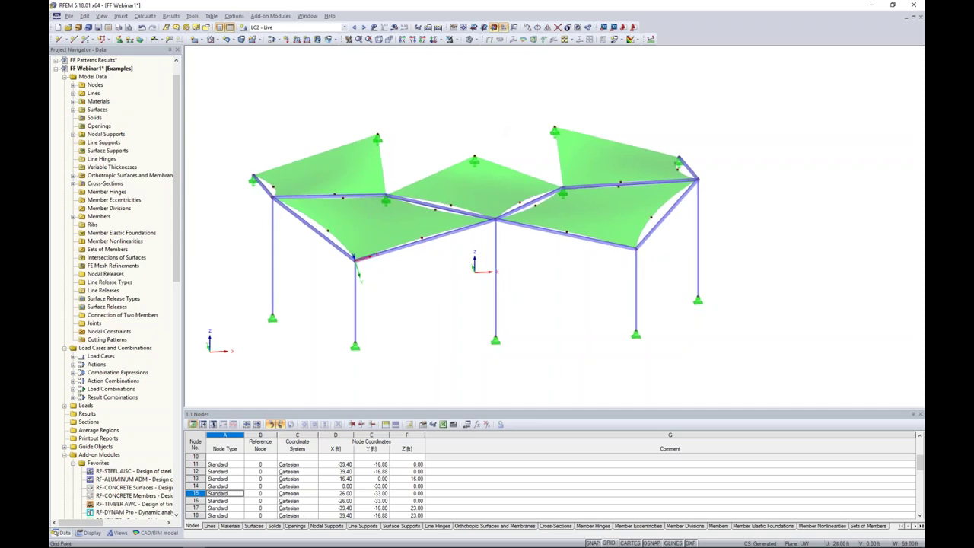
- Apply a uniform surface load of -0.005 ksf in global true-area direction ZL to all membrane surfaces in the Live case
click(317, 40)
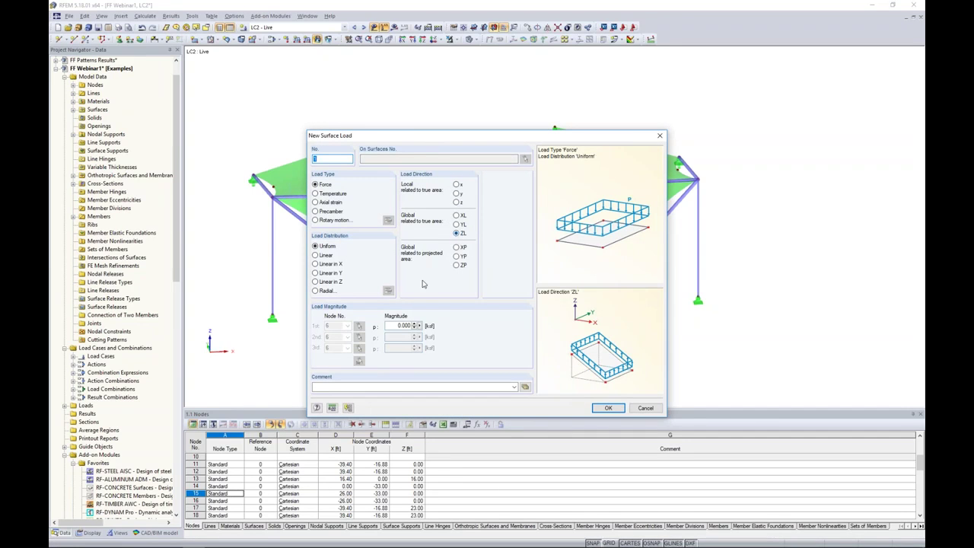
double_click(402, 326)
key(BackSpace)
text(-0.005)
click(608, 408)
drag(223, 79, 761, 293)
key(Escape)
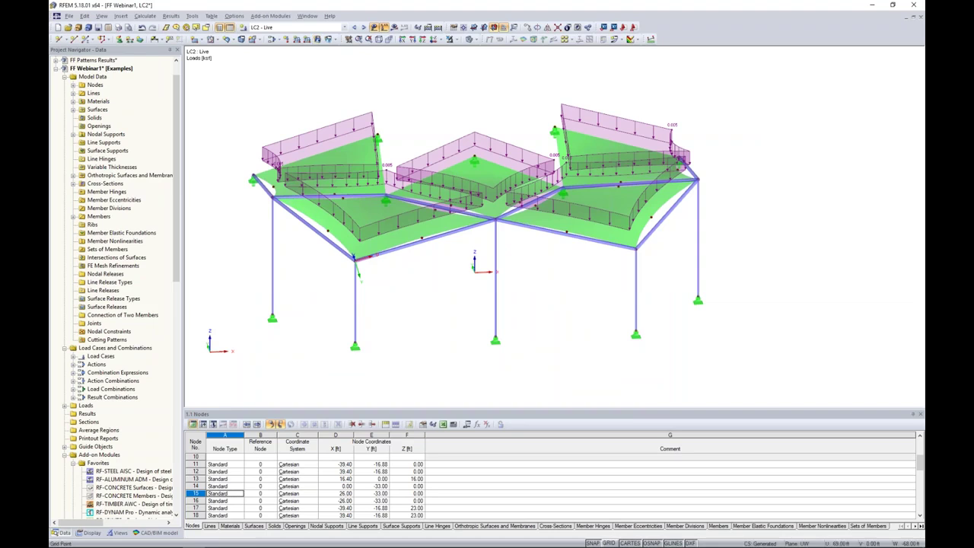
- In the Snow case, apply a uniform surface load of -0.006 ksf in global projected direction ZP to all membranes and inspect its projection
click(363, 28)
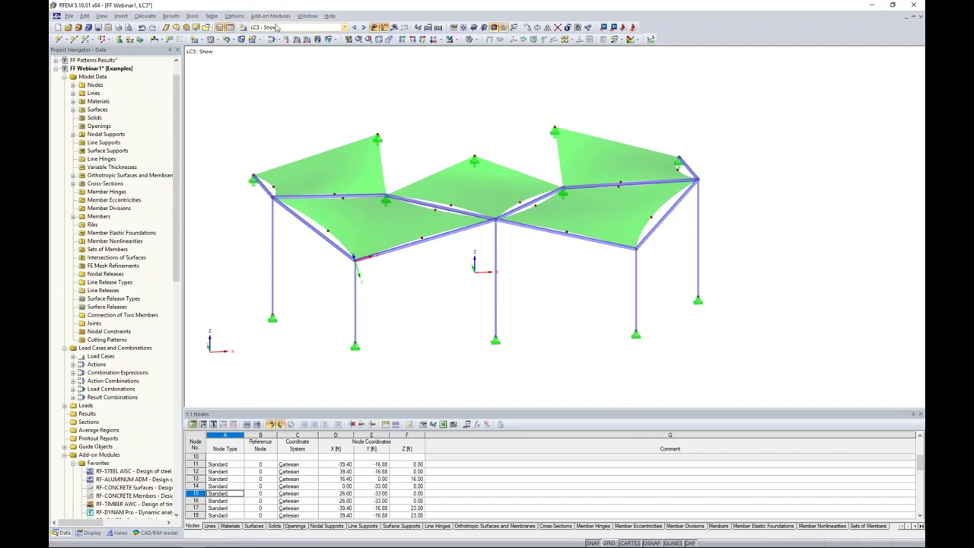
click(320, 43)
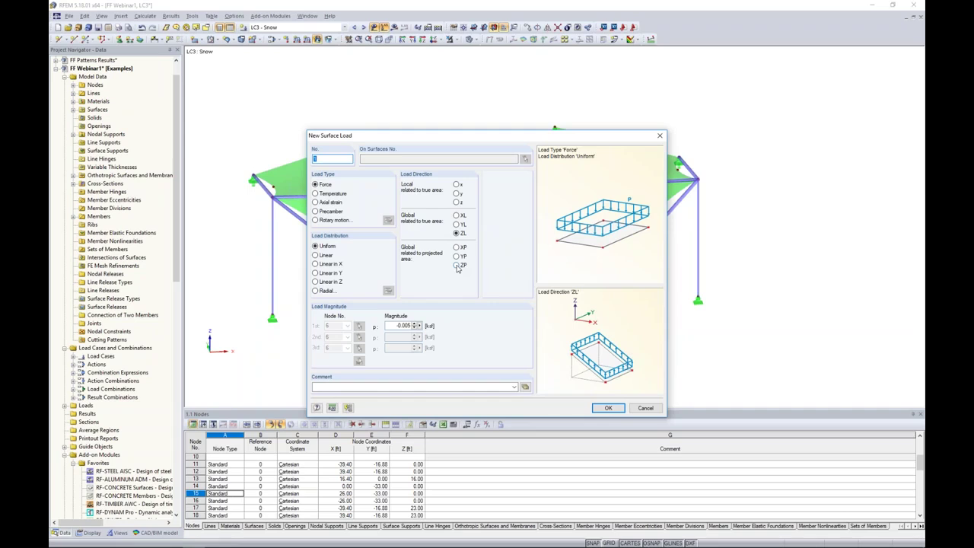
click(457, 266)
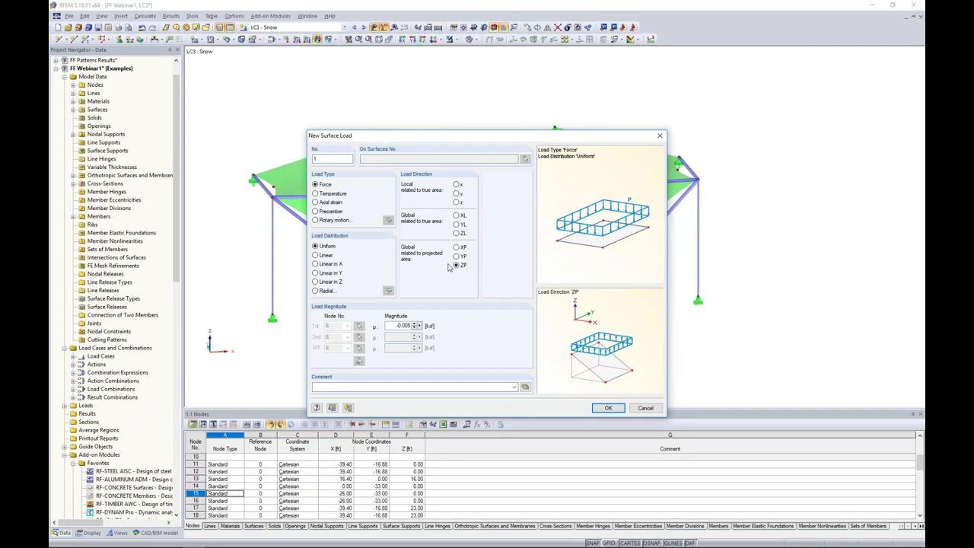
double_click(400, 325)
key(BackSpace)
text(-0.008)
click(608, 408)
drag(227, 76, 770, 268)
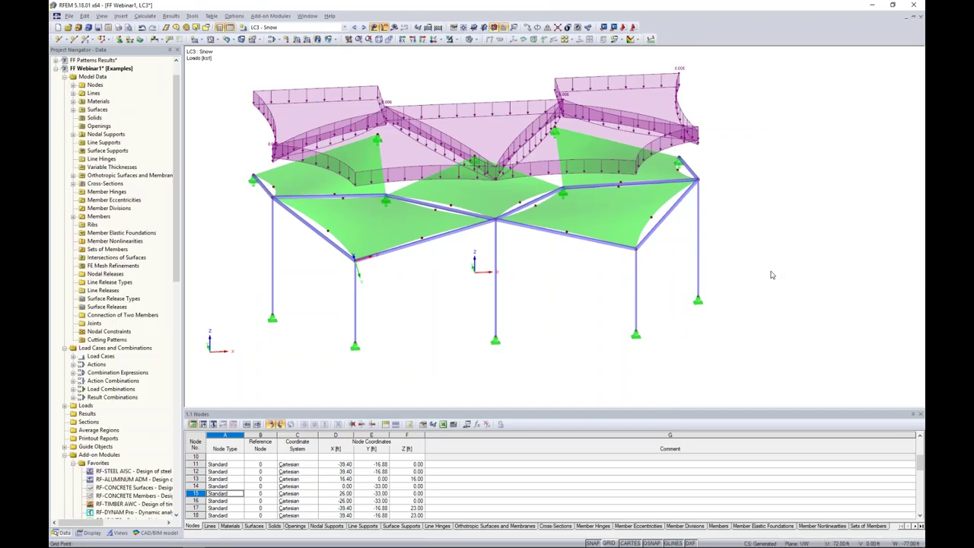
ctrl+middle_drag(771, 295, 748, 280)
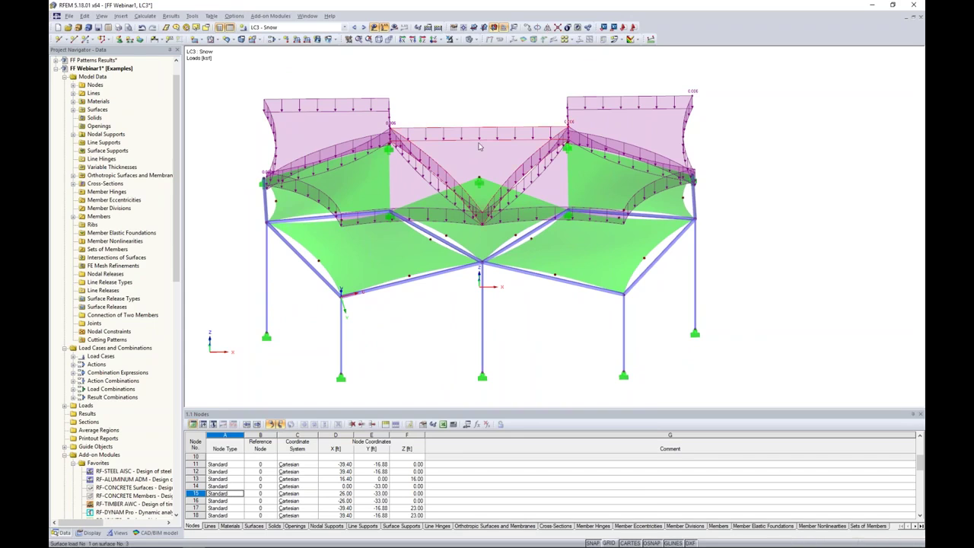
ctrl+middle_drag(759, 249, 771, 196)
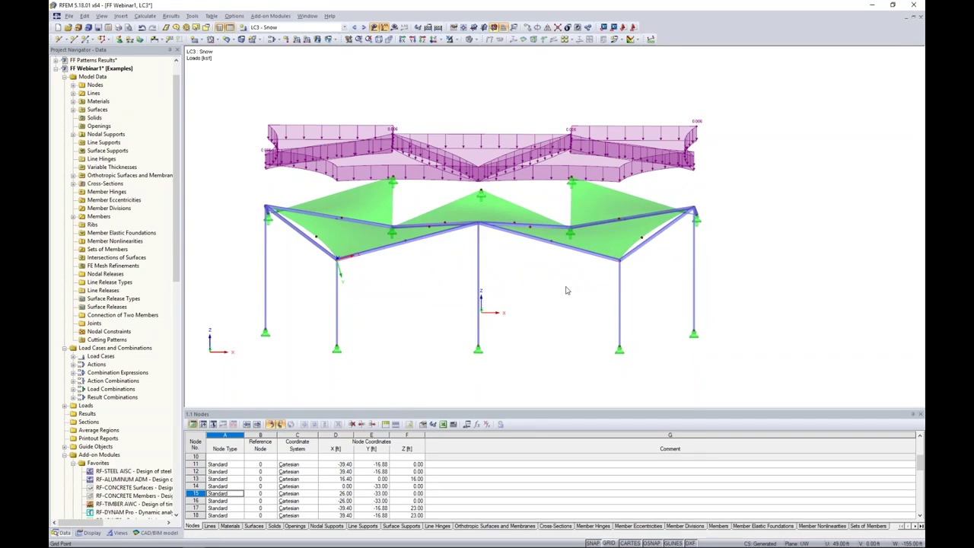
ctrl+middle_drag(566, 290, 567, 239)
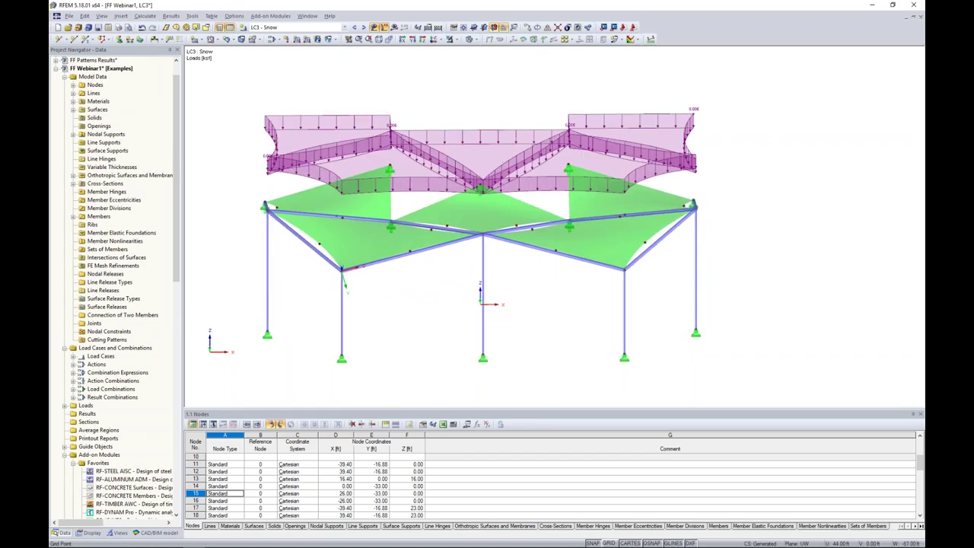
- Make the Wind X Pressure load case (LC4) active with the whole canopy in view
click(363, 27)
middle_drag(460, 110, 484, 89)
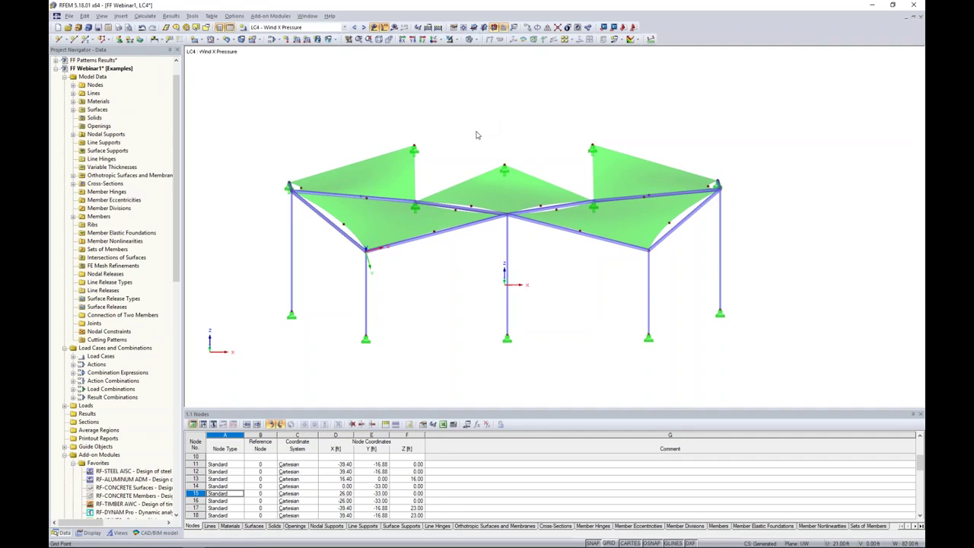
ctrl+middle_drag(459, 154, 478, 161)
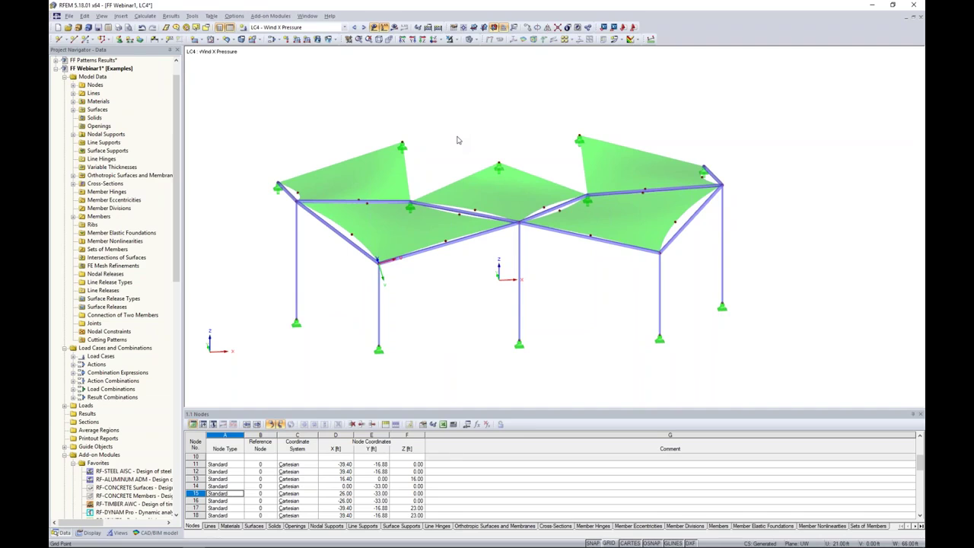
- Switch to the PowerPoint slide show and advance to the RFLOW wind flow slide
key(super+Tab)
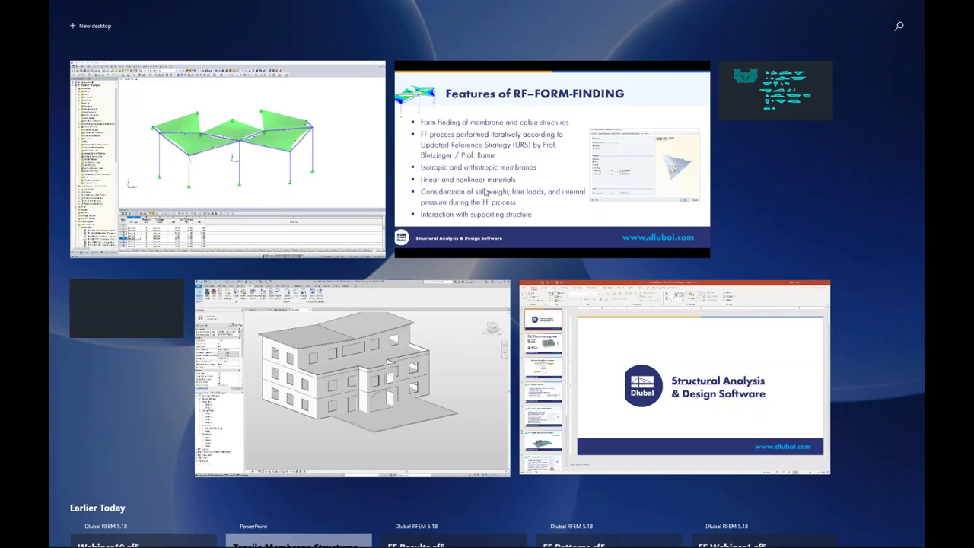
click(528, 183)
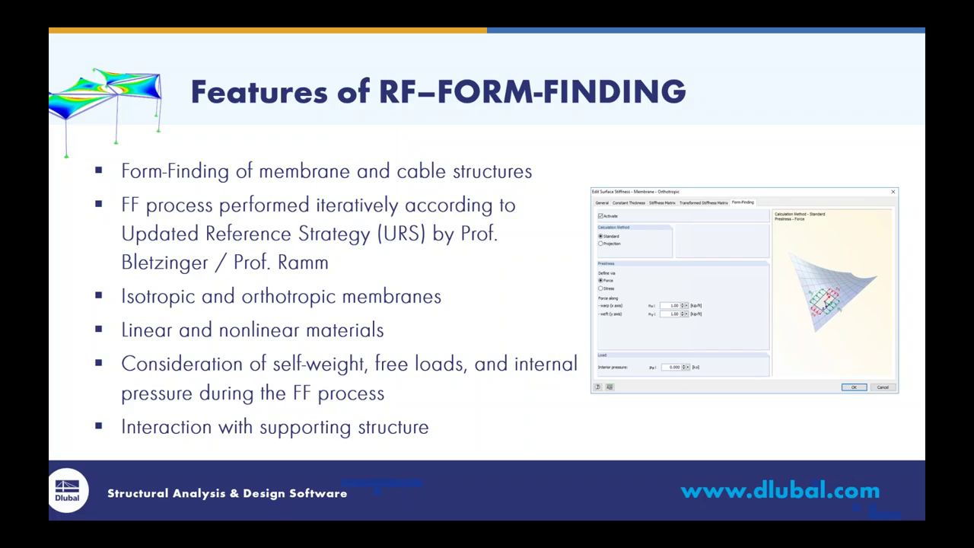
key(Right)
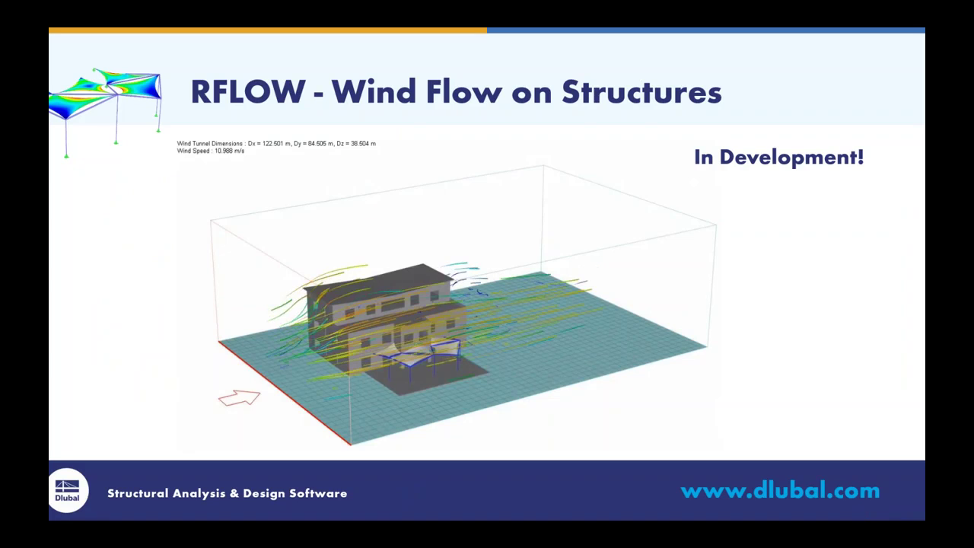
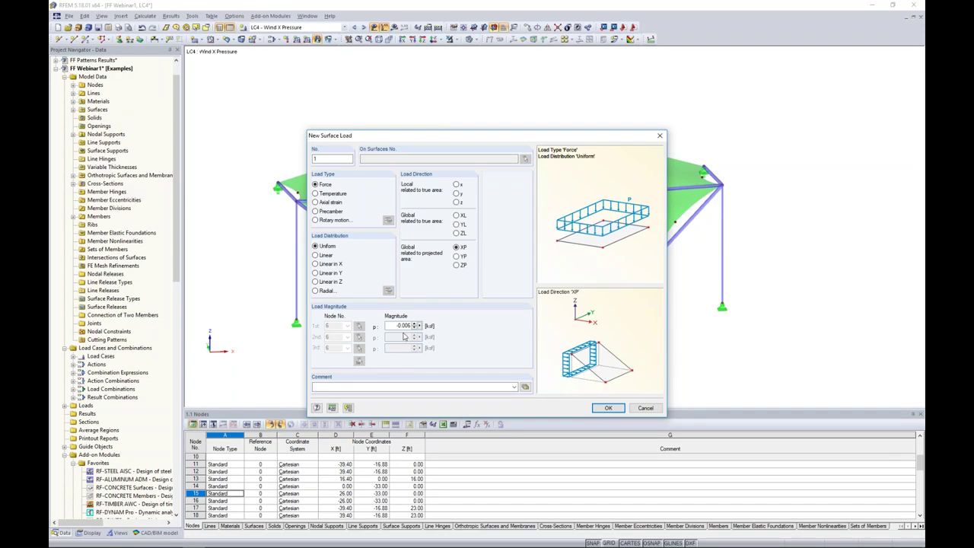
- Apply a uniform surface load of 0.015 ksf in global projected direction XP to all membrane surfaces in Wind X Pressure
drag(393, 324, 473, 324)
text(0.0)
click(608, 407)
drag(251, 90, 767, 291)
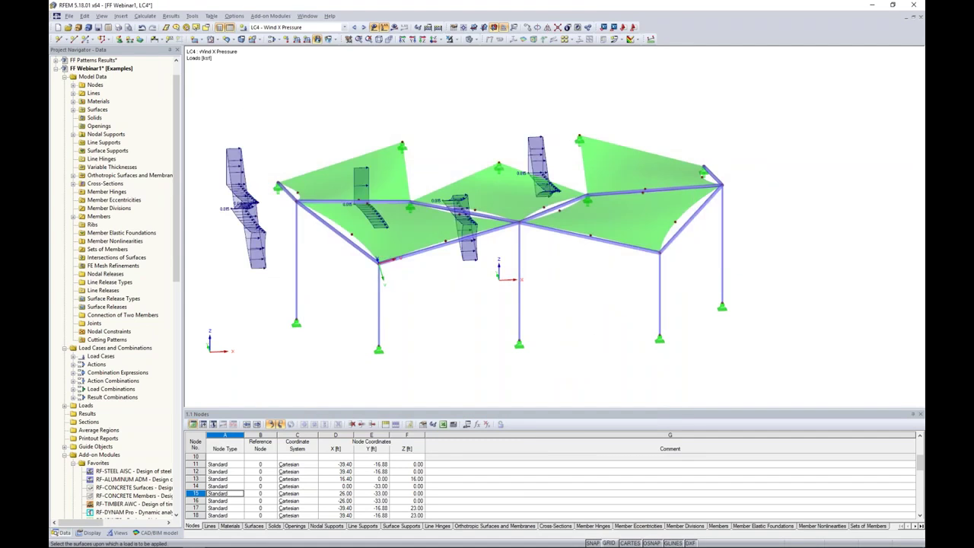
key(Escape)
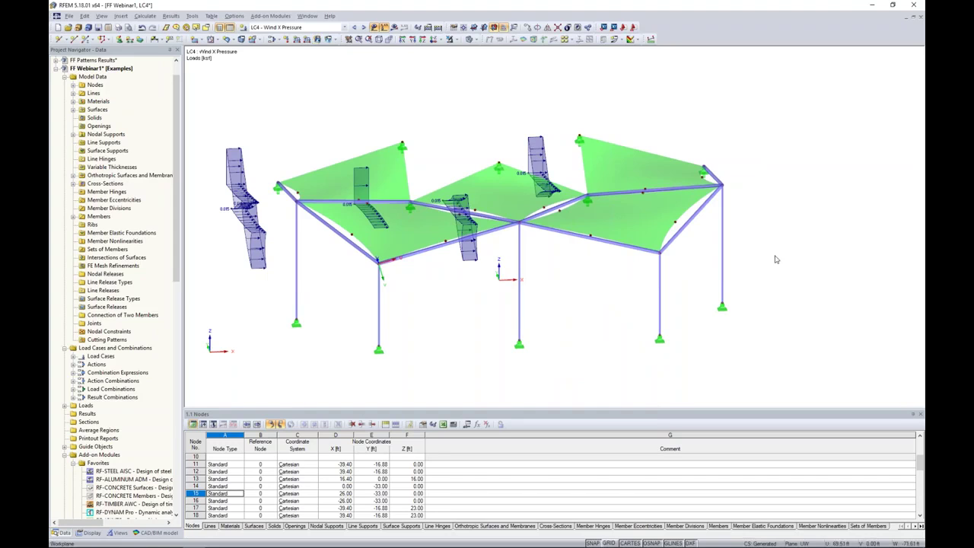
- Add a second Wind X Pressure surface load of 0.020 ksf in local z direction on all membrane surfaces
click(317, 40)
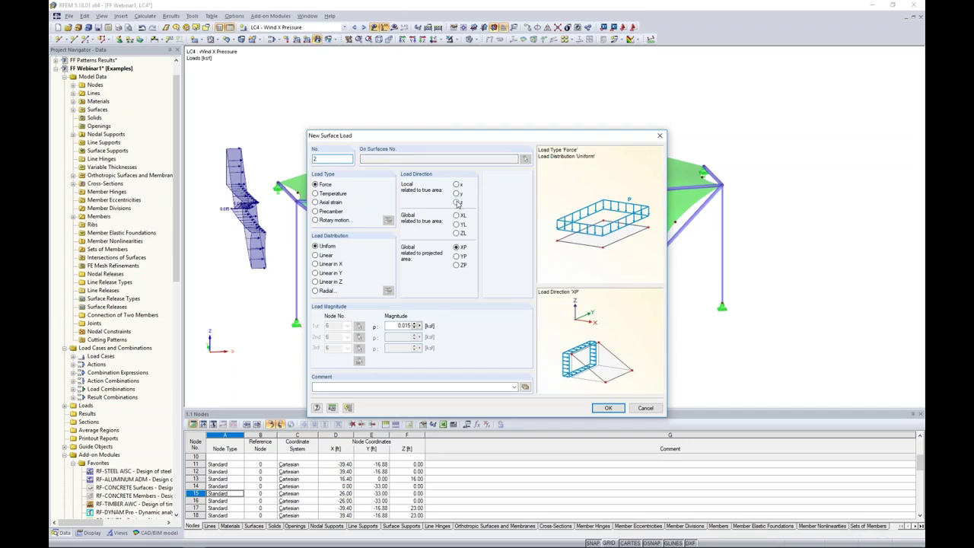
click(457, 202)
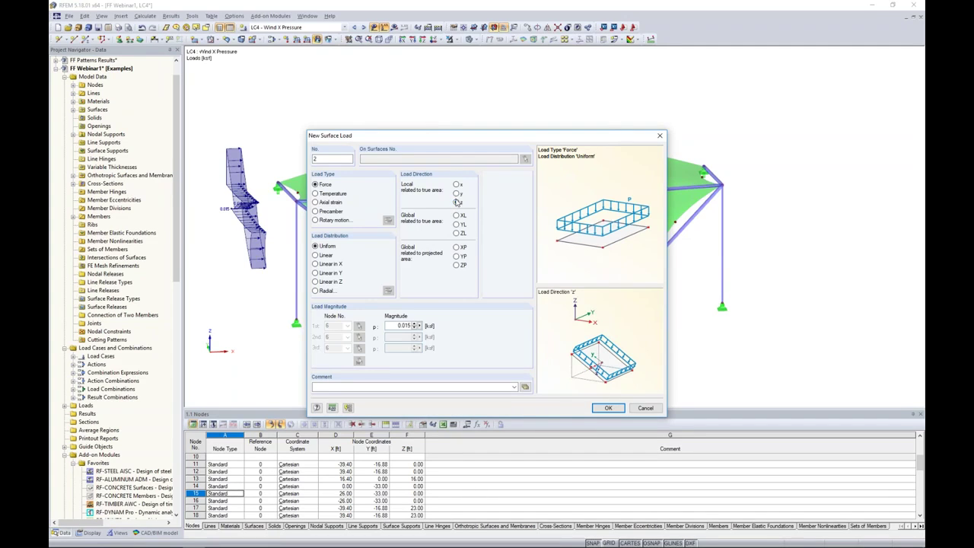
double_click(404, 325)
text(0)
click(608, 408)
drag(399, 210, 744, 286)
ctrl+middle_drag(736, 312, 702, 302)
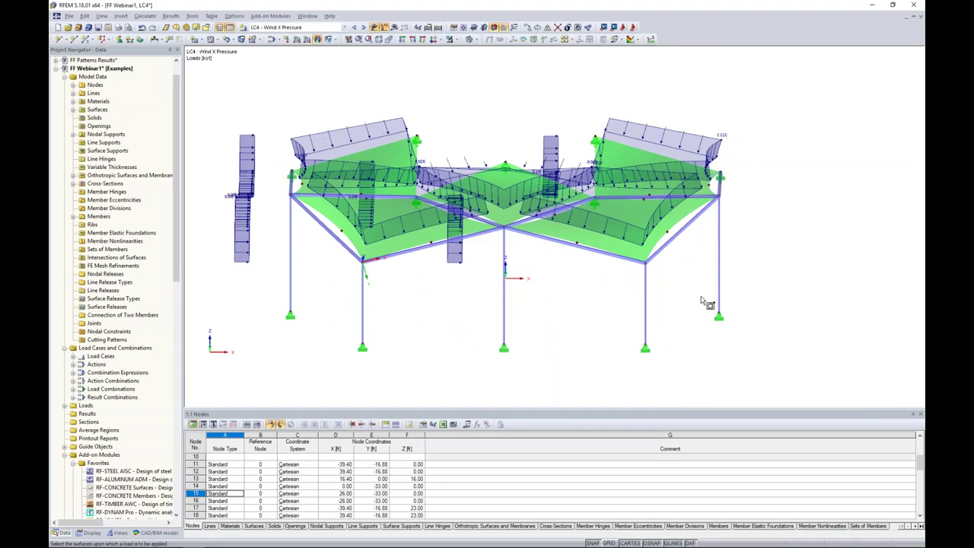
- In the Wind X Uplift case, apply a uniform surface load of -0.020 ksf in local z direction to all membranes
click(365, 27)
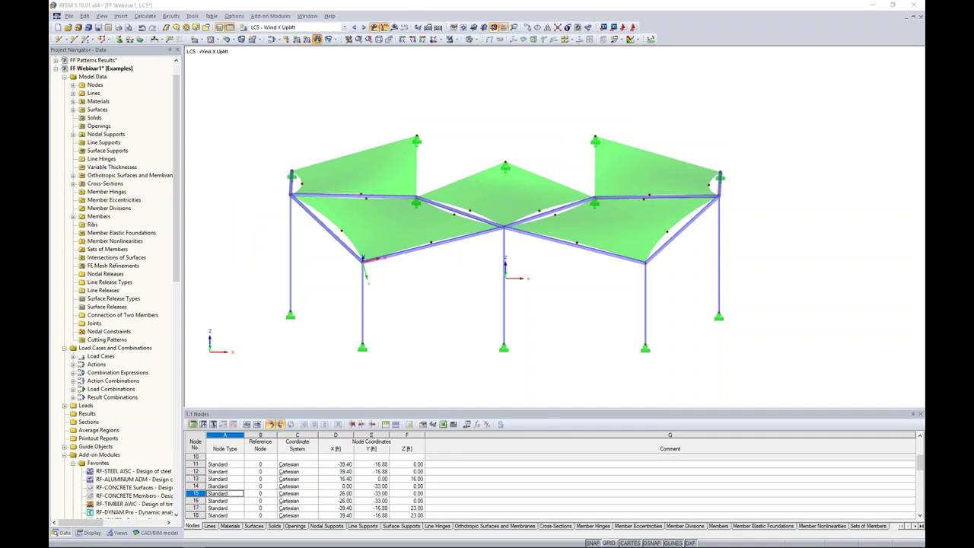
click(317, 39)
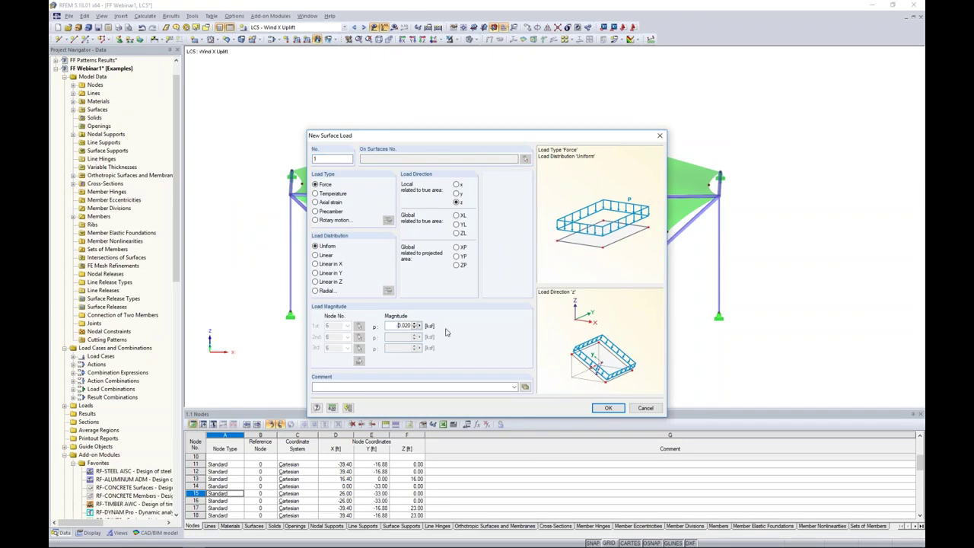
click(608, 408)
drag(225, 68, 779, 304)
ctrl+middle_drag(750, 293, 778, 298)
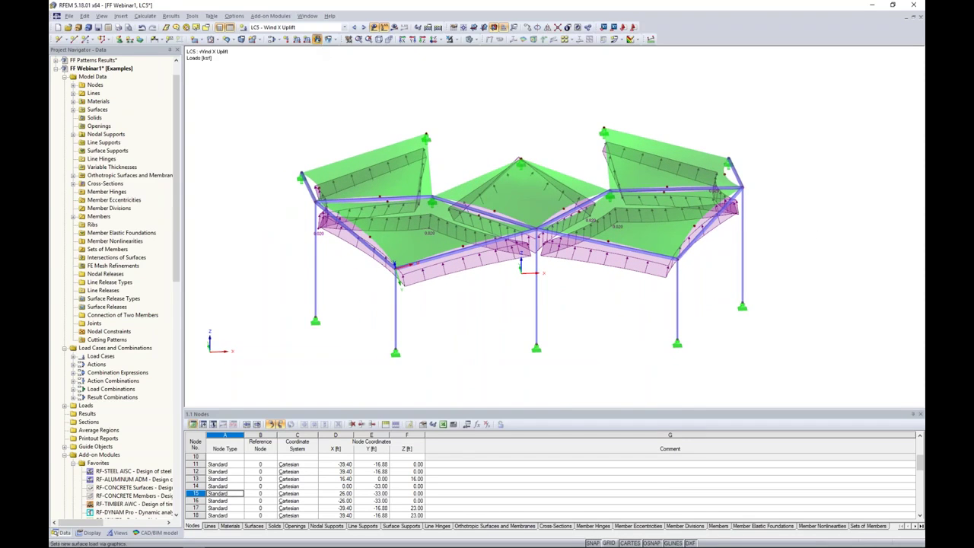
- Add a second Wind X Uplift surface load of 0.020 ksf in global projected direction XP on all membrane surfaces
click(318, 39)
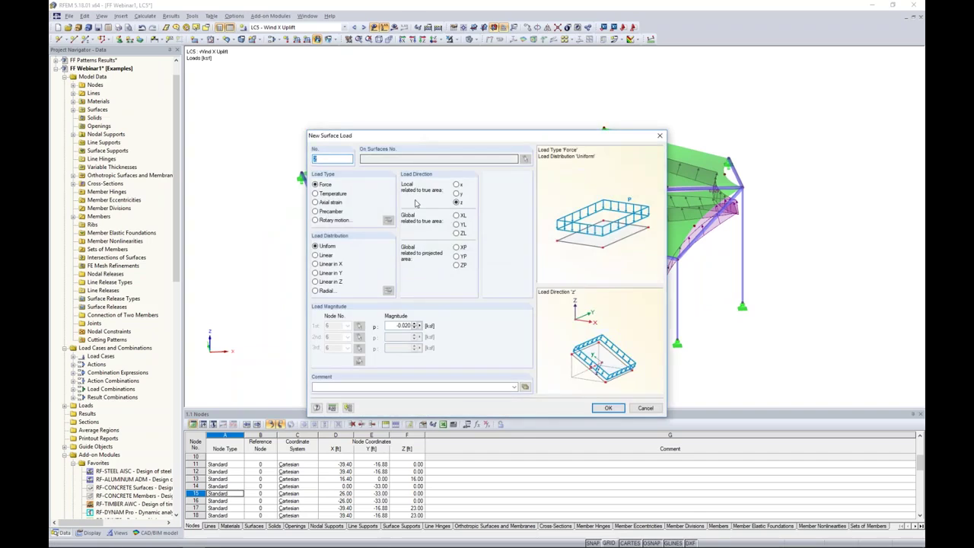
click(457, 249)
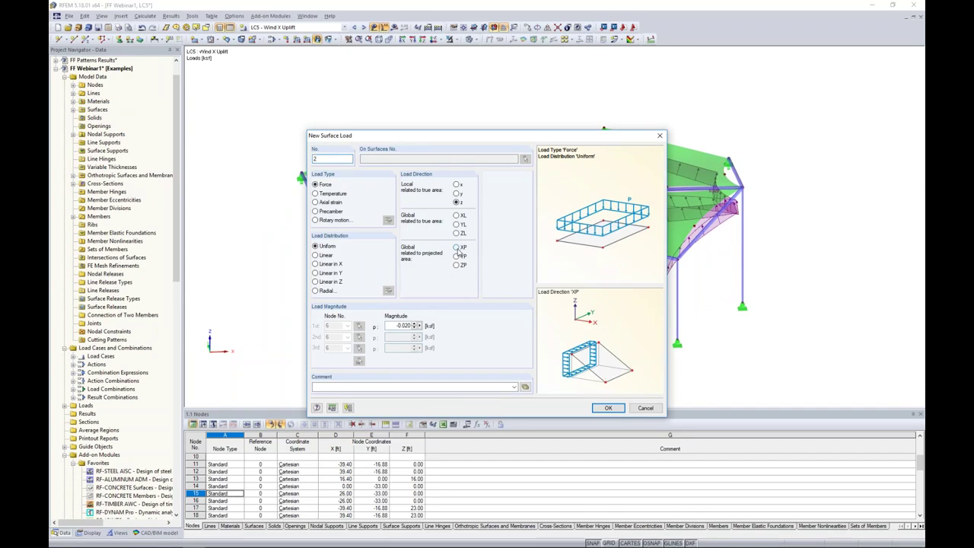
double_click(394, 325)
text(0.)
click(608, 408)
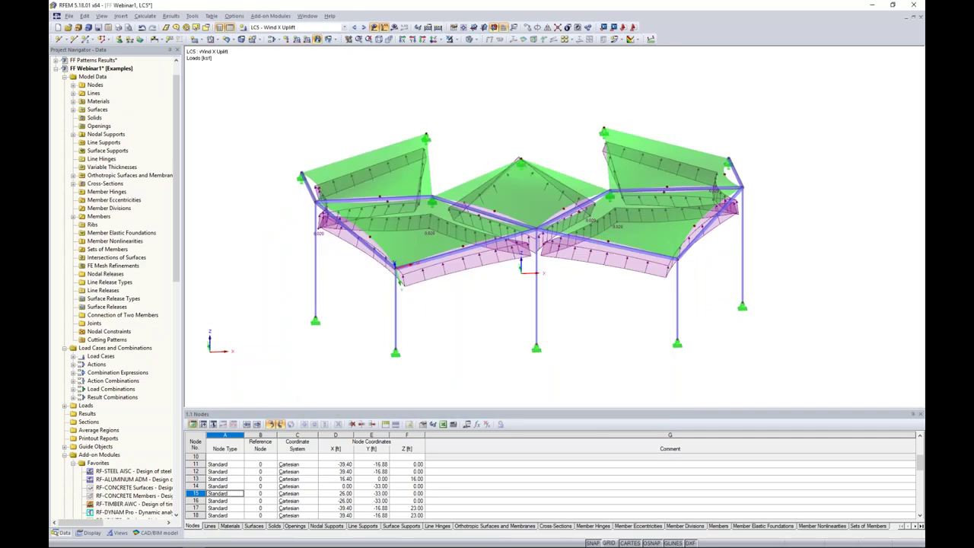
drag(527, 215, 779, 310)
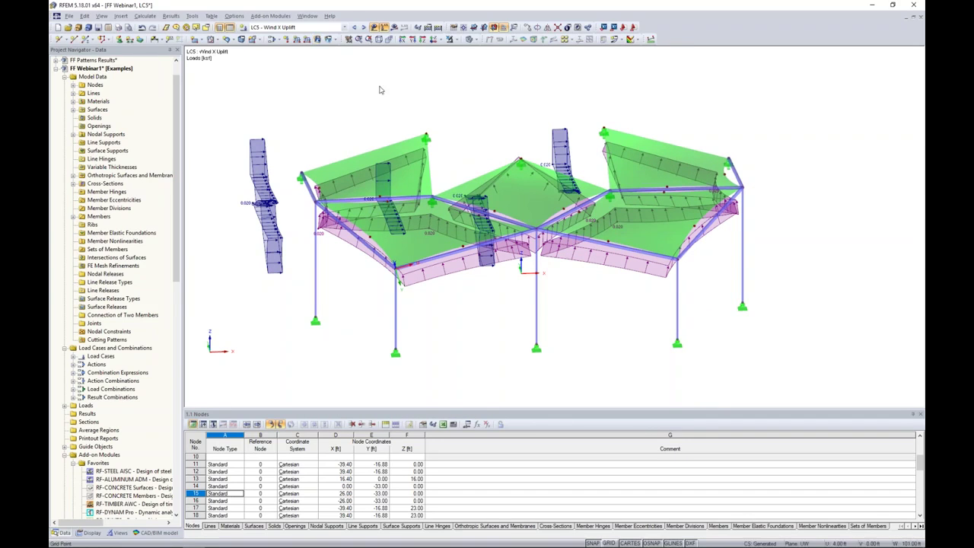
- Go through the load combinations up to CO5 (1.6S + 0.5W1) and check the factored loads shown on the canopy
click(363, 26)
click(363, 27)
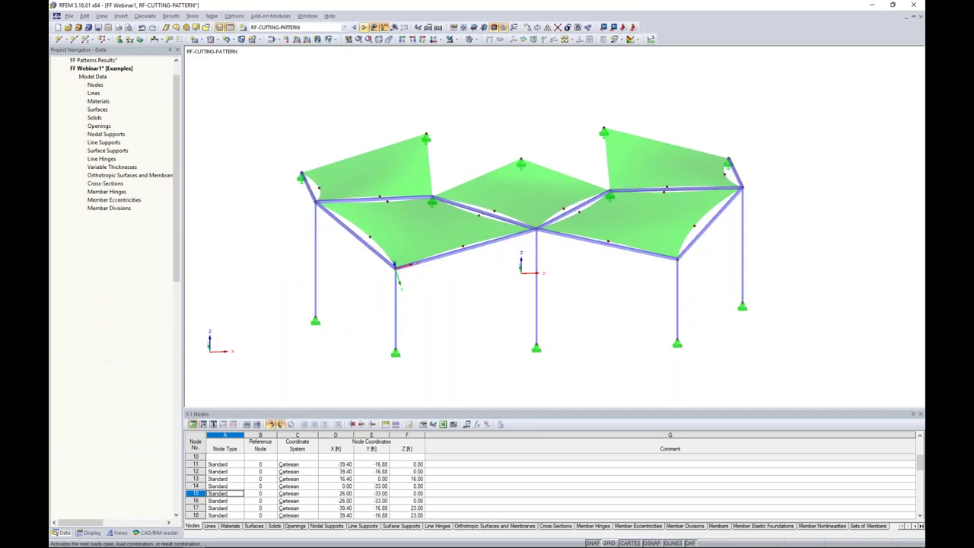
click(363, 26)
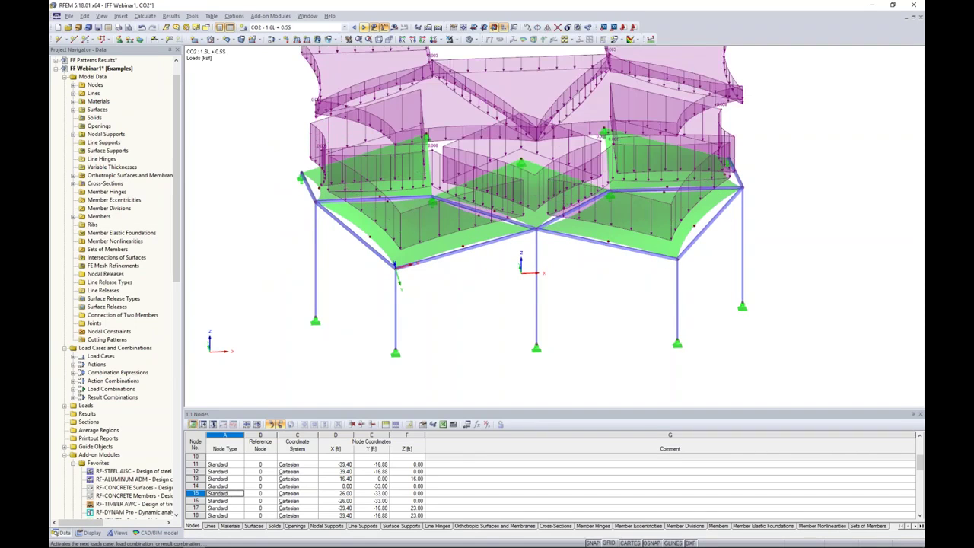
click(364, 28)
click(364, 27)
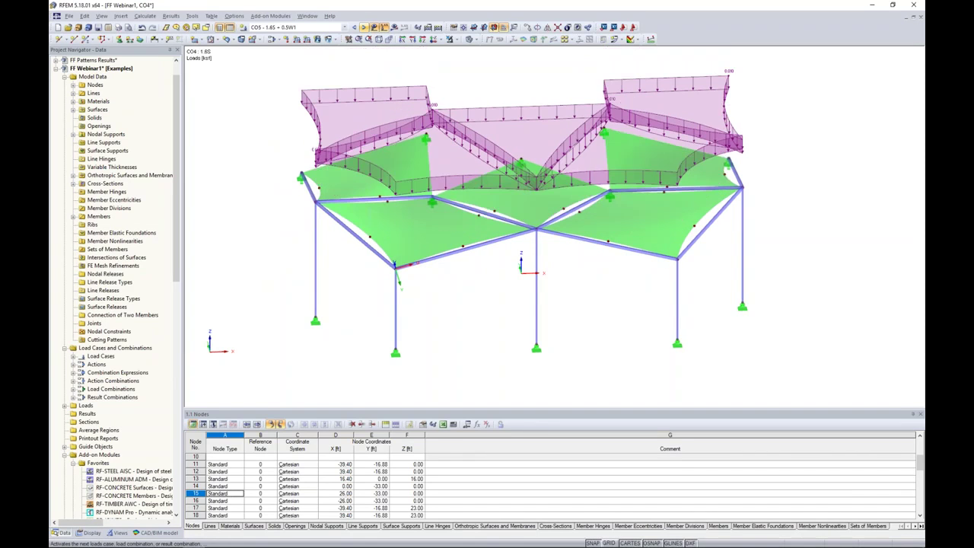
click(365, 27)
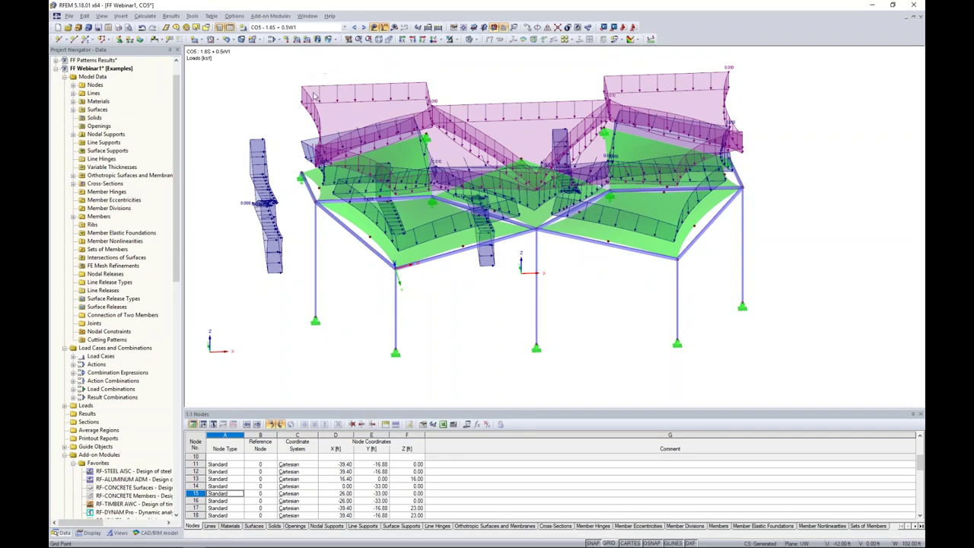
- Hide the load display and calculate the results for load case LC2 - Live
click(374, 28)
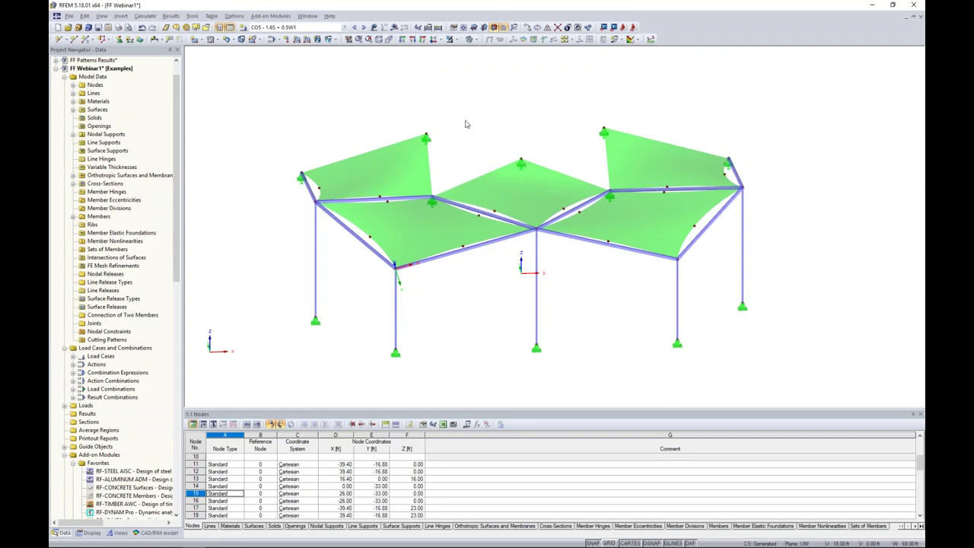
ctrl+middle_drag(487, 139, 465, 143)
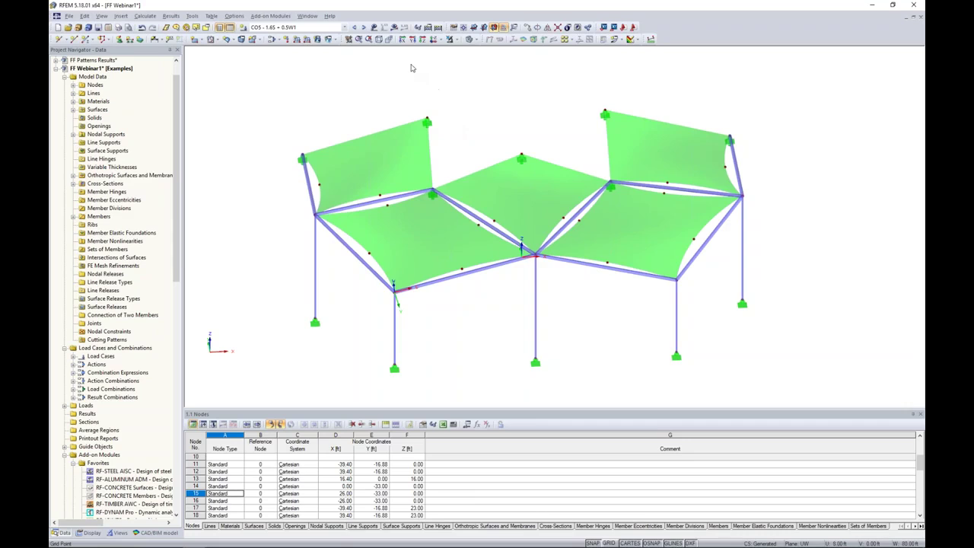
click(344, 28)
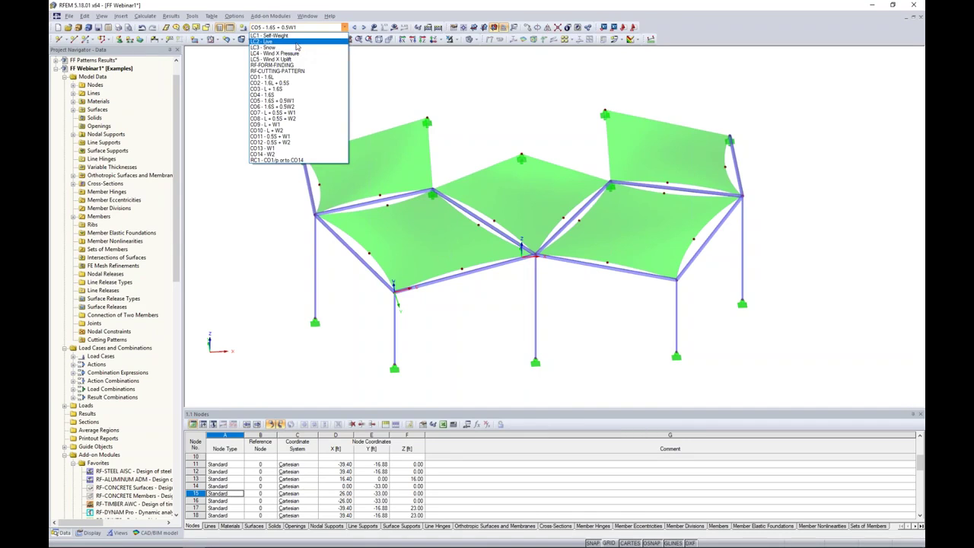
click(299, 50)
click(394, 27)
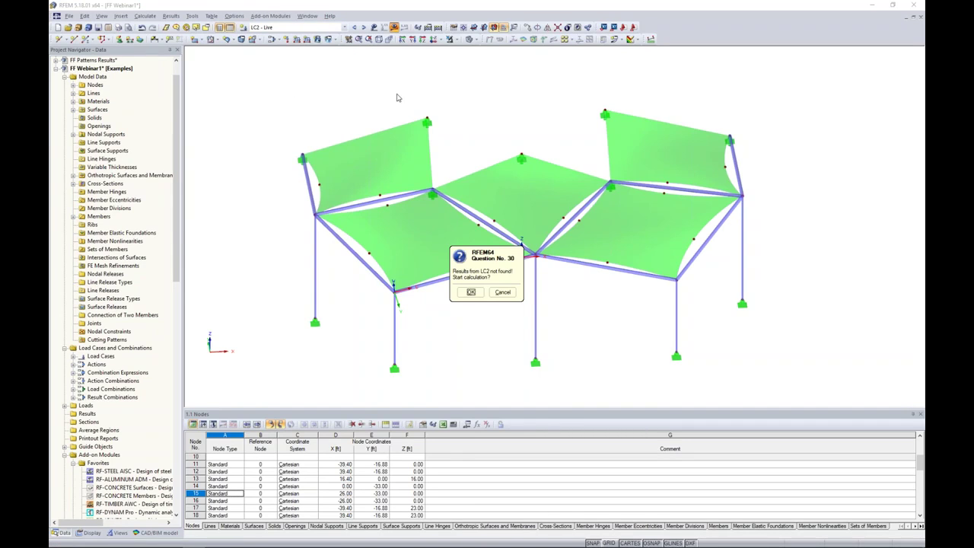
click(471, 292)
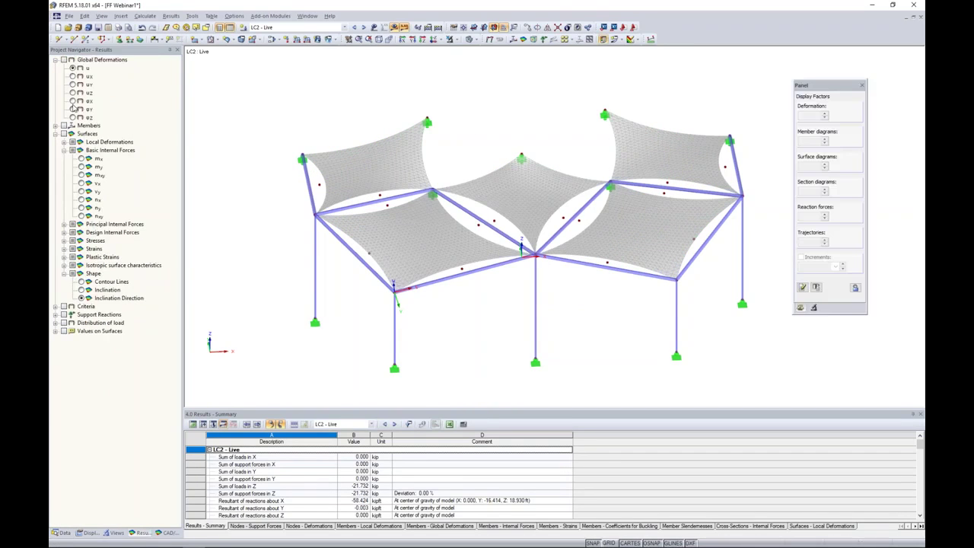
- Show the surface results for LC2 - Live and switch on the local axis systems of the membrane surfaces
click(63, 133)
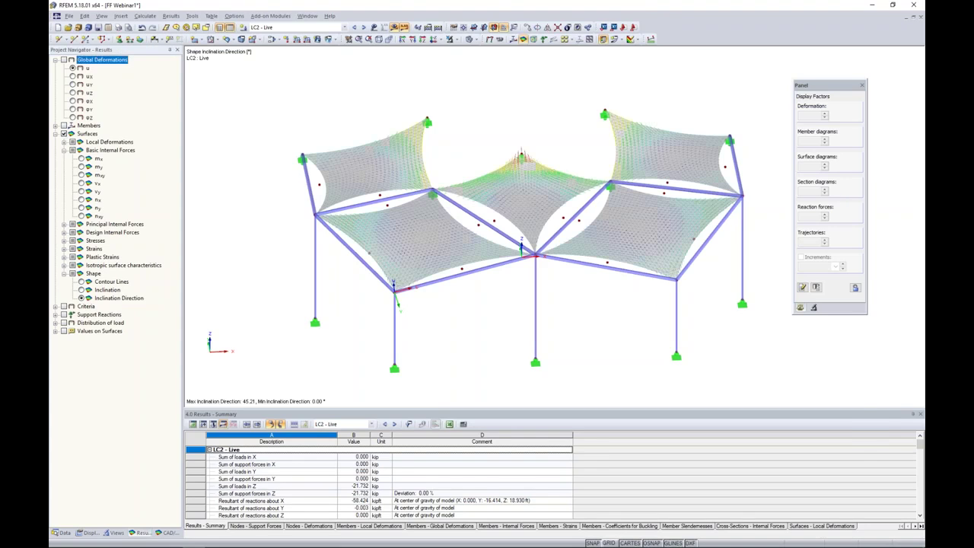
click(374, 28)
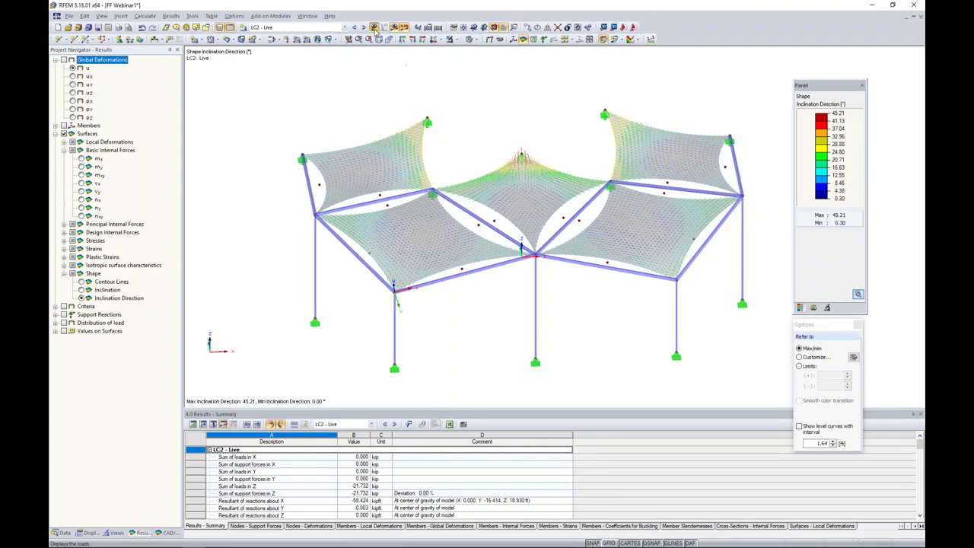
click(374, 28)
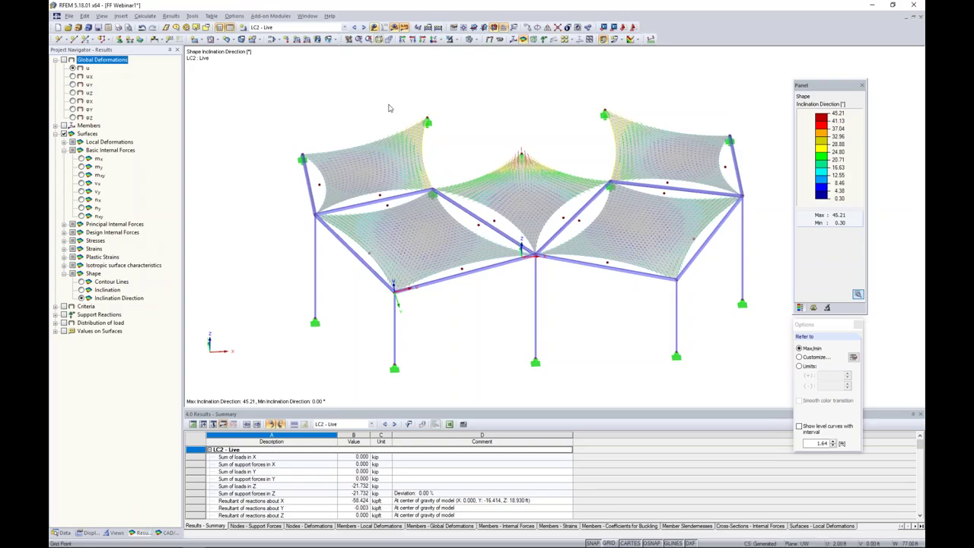
right_click(390, 164)
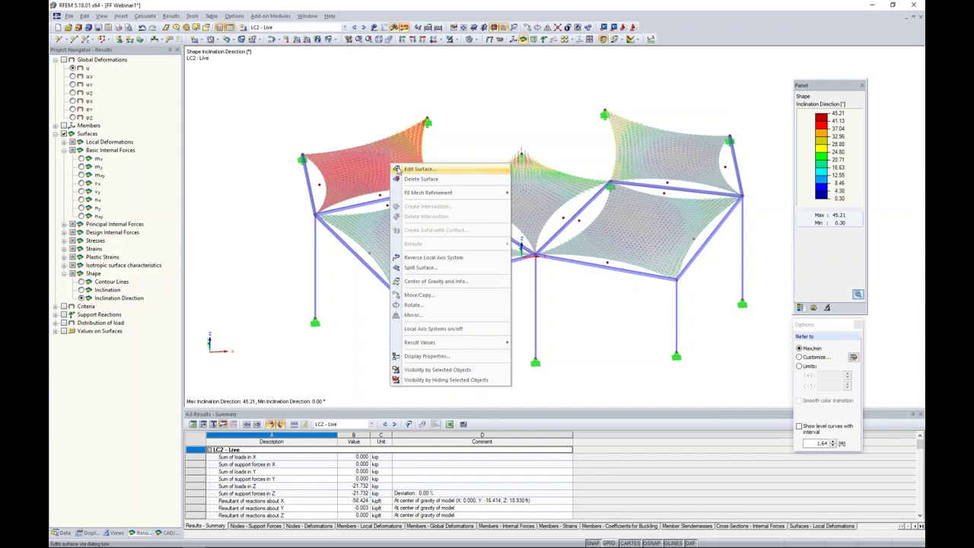
click(433, 328)
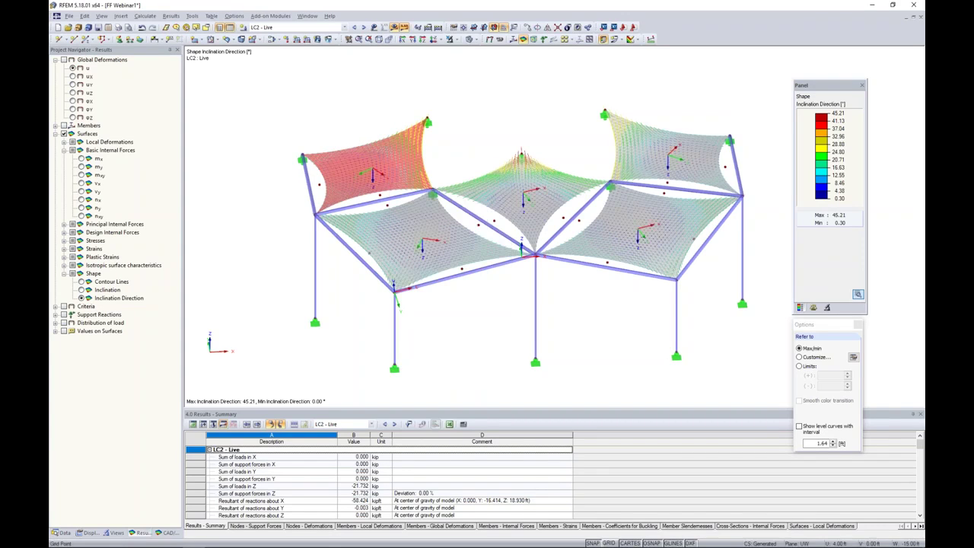
ctrl+middle_drag(487, 327, 498, 335)
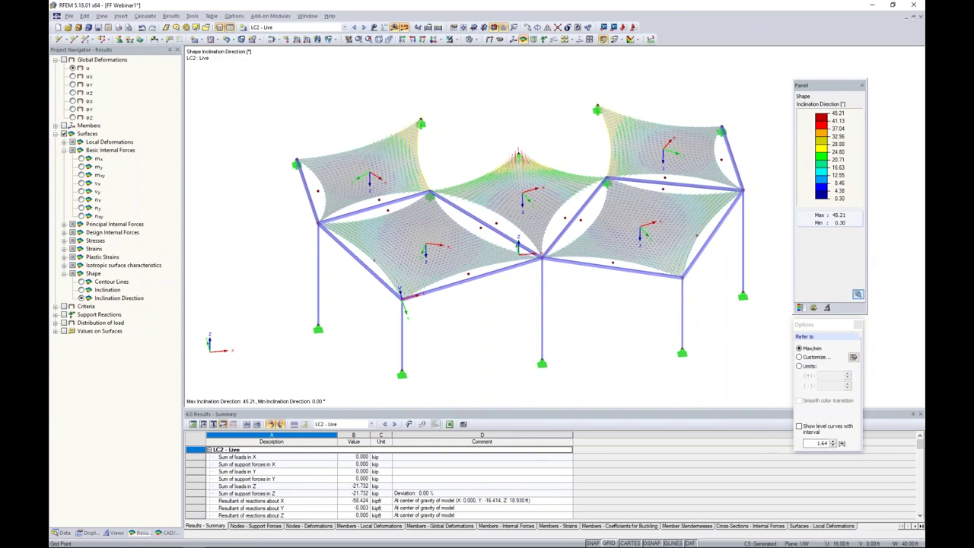
- Show the principal internal force directions alpha-m on the membrane surfaces in plan view
click(433, 38)
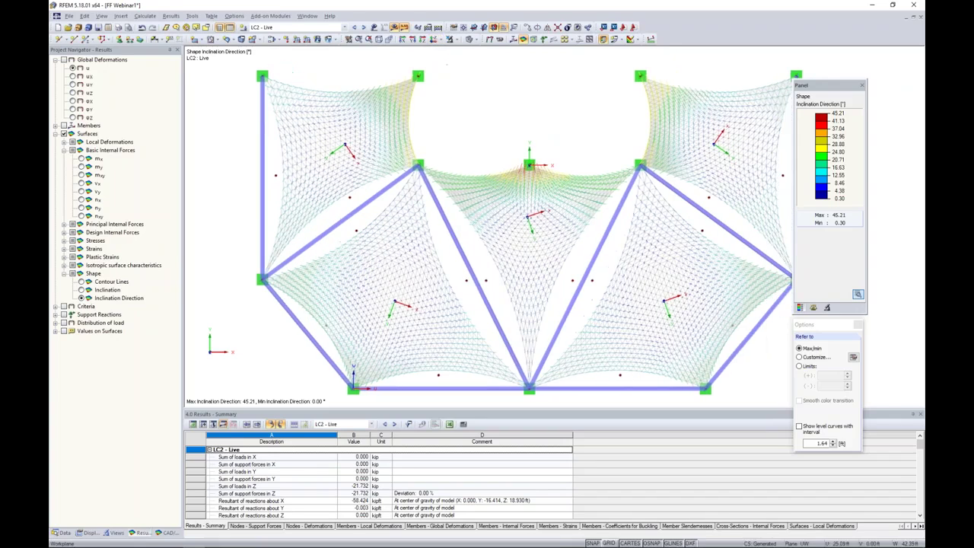
click(63, 225)
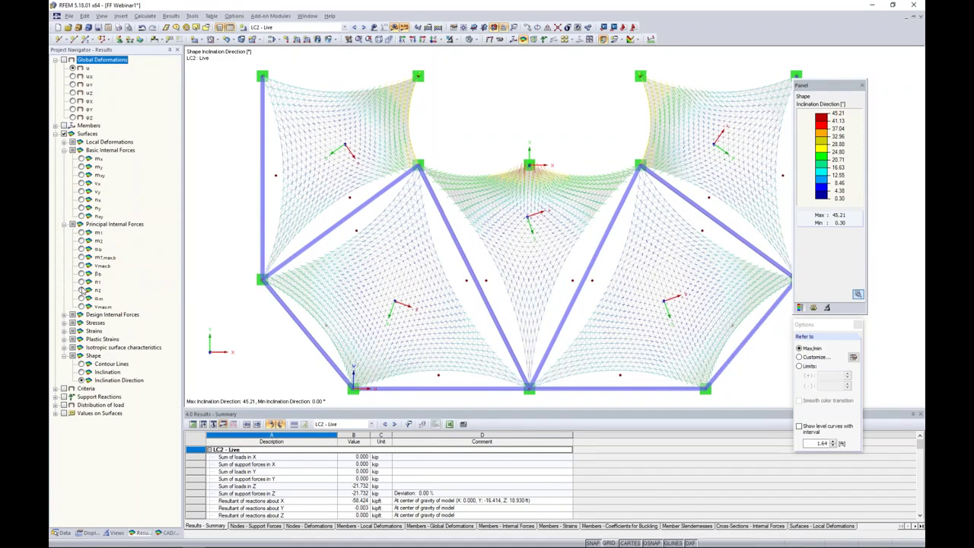
click(82, 298)
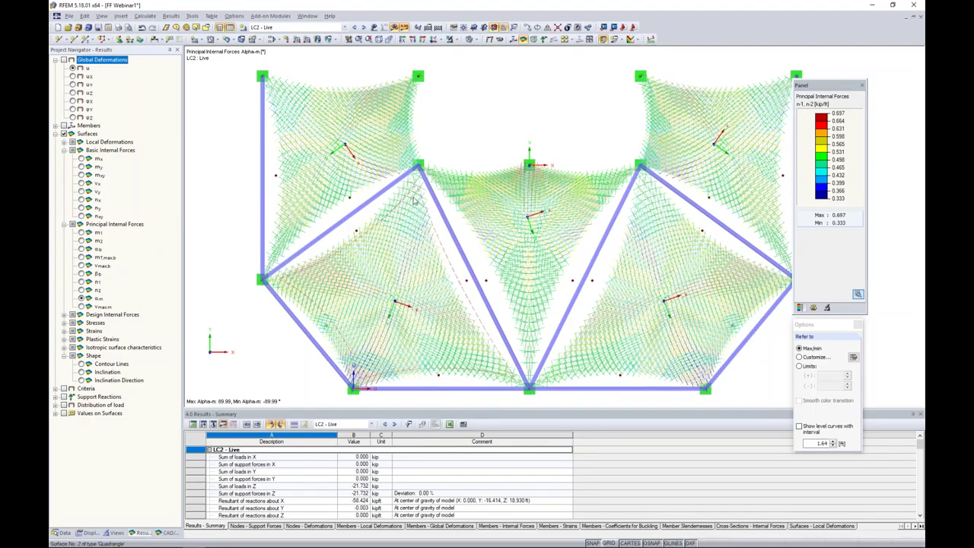
- Examine how the alpha-m principal force trajectories run relative to the local axes on each membrane surface
scroll(328, 170, up, 2)
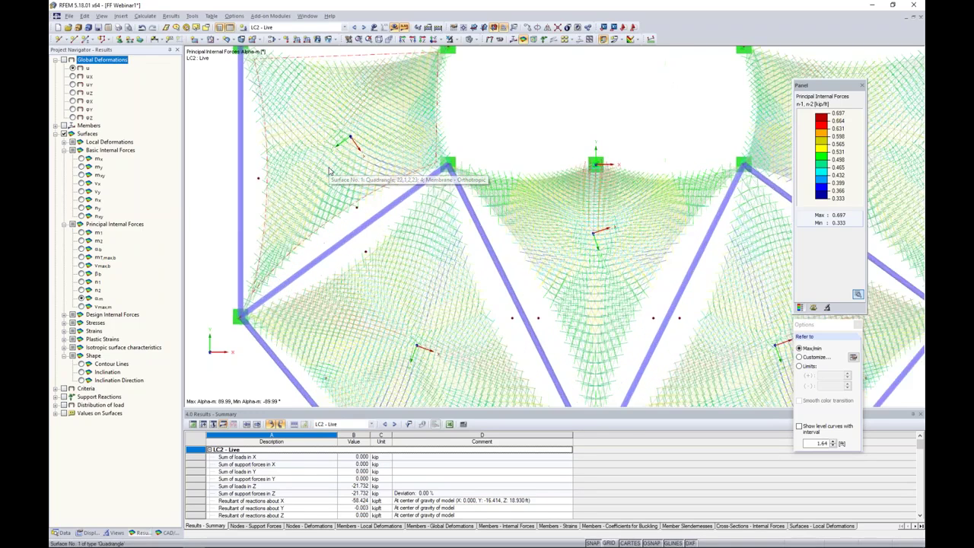
middle_drag(329, 171, 322, 227)
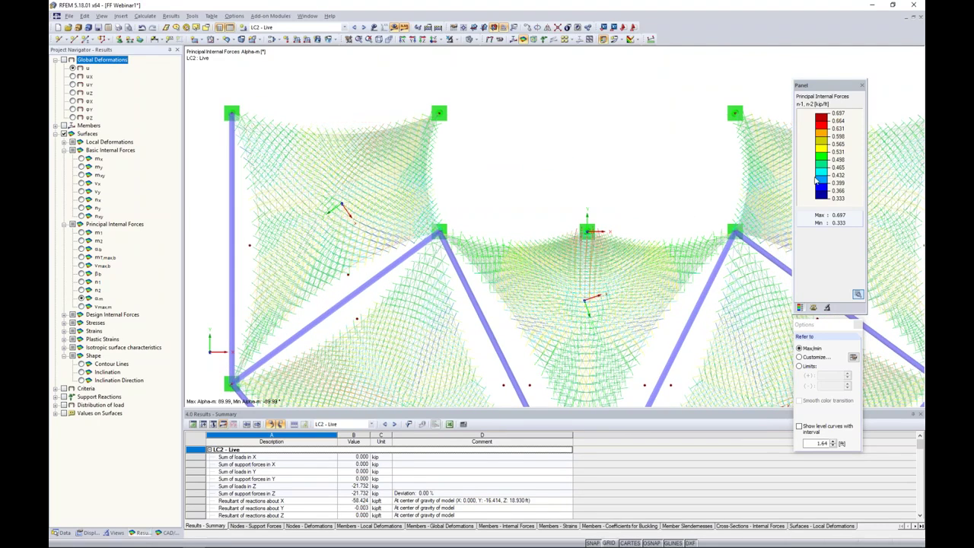
click(857, 325)
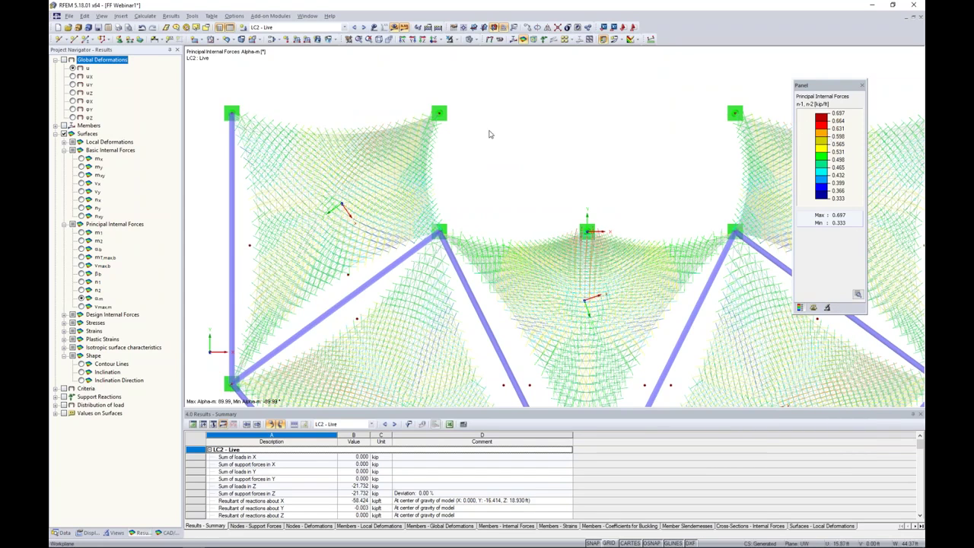
scroll(486, 134, down, 2)
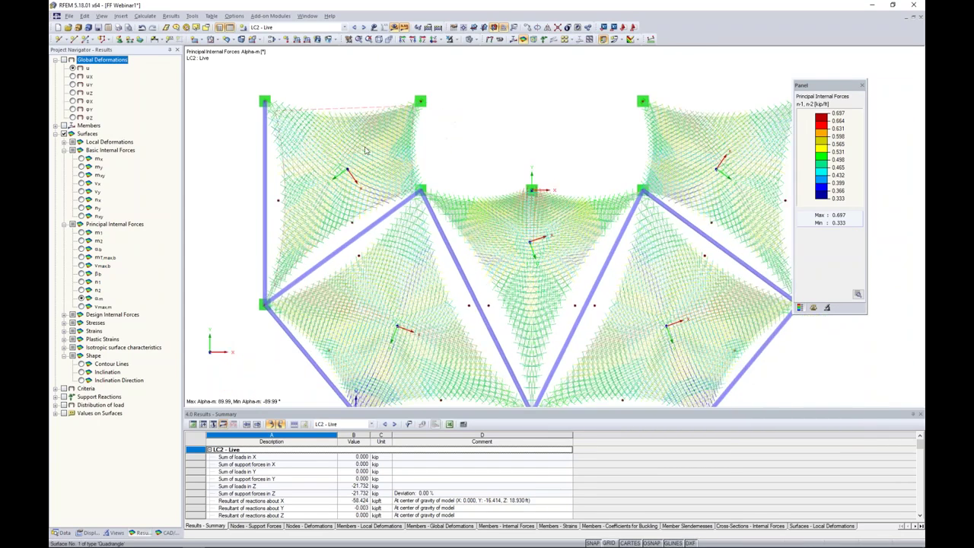
scroll(353, 157, up, 2)
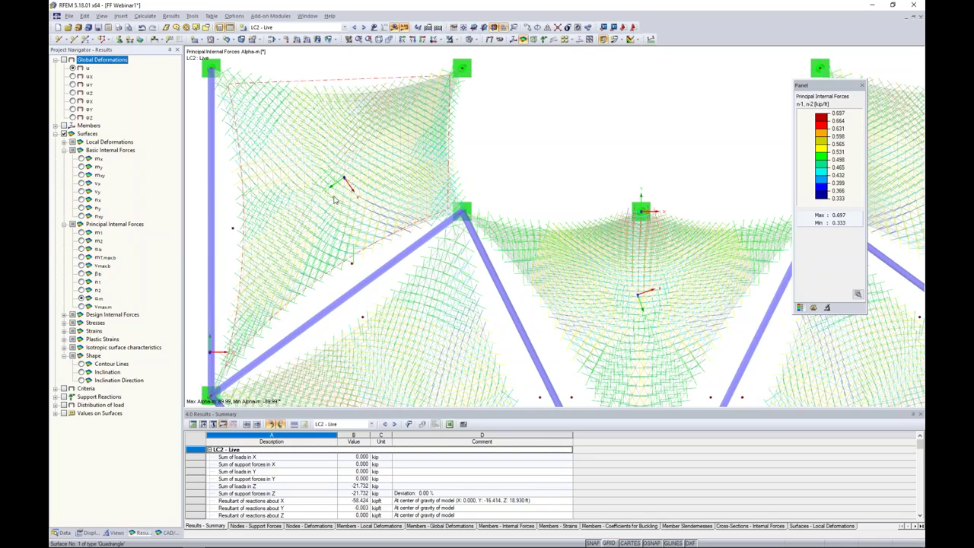
middle_drag(474, 281, 430, 74)
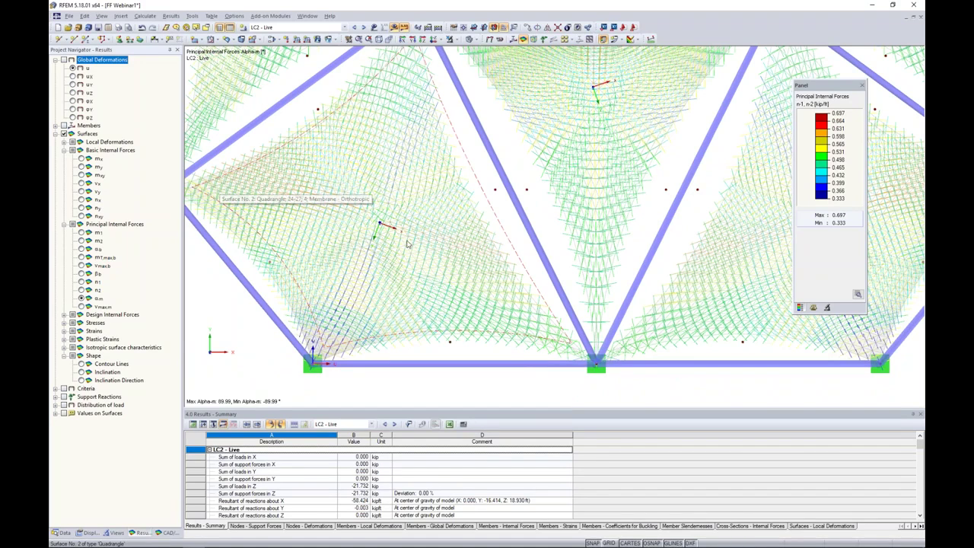
scroll(525, 269, down, 3)
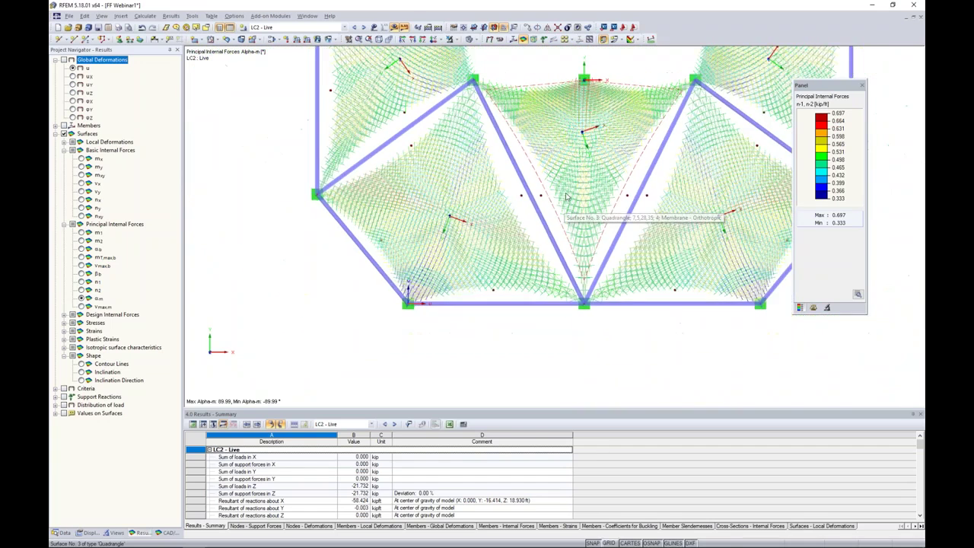
middle_drag(544, 225, 508, 271)
scroll(507, 272, up, 1)
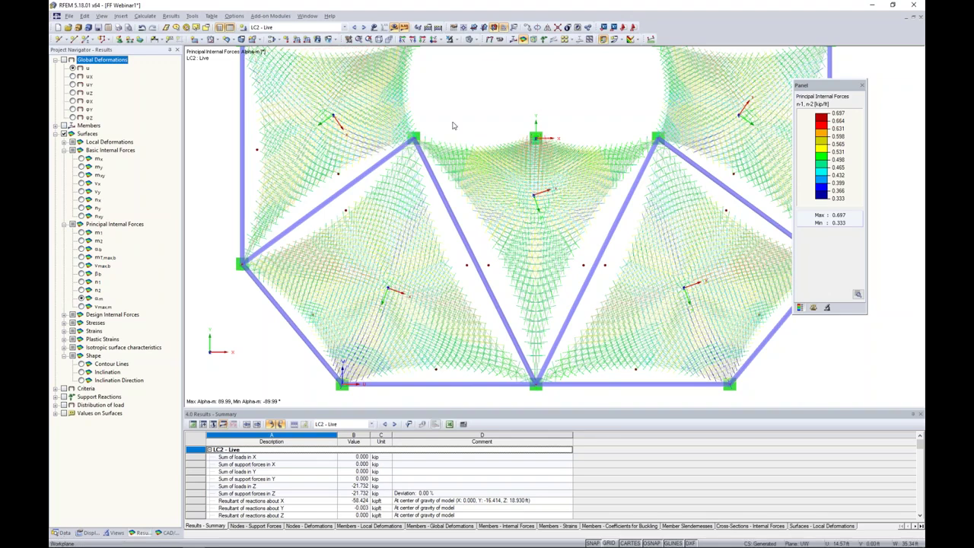
scroll(452, 130, down, 1)
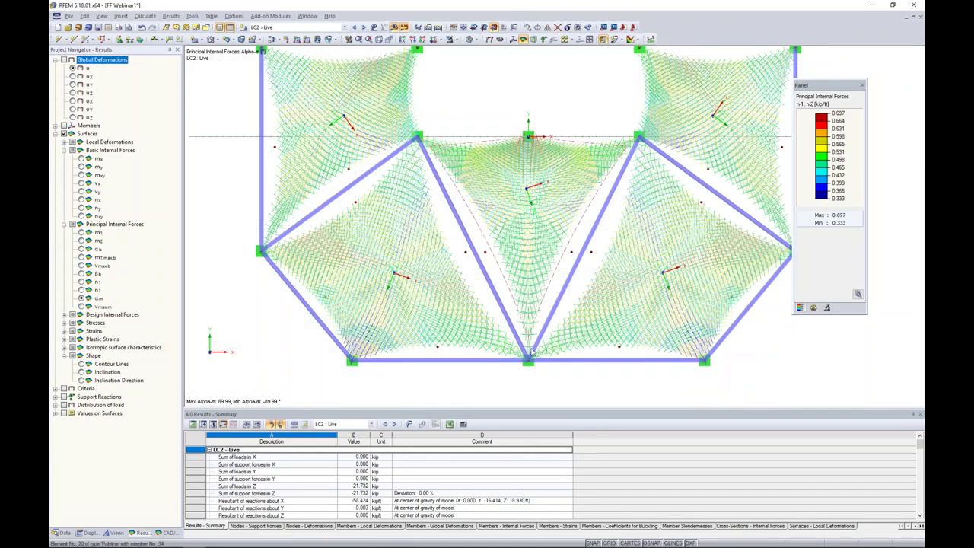
- Set the work plane to global XY with the grid on, and show the whole canopy in plan view
click(493, 27)
click(474, 28)
ctrl+middle_drag(522, 356, 517, 283)
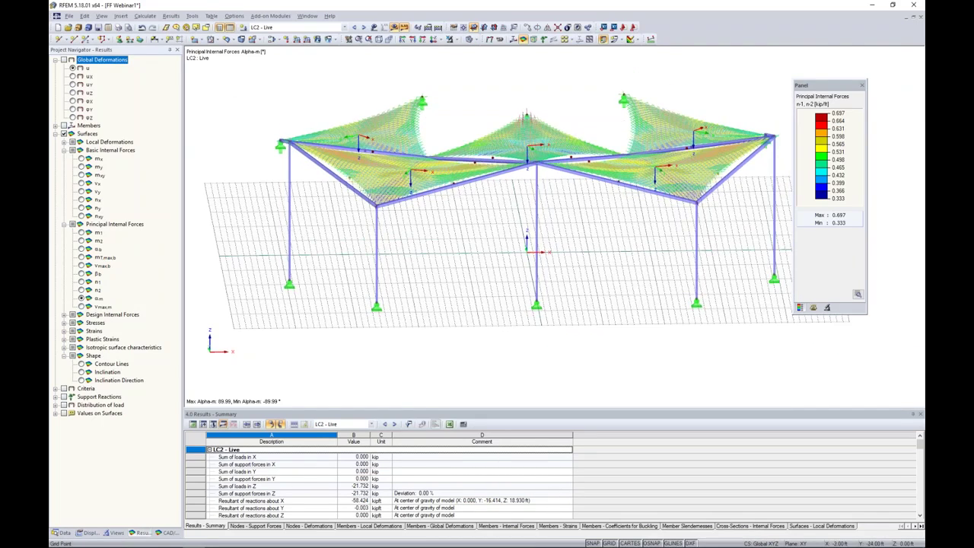
click(434, 38)
middle_drag(560, 138, 535, 136)
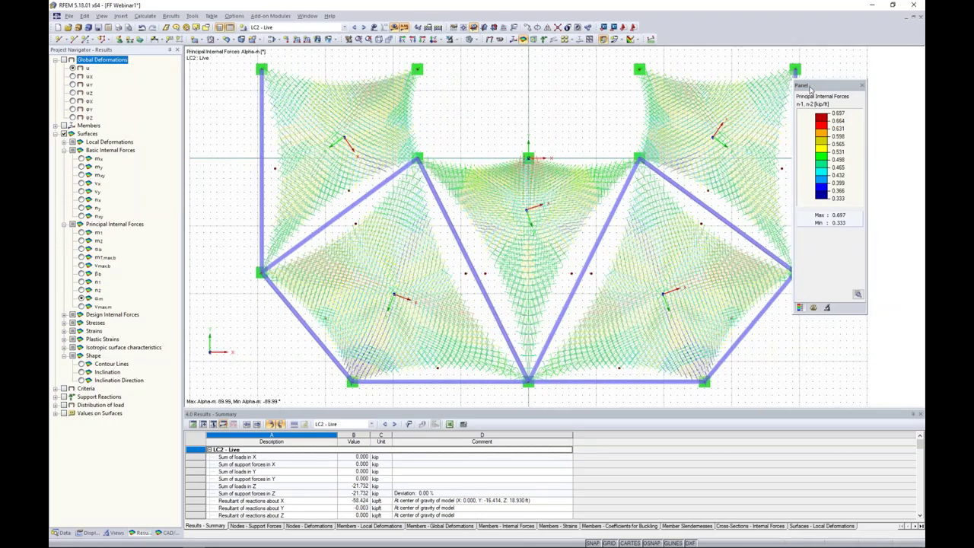
scroll(403, 147, up, 1)
scroll(426, 153, down, 1)
mouse_move(479, 158)
middle_down()
mouse_move(491, 160)
mouse_move(461, 161)
middle_up()
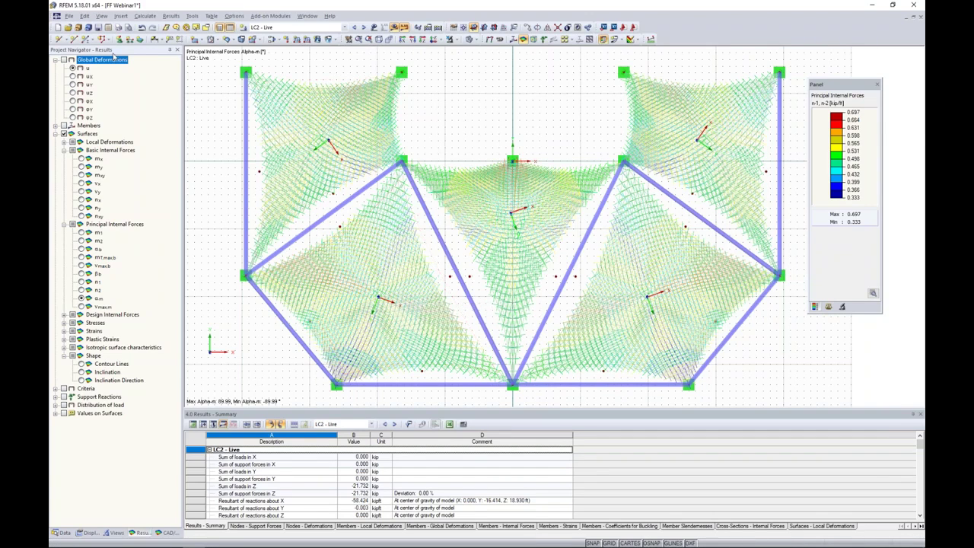
- Draw a line about 17 ft long over the outer membrane, from X -24, Y 9 to X -34, Y -5 ft, deleting the existing results
click(73, 40)
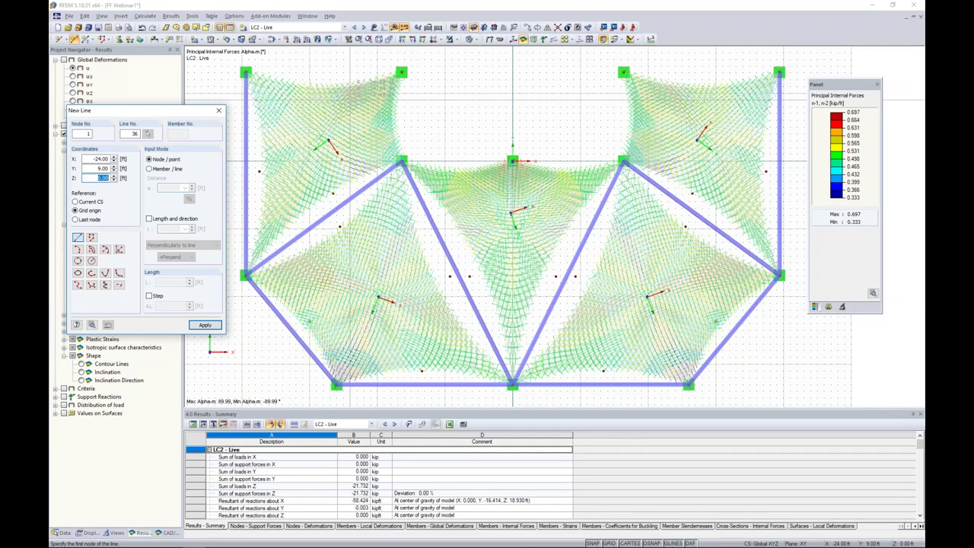
click(348, 99)
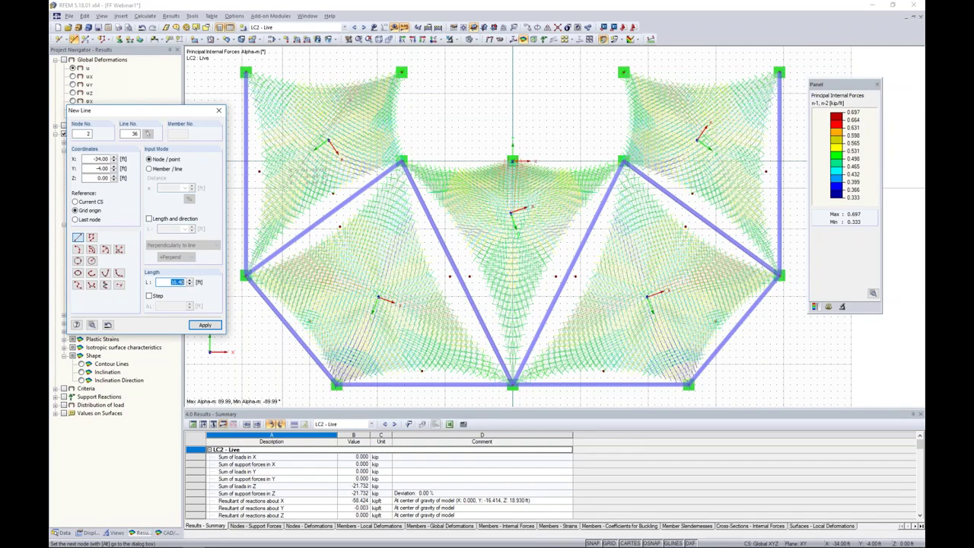
click(513, 160)
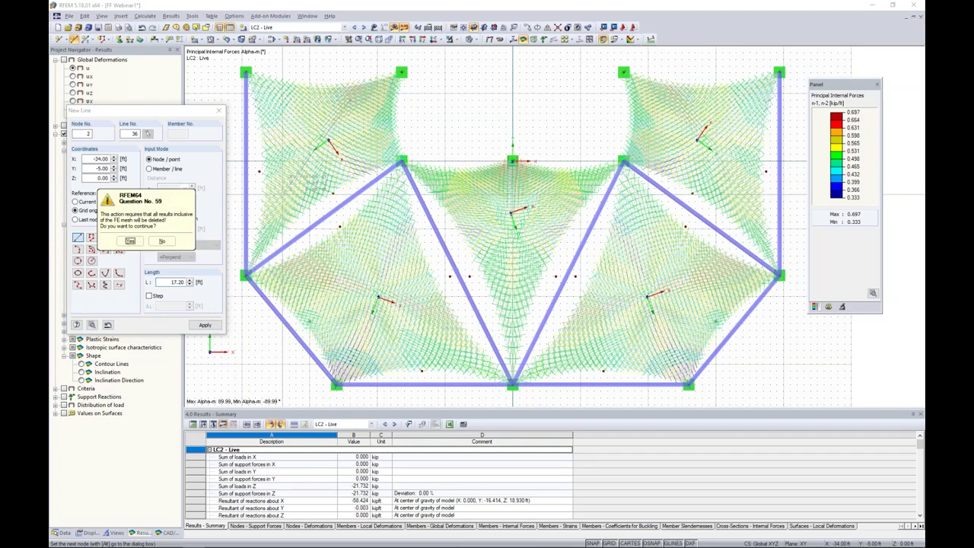
click(130, 240)
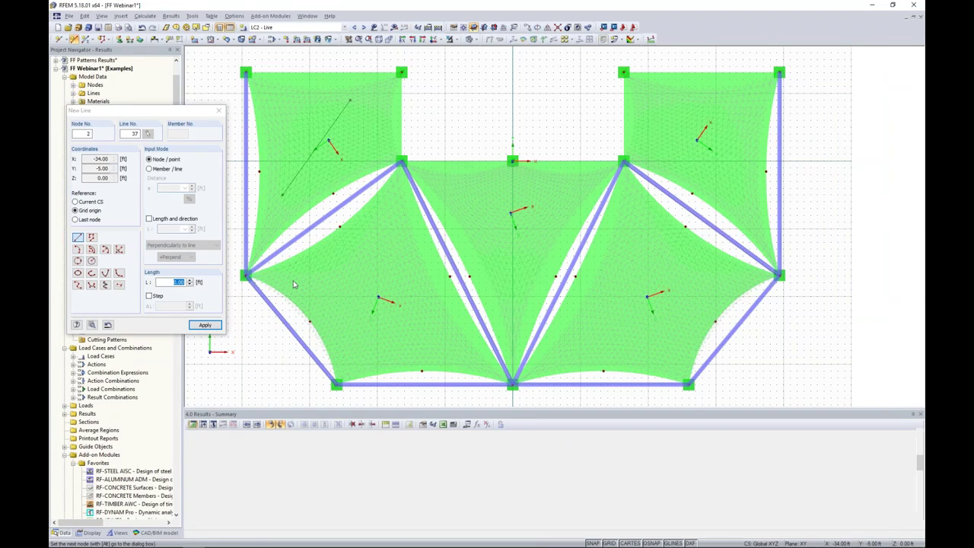
- Draw a line across the adjacent front membrane ending at X -12, Y -24 ft, and another down the centre membrane along X 0
click(310, 282)
click(432, 323)
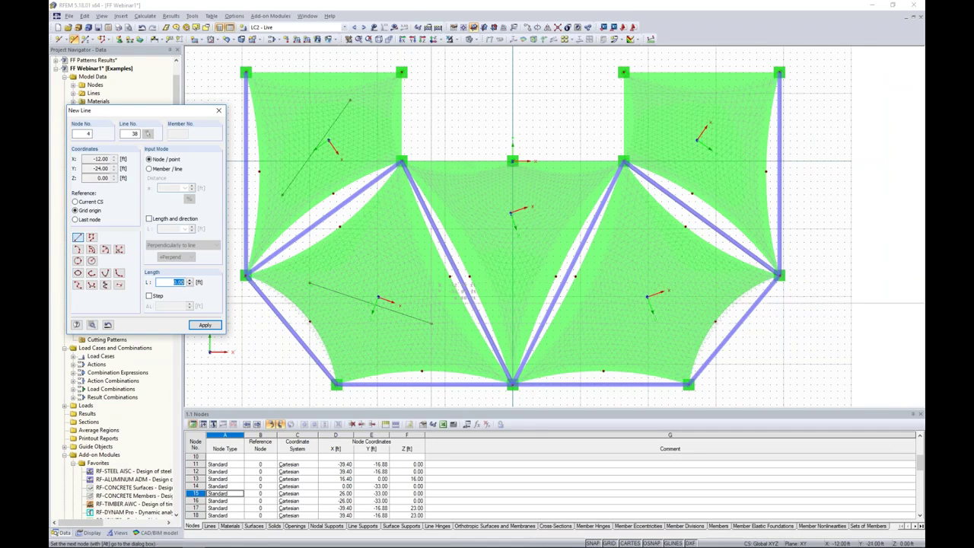
click(512, 208)
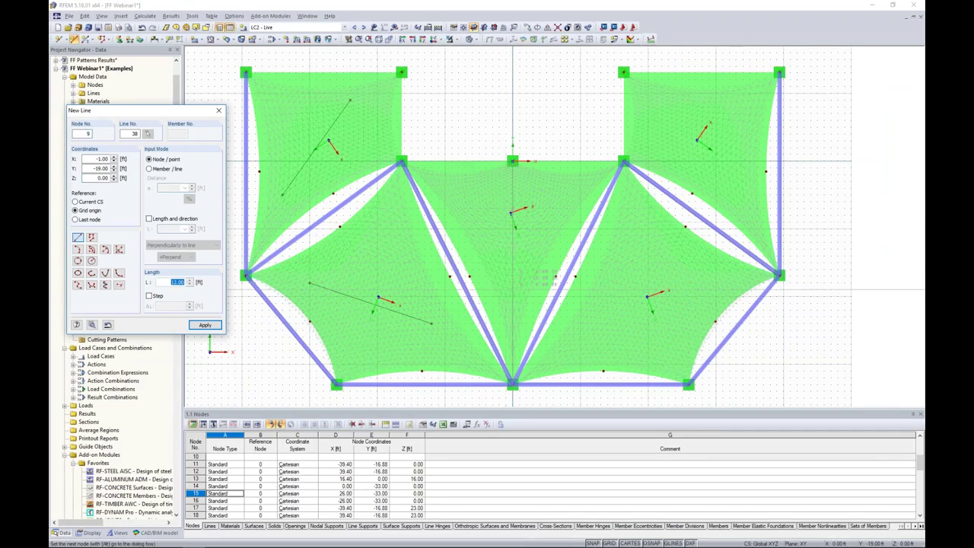
click(513, 296)
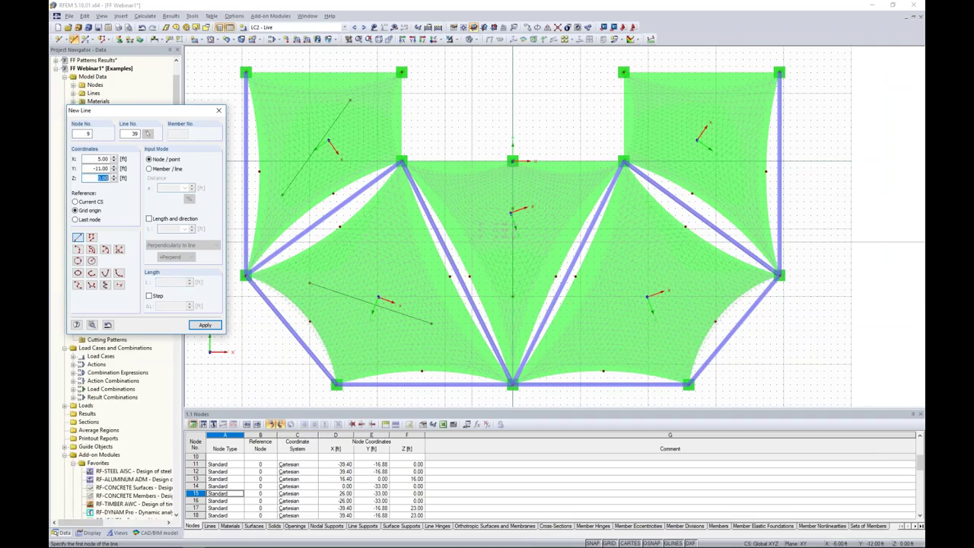
key(Escape)
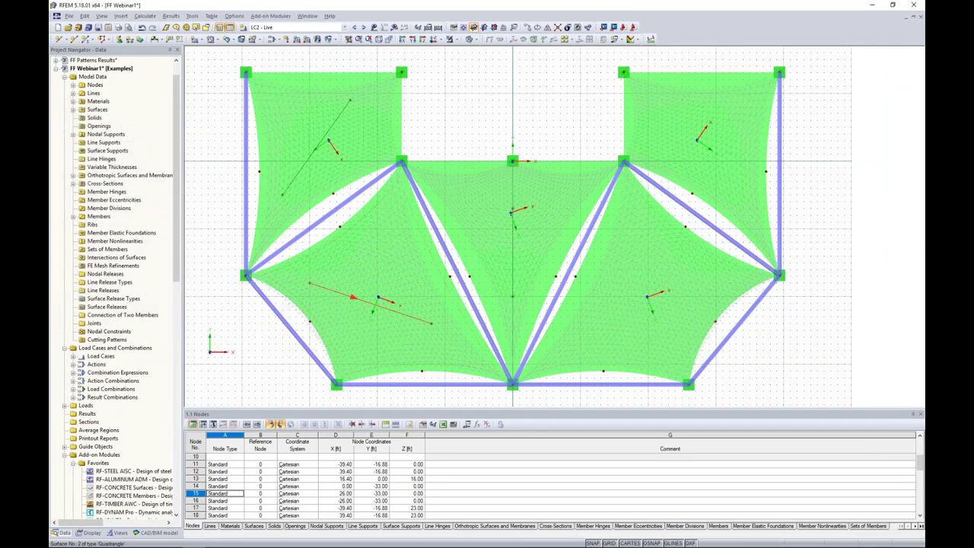
- Mirror the two slanted direction lines to the canopy's other half about the Y-Z plane, keeping the originals as a copy
click(547, 29)
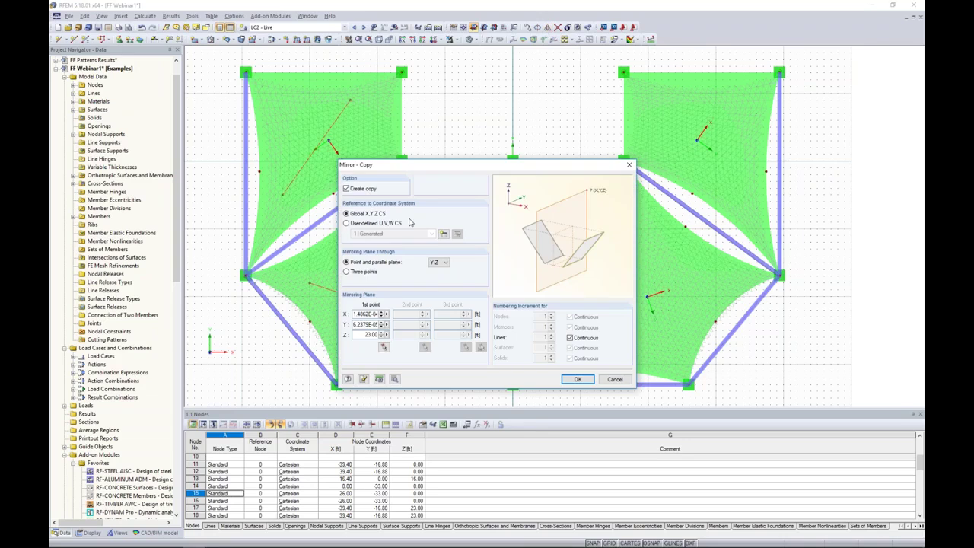
click(576, 379)
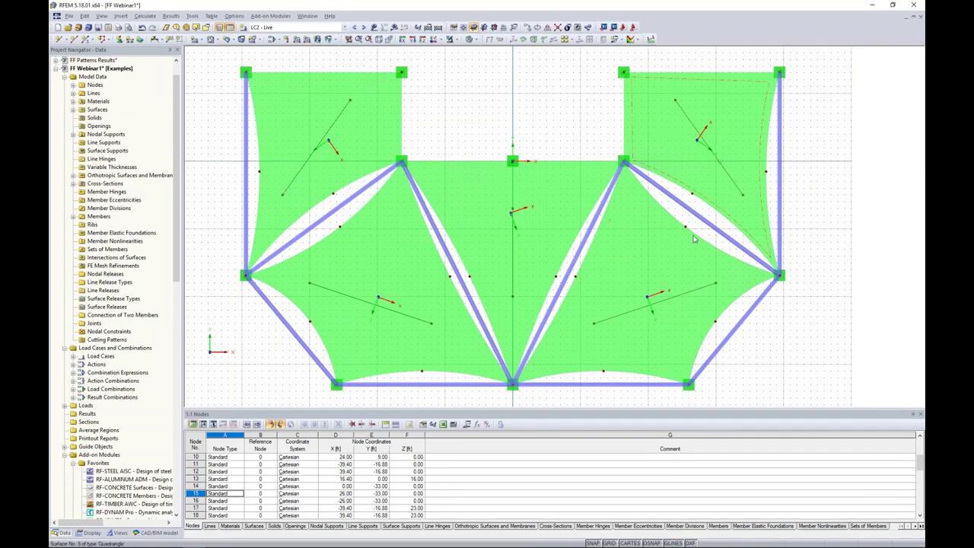
ctrl+middle_drag(540, 339, 601, 97)
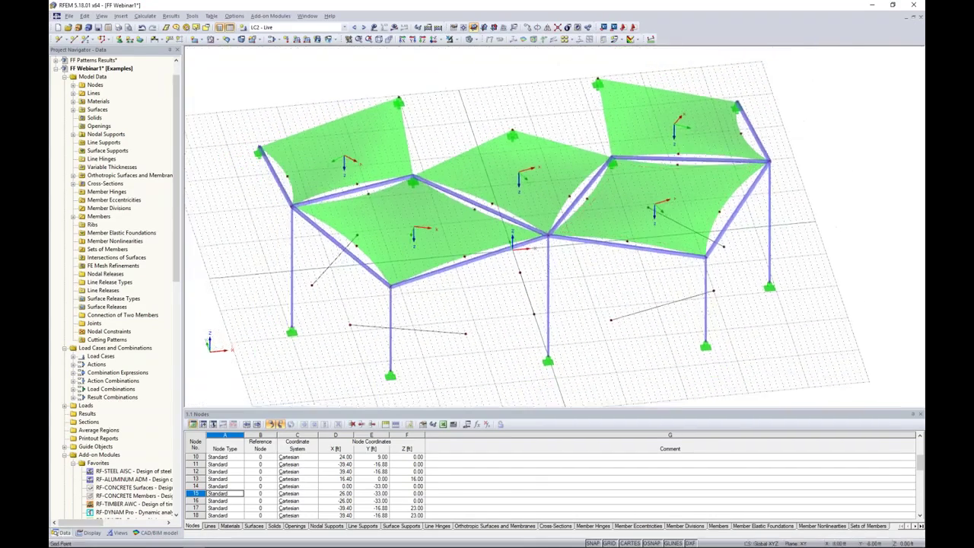
ctrl+middle_drag(433, 391, 409, 335)
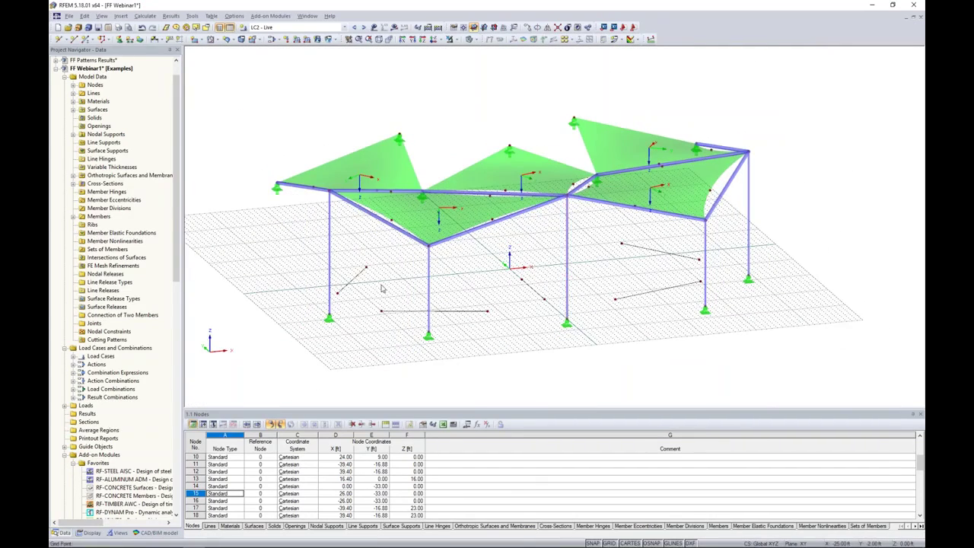
- Set the input axes of surface 1, the outer membrane on the -X side, with x parallel to line 36
click(431, 40)
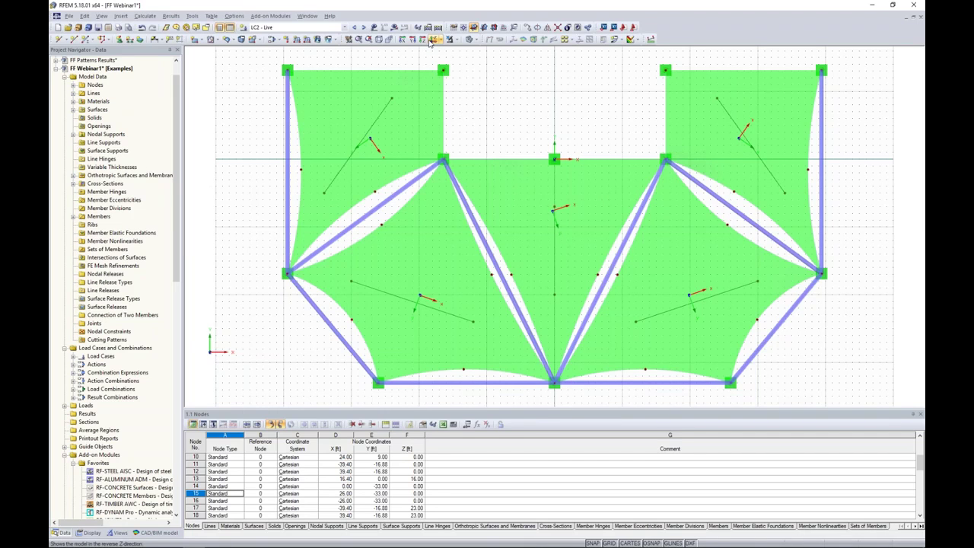
double_click(401, 126)
drag(414, 162, 535, 126)
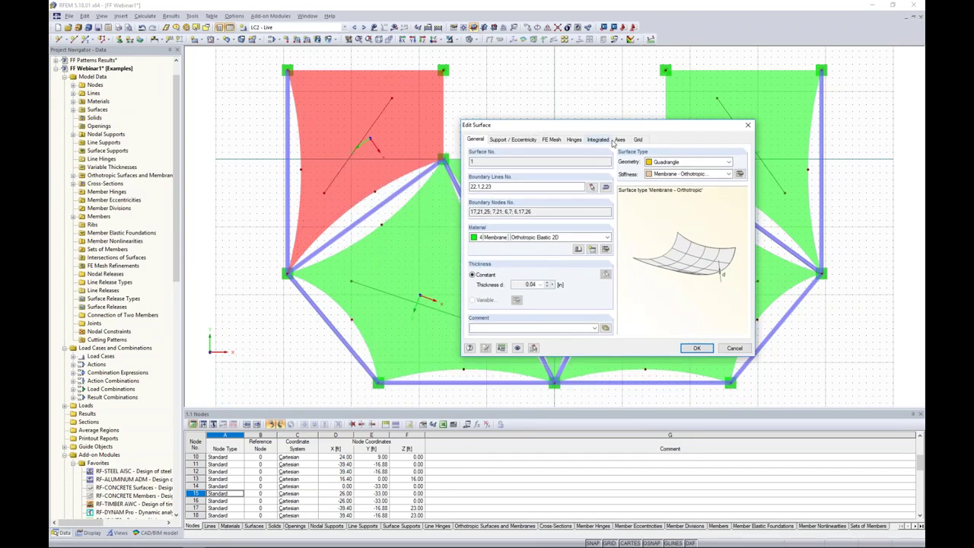
click(620, 140)
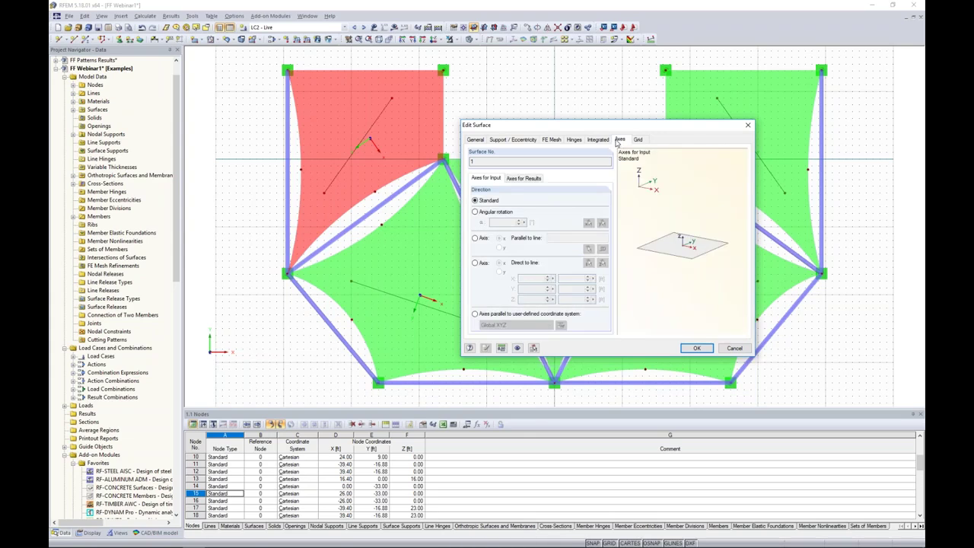
click(484, 240)
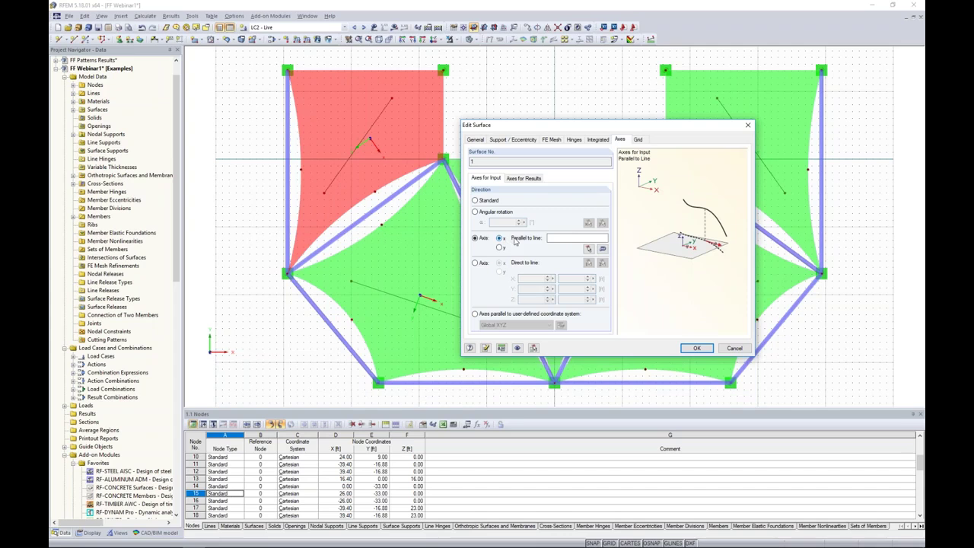
click(579, 240)
click(589, 250)
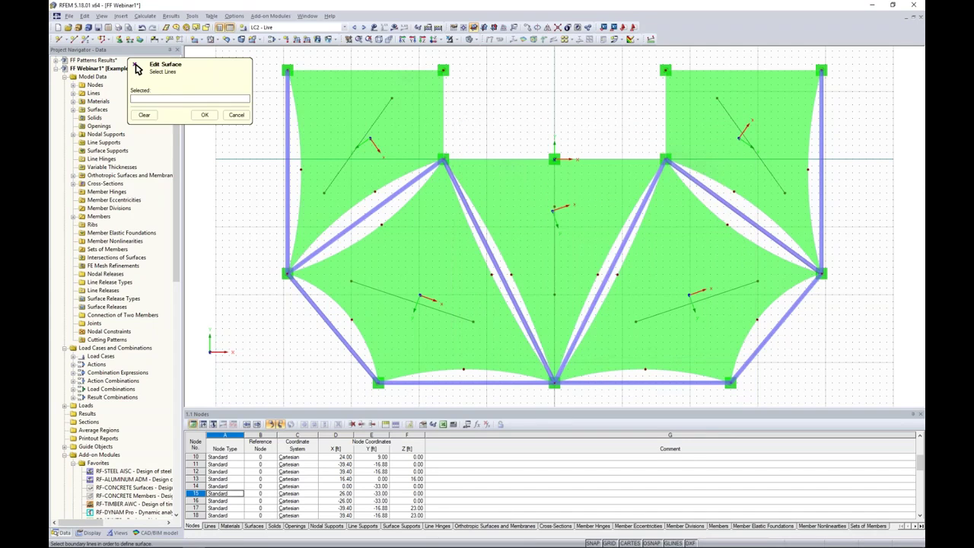
click(368, 132)
click(205, 115)
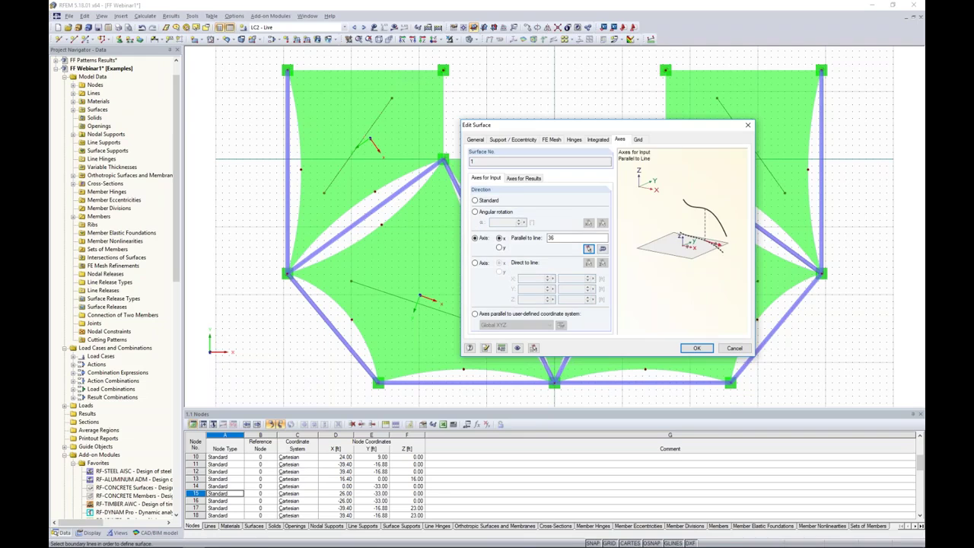
click(695, 347)
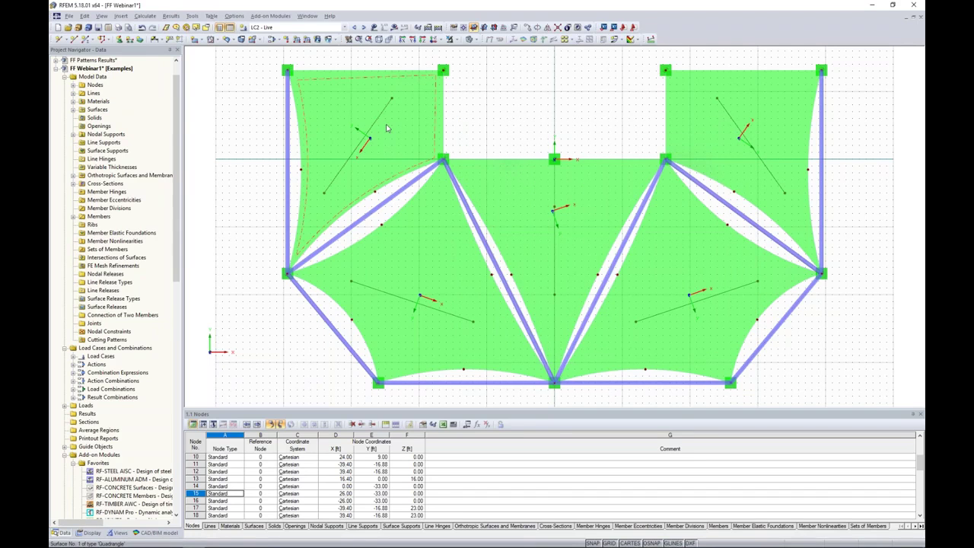
- Set the input x-axis of surface 2, the front membrane on the -X side, parallel to the line drawn across it
scroll(367, 137, up, 3)
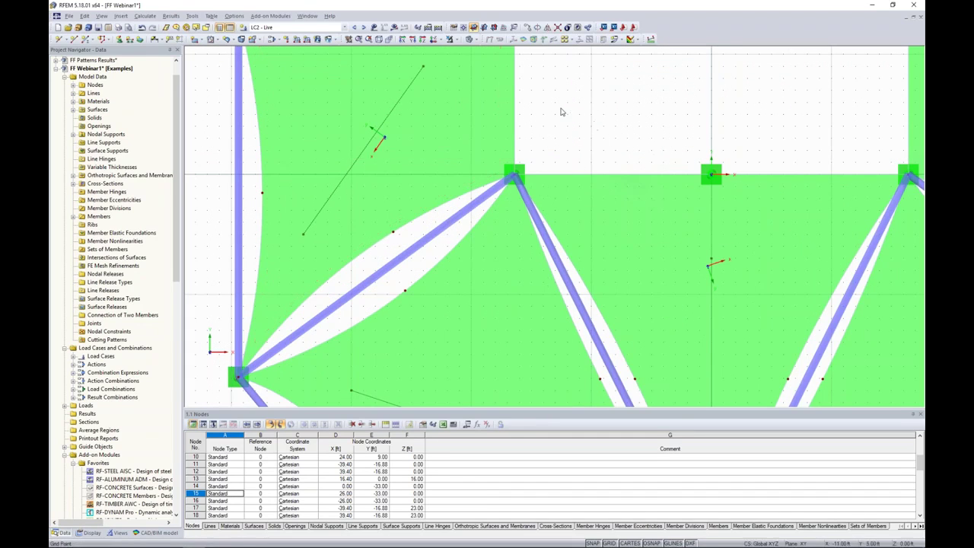
scroll(409, 101, down, 4)
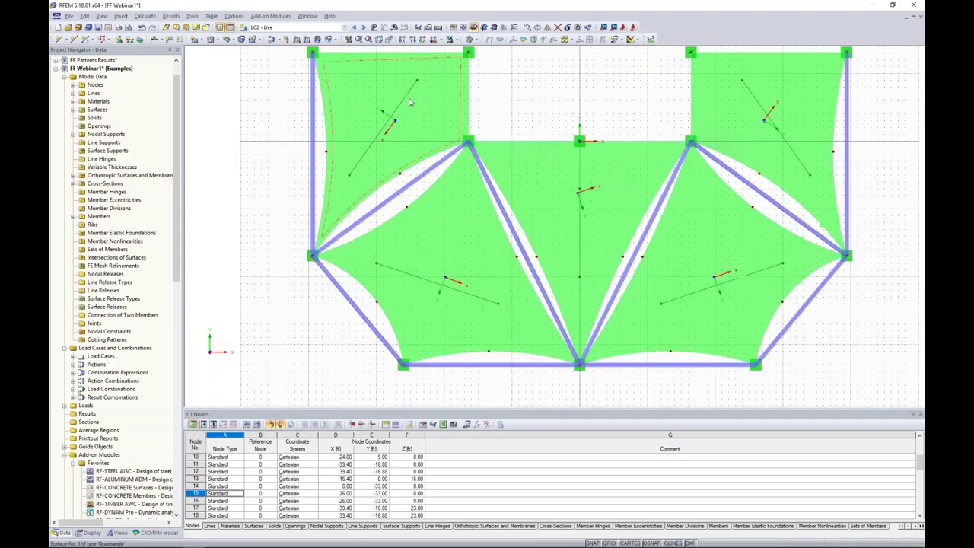
middle_drag(536, 123, 489, 137)
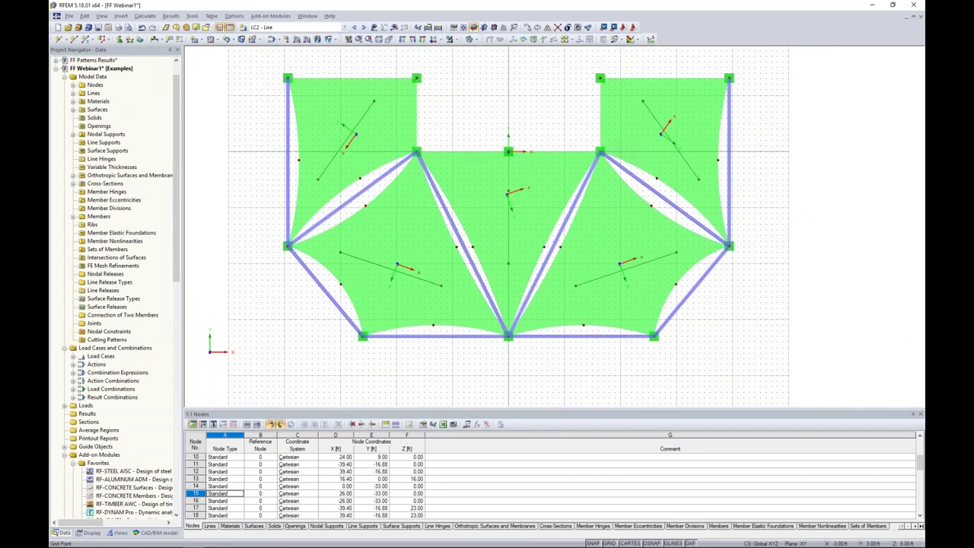
double_click(379, 242)
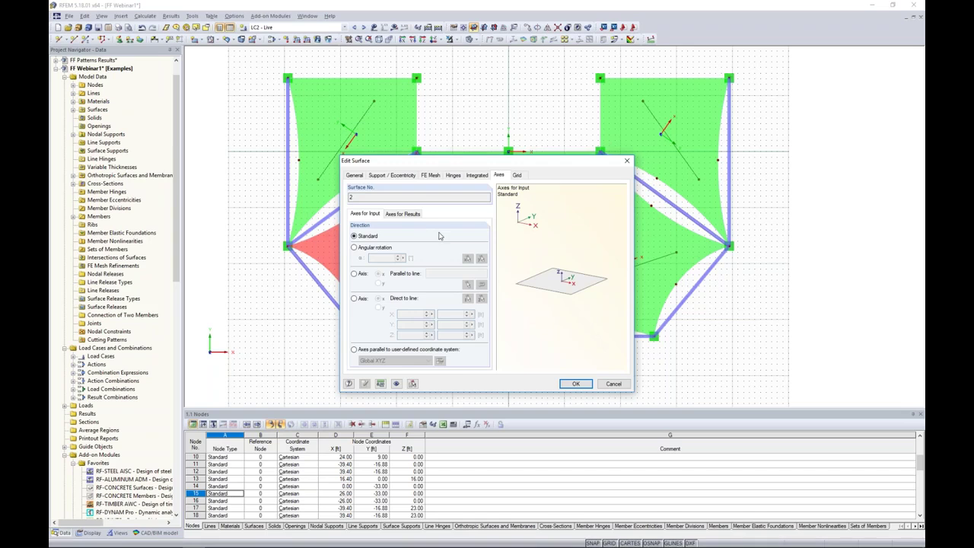
click(353, 274)
click(468, 283)
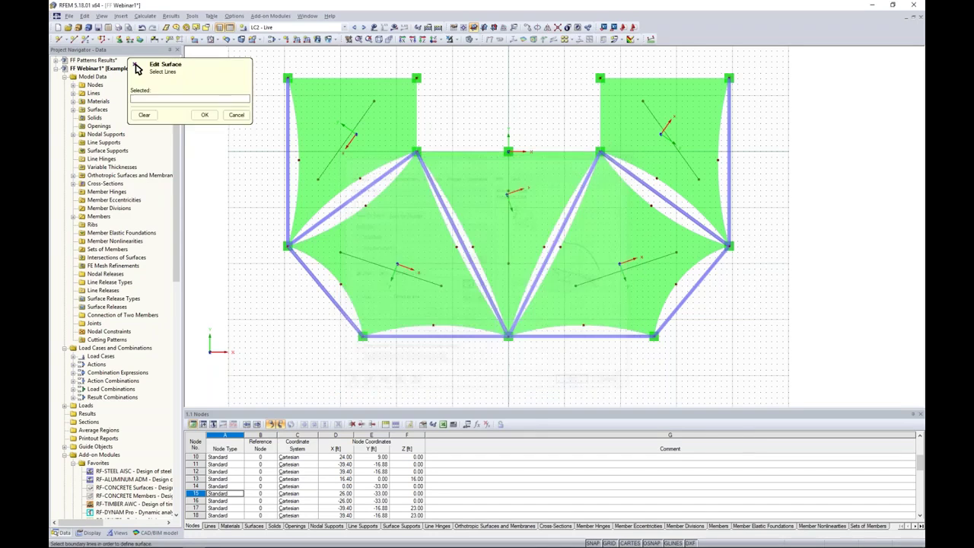
click(203, 114)
click(577, 384)
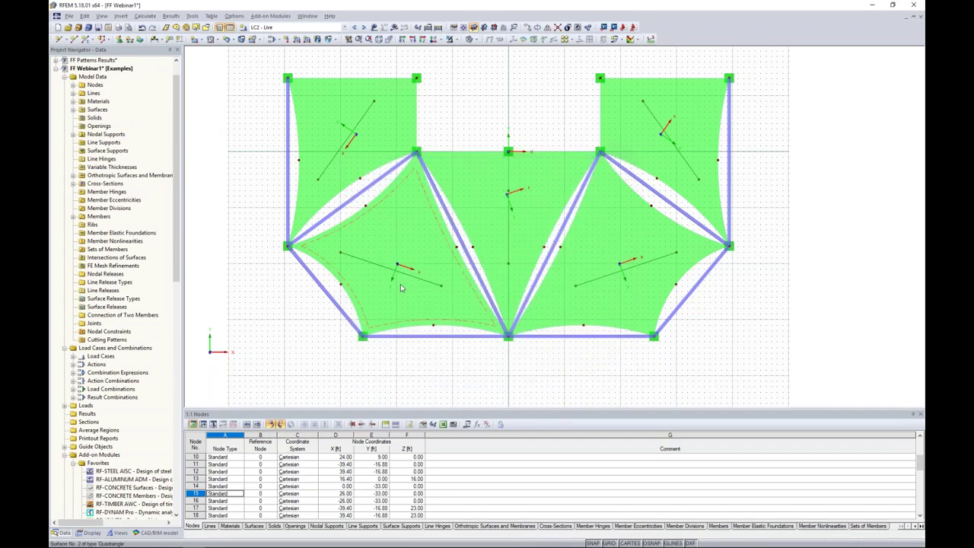
- Set the input x-axis of surface 3, the centre membrane, parallel to line 38
scroll(380, 278, up, 3)
scroll(436, 271, down, 2)
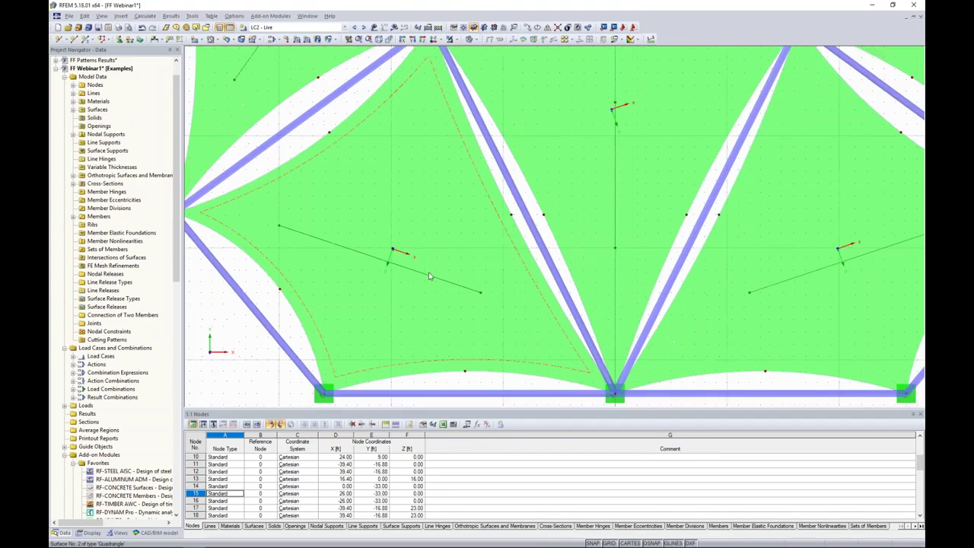
double_click(551, 170)
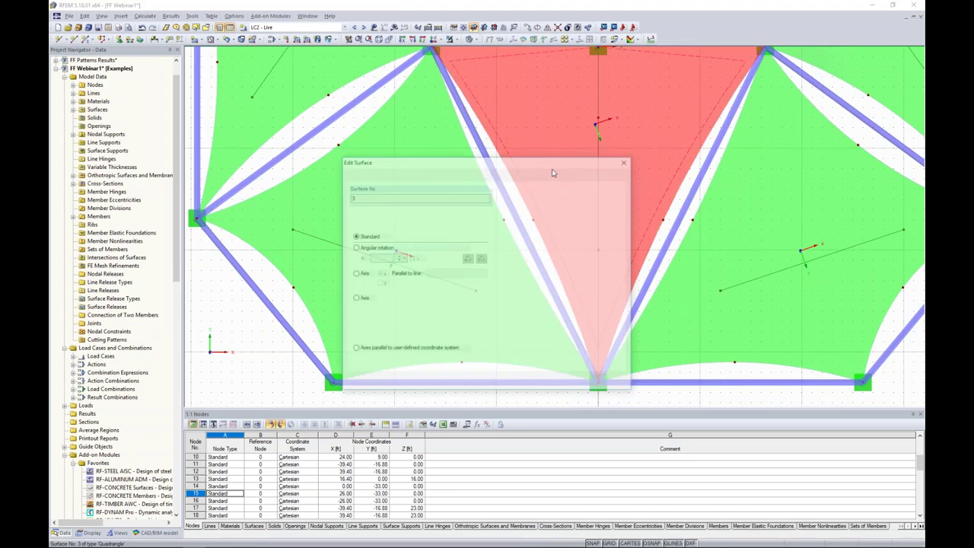
click(355, 276)
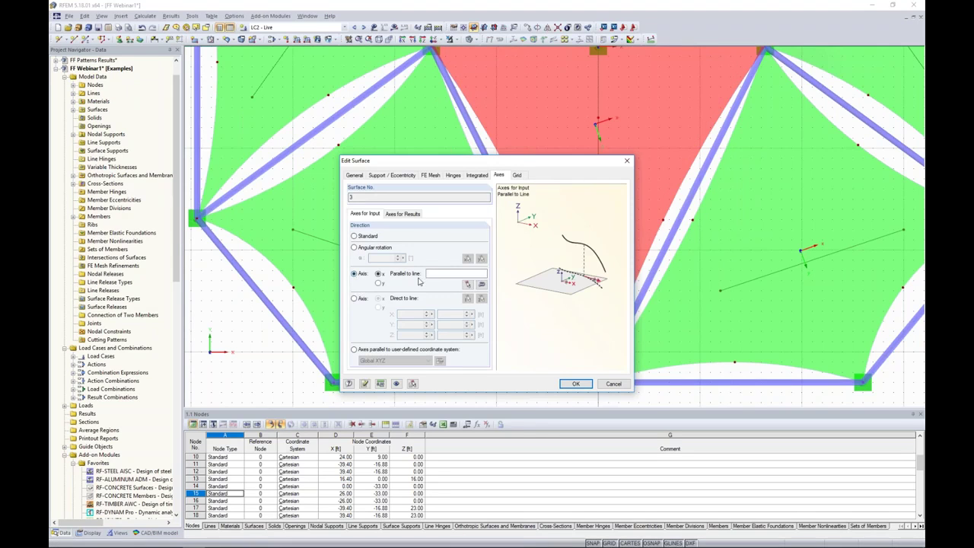
click(468, 285)
click(598, 183)
click(205, 114)
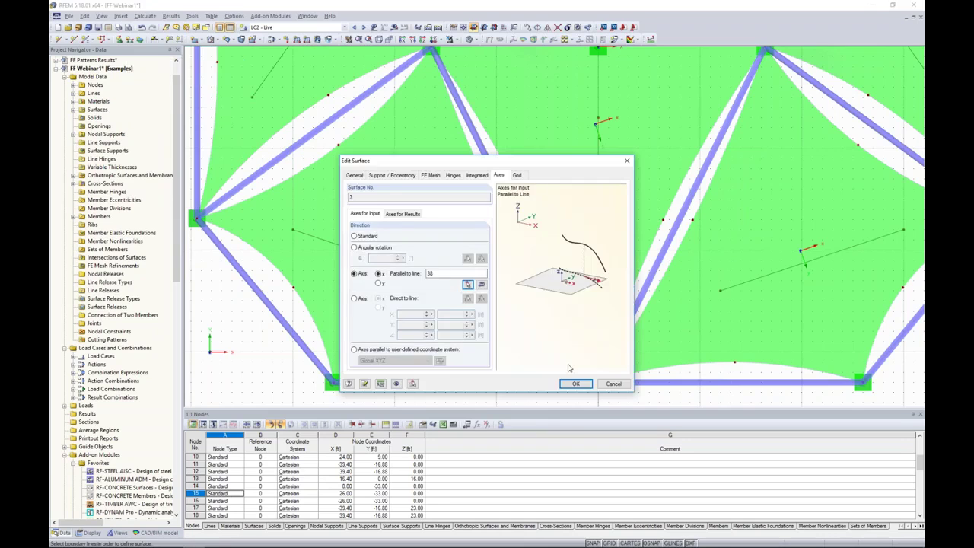
click(577, 383)
- Set the input x-axis of surface 4, the front membrane on the +X side, parallel to mirrored line 40
middle_drag(766, 307, 670, 328)
double_click(675, 321)
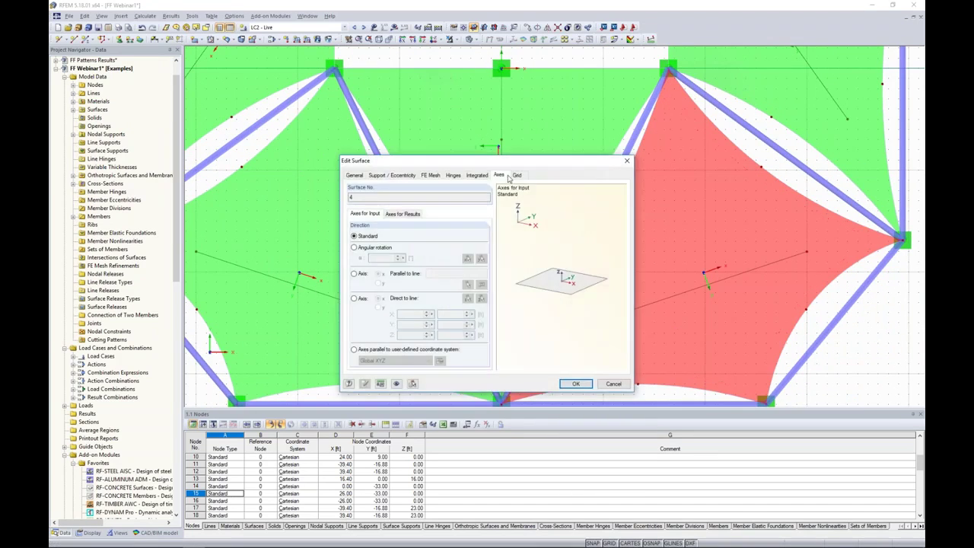
click(354, 273)
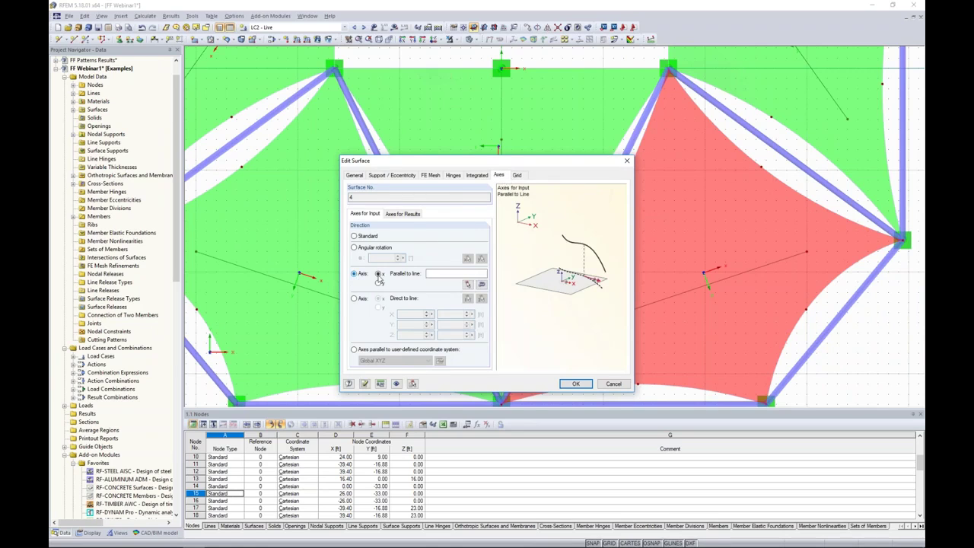
click(467, 285)
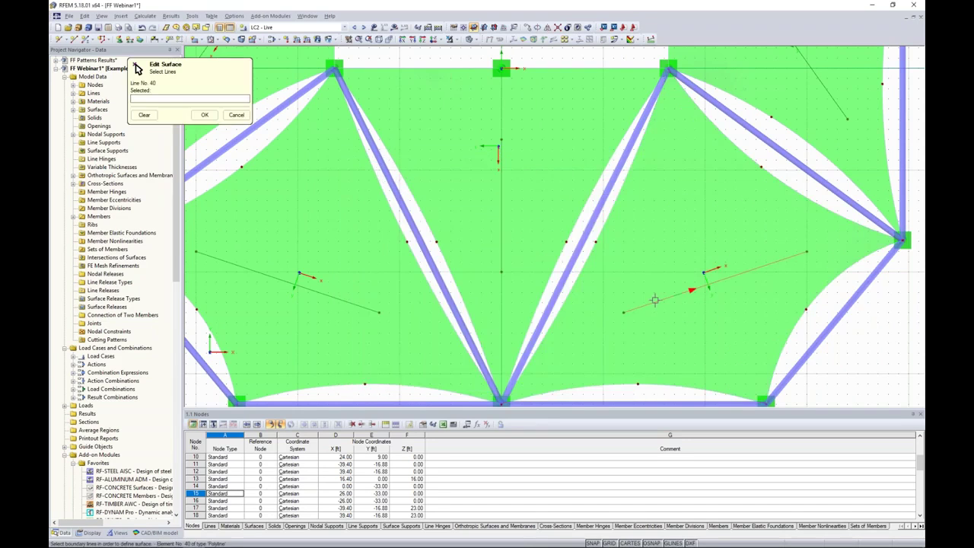
click(205, 114)
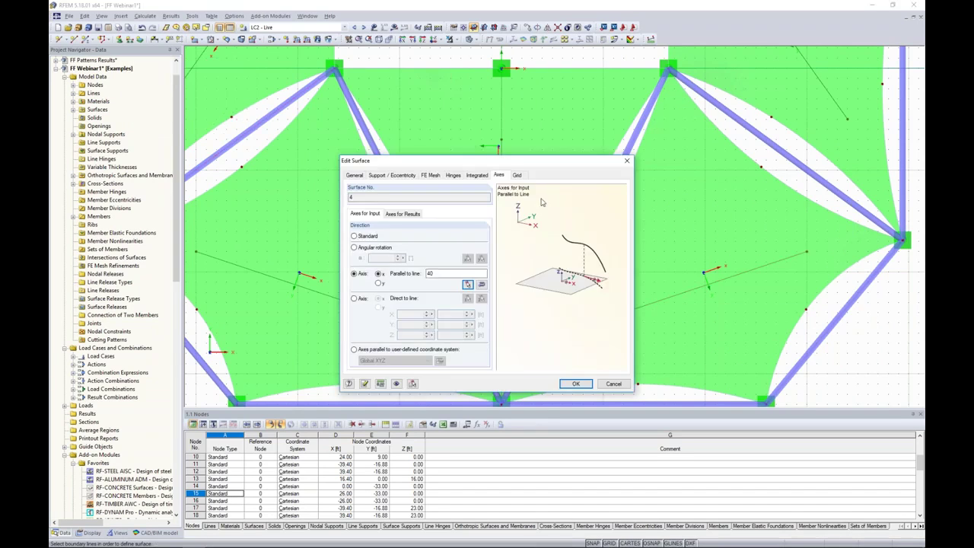
click(576, 383)
- Set the input x-axis of surface 5, the outer membrane on the +X side, parallel to mirrored line 39
middle_drag(777, 189, 713, 285)
double_click(719, 177)
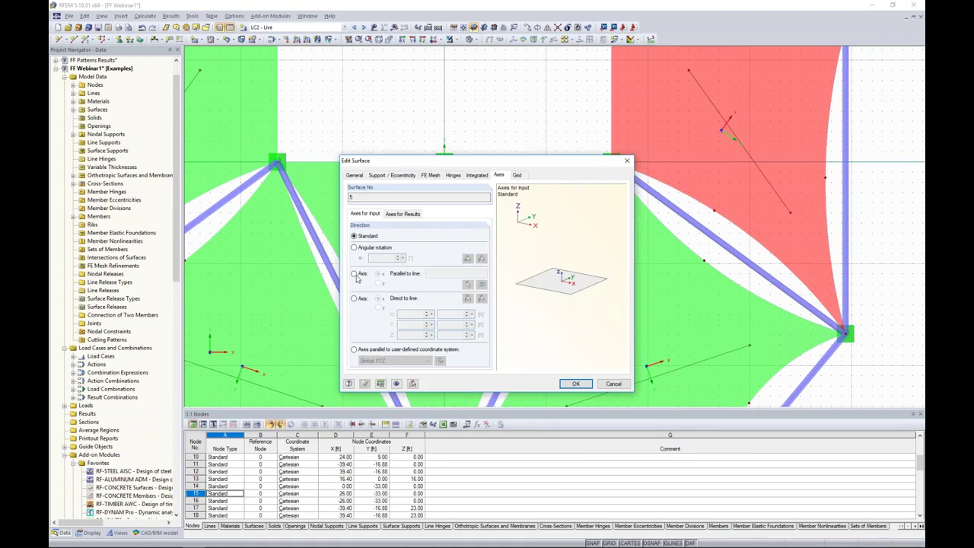
click(354, 275)
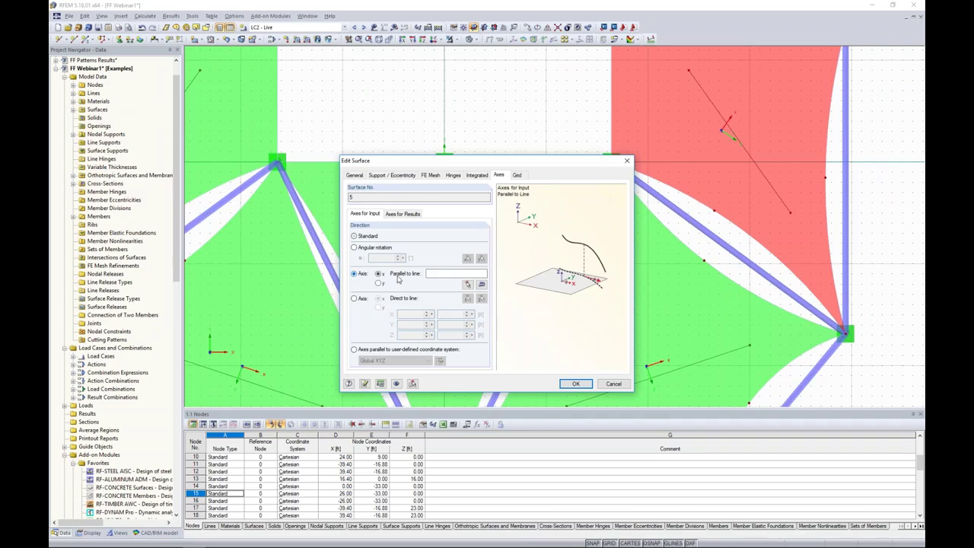
click(467, 285)
click(751, 159)
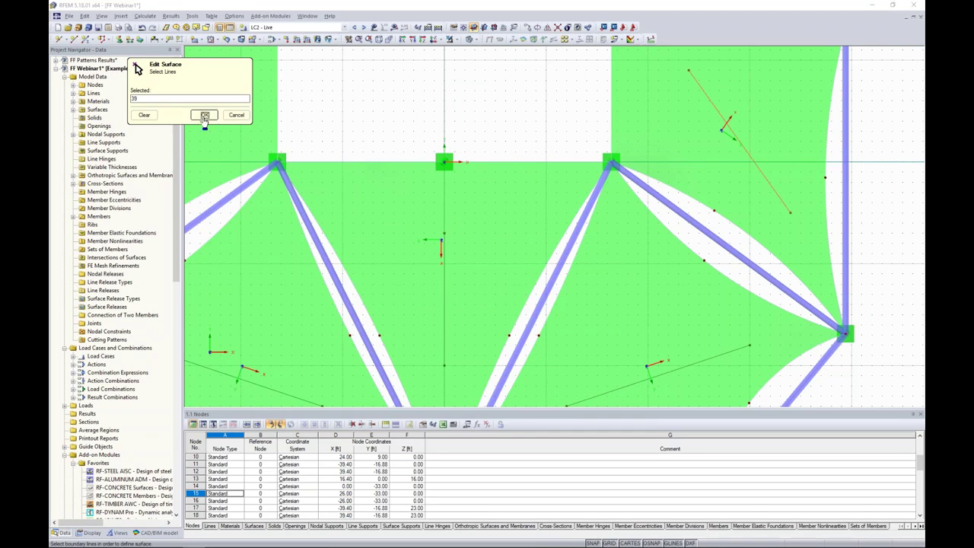
click(204, 117)
click(567, 385)
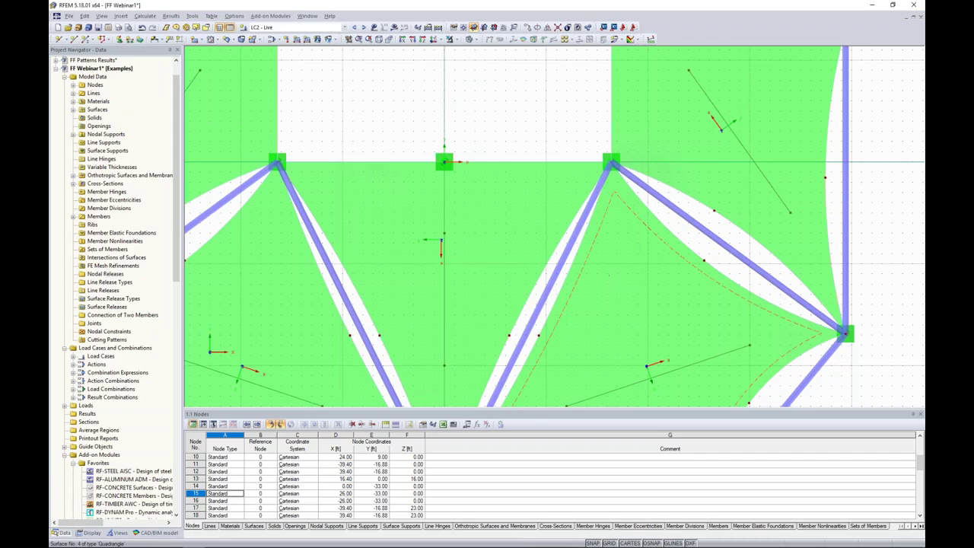
- Set the modulus of elasticity Ey of material 4, the orthotropic elastic 2D membrane, to 44 ksi
scroll(719, 157, down, 4)
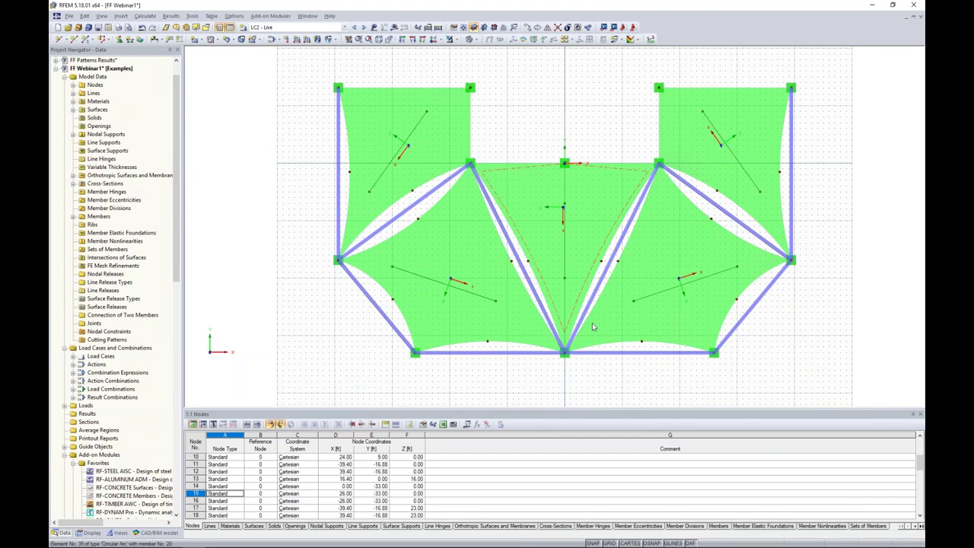
ctrl+middle_drag(601, 376, 617, 118)
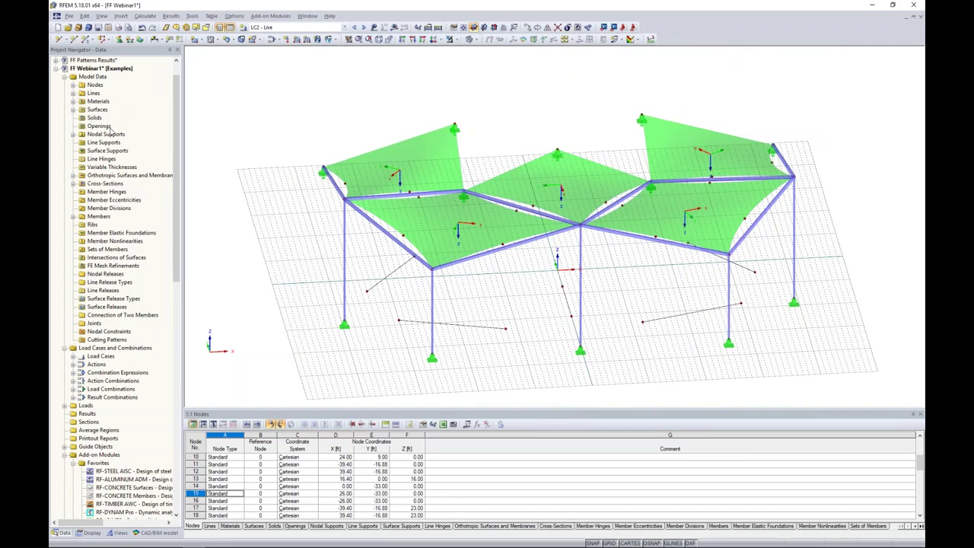
click(73, 102)
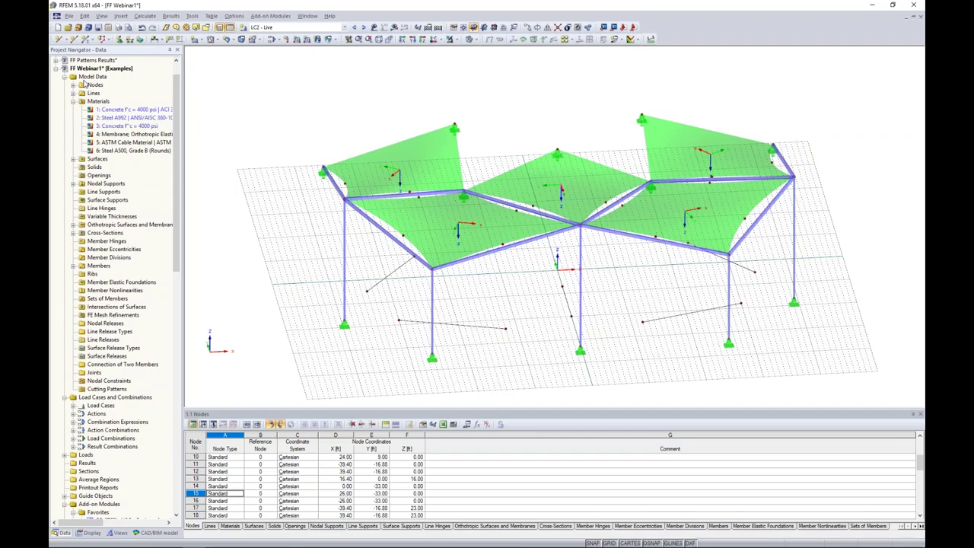
click(104, 133)
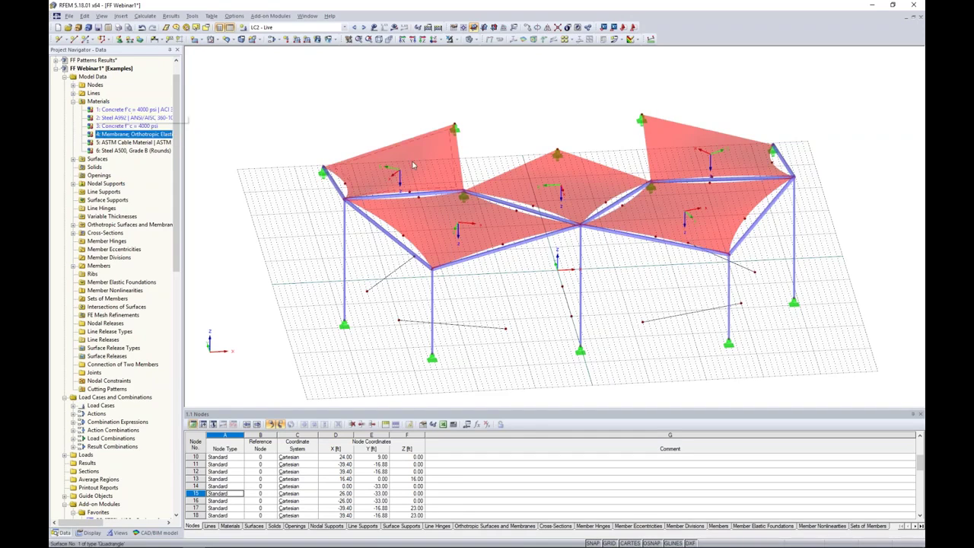
click(106, 136)
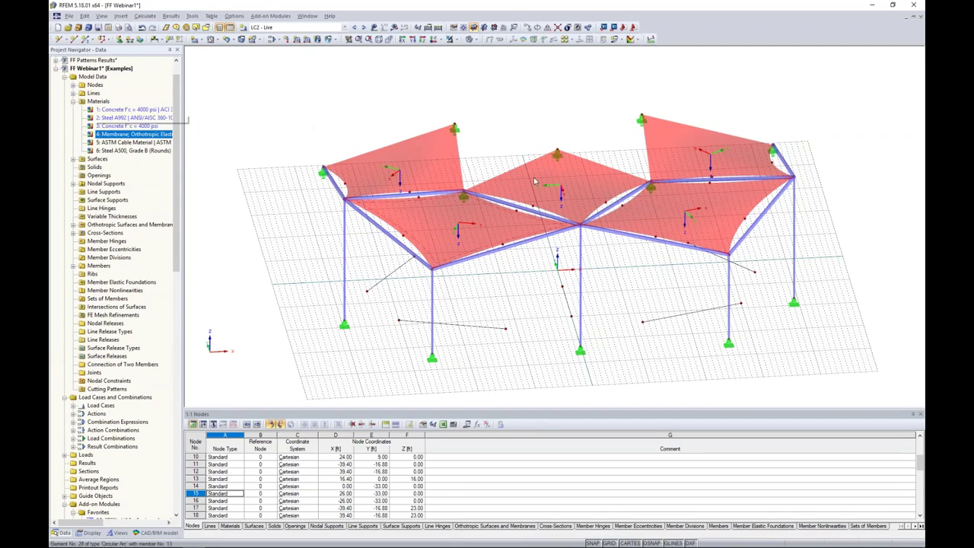
double_click(115, 136)
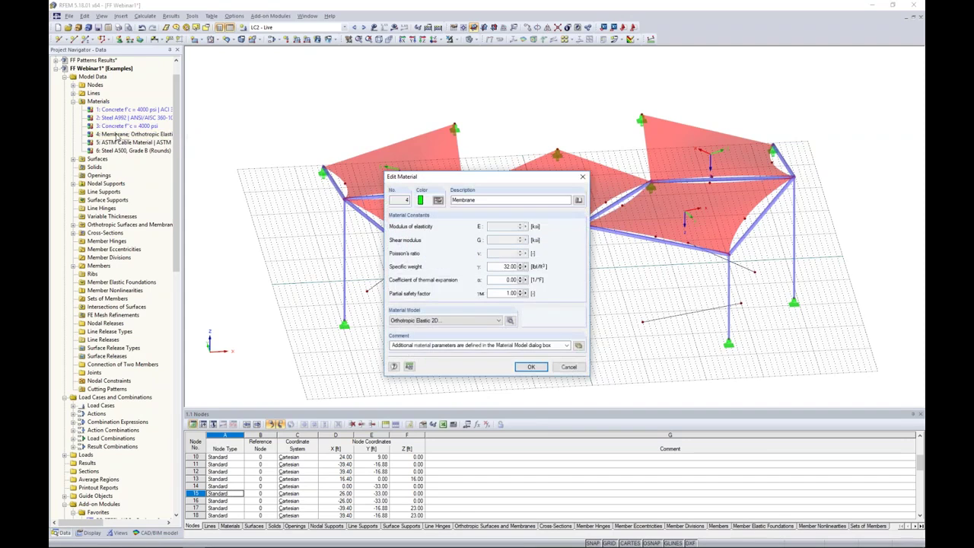
click(510, 321)
drag(470, 229, 511, 228)
text(44)
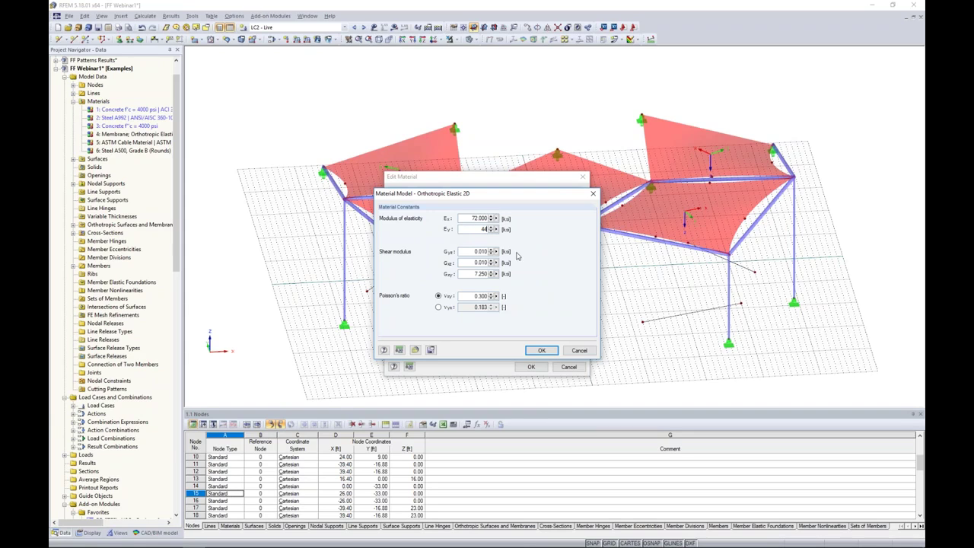
click(542, 350)
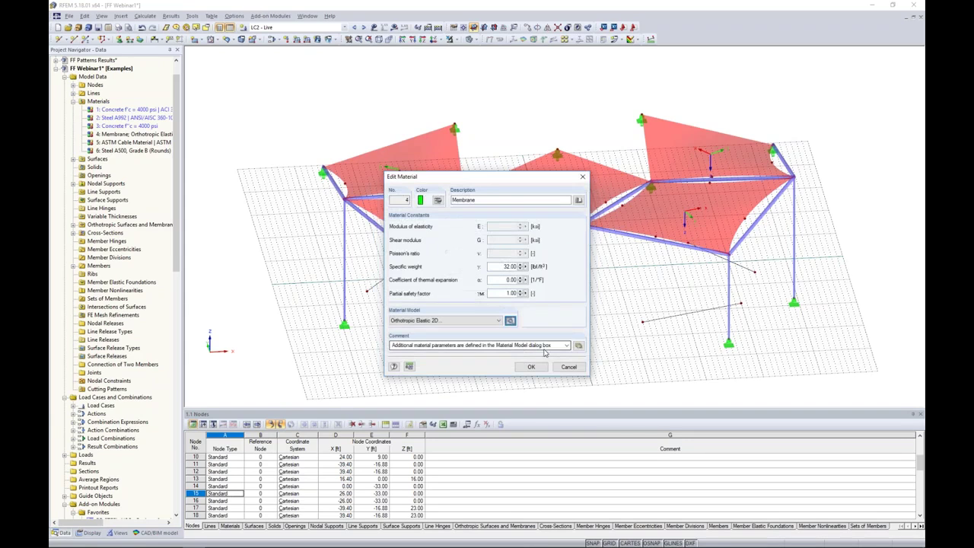
click(534, 366)
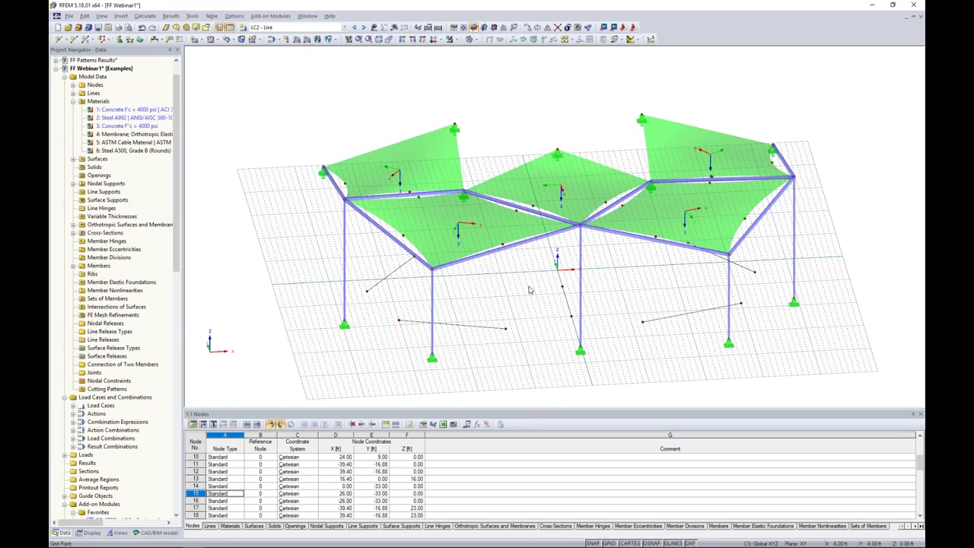
- Switch from the FF Webinar1 model to the calculated FF Results model
scroll(530, 290, down, 1)
ctrl+middle_drag(531, 290, 509, 291)
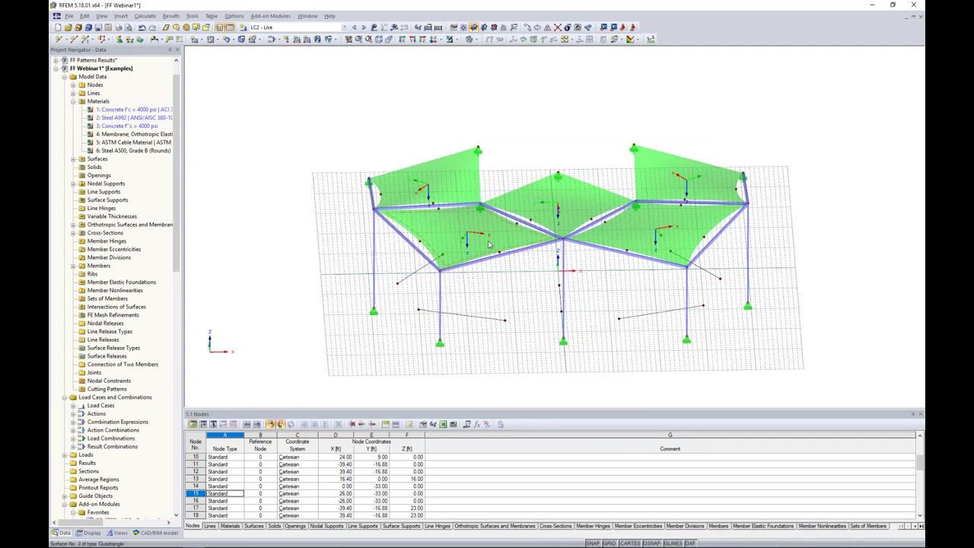
right_click(490, 244)
click(538, 145)
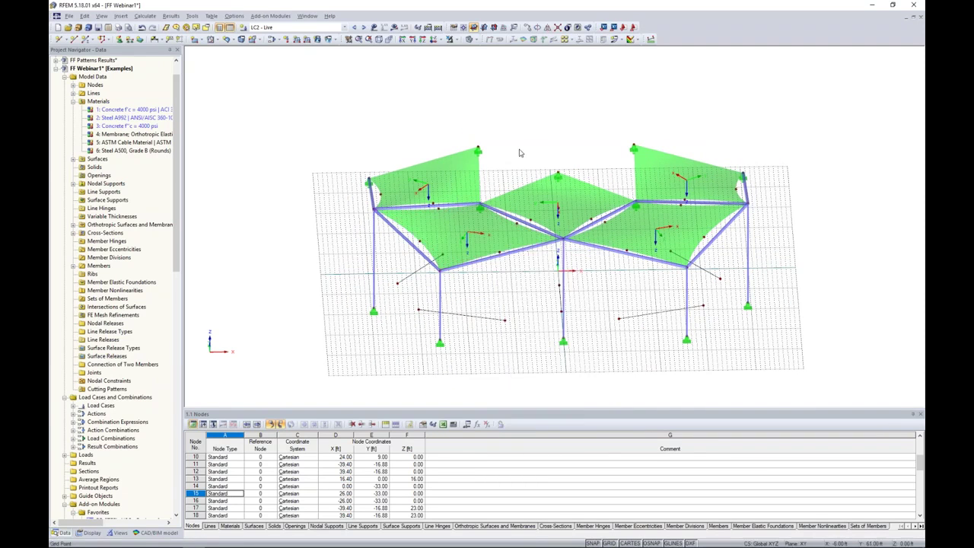
click(288, 26)
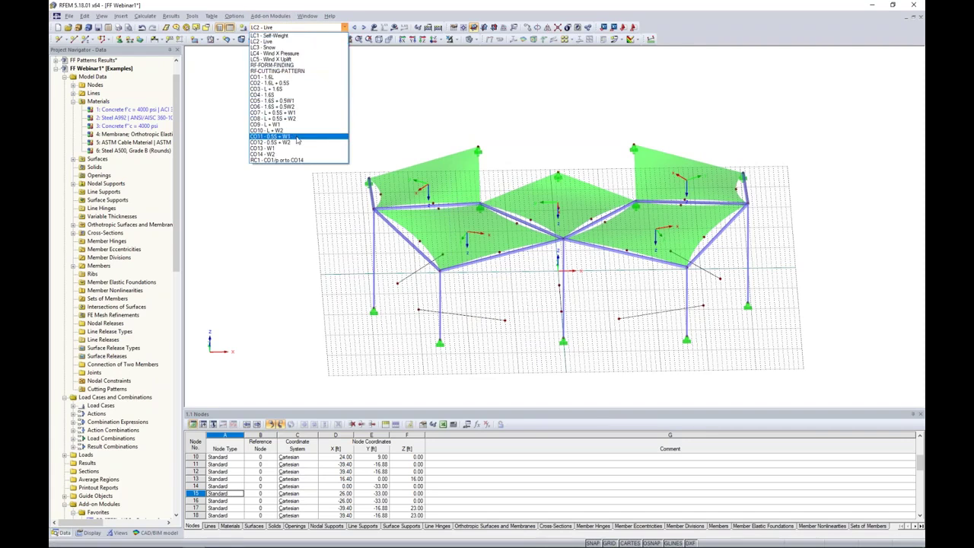
click(306, 21)
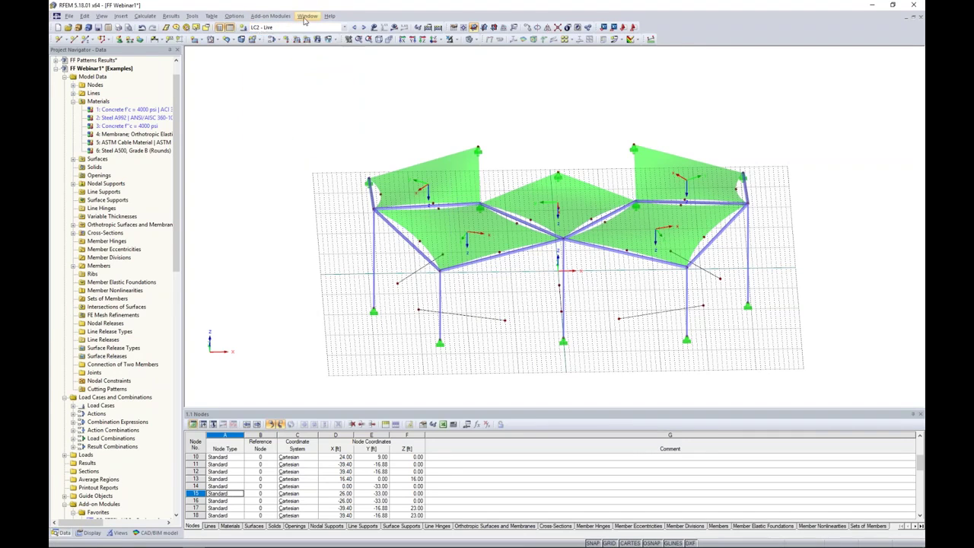
click(307, 16)
click(335, 134)
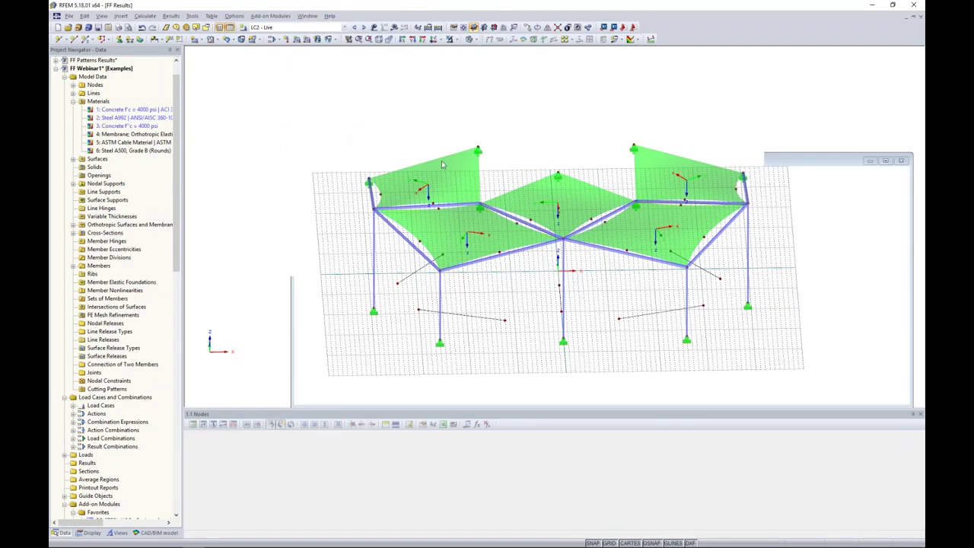
drag(176, 323, 174, 99)
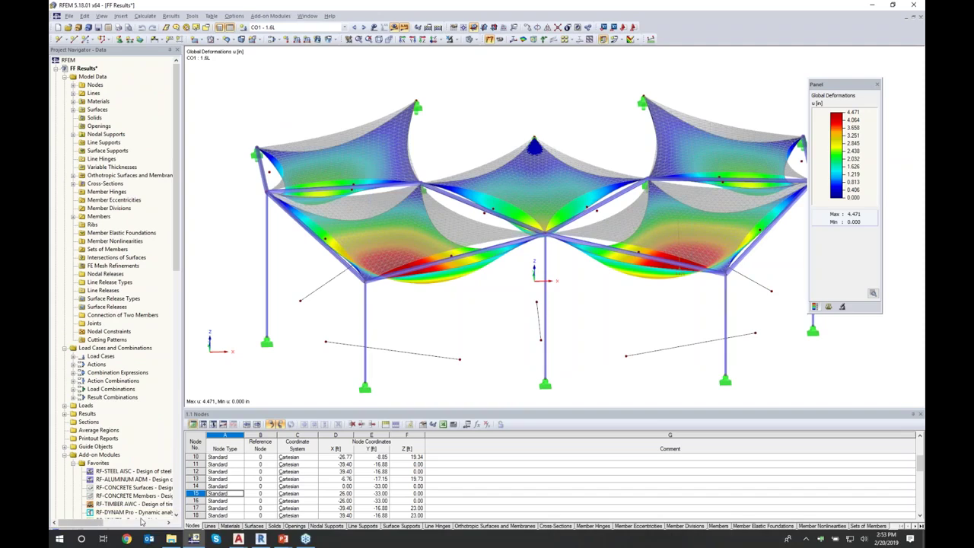
- Review the global deformations u of the canopy for load combinations CO1 through CO8
click(142, 532)
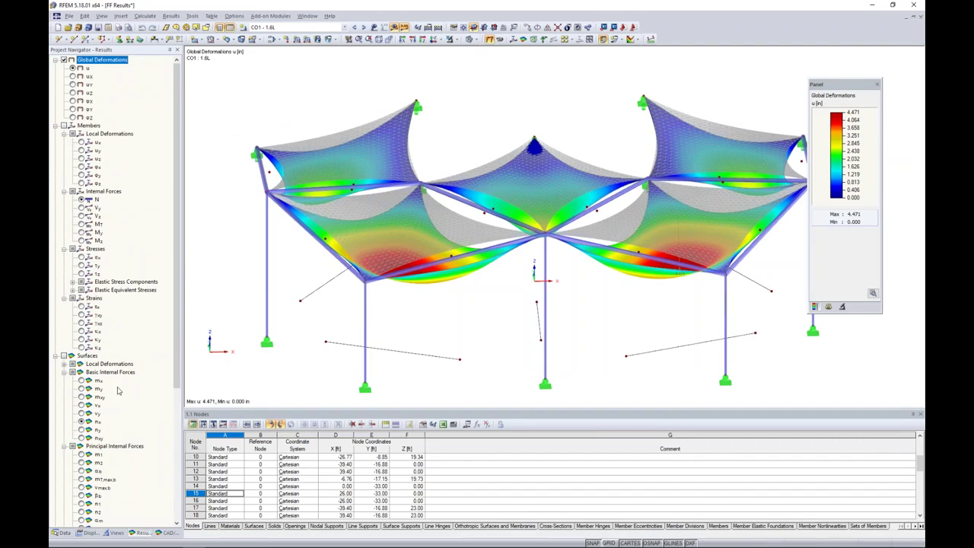
click(364, 27)
click(364, 26)
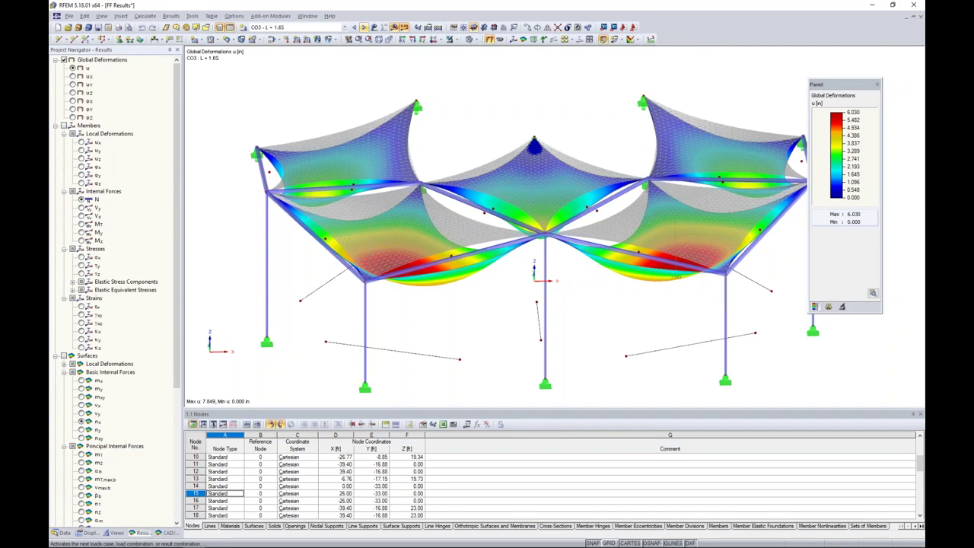
click(364, 27)
click(365, 27)
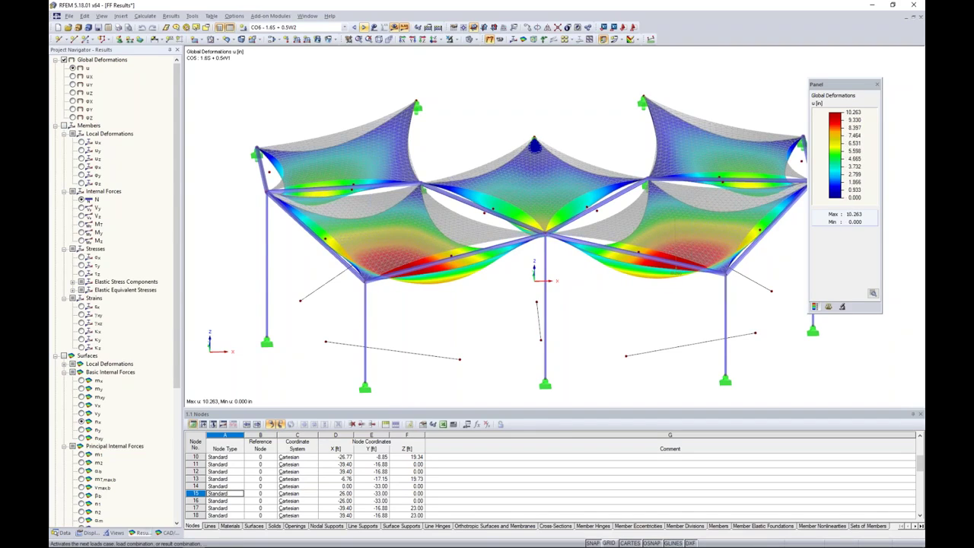
click(364, 27)
ctrl+middle_drag(657, 306, 654, 260)
click(364, 26)
click(364, 27)
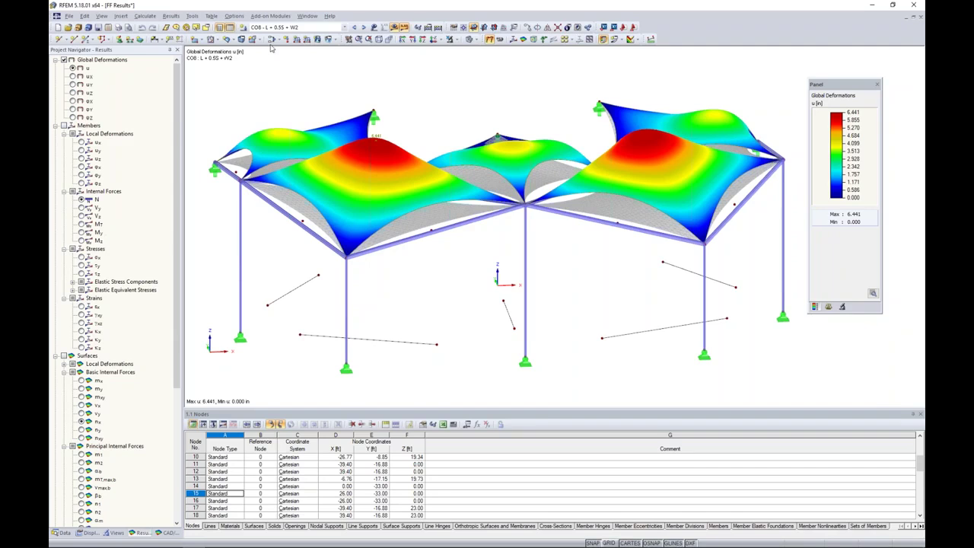
click(241, 288)
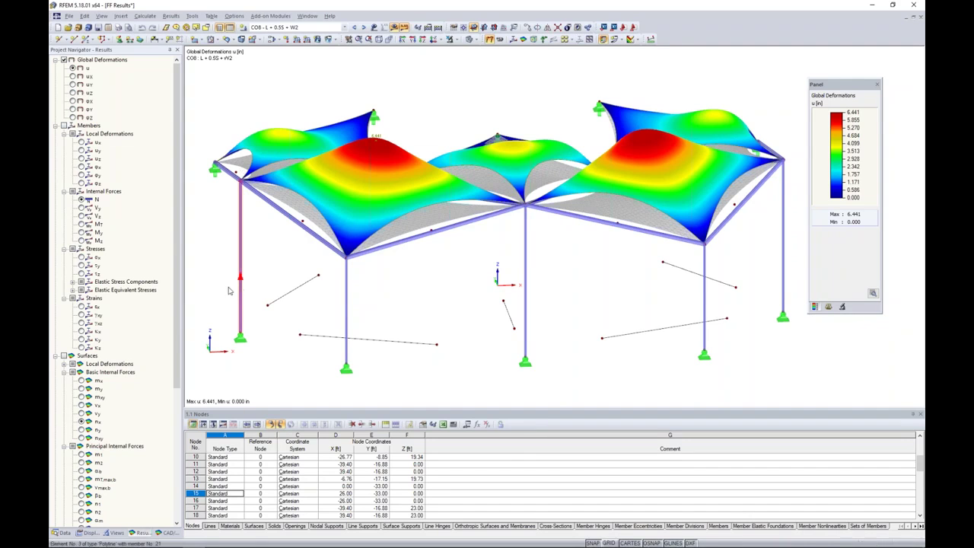
ctrl+middle_drag(460, 286, 442, 285)
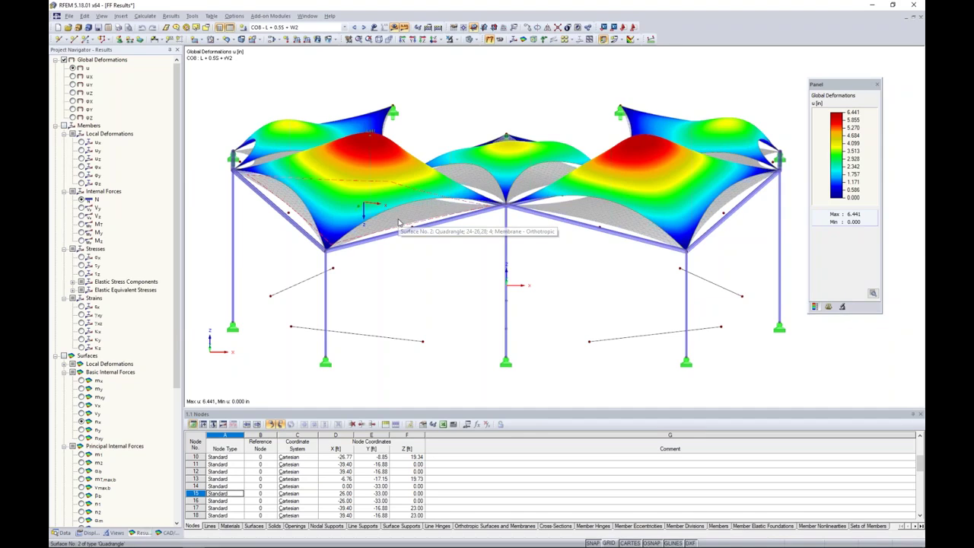
- Compare the basic internal forces nx and ny on the membrane surfaces under CO8
click(82, 421)
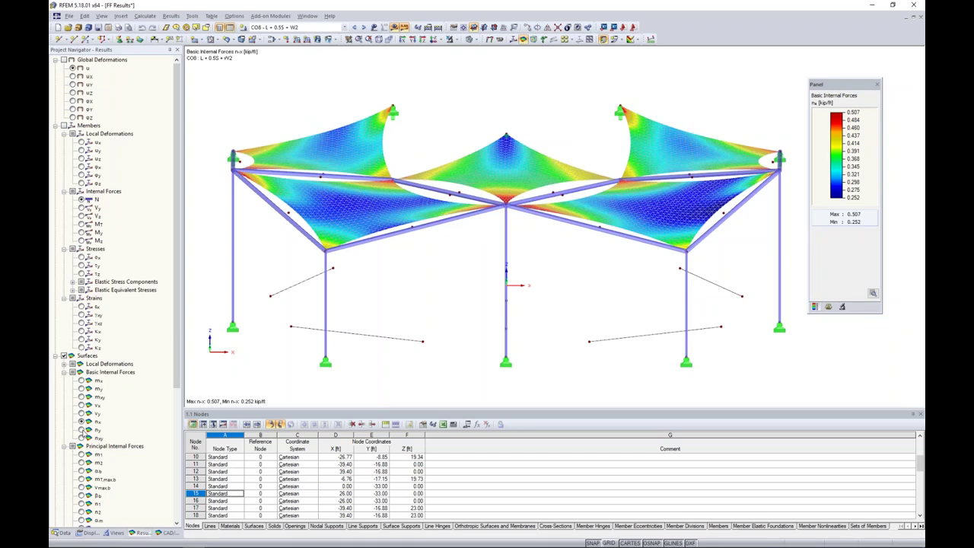
click(81, 429)
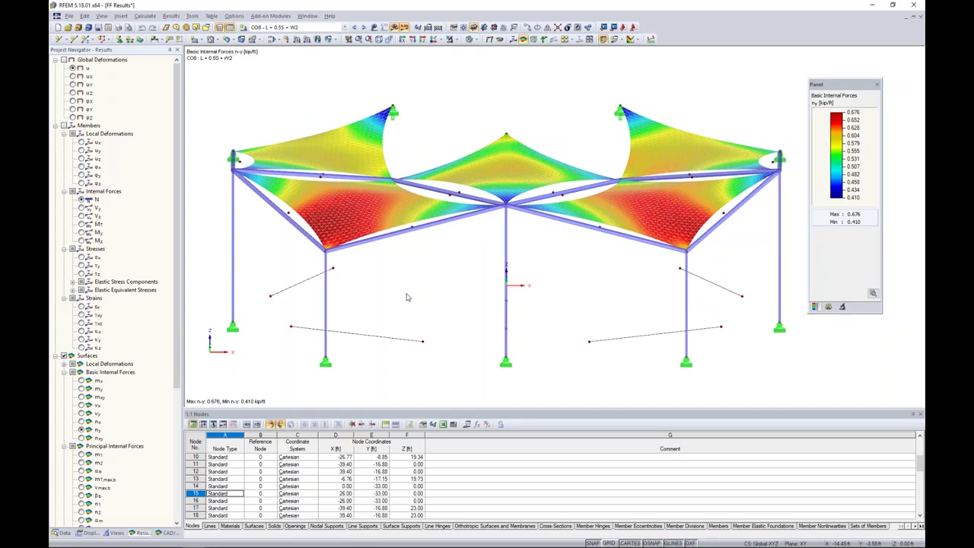
click(82, 420)
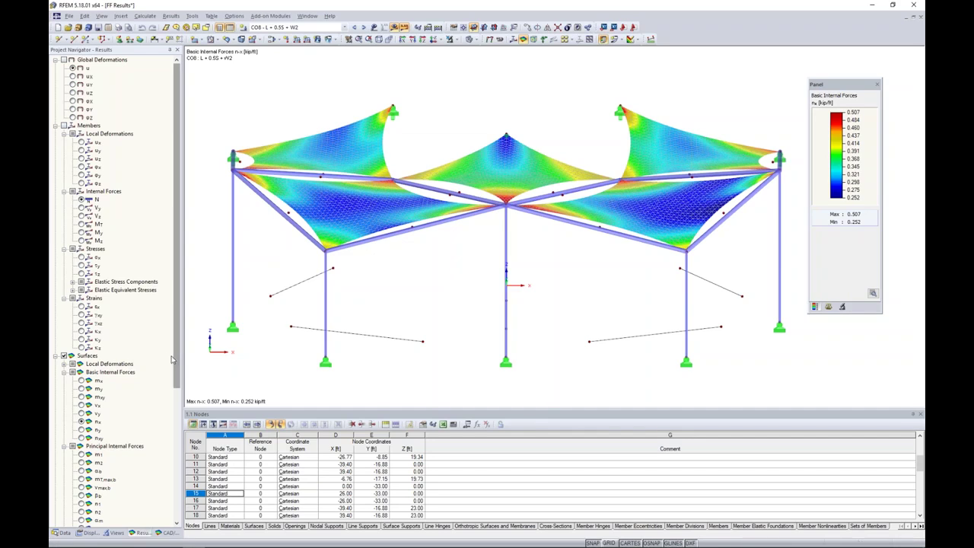
- Start an RF-STEEL AISC design and assign members 21-35, isolated by their material Steel A500, Grade B (Rounds)
click(59, 535)
scroll(121, 396, down, 8)
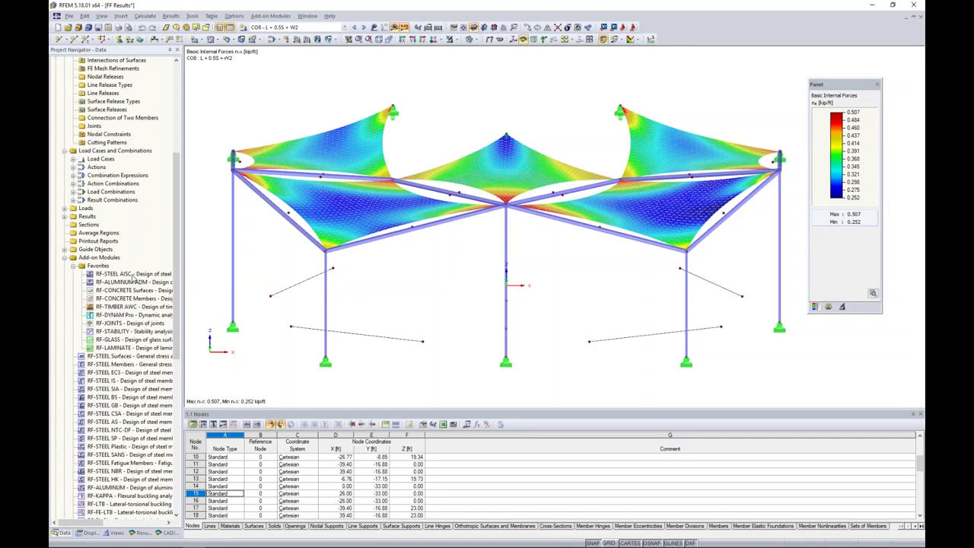
double_click(132, 276)
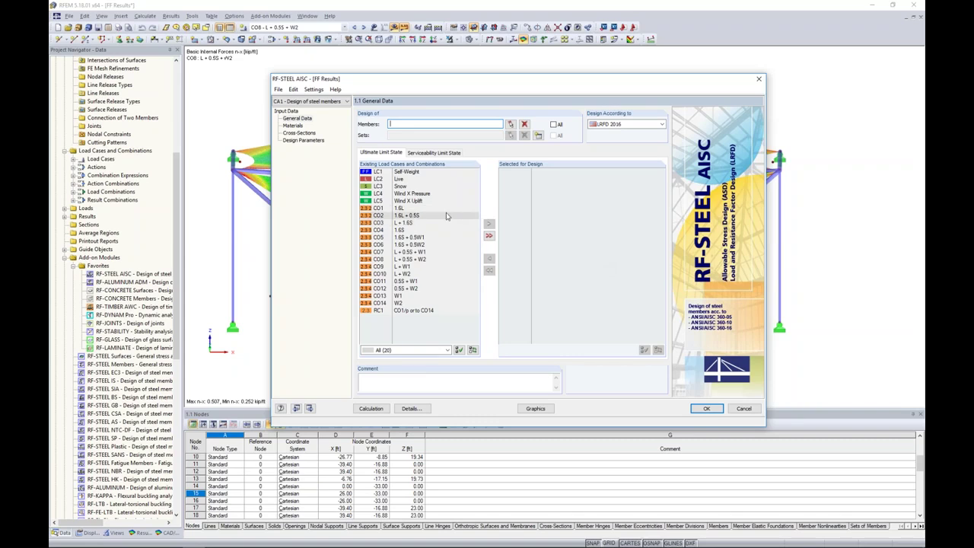
click(510, 125)
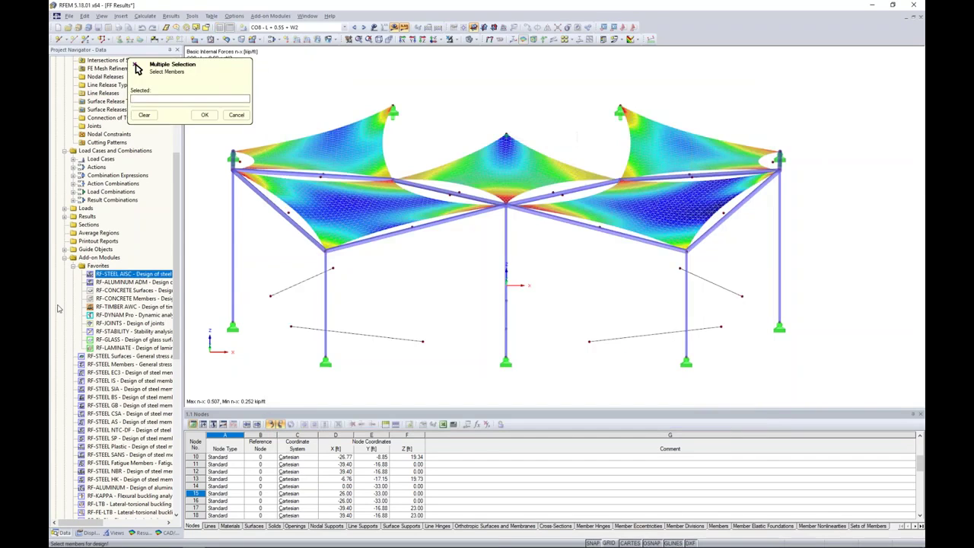
click(115, 532)
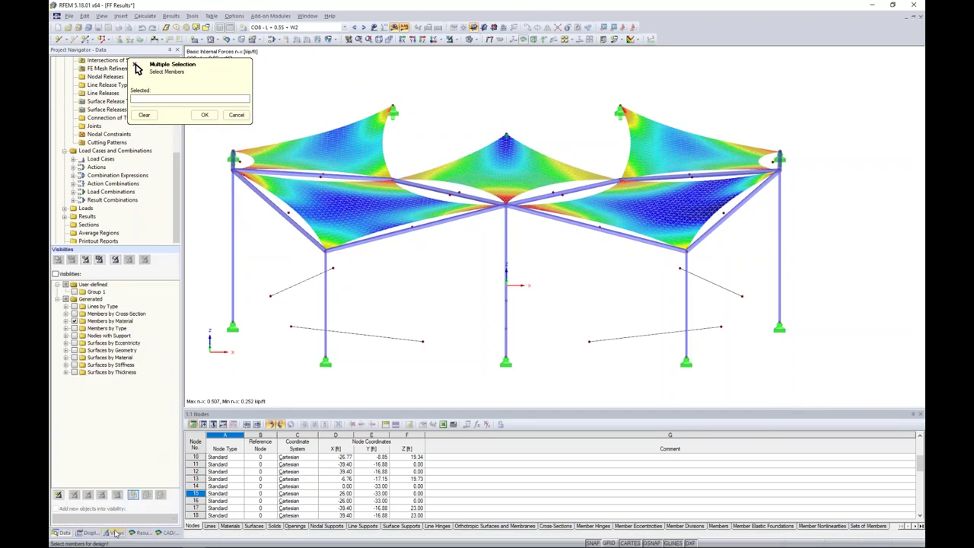
click(67, 323)
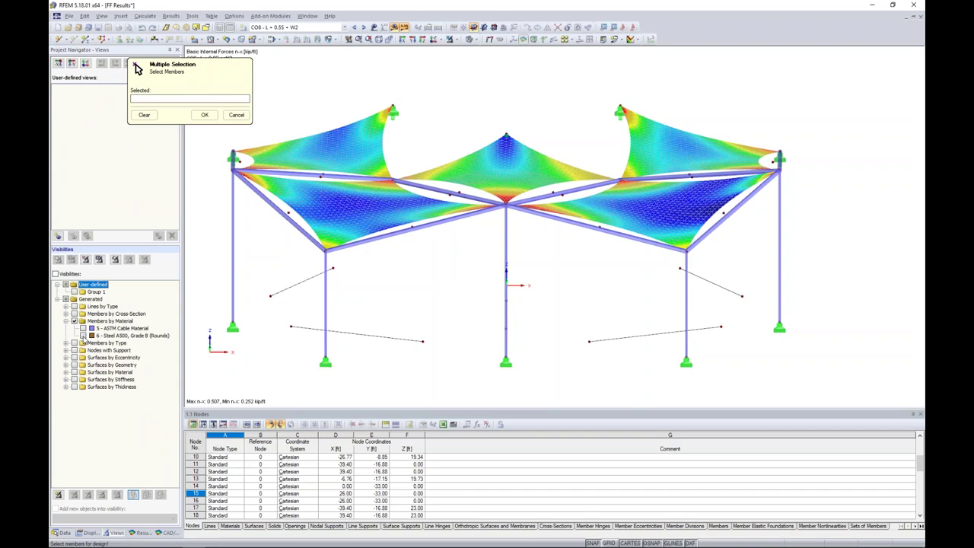
click(82, 336)
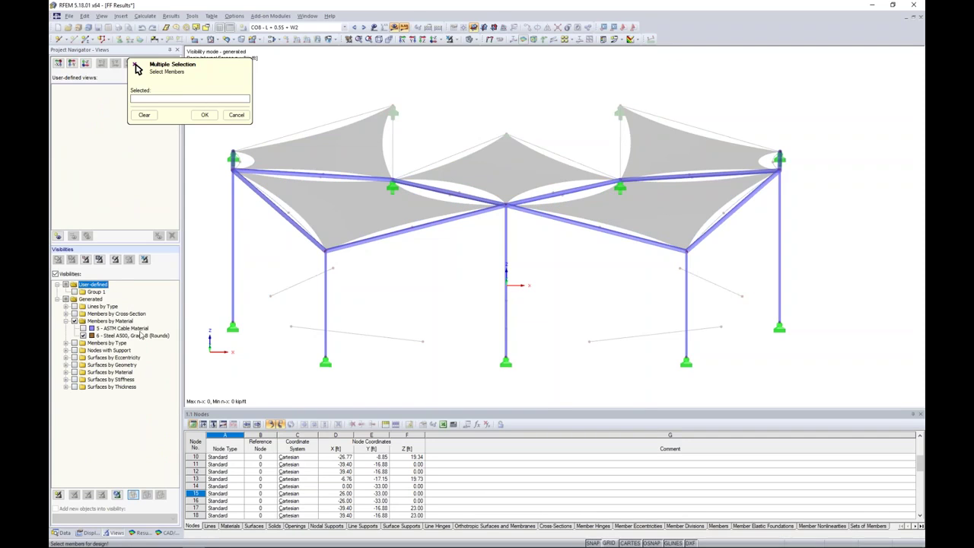
scroll(648, 272, down, 2)
drag(805, 371, 289, 97)
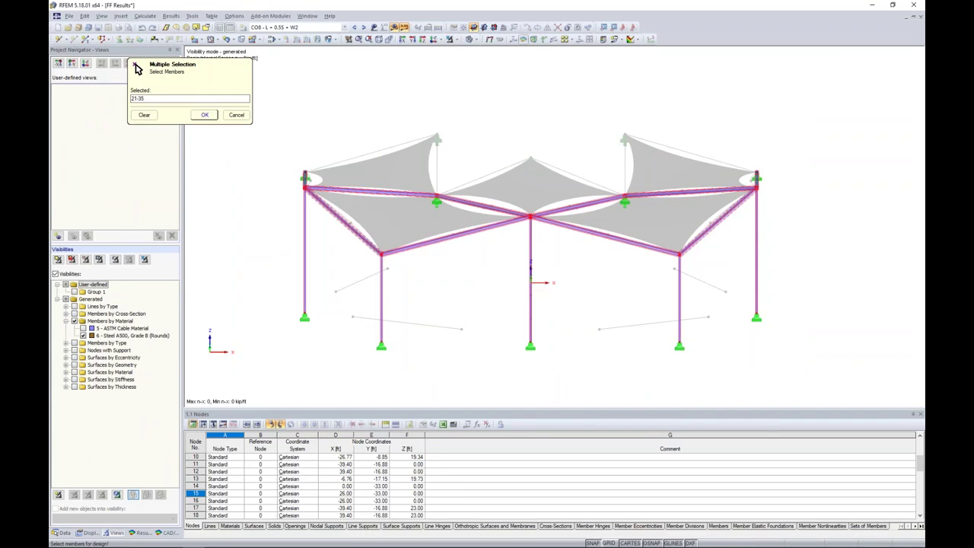
click(204, 115)
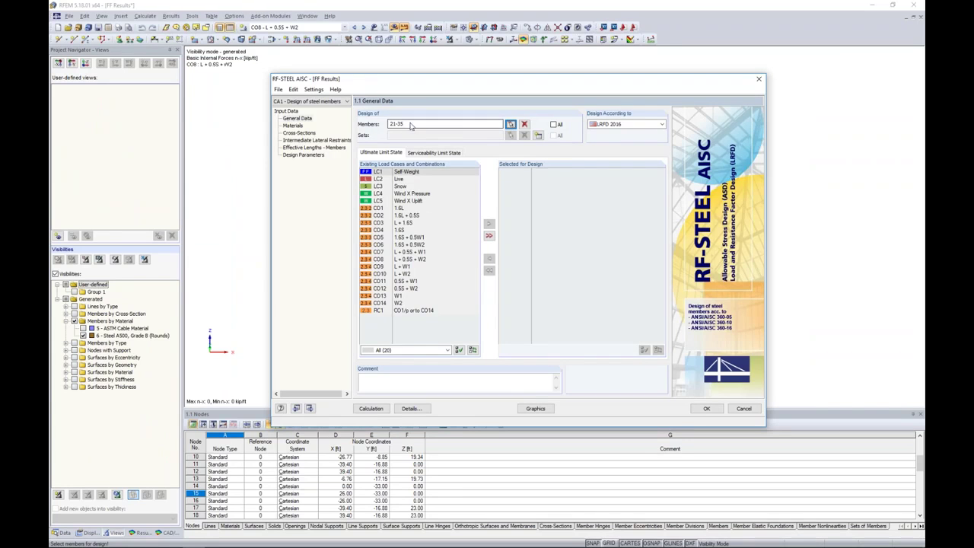
- Add load combinations CO1 to CO14 to the ultimate limit state design of the steel members
click(392, 208)
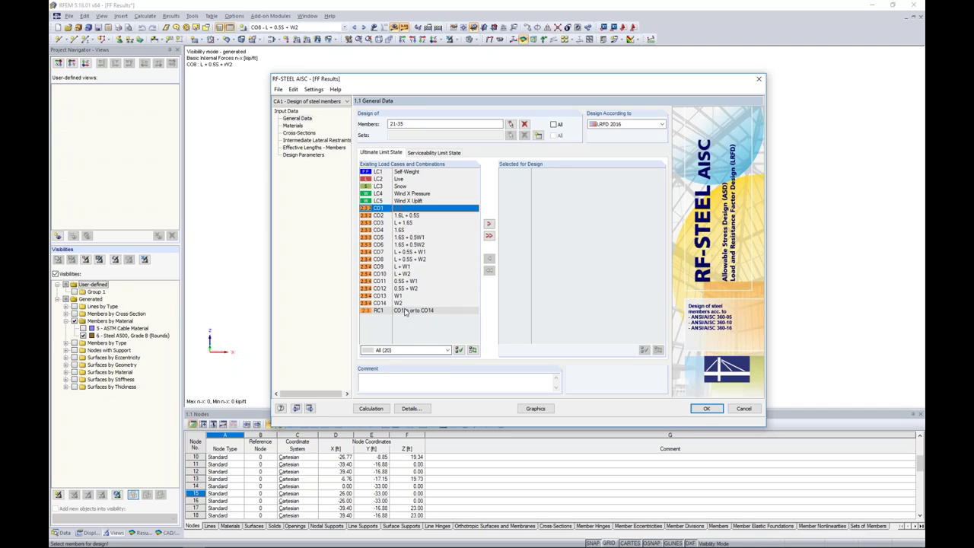
click(395, 303)
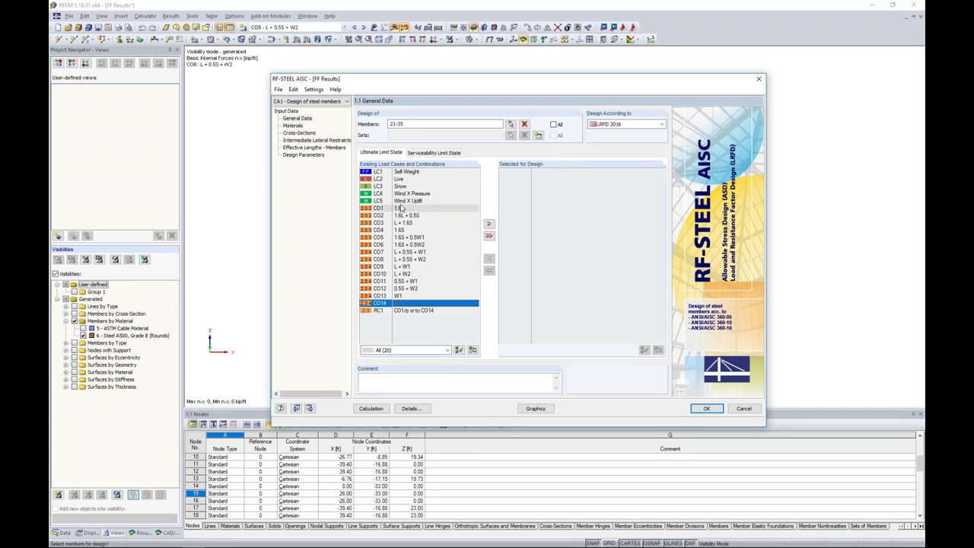
shift+click(398, 208)
click(488, 224)
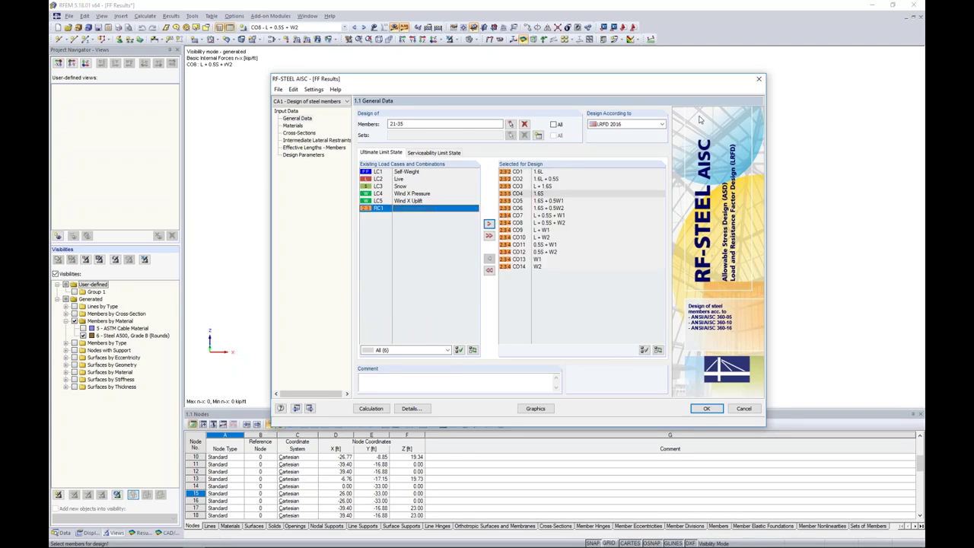
- Set the design standard to LRFD 2016 and review the materials, cross-sections and effective lengths of the steel members
click(640, 124)
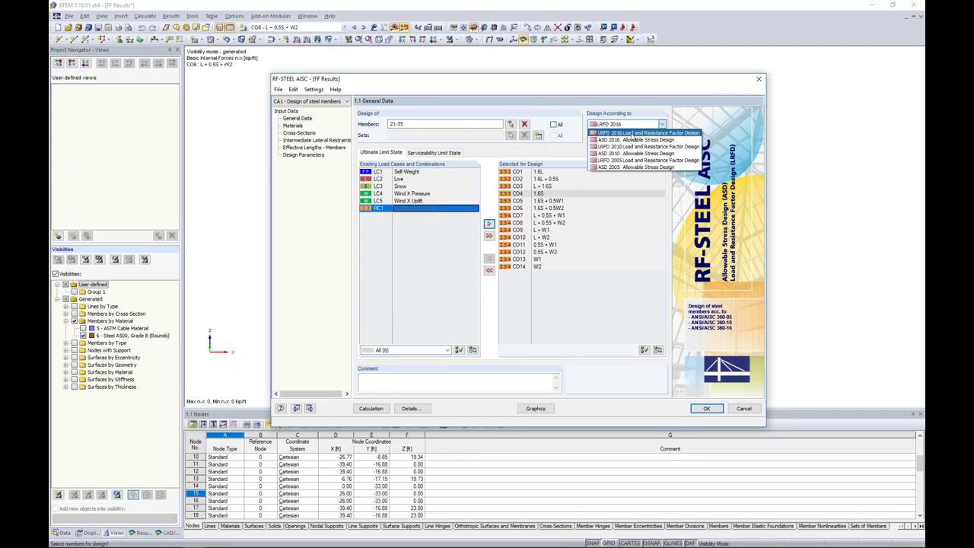
click(633, 134)
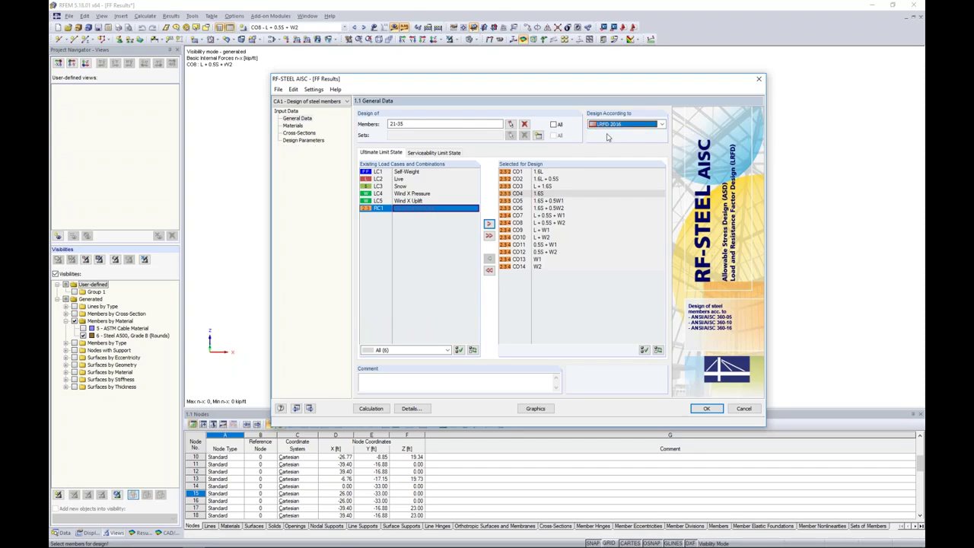
click(300, 126)
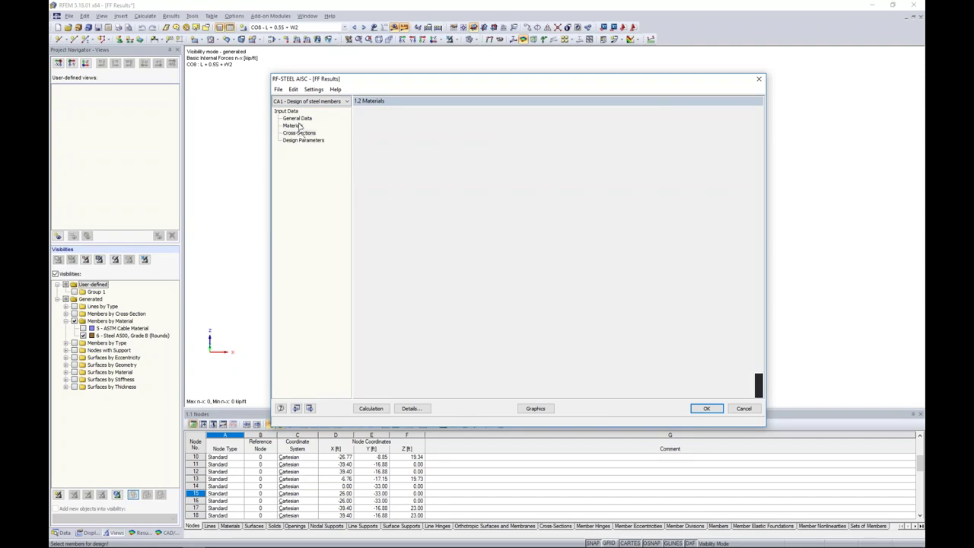
click(294, 126)
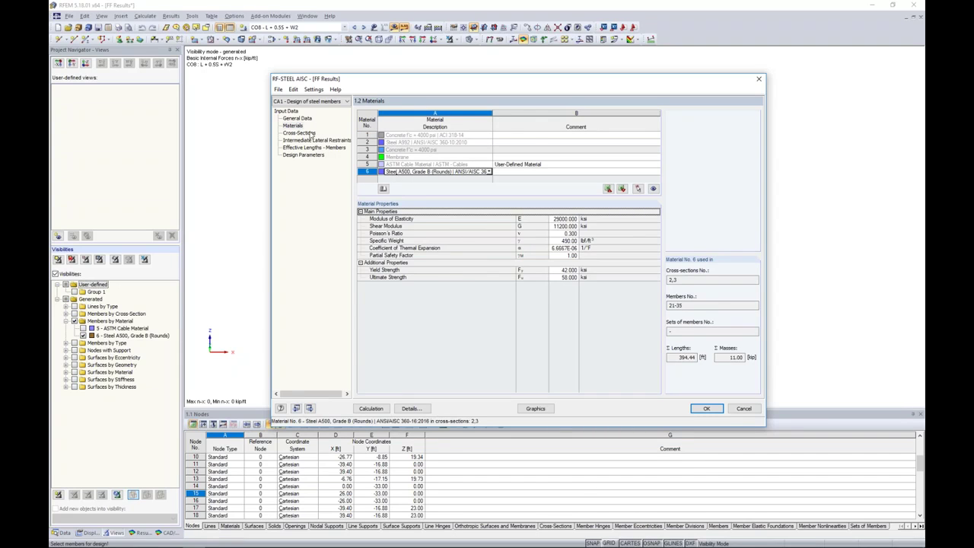
click(299, 133)
click(417, 150)
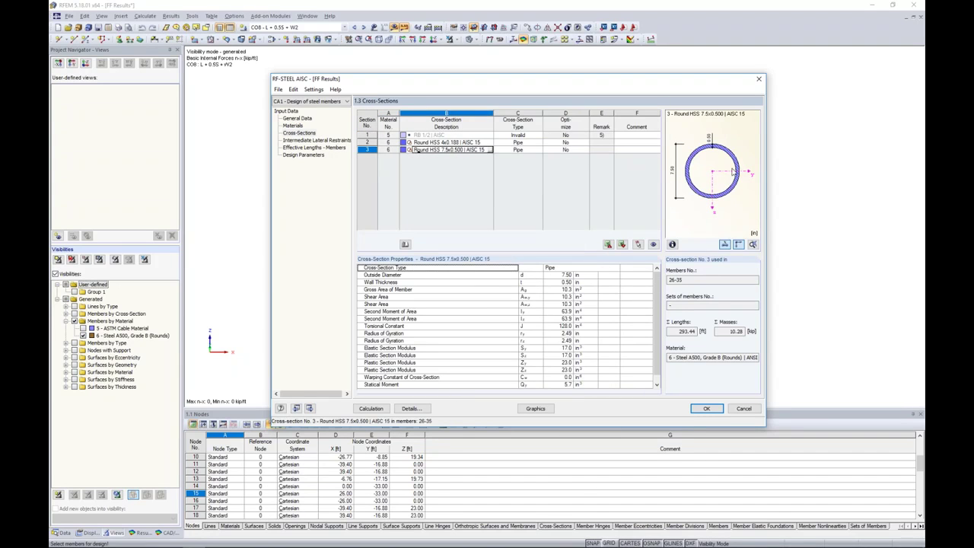
click(334, 148)
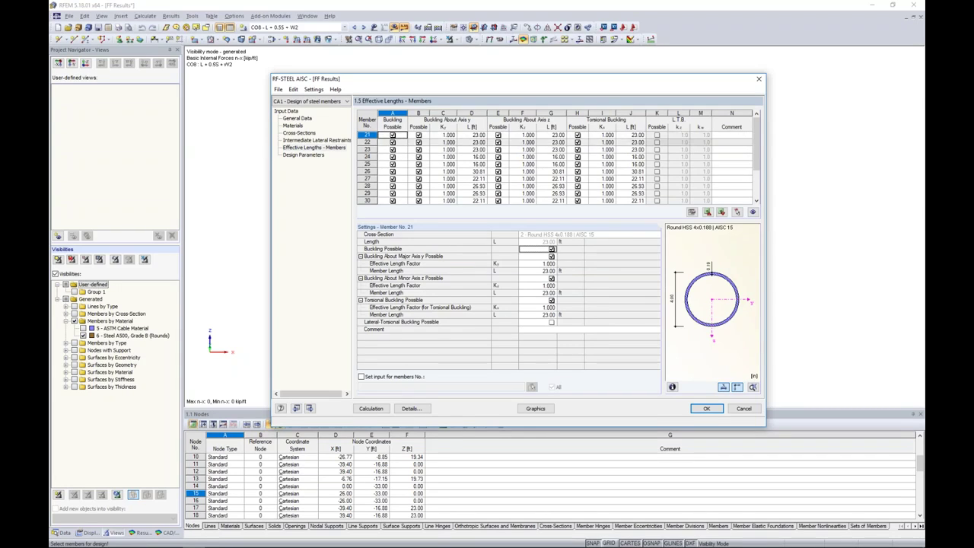
- Calculate the steel design and review the design ratios by member, checking each selected member's location in the model
click(372, 408)
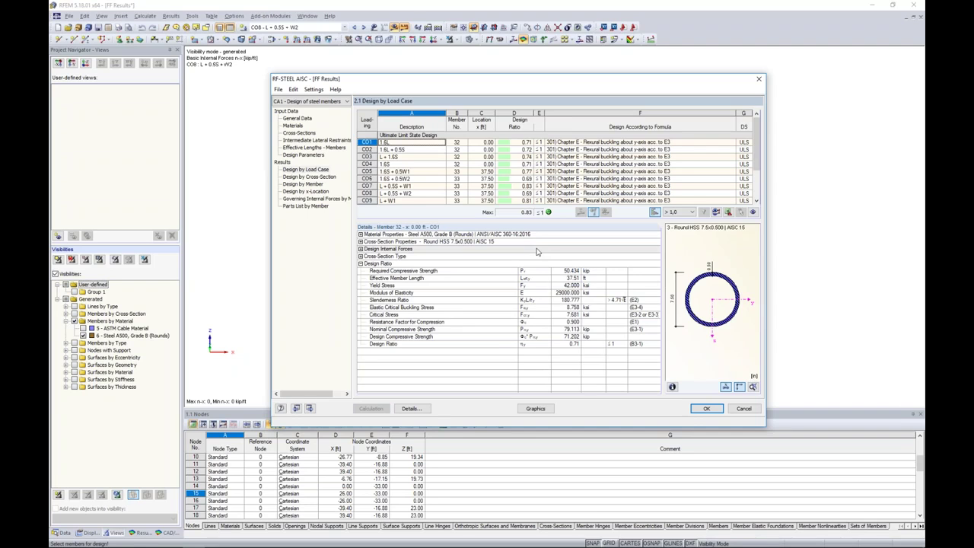
drag(504, 85, 464, 251)
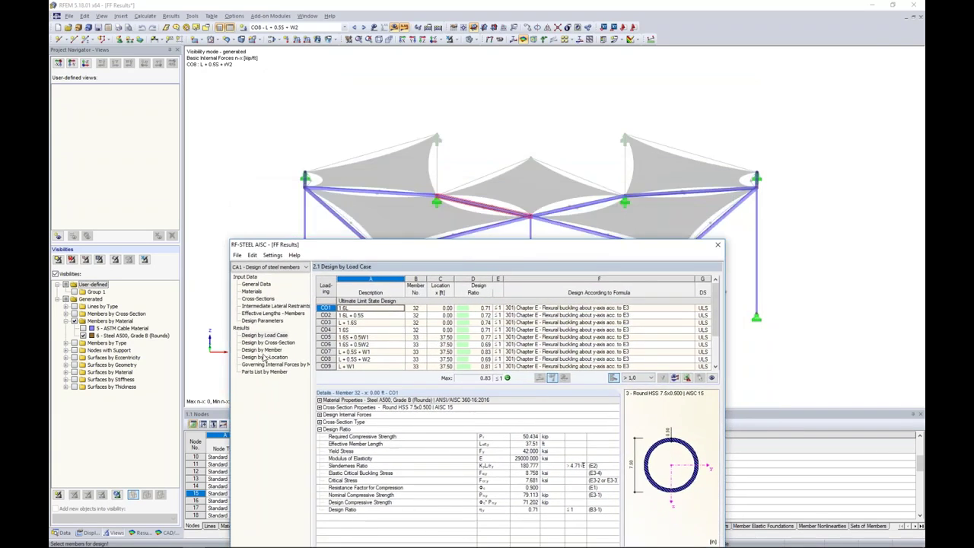
click(263, 350)
scroll(487, 337, down, 3)
click(487, 337)
drag(474, 248, 468, 331)
scroll(482, 408, down, 3)
click(482, 409)
scroll(482, 408, down, 1)
click(481, 413)
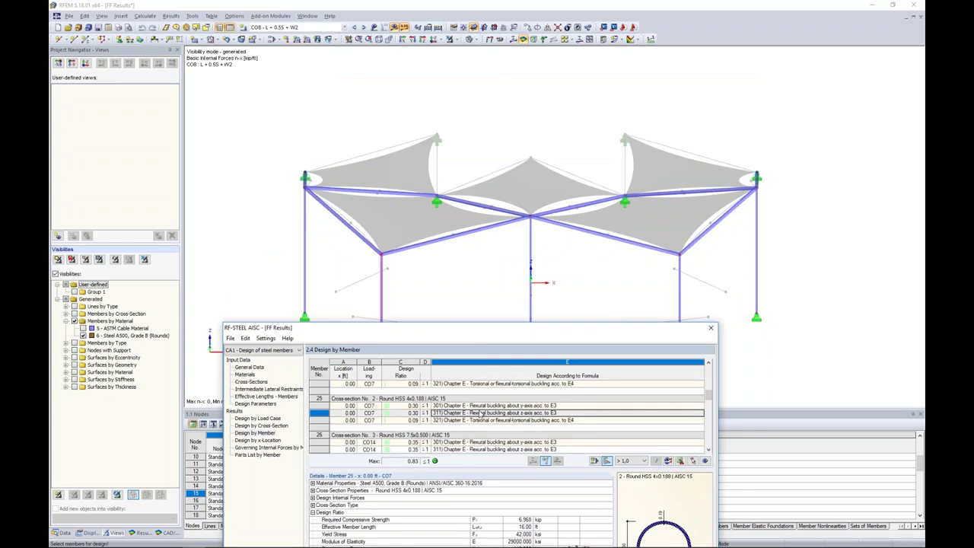
scroll(481, 413, down, 1)
click(476, 427)
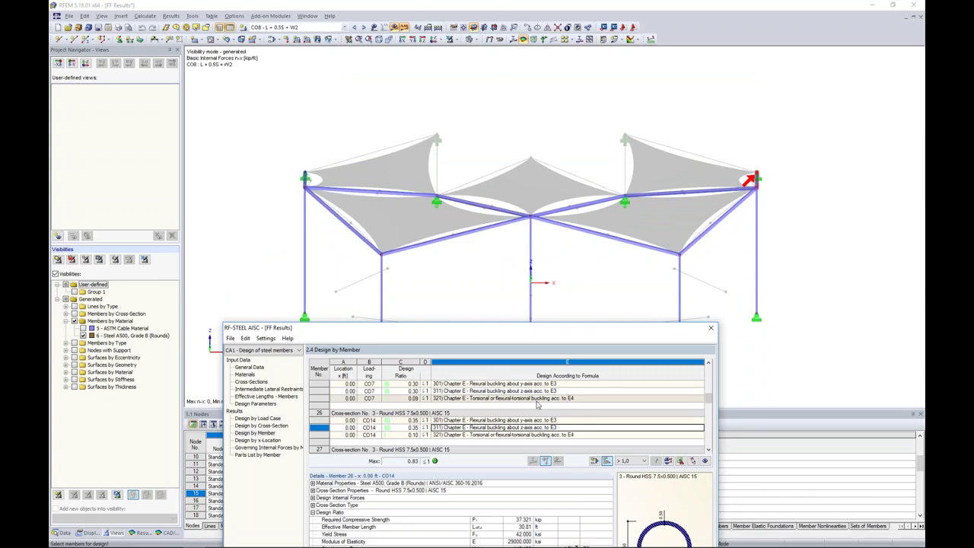
scroll(537, 404, down, 2)
click(487, 420)
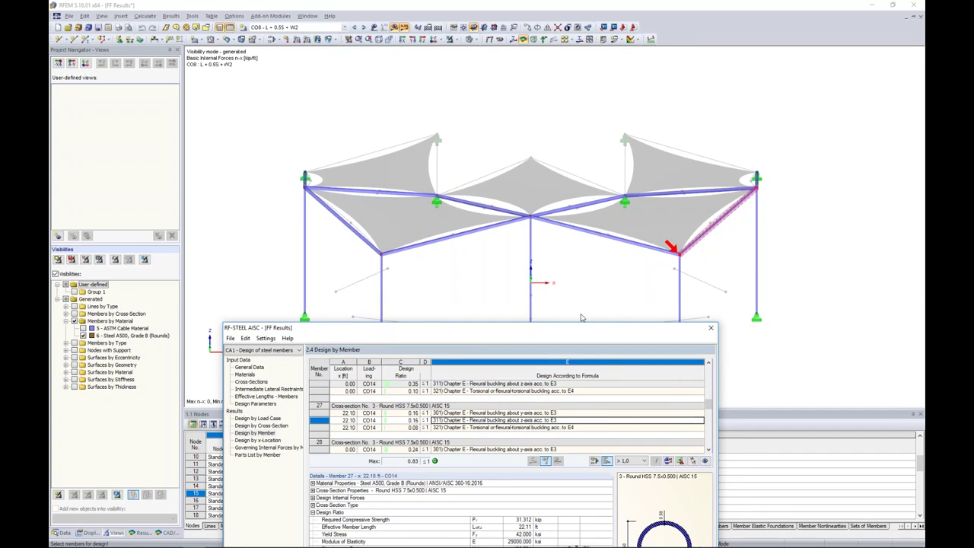
- Display the RF-STEEL AISC CA1 maximum design ratios graphically on the frame and examine them in an oblique view
drag(577, 329, 604, 114)
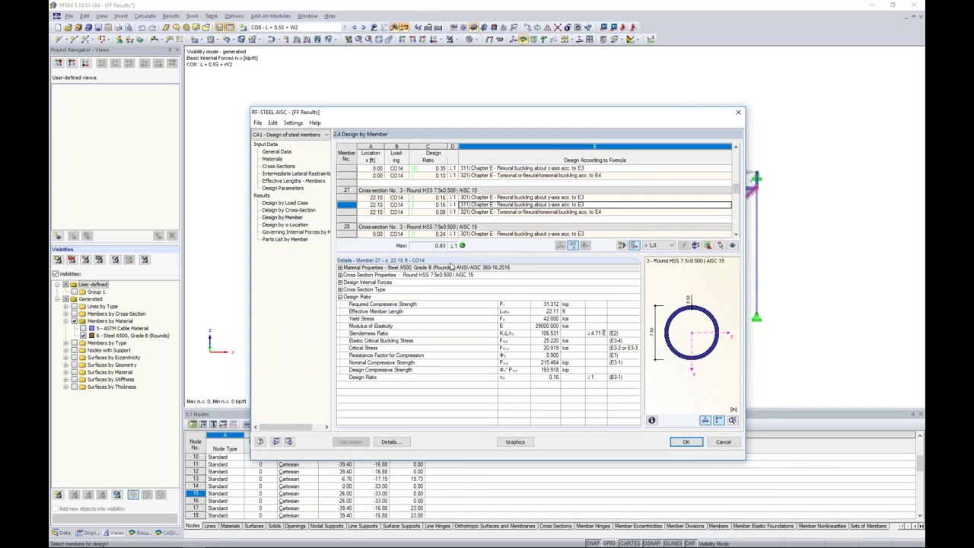
click(514, 442)
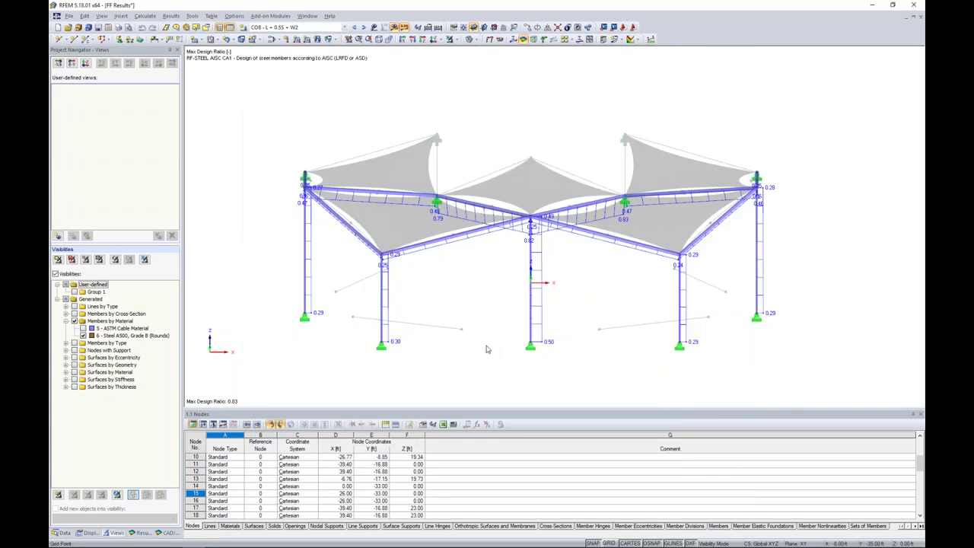
click(344, 27)
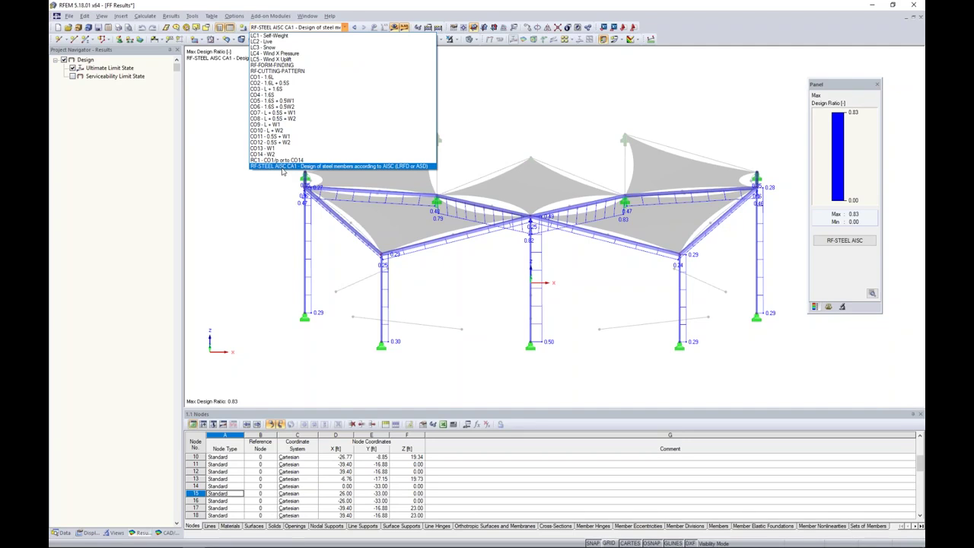
click(282, 169)
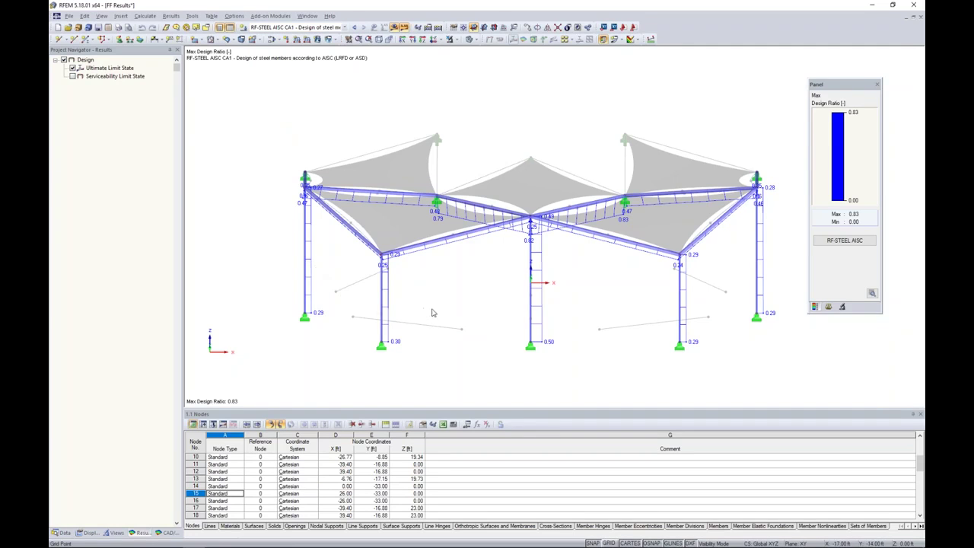
ctrl+middle_drag(437, 306, 481, 294)
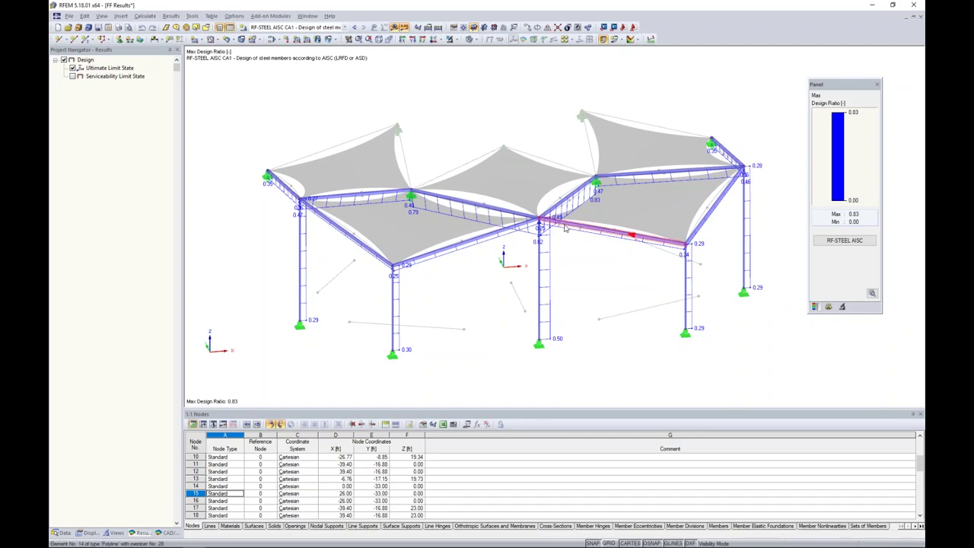
- Switch to the PowerPoint slide show and advance to the slide on RF-CUTTING-PATTERN features
key(super+Tab)
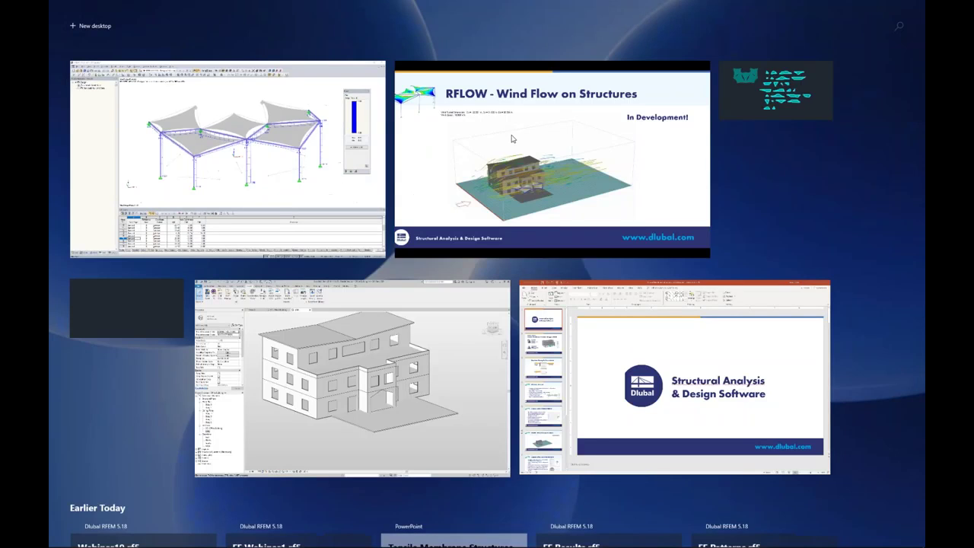
click(518, 128)
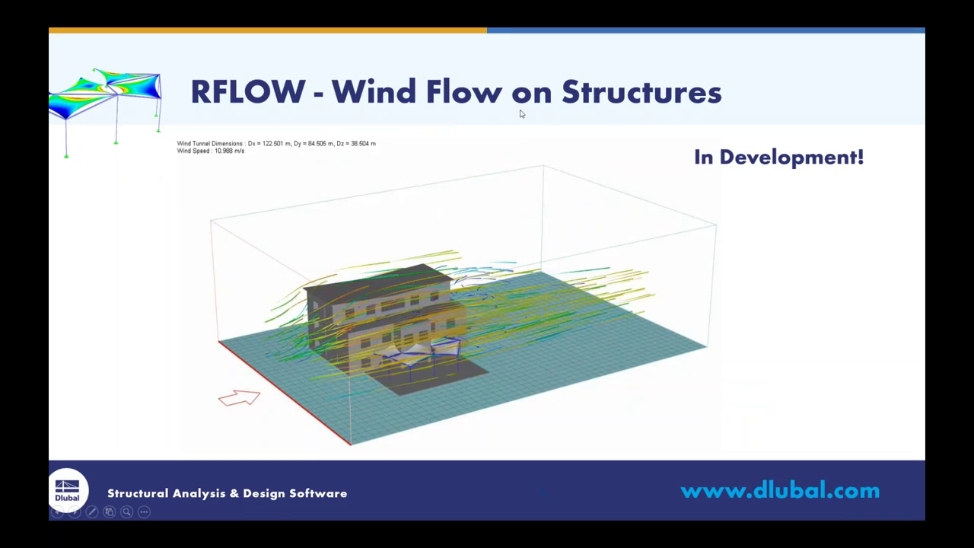
click(521, 113)
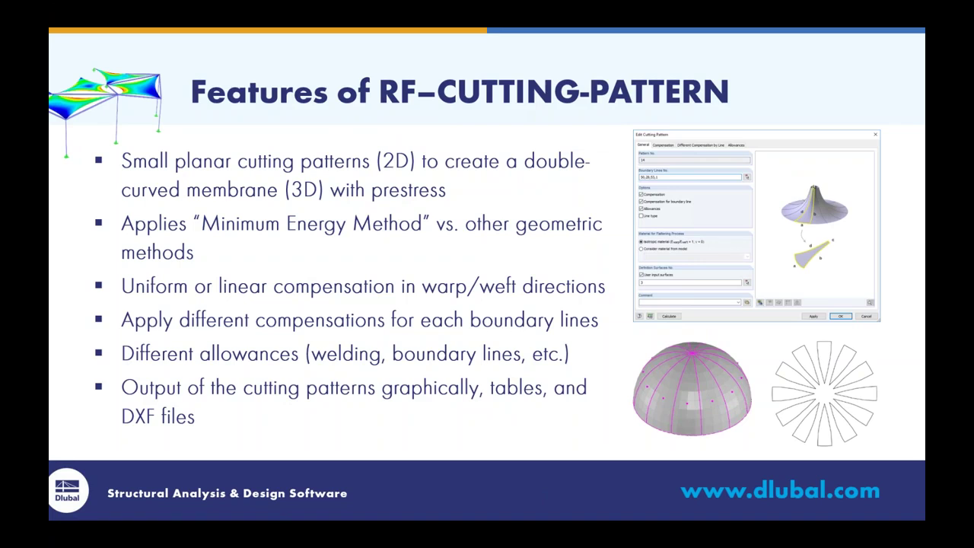
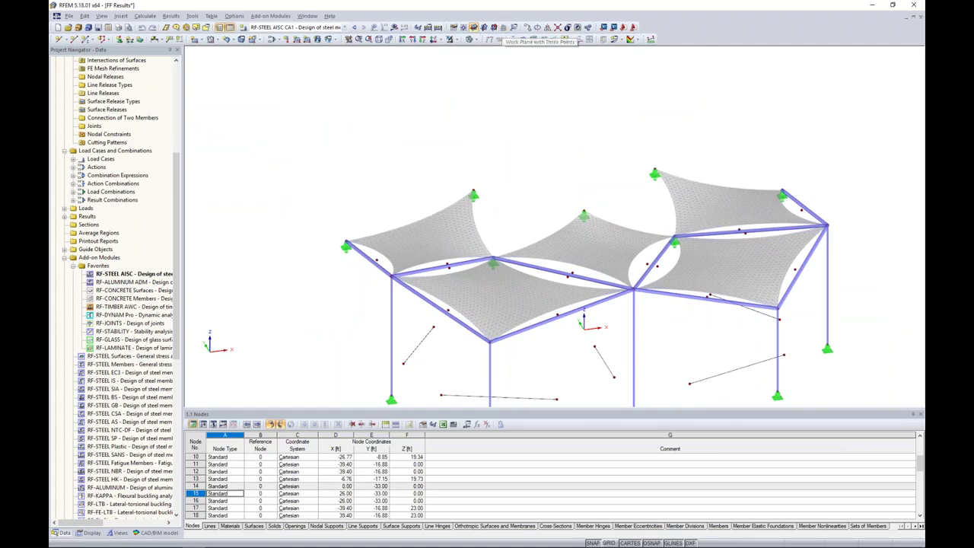
- Set the work plane by three points as a vertical plane through the opposite corners of the leftmost membrane
click(504, 29)
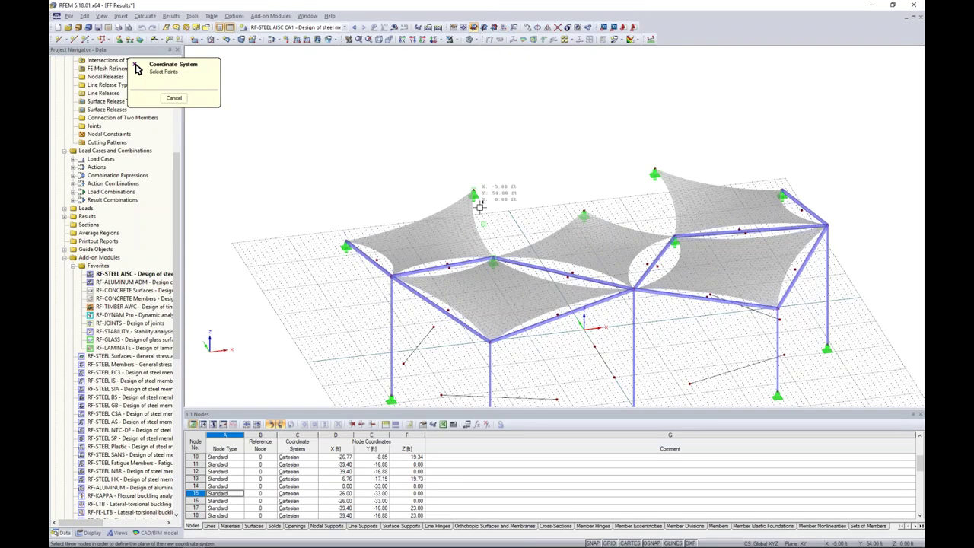
middle_drag(393, 295, 395, 209)
click(393, 310)
ctrl+middle_drag(358, 289, 458, 183)
scroll(458, 183, up, 1)
scroll(459, 184, up, 1)
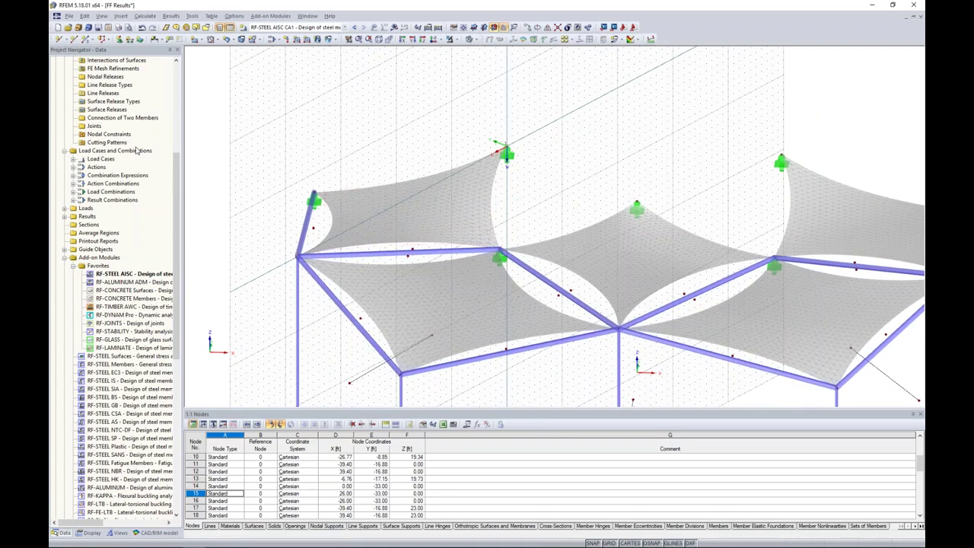
- Start a new line of the type Cut via Section and assign it to membrane surface 1 only
scroll(134, 149, up, 8)
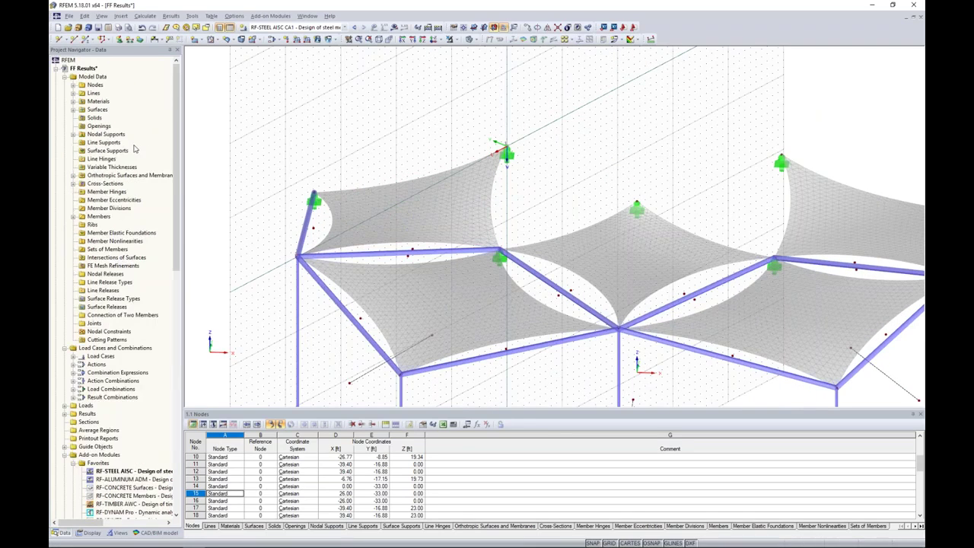
right_click(94, 94)
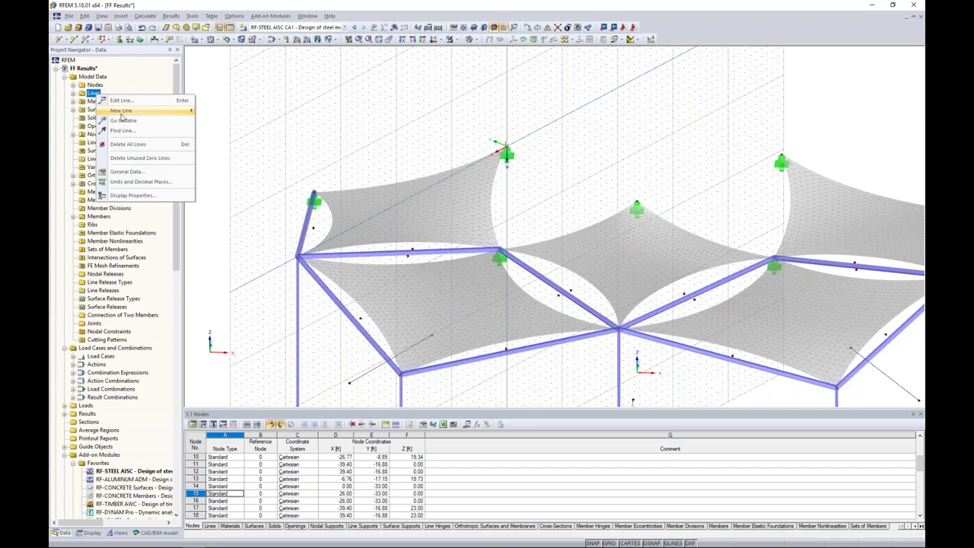
mouse_move(125, 113)
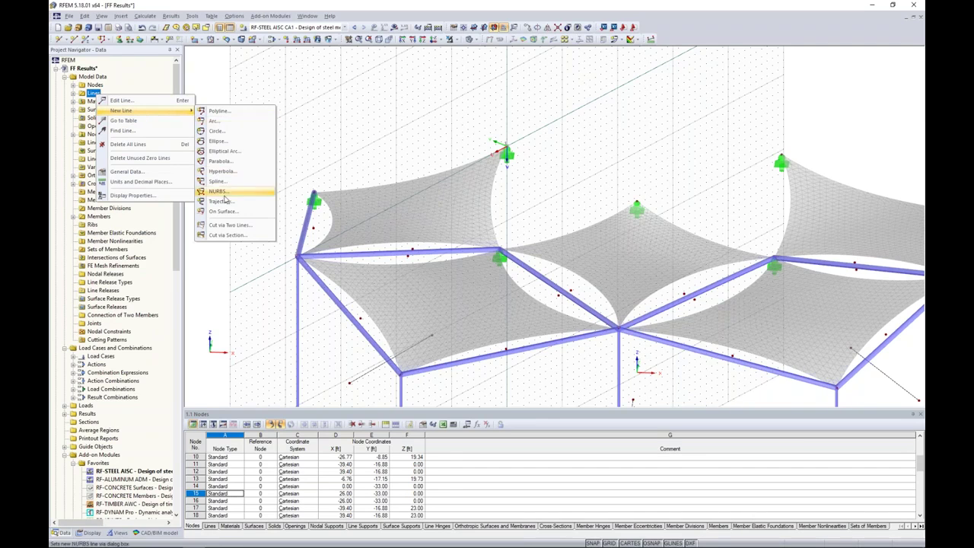
click(230, 236)
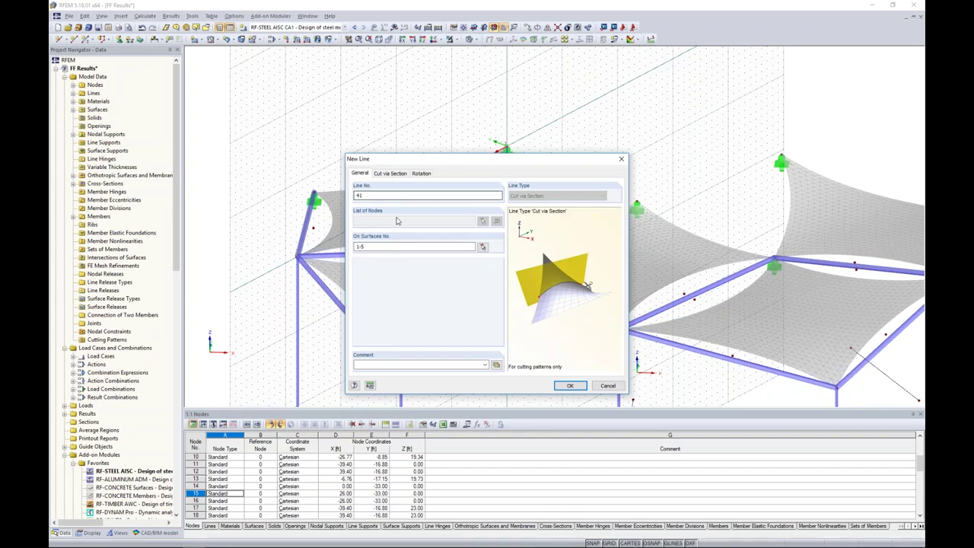
click(483, 247)
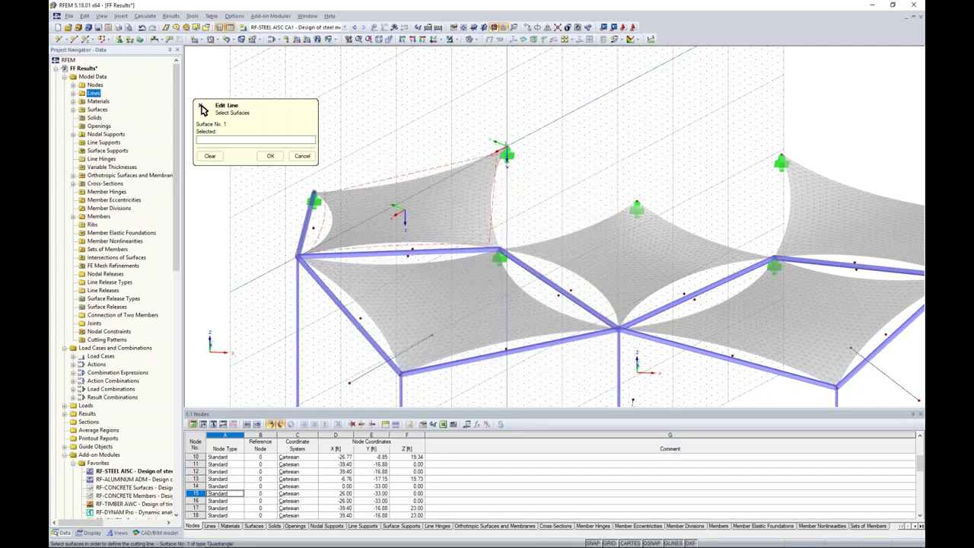
click(441, 213)
click(270, 156)
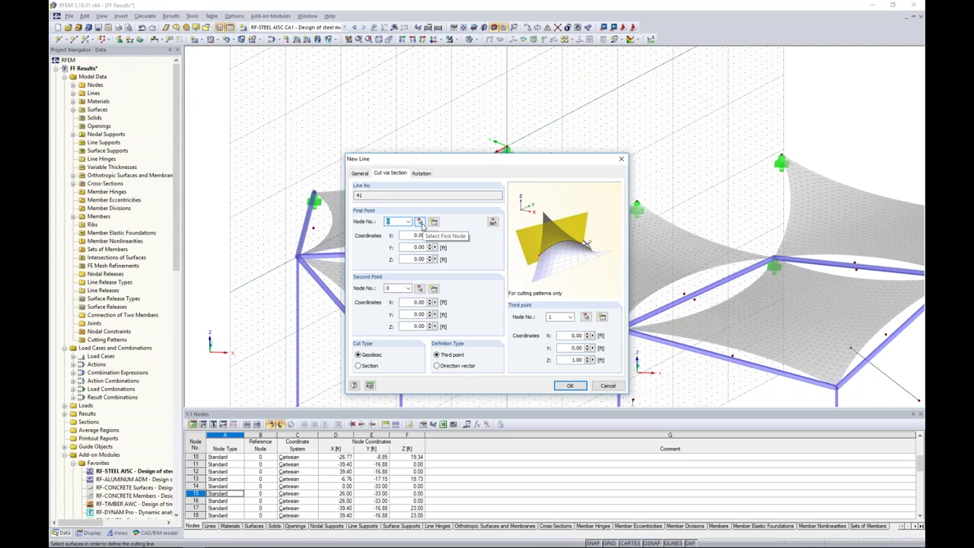
- Create the geodesic cutting line from node 7 to node 17, defining the section by direction vector
click(419, 221)
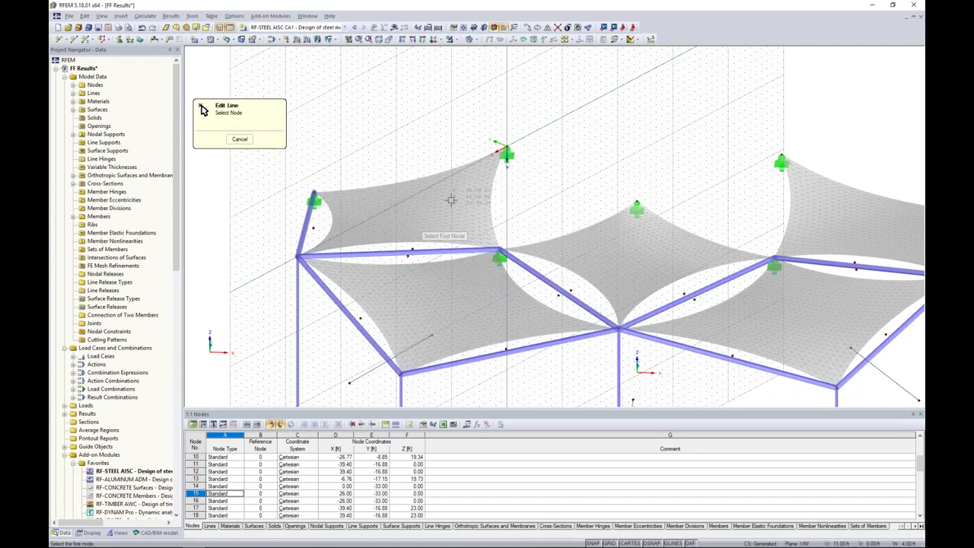
click(506, 146)
drag(520, 161, 656, 103)
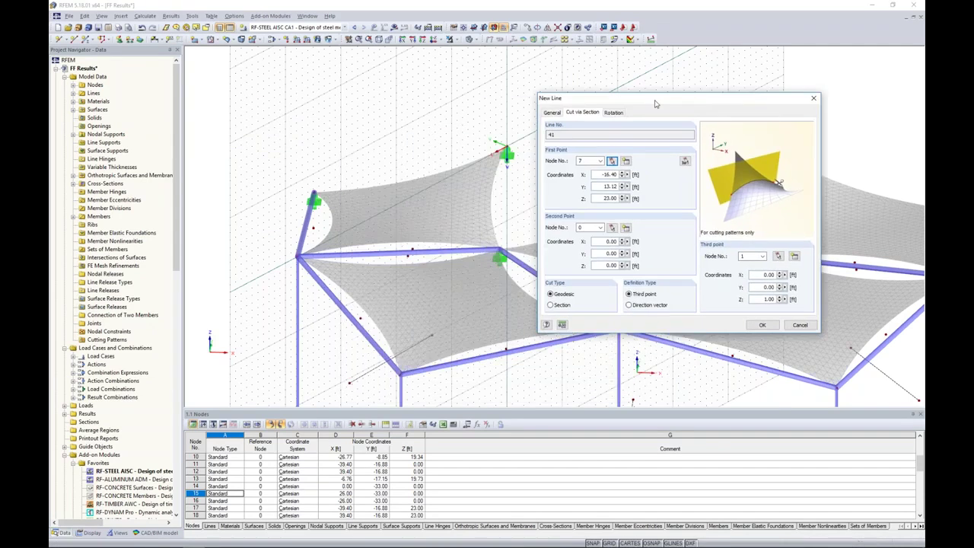
click(613, 228)
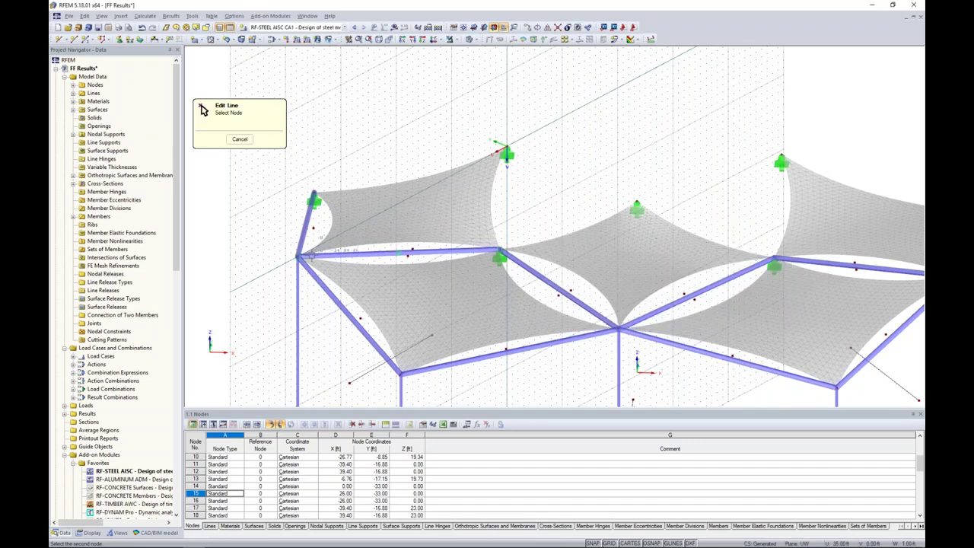
click(298, 258)
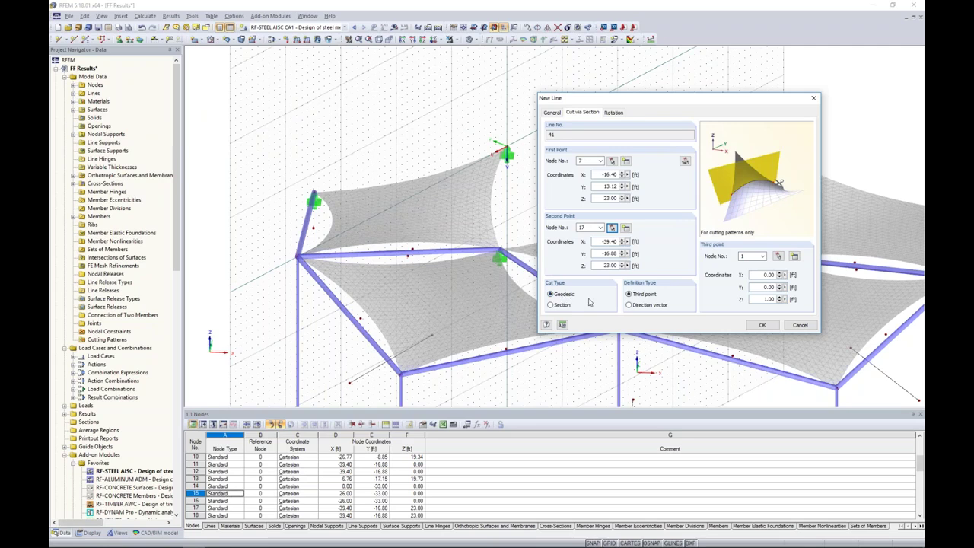
click(629, 305)
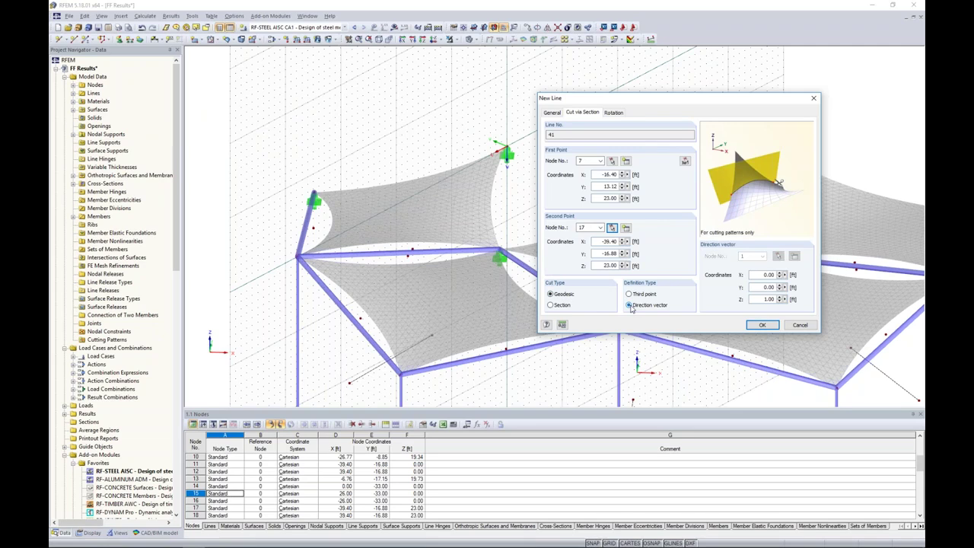
click(763, 327)
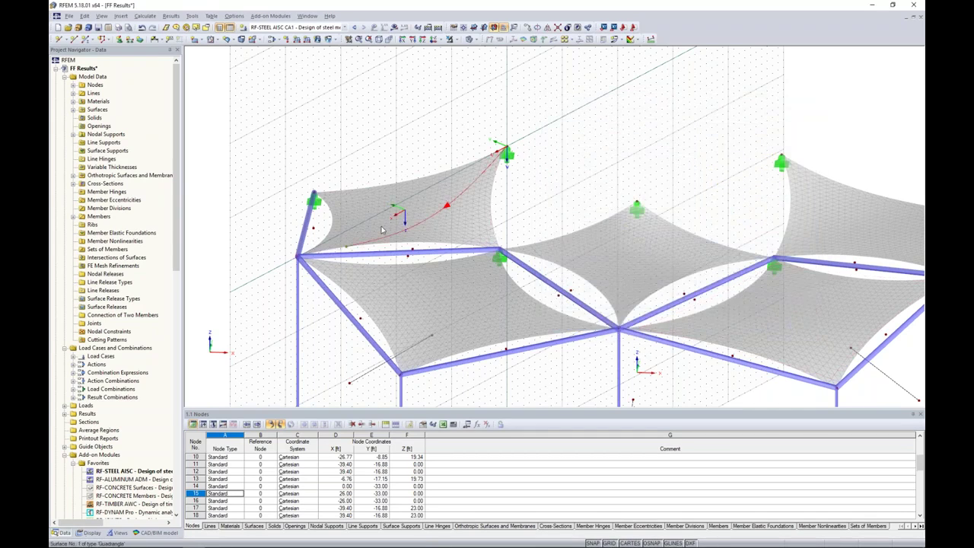
mouse_move(382, 230)
ctrl+middle_down()
mouse_move(520, 210)
mouse_move(563, 191)
mouse_move(399, 232)
ctrl+middle_up()
scroll(399, 232, up, 1)
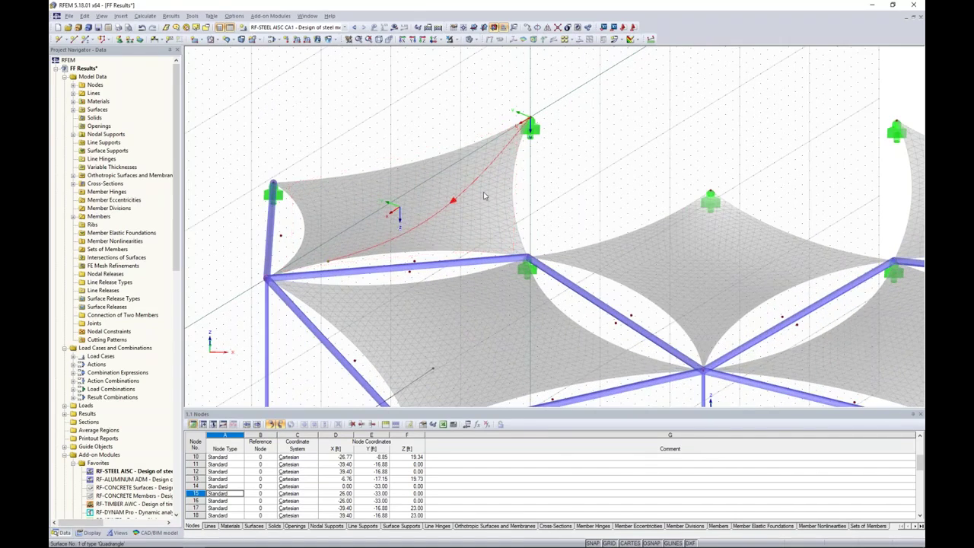
- Copy the cutting line toward the outer corner of the leftmost membrane in the generated U,V,W system, with 6 ft spacing along V
mouse_move(609, 162)
ctrl+middle_down()
mouse_move(529, 138)
mouse_move(594, 156)
ctrl+middle_up()
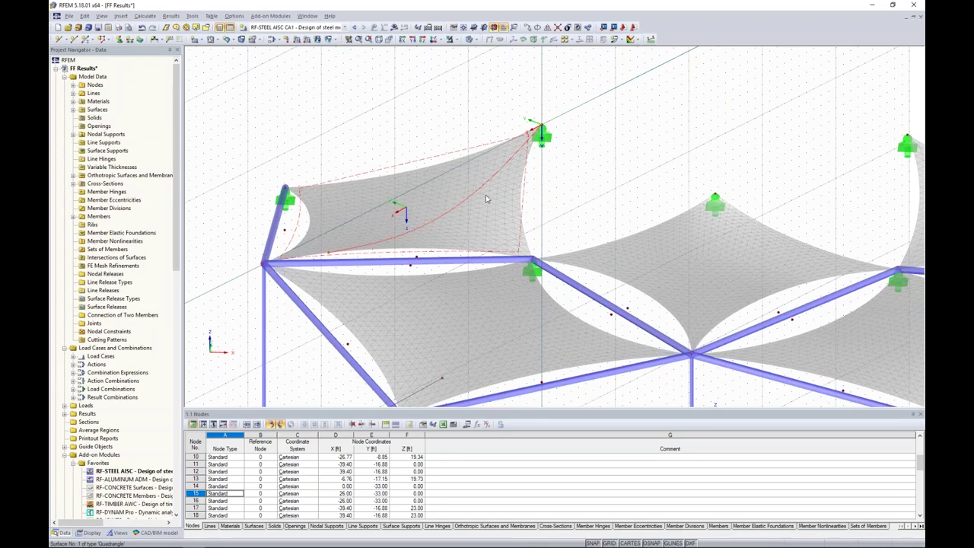
click(530, 28)
drag(542, 166, 749, 92)
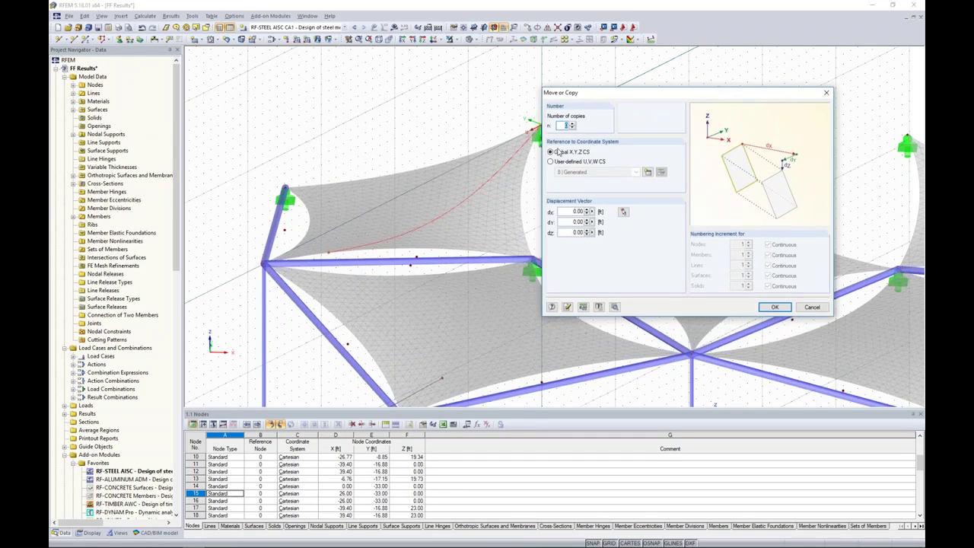
click(551, 162)
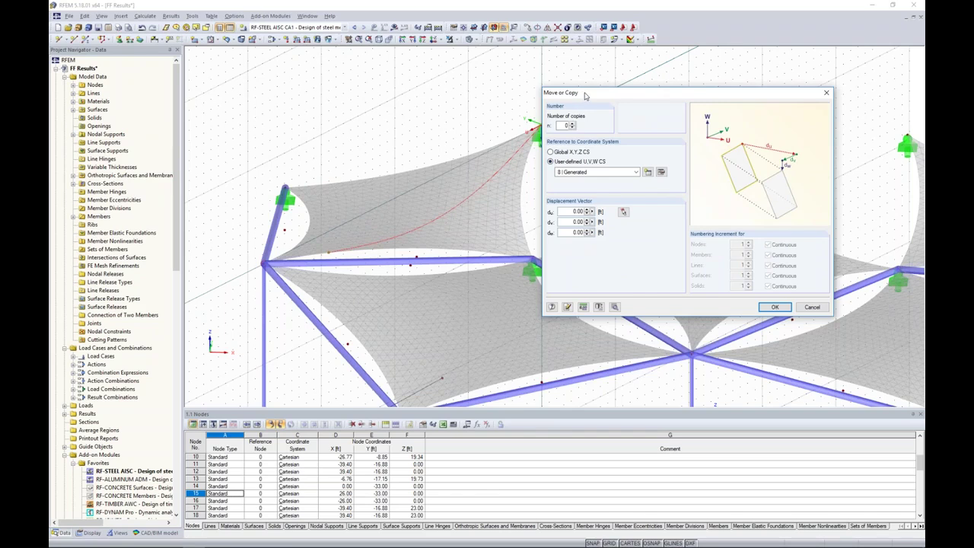
drag(585, 95, 629, 87)
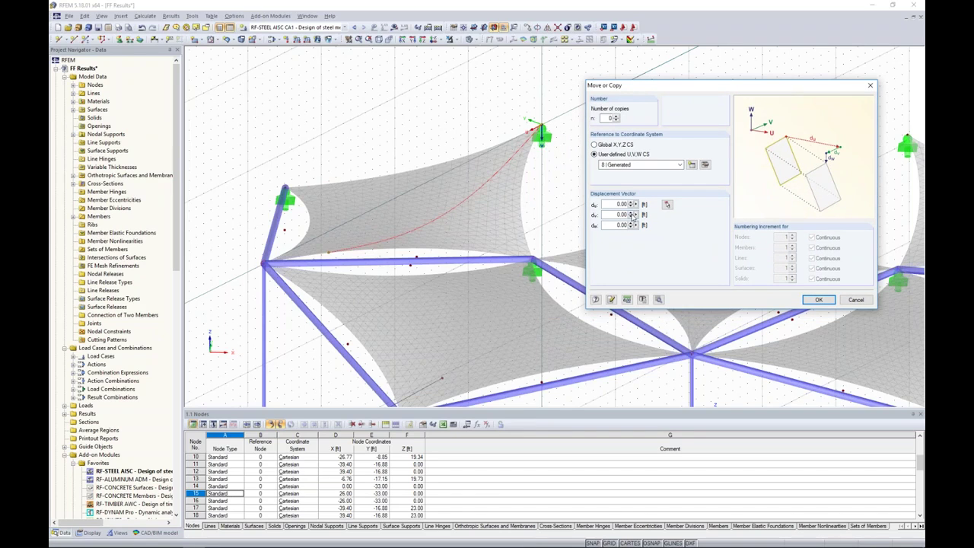
double_click(618, 214)
click(616, 116)
double_click(607, 215)
text(6)
click(819, 299)
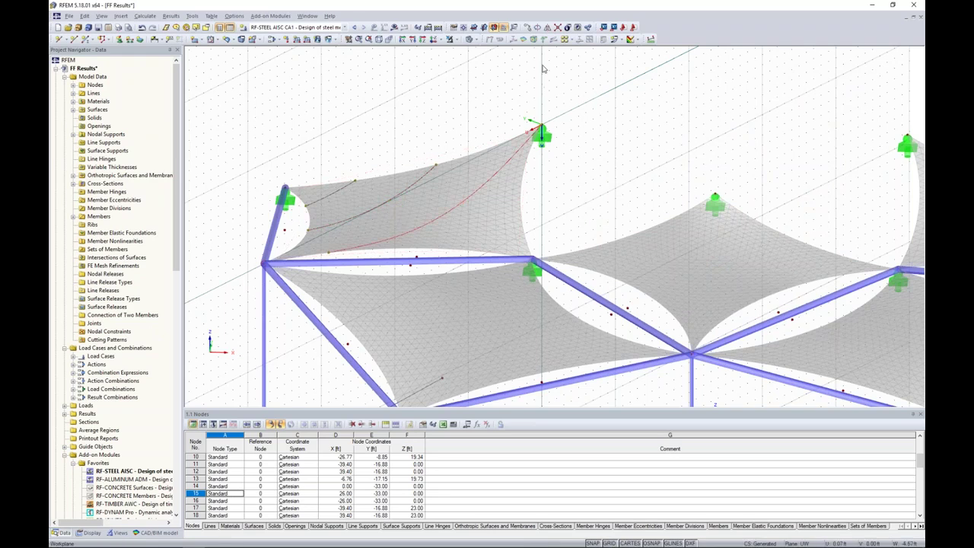
- Make one copy of the original cutting line on its other side, offset 6 ft along V, and hide the grid
click(527, 28)
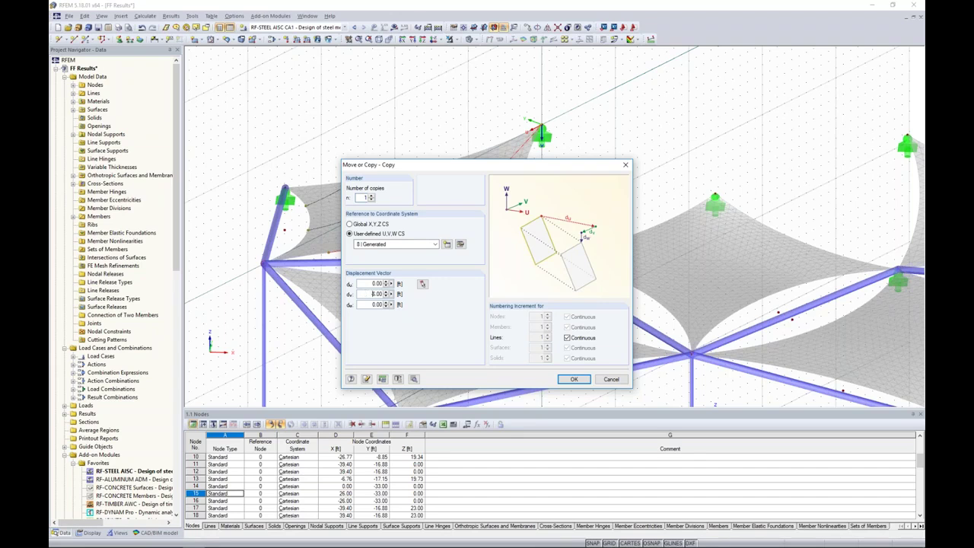
click(573, 379)
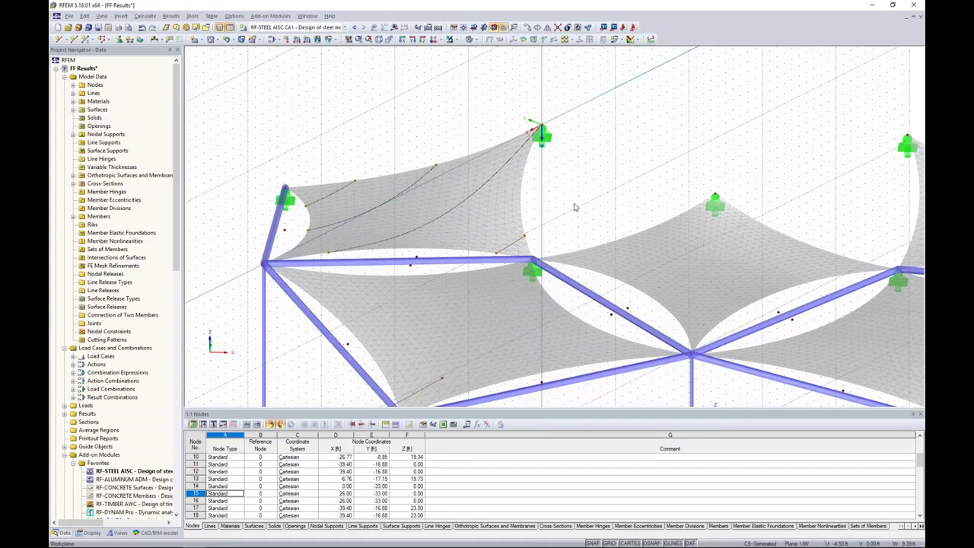
scroll(576, 207, down, 3)
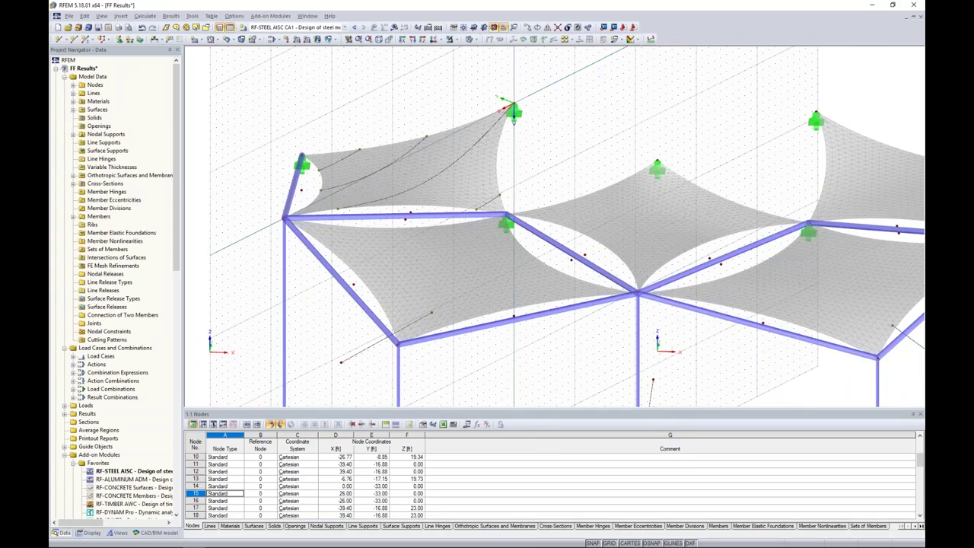
click(609, 543)
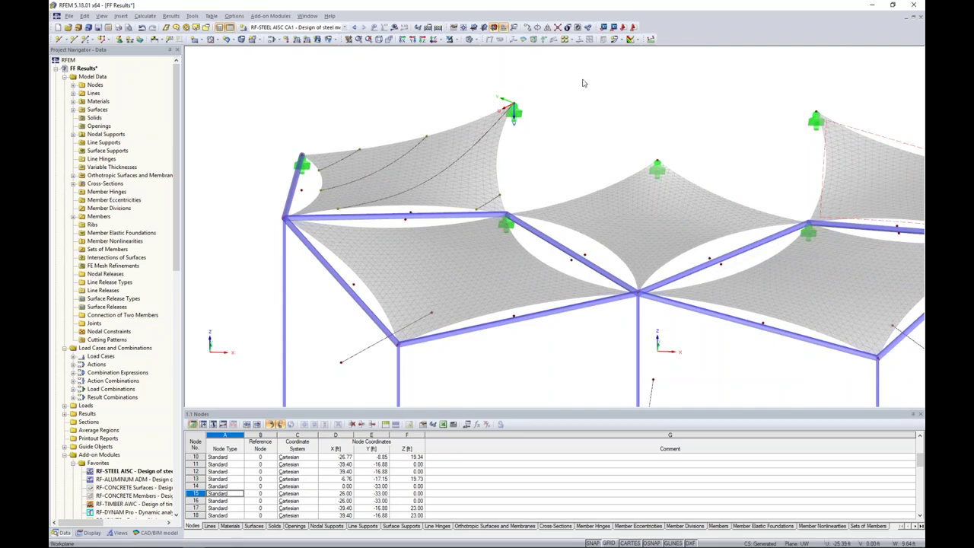
- Switch to the FF Patterns model and generate cutting patterns from cells on surfaces 1-5
click(307, 16)
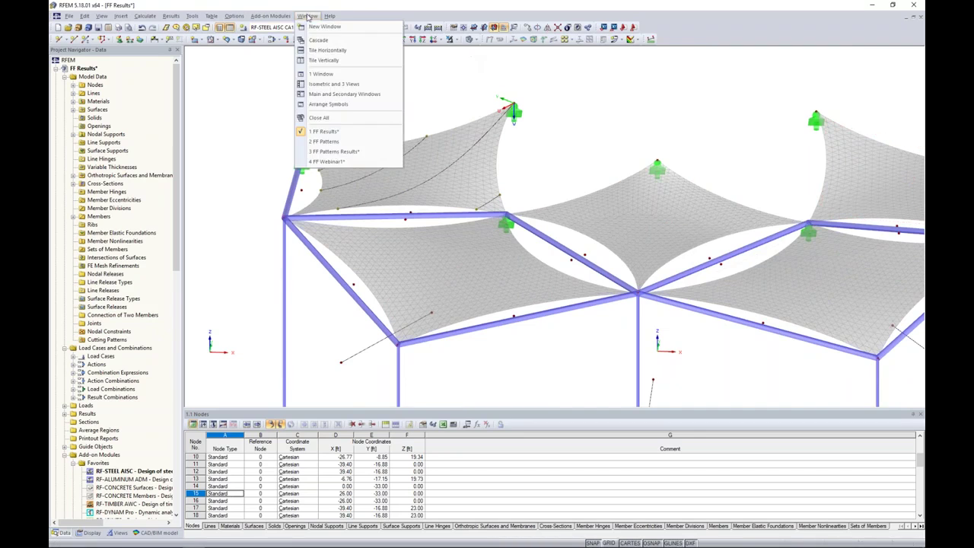
click(323, 141)
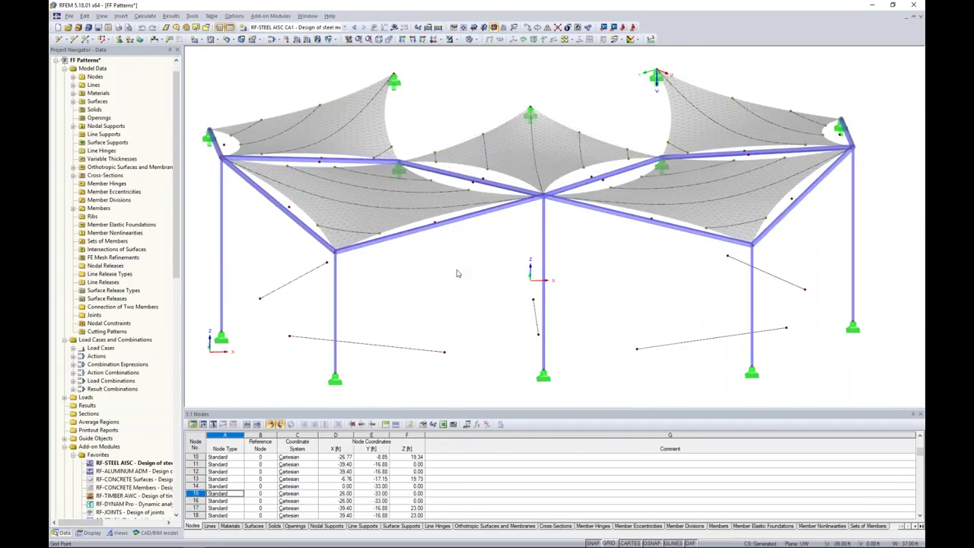
ctrl+middle_drag(460, 266, 466, 282)
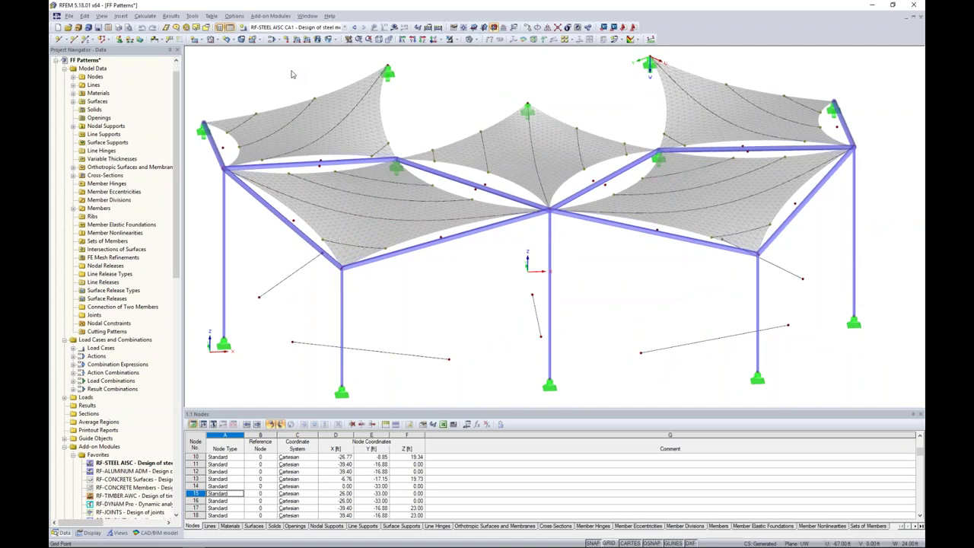
click(192, 16)
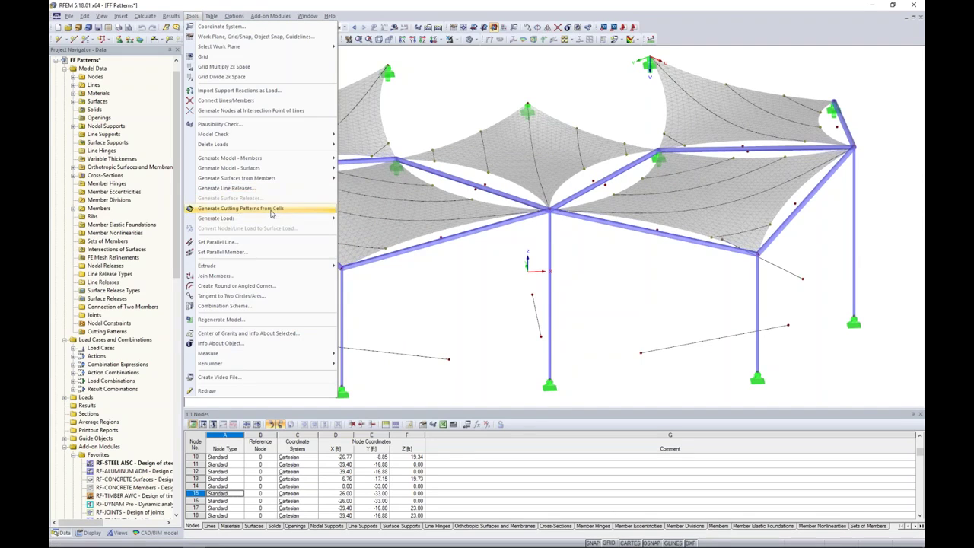
click(272, 209)
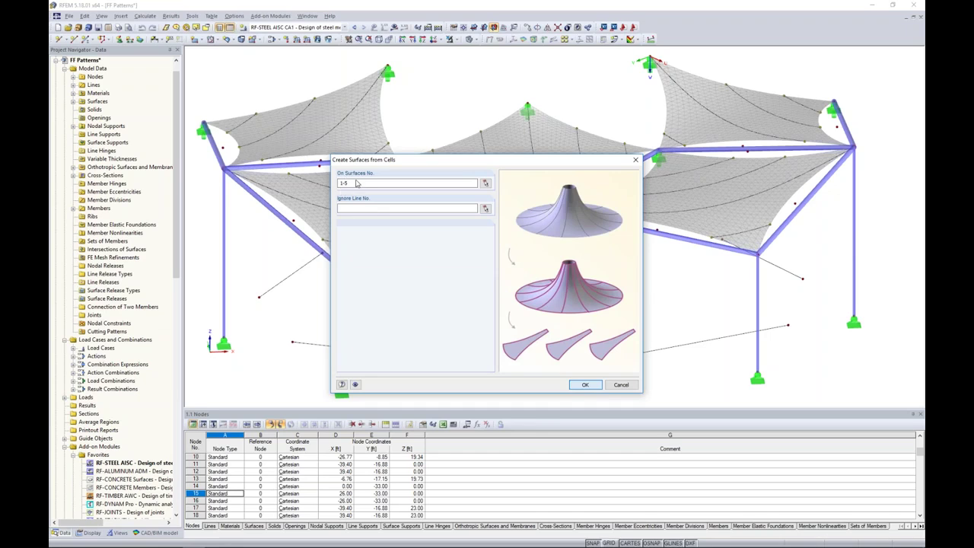
key(Return)
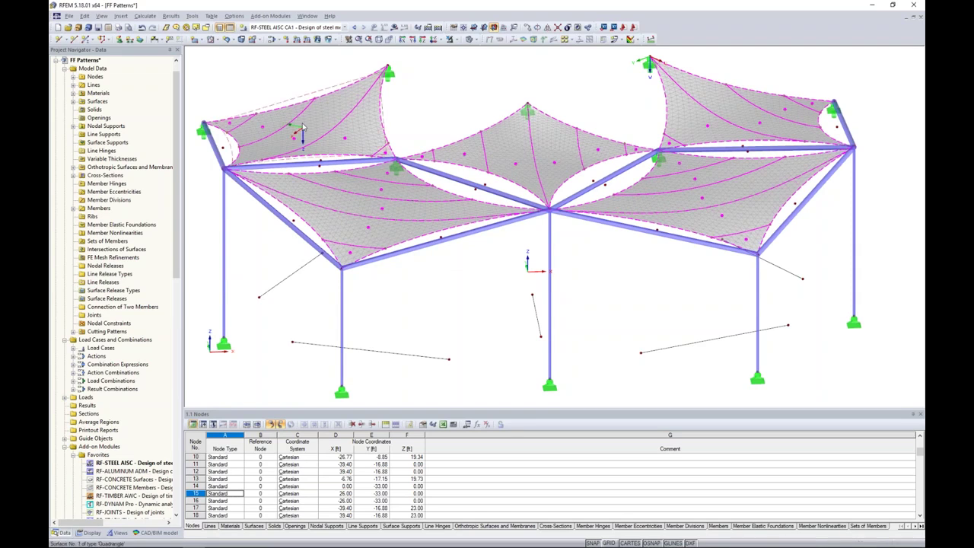
- Examine the generated cutting patterns, including 1, 4, 8 and 10, to locate each one on the membranes
click(73, 332)
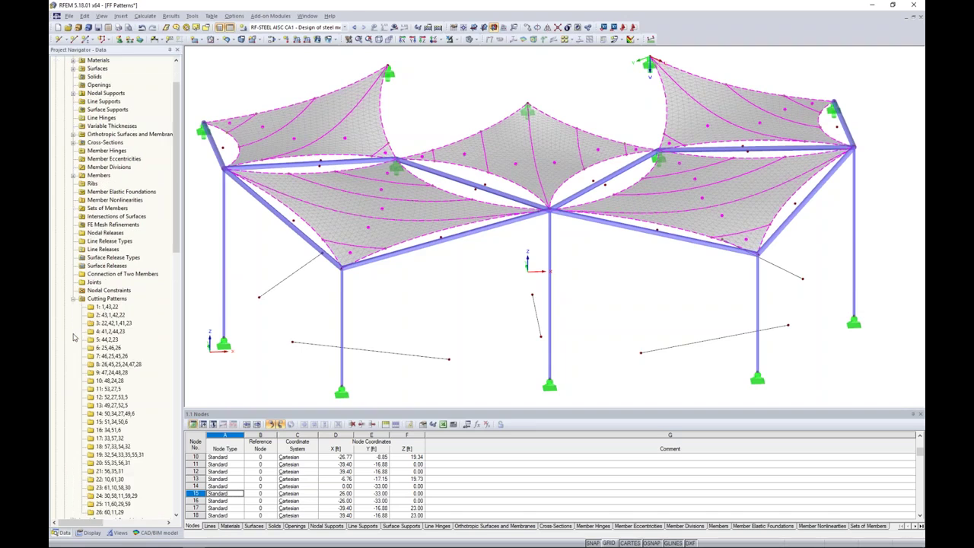
scroll(114, 288, down, 4)
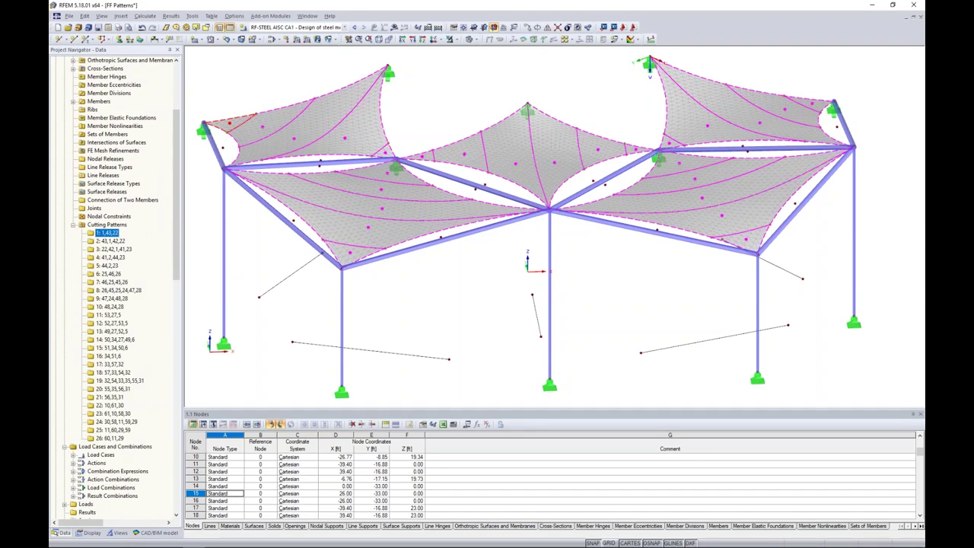
click(110, 257)
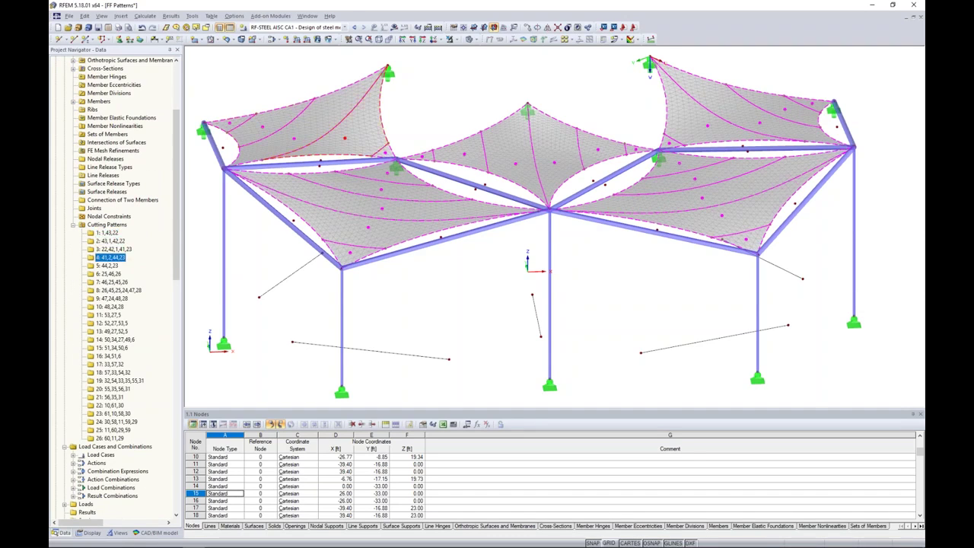
click(116, 290)
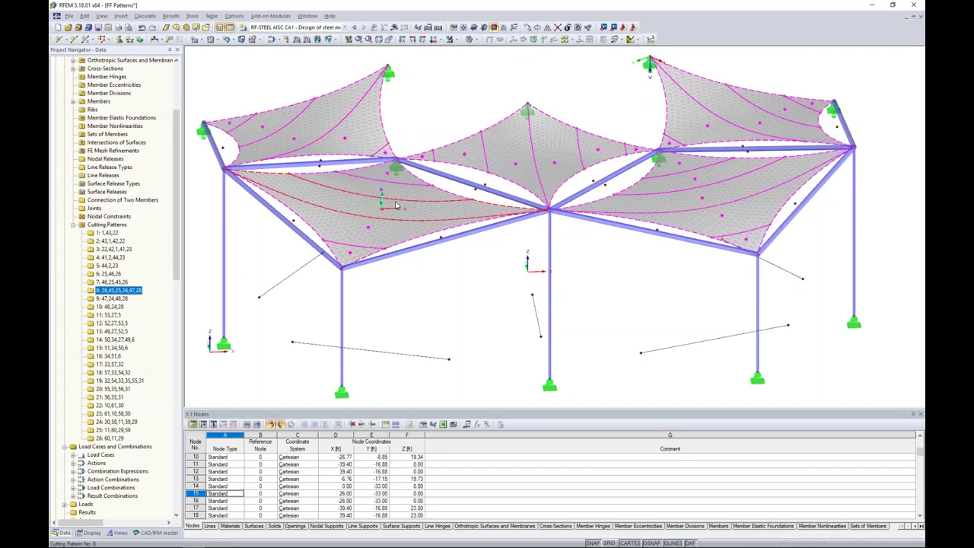
click(114, 306)
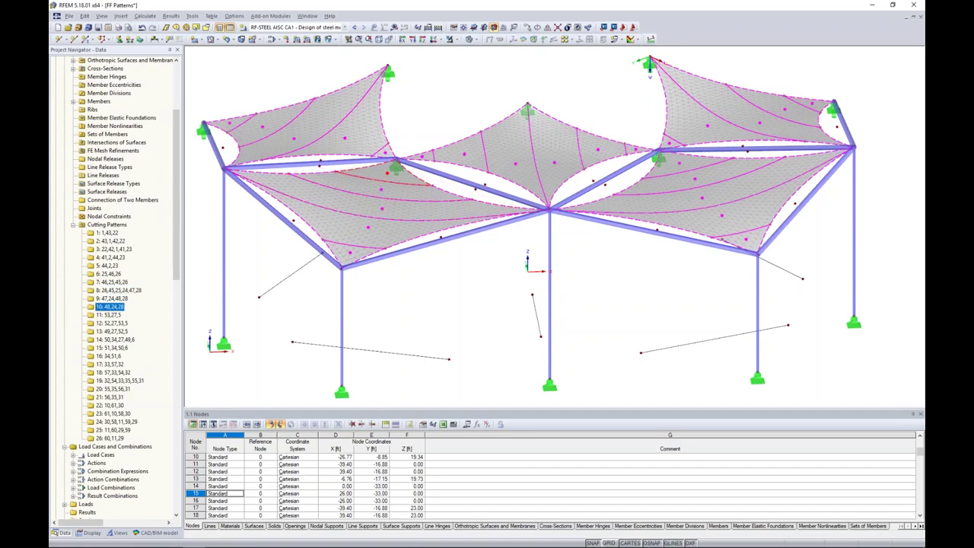
click(107, 232)
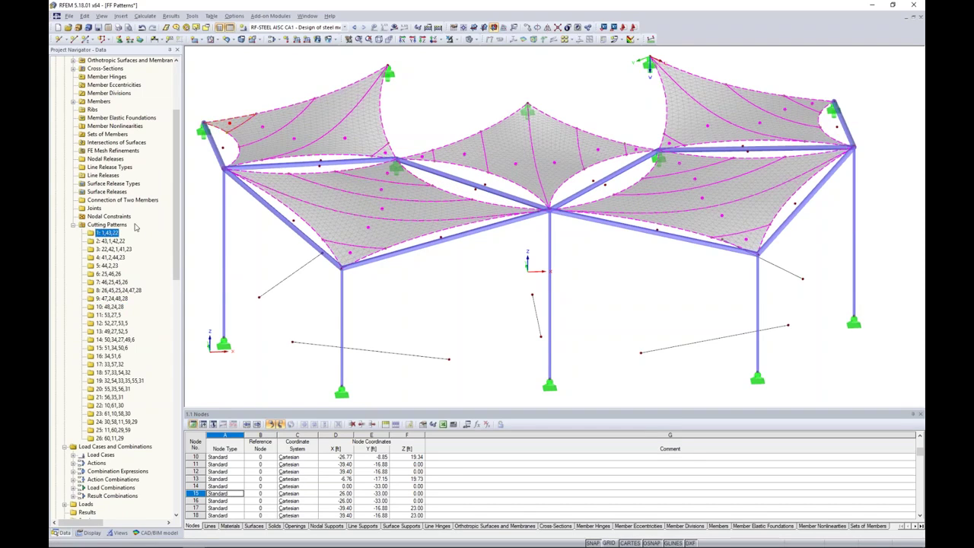
- Open cutting pattern 3 for editing, enable compensation and review its warp and weft settings
click(295, 140)
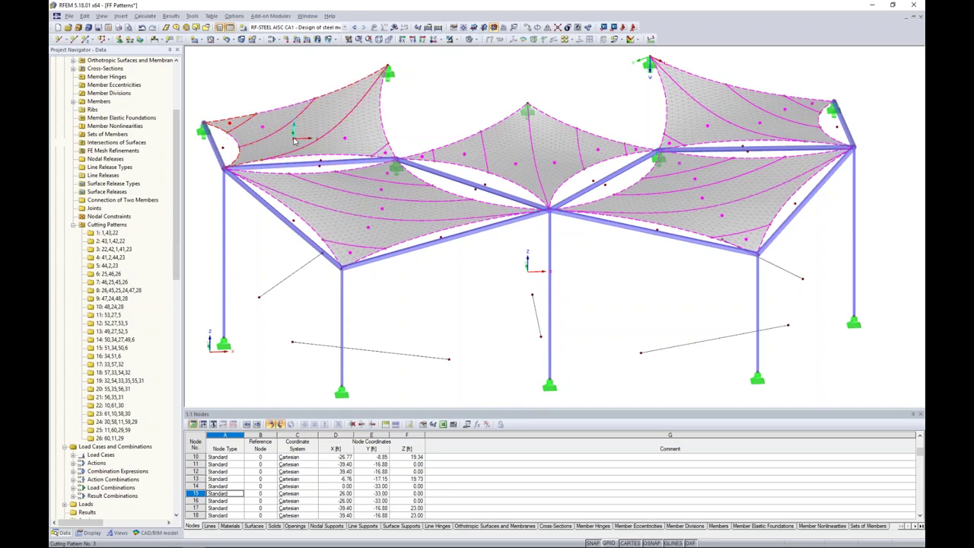
double_click(373, 142)
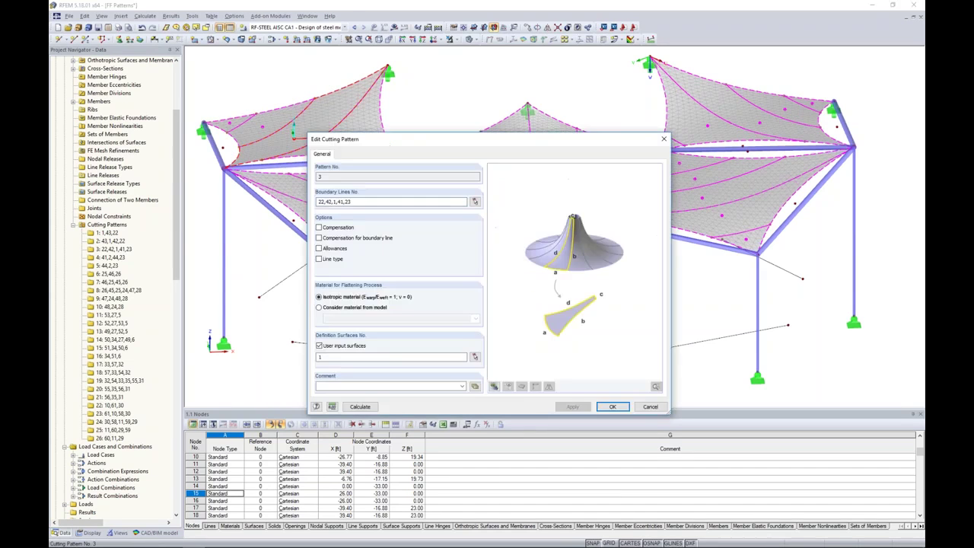
drag(374, 137, 382, 93)
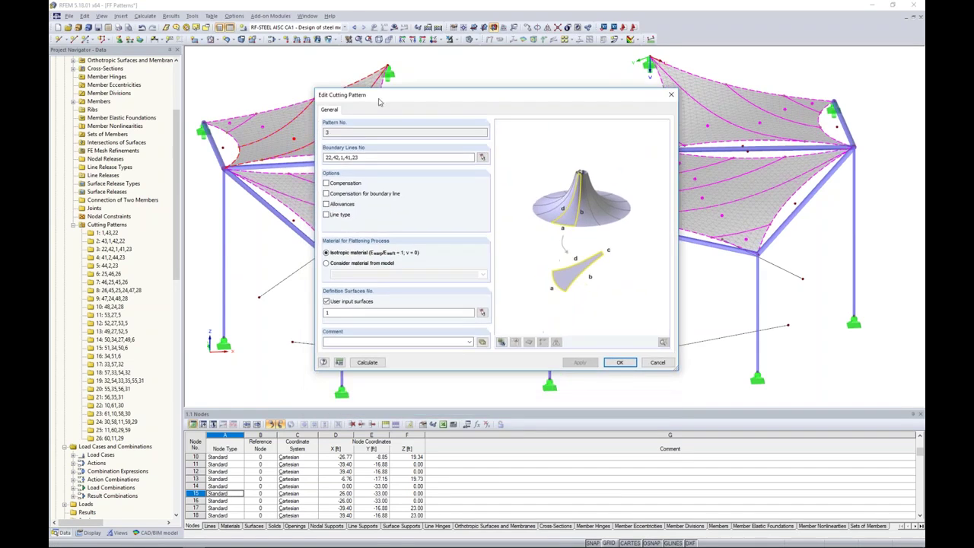
click(327, 184)
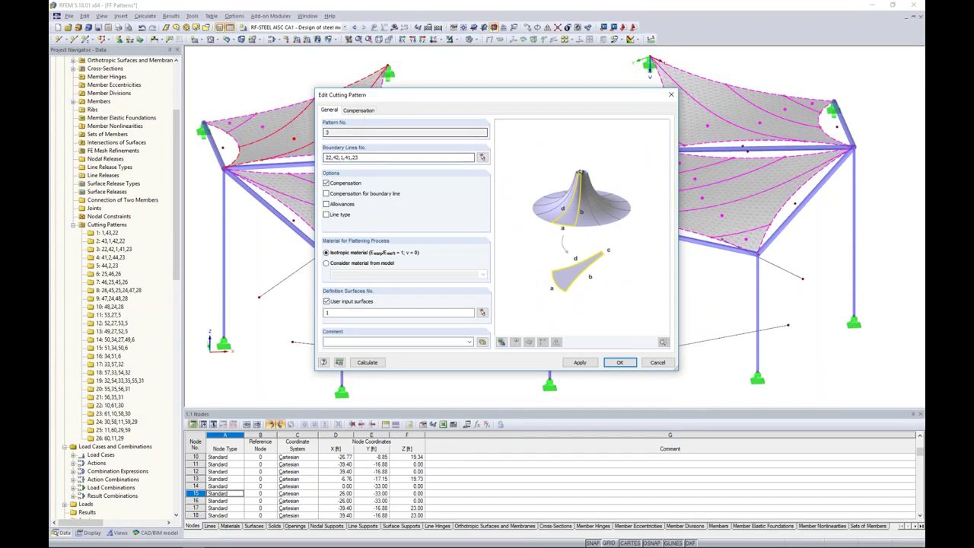
click(364, 112)
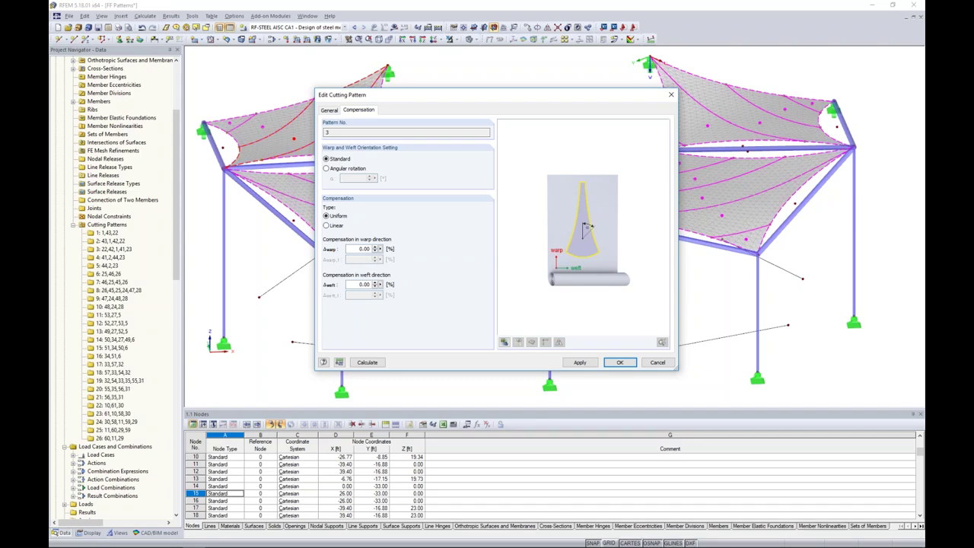
click(329, 109)
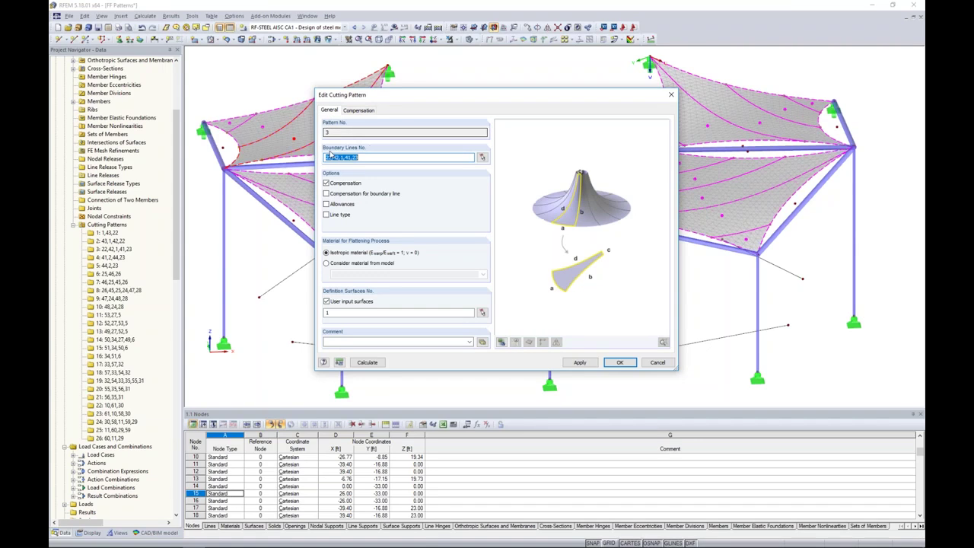
- Enable allowances for cutting pattern 3, enter 0.16 ft for welding lines and 0.33 ft for border lines, and discard the edits
click(326, 204)
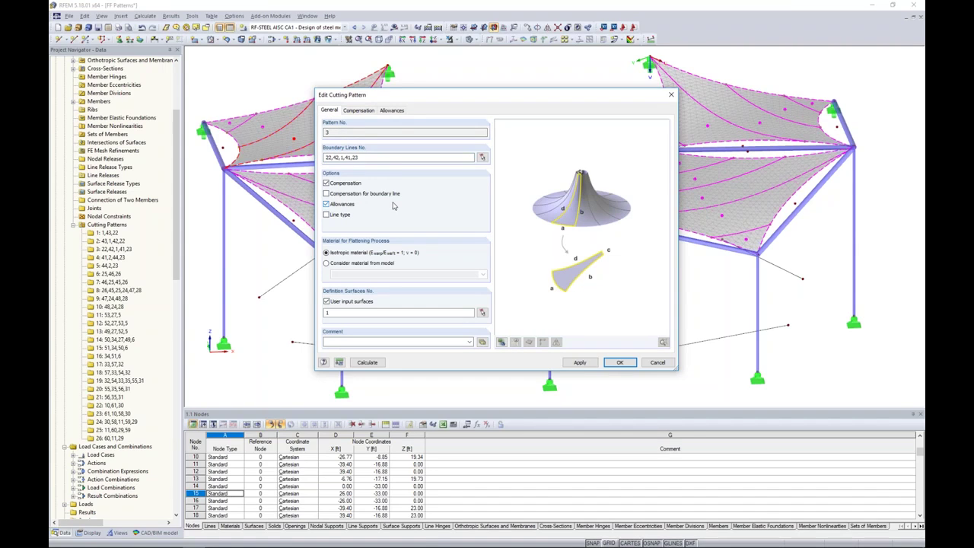
click(393, 110)
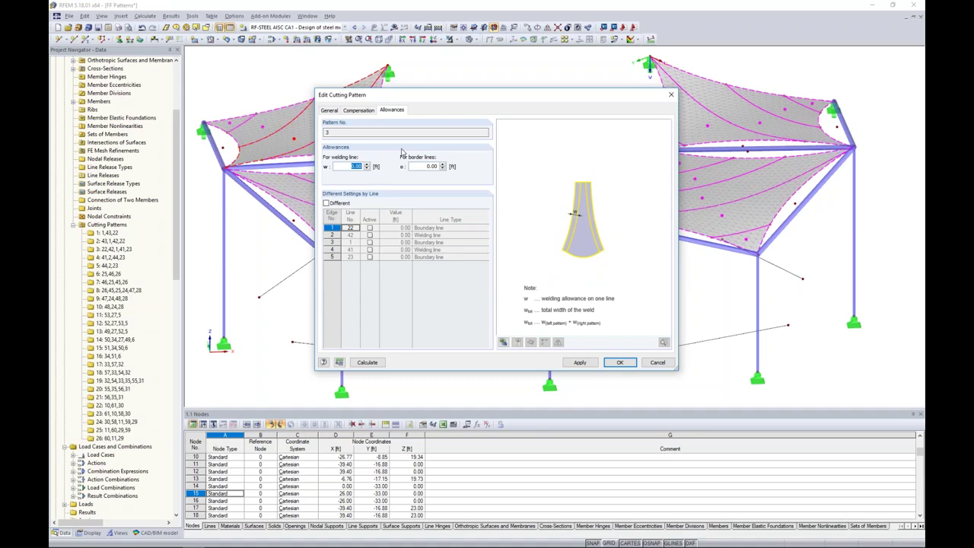
text(0.)
key(Tab)
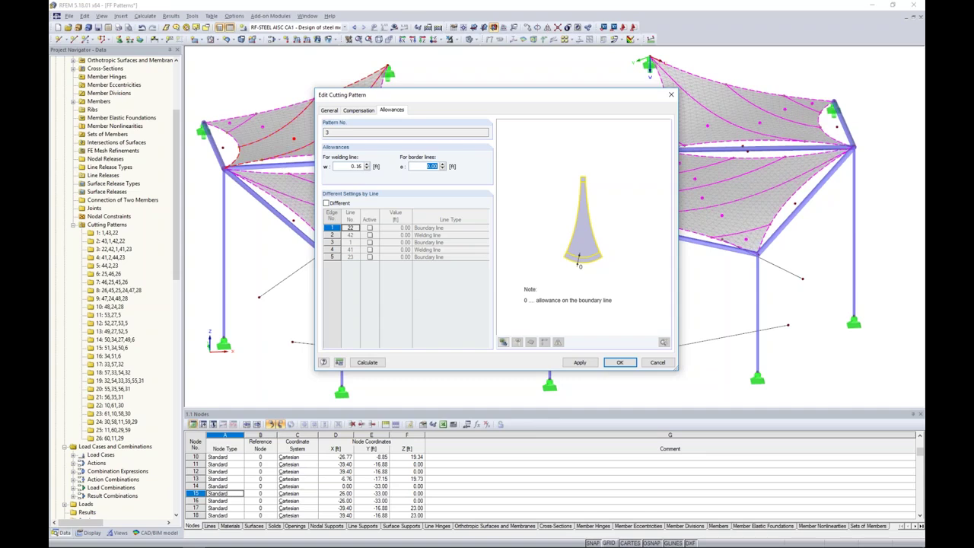
text(33)
click(326, 203)
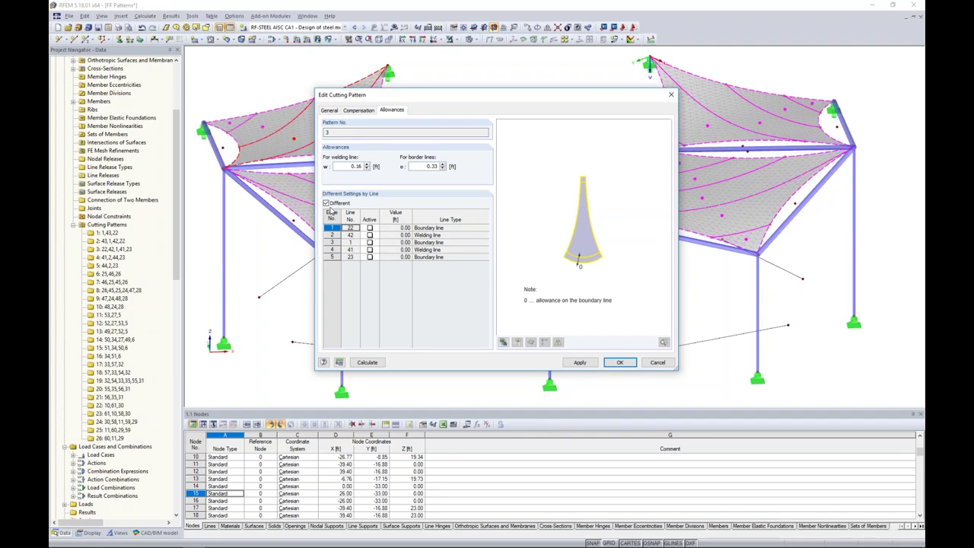
click(326, 204)
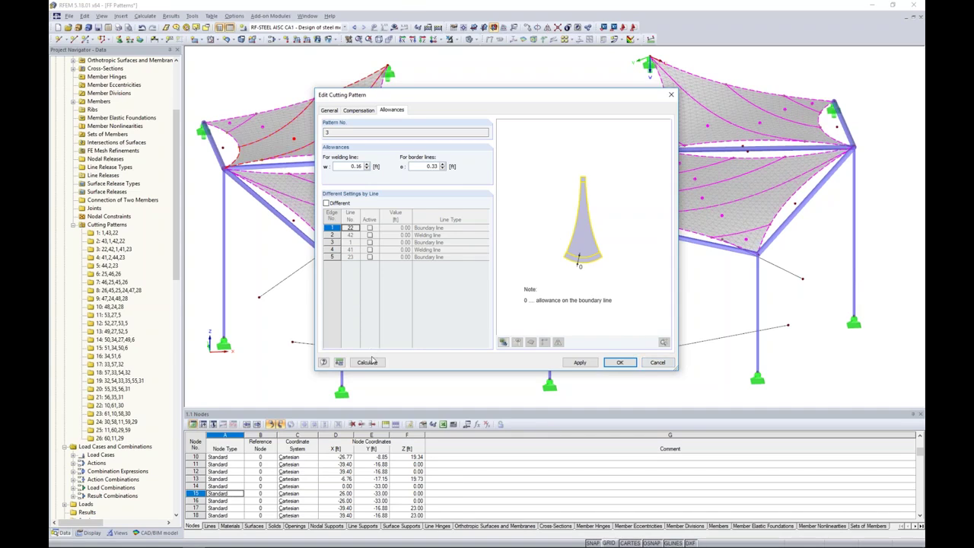
click(657, 363)
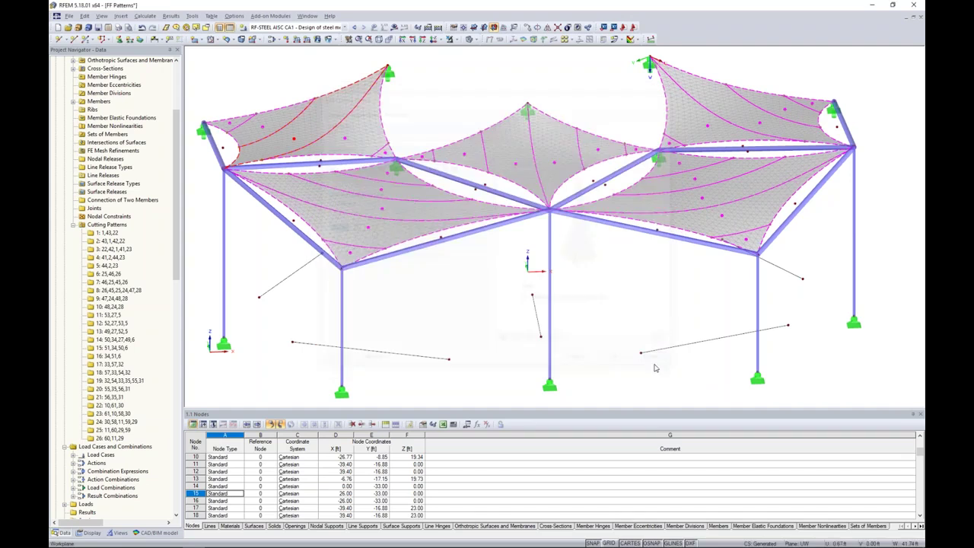
- Switch to the FF Patterns Results model
click(307, 16)
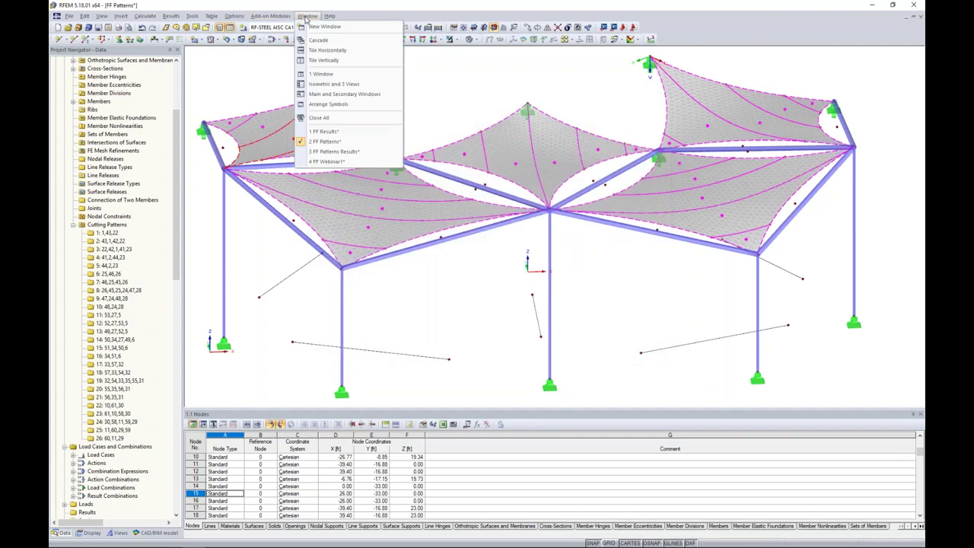
click(338, 153)
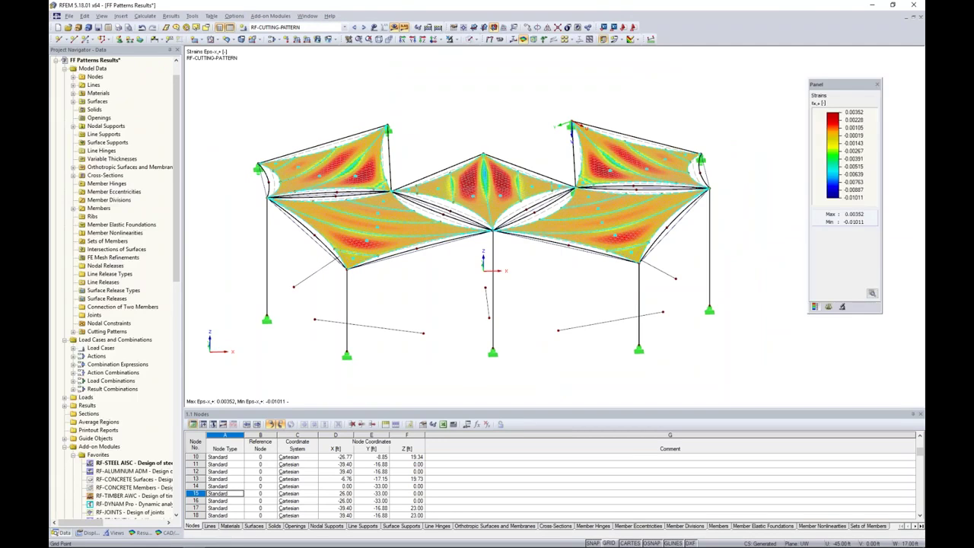
- Bring up the results navigator and review the available load cases and combinations, keeping RF-CUTTING-PATTERN as the displayed case
mouse_move(284, 545)
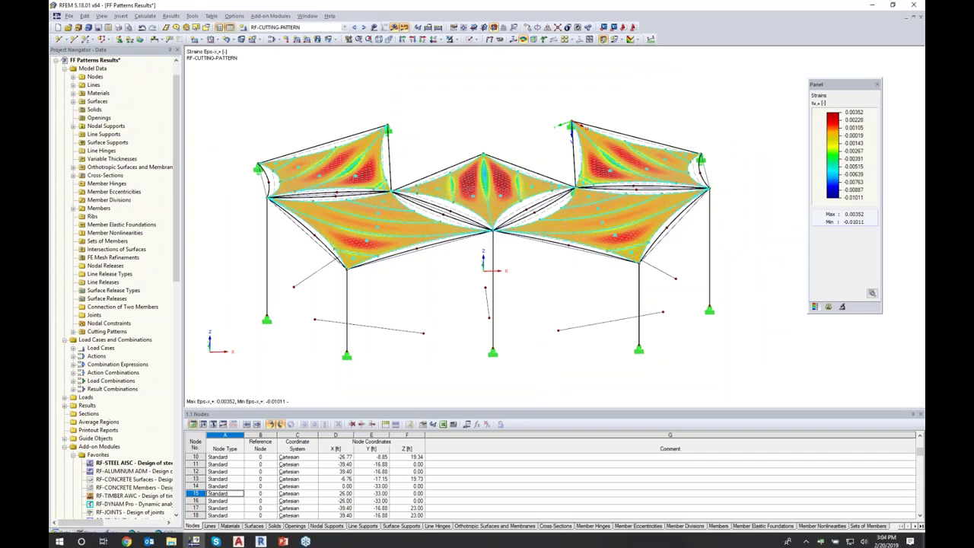
click(141, 533)
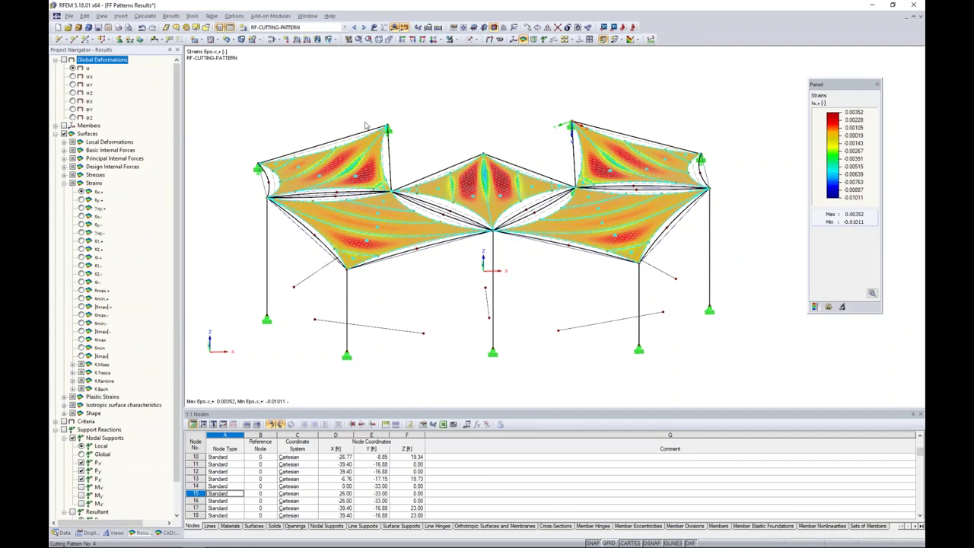
click(344, 28)
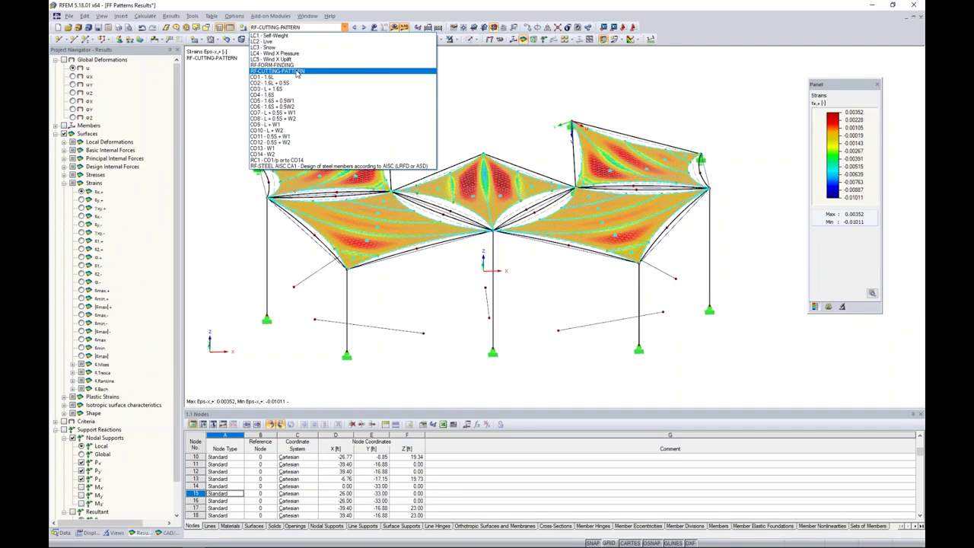
click(461, 92)
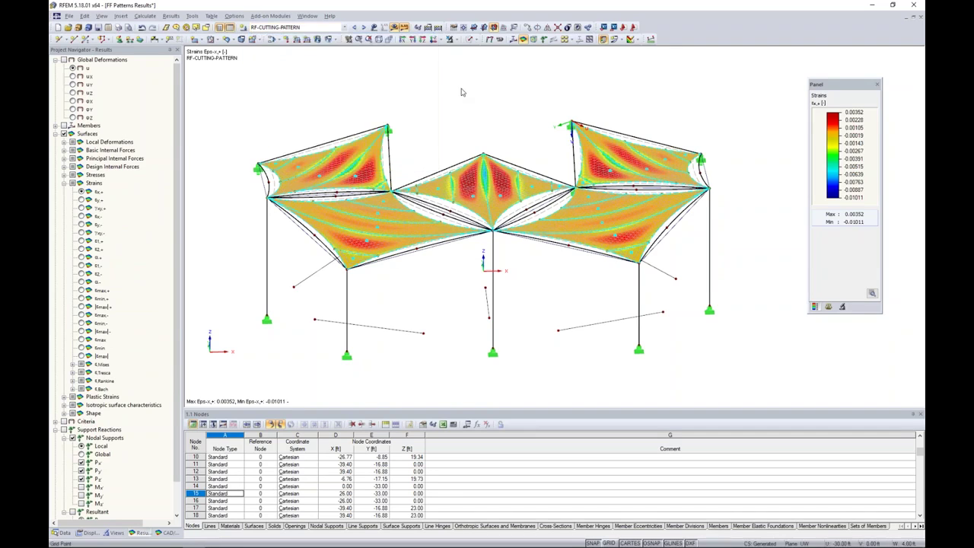
- Open cutting pattern 3 and go through its point coordinates, locating each point on the pattern outline
double_click(381, 154)
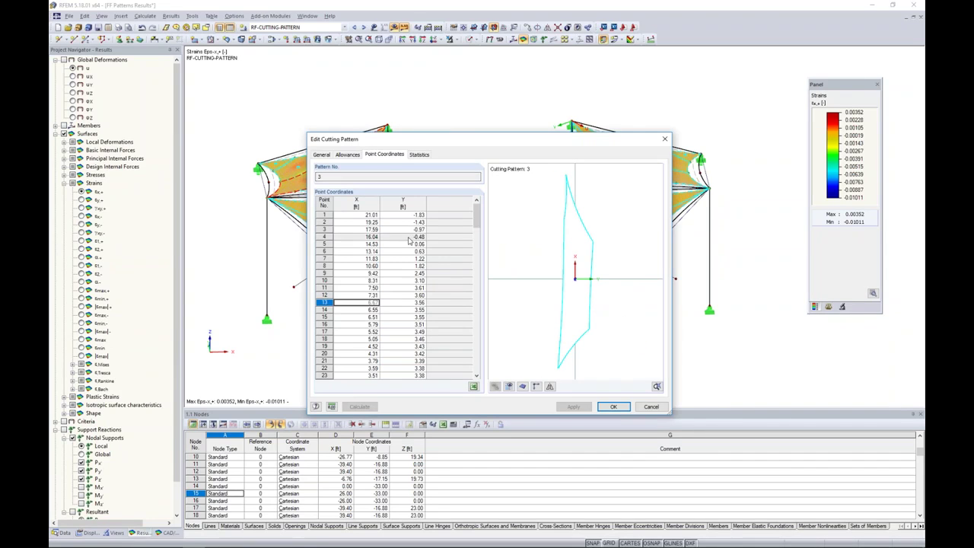
click(367, 259)
scroll(367, 261, down, 1)
key(Down)
key(Down)
key(Down)
key(Down)
key(Down)
key(Down)
key(Down)
key(Down)
key(Down)
key(Down)
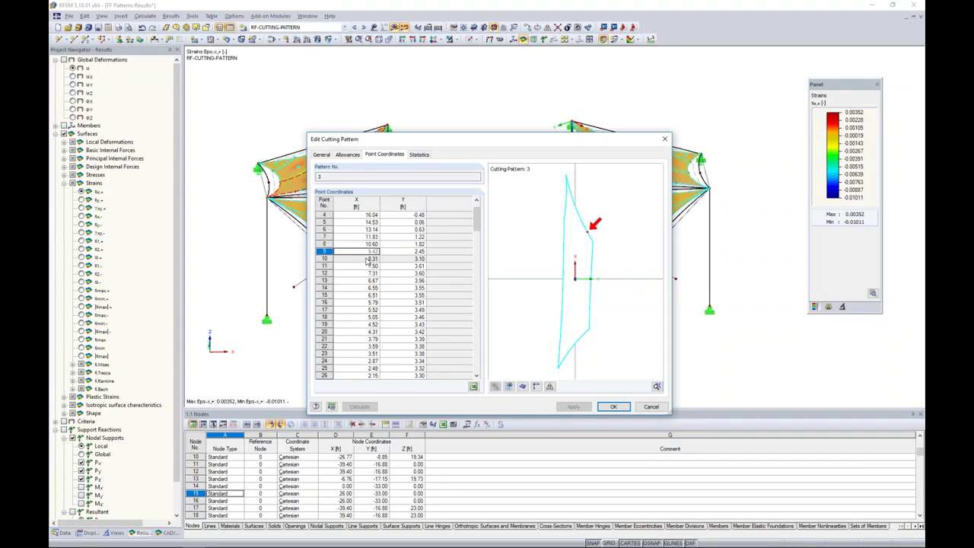
key(Down)
key(Down)
key(Down)
key(Down)
key(Down)
key(Down)
key(Down)
key(Down)
key(Down)
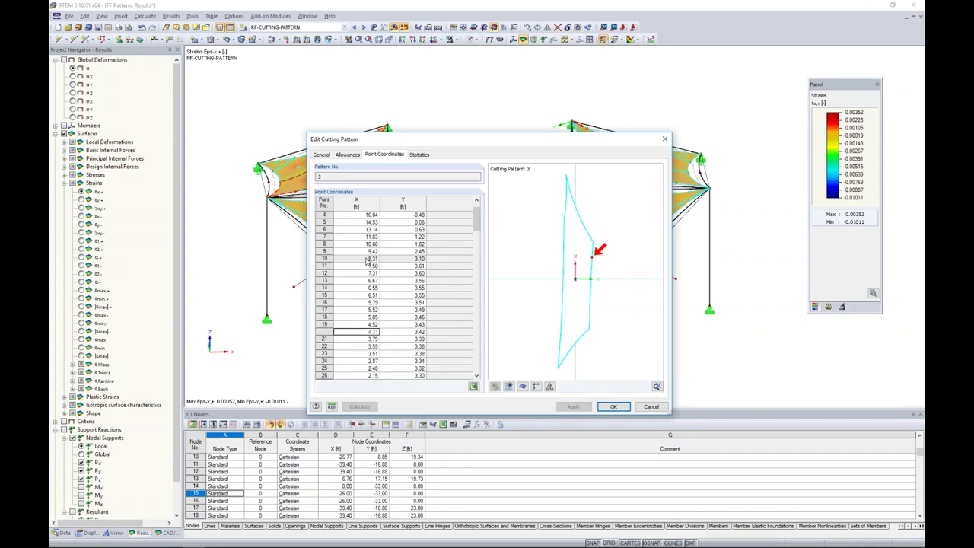
key(Down)
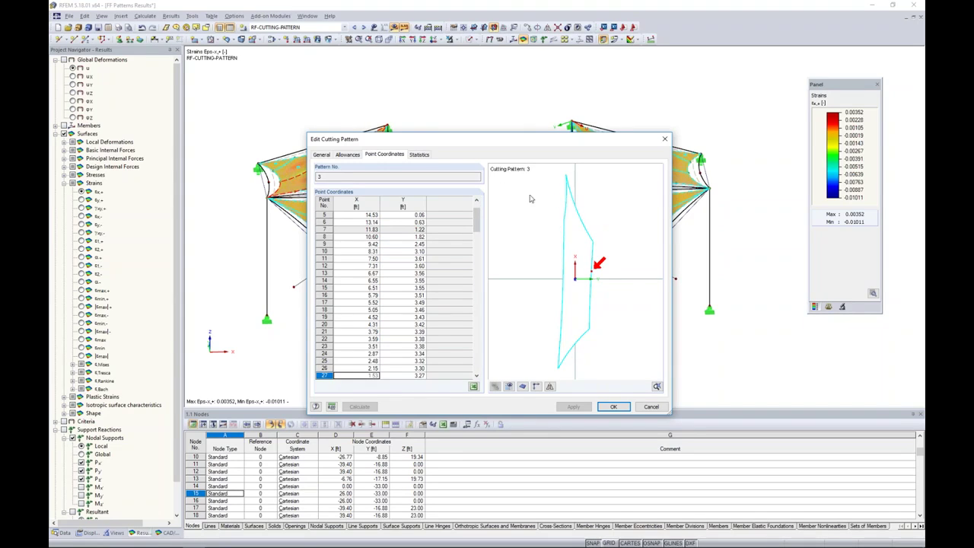
- Display cutting pattern 3 with its allowances and FE mesh in the preview and inspect the outline
click(508, 386)
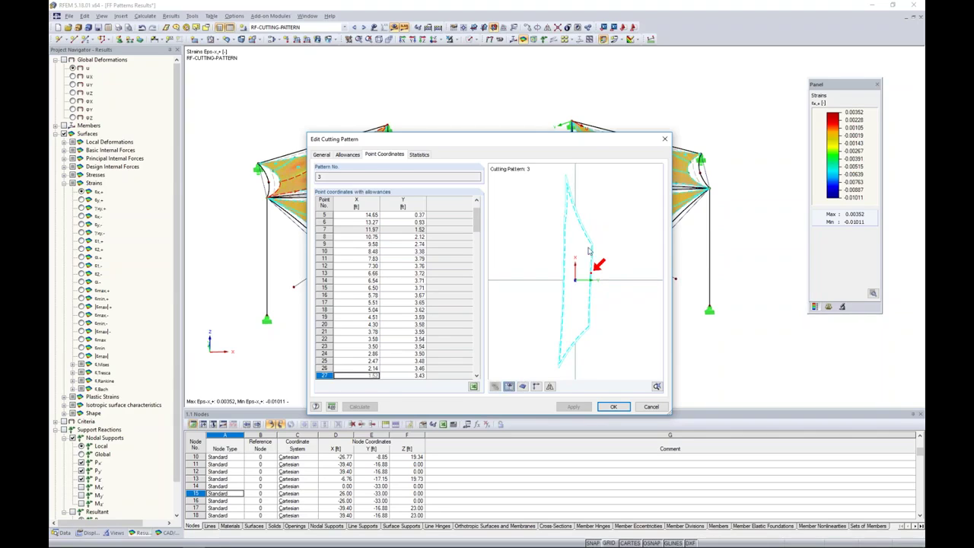
scroll(579, 224, up, 3)
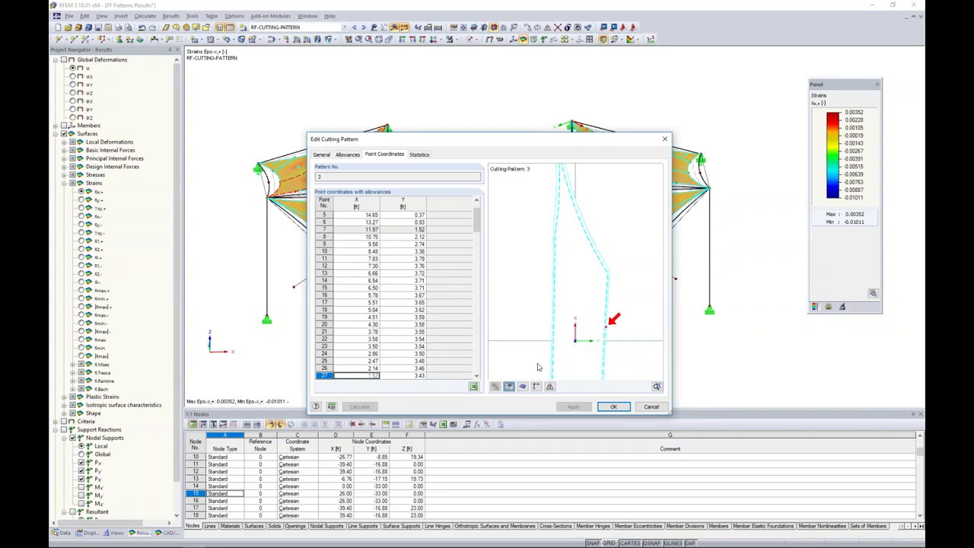
click(523, 386)
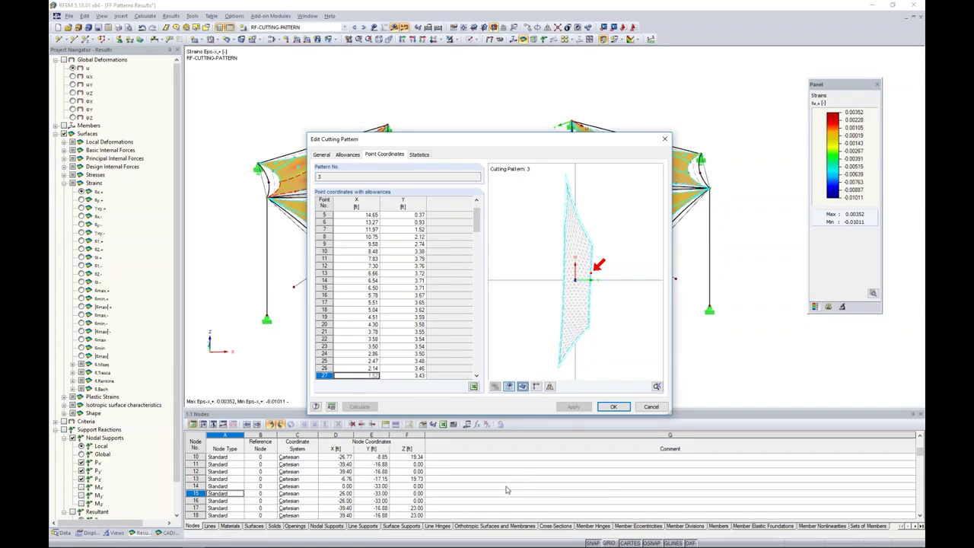
- Review cutting pattern 3's area, length and width statistics, and close its dialog without saving changes
click(421, 156)
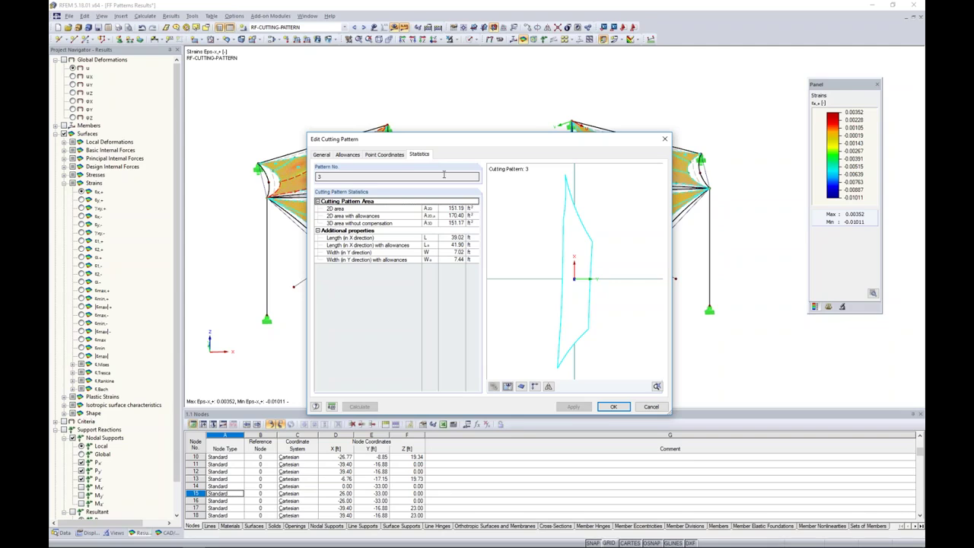
click(445, 225)
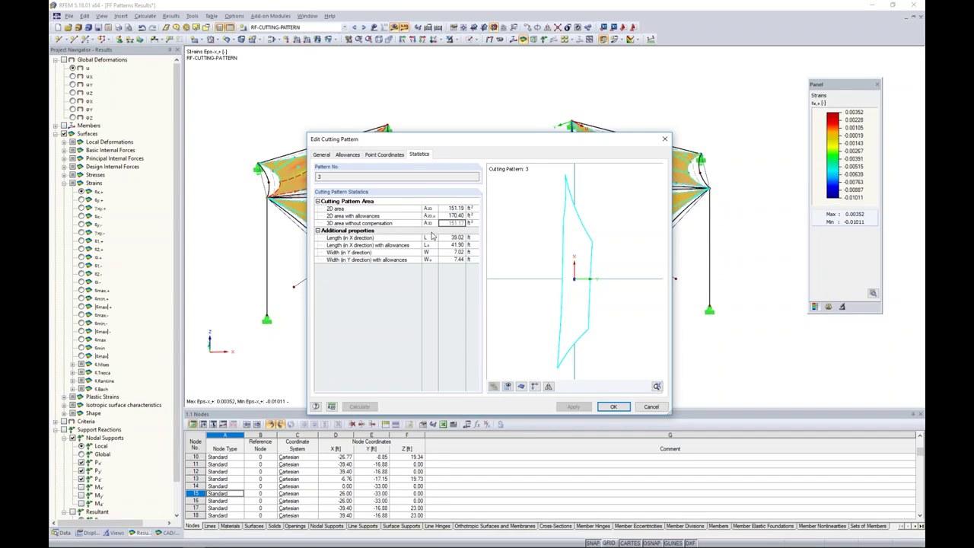
click(456, 208)
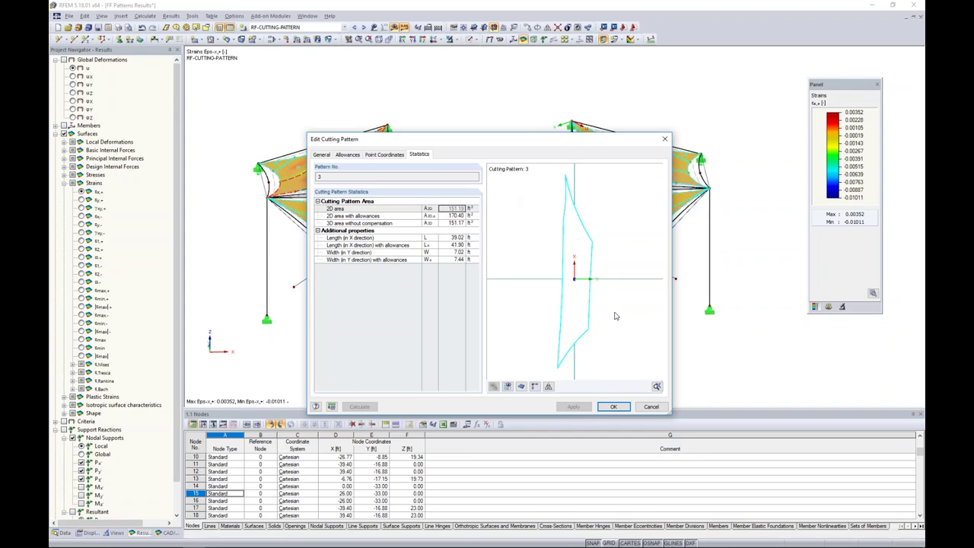
click(651, 408)
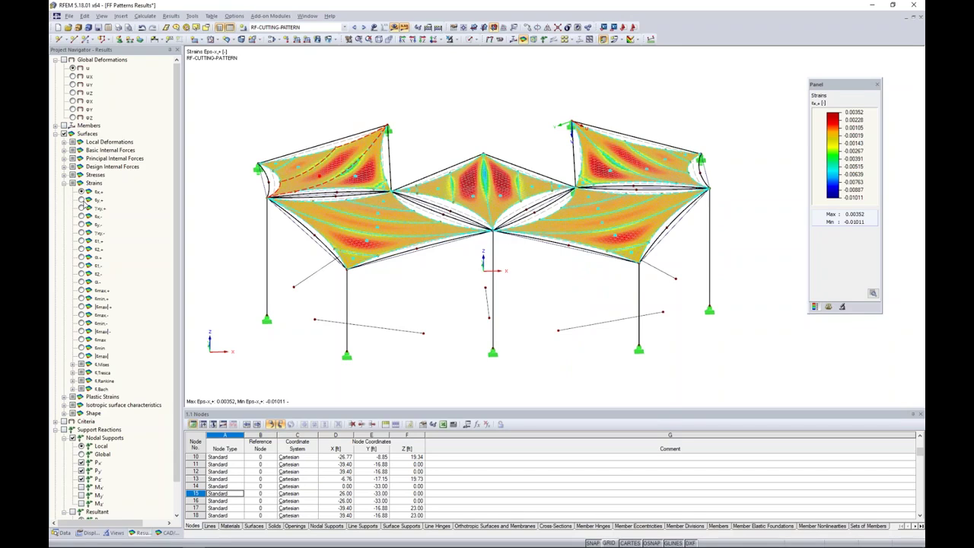
- Compare the membrane strains in the y-direction with those in the x-direction, and clear the pattern selection
click(82, 200)
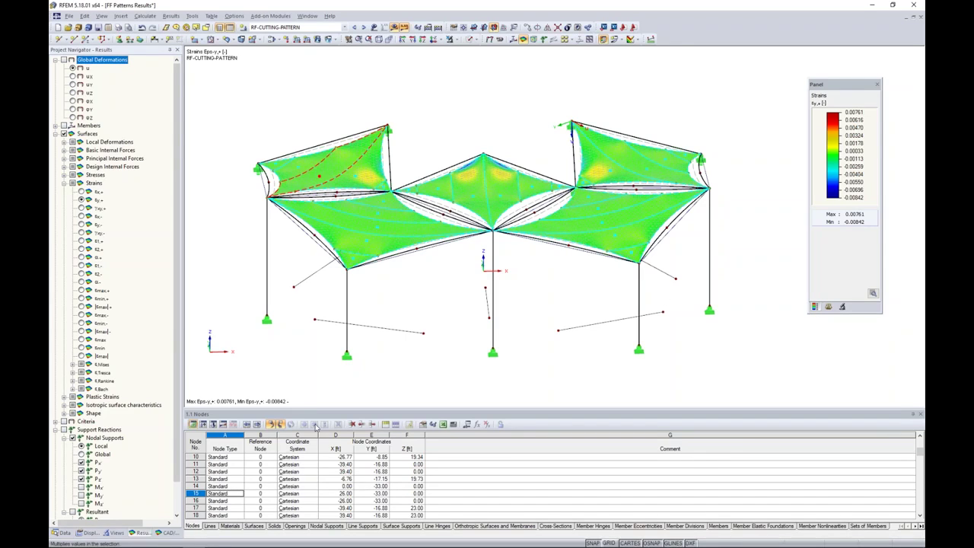
click(81, 192)
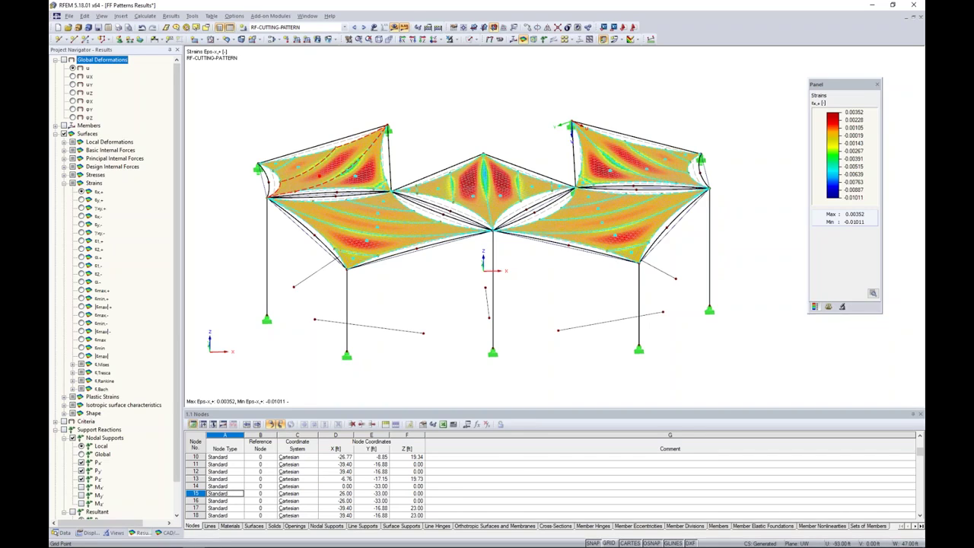
click(286, 127)
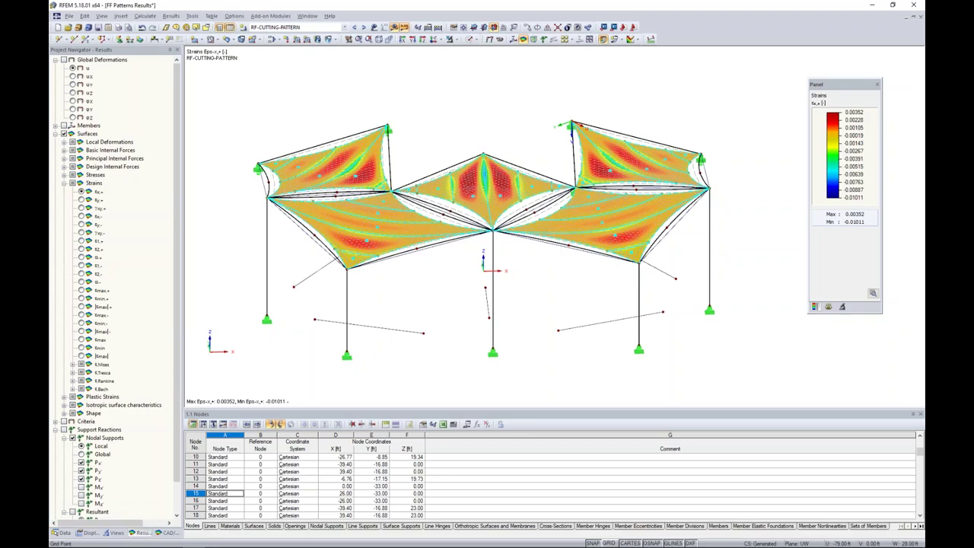
- Review the DXF export settings for cutting patterns, including patterns per row and spacing, and leave the export without running it
click(69, 15)
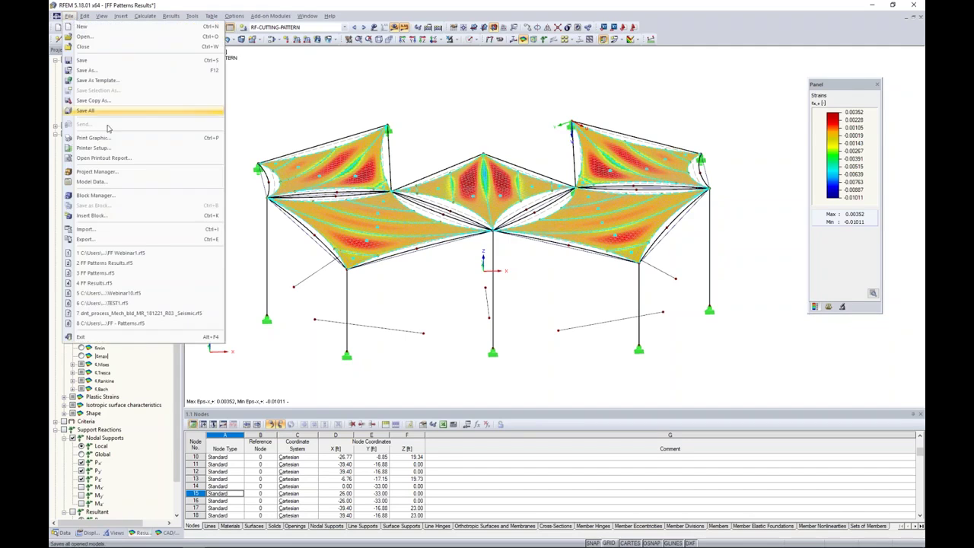
click(104, 239)
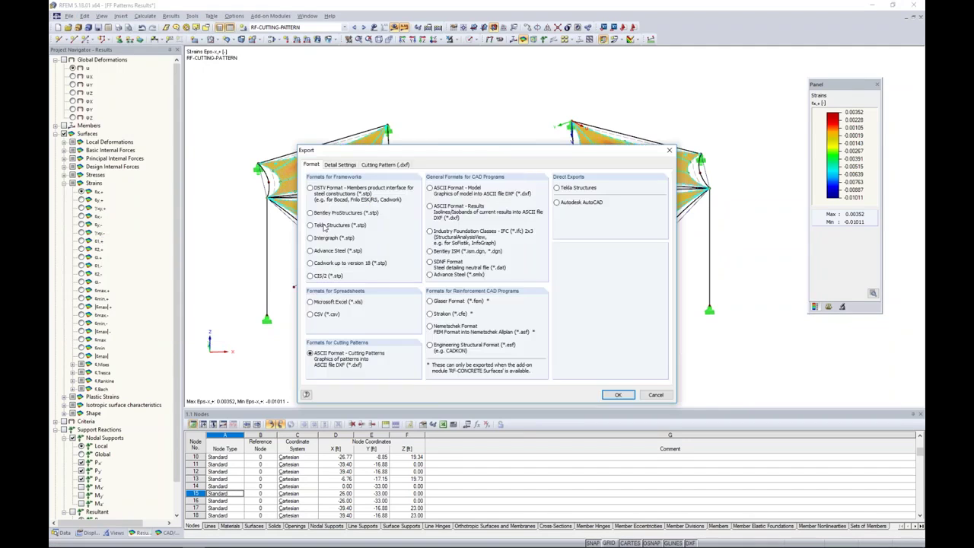
click(386, 164)
click(350, 202)
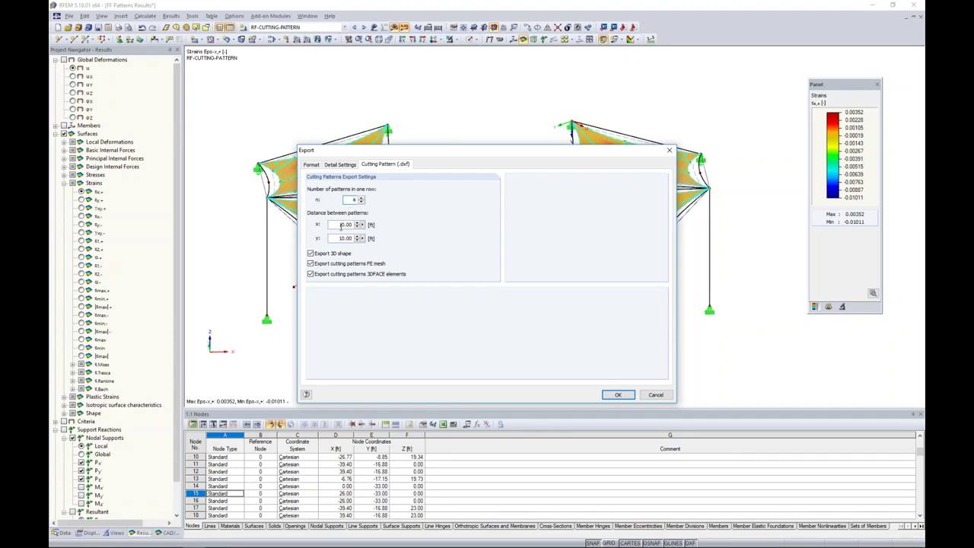
click(653, 396)
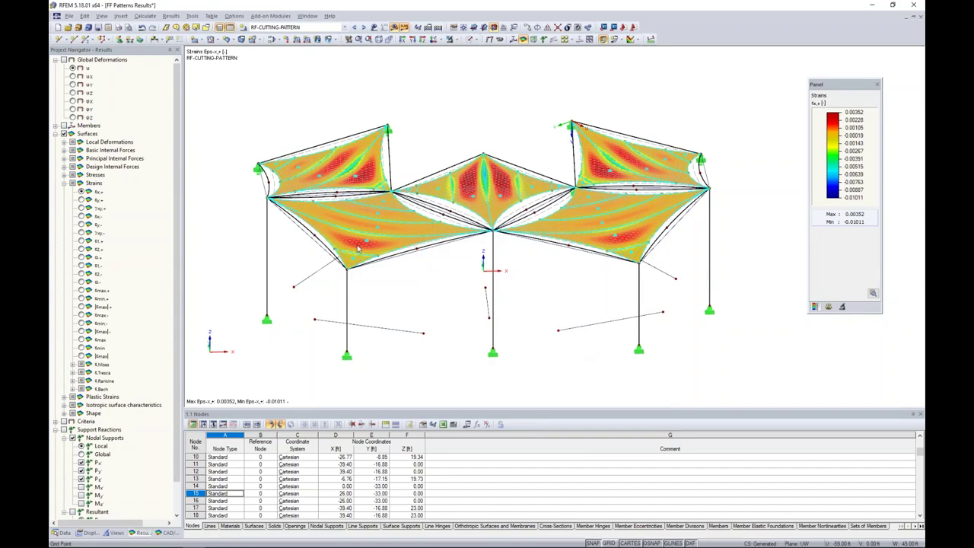
- Switch to FF - Patterns Results.dxf in AutoCAD and examine the exported 3D membrane shape and its pattern number labels
key(super+Tab)
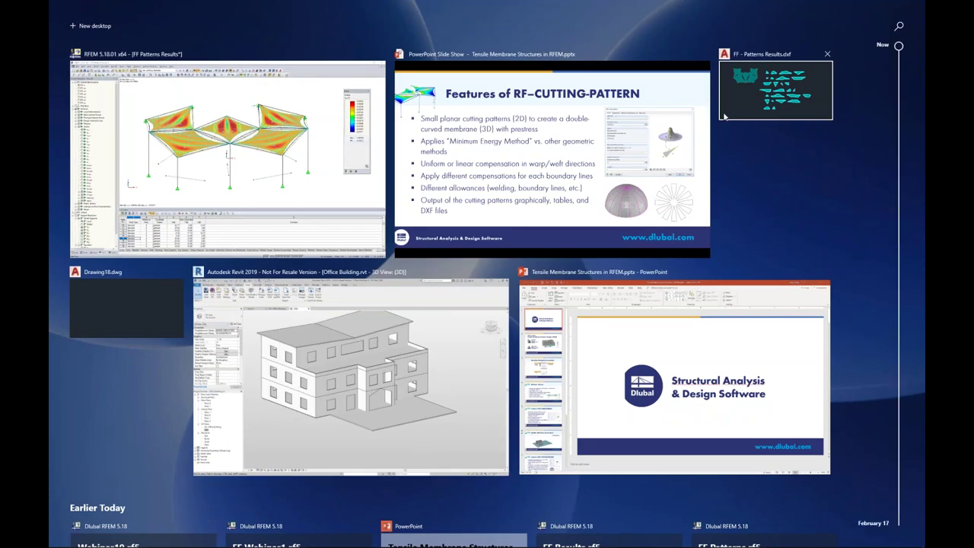
click(744, 101)
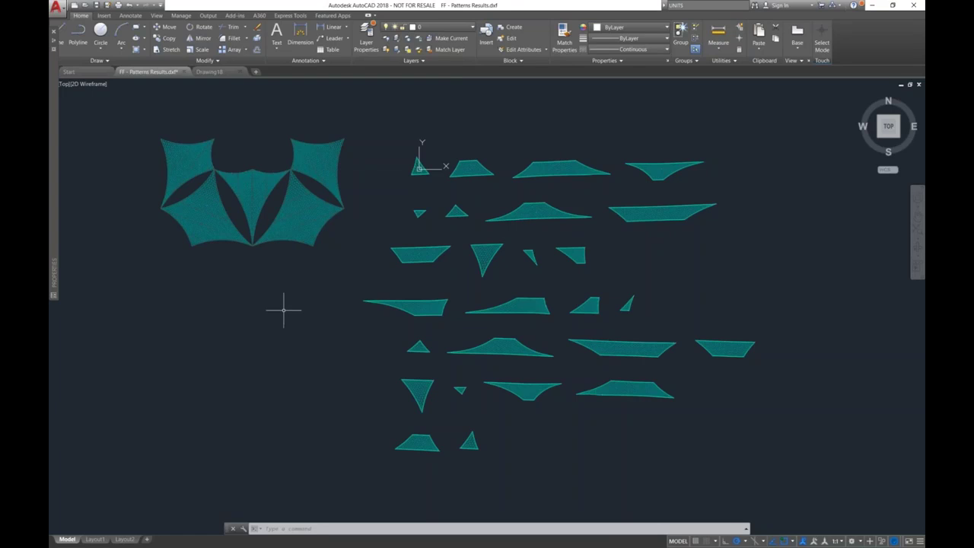
shift+middle_drag(283, 310, 466, 305)
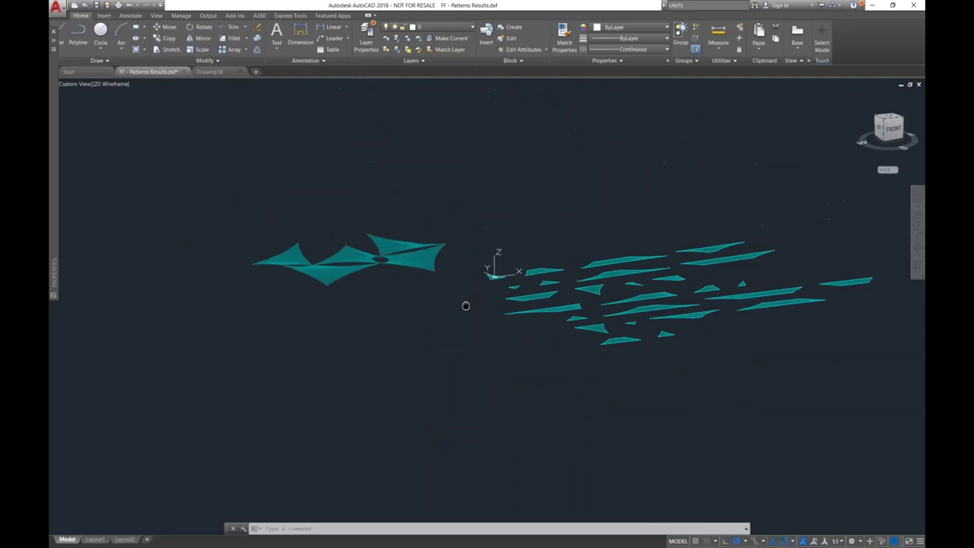
scroll(382, 259, up, 5)
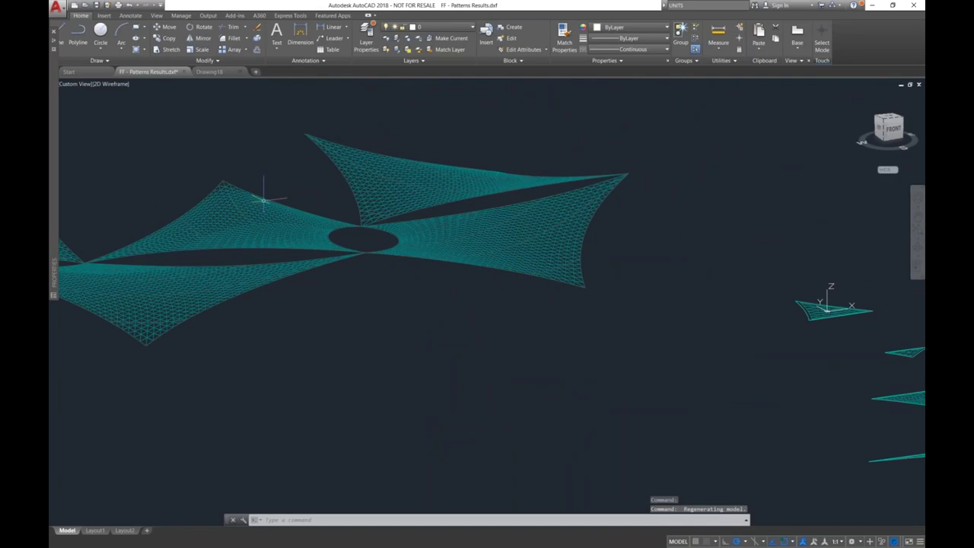
middle_drag(367, 303, 522, 311)
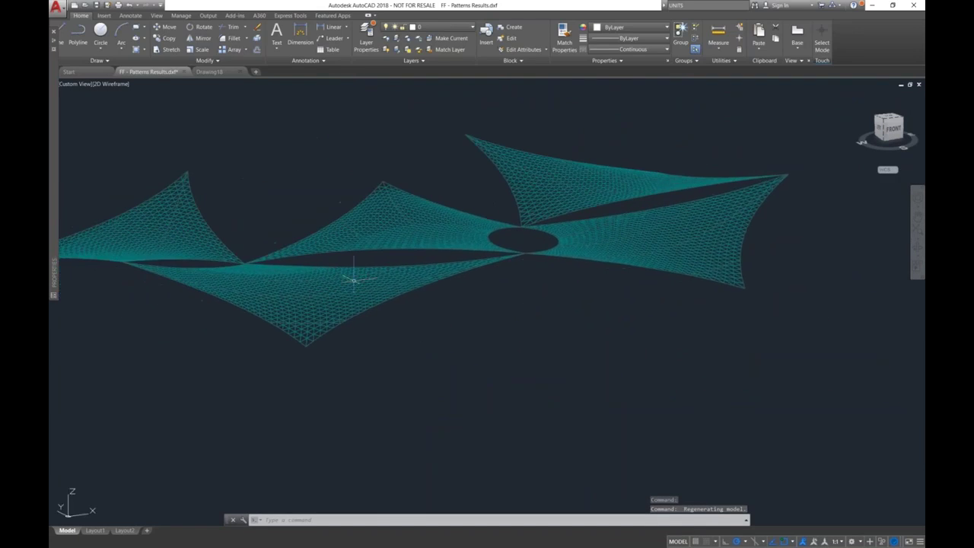
middle_drag(631, 290, 499, 276)
scroll(588, 250, up, 6)
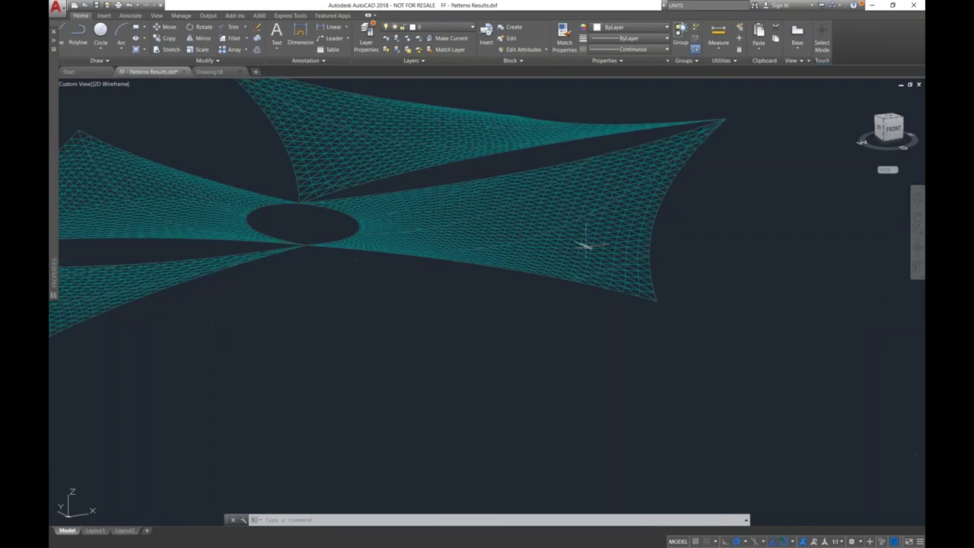
scroll(504, 252, up, 3)
scroll(517, 241, up, 6)
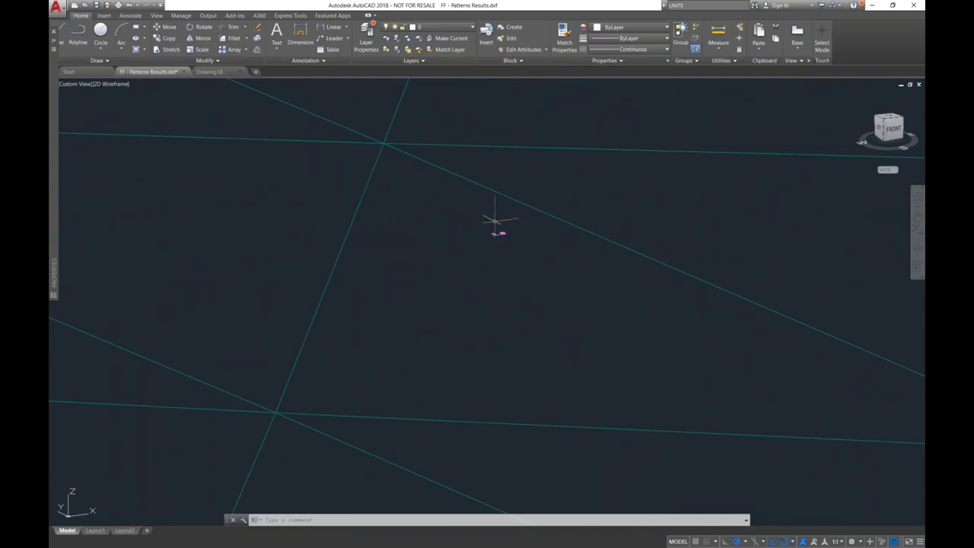
scroll(494, 224, up, 4)
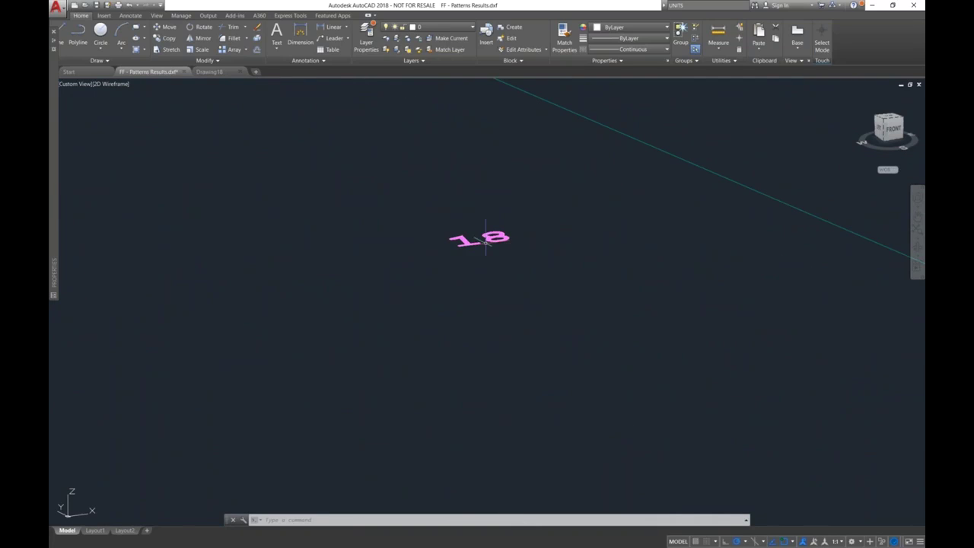
scroll(484, 239, down, 10)
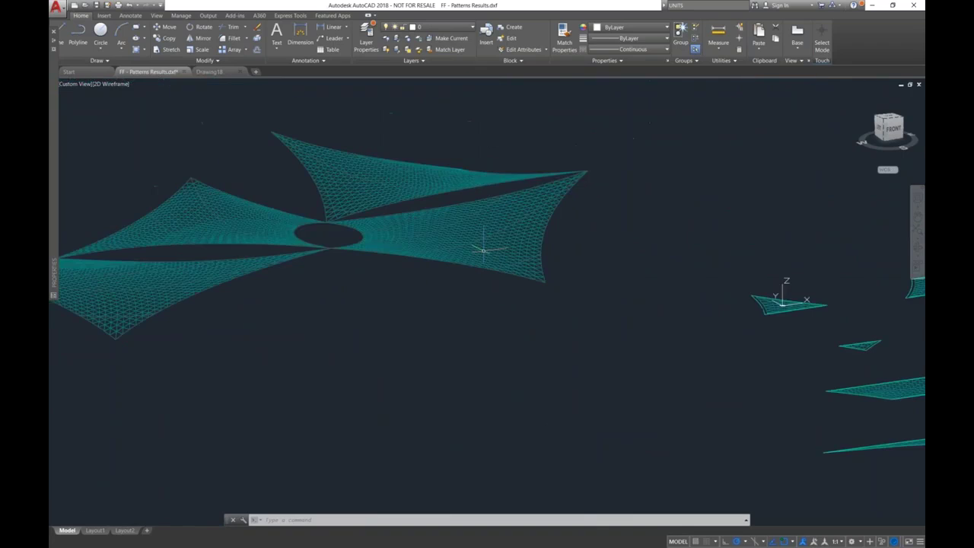
- Examine the flattened cutting patterns beside the 3D shape, including their meshes, outlines and number labels
middle_drag(591, 272, 296, 271)
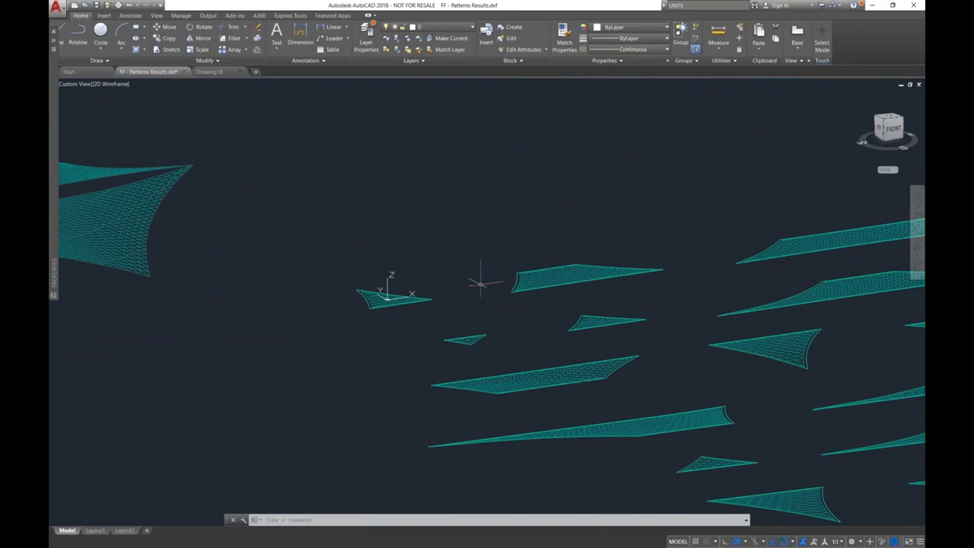
middle_drag(480, 284, 305, 228)
scroll(598, 293, down, 2)
middle_drag(643, 299, 492, 289)
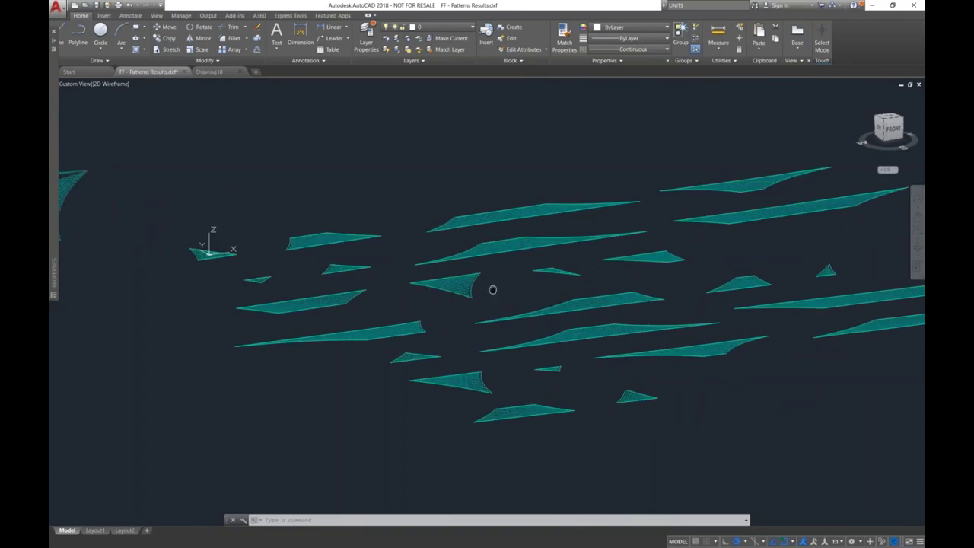
scroll(555, 289, up, 6)
scroll(569, 286, up, 5)
scroll(403, 294, up, 5)
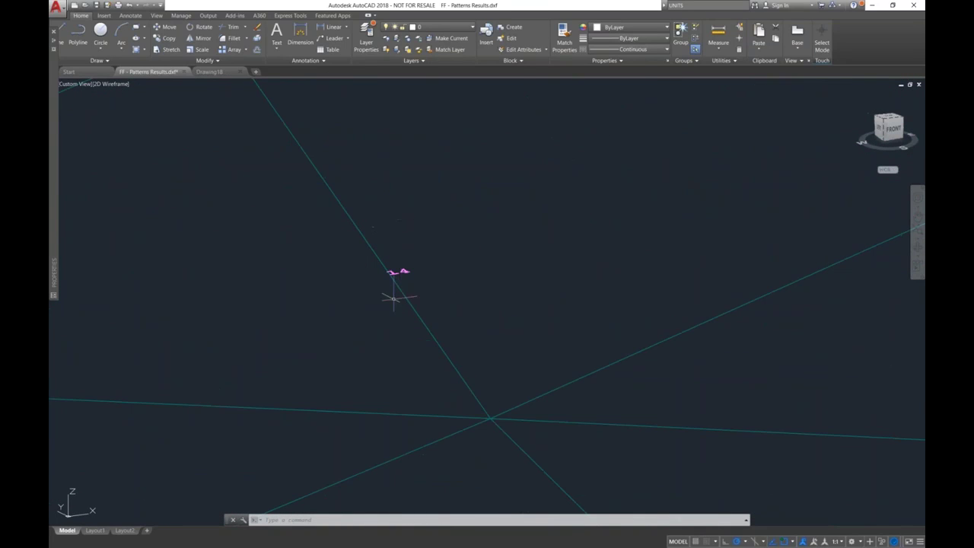
scroll(381, 274, down, 6)
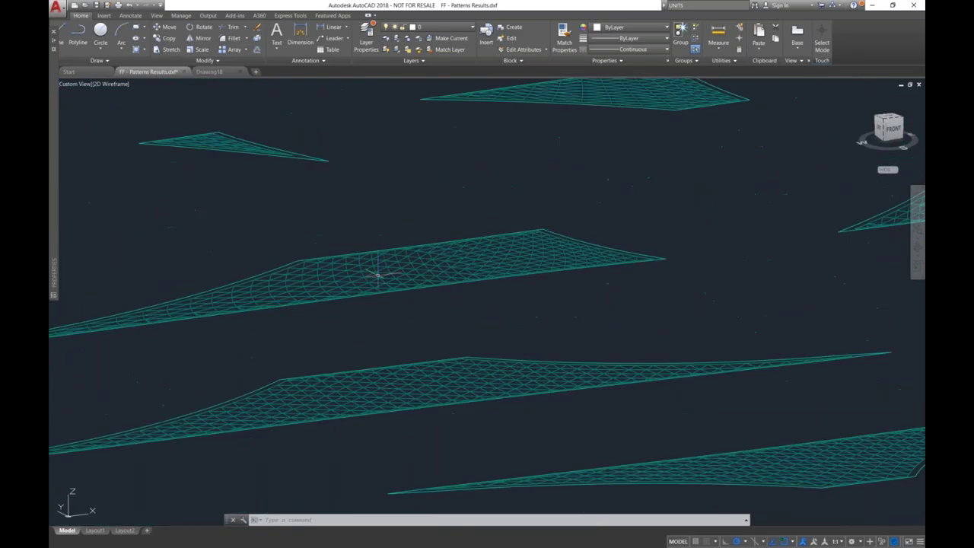
- Examine the overall layout of the flattened cutting patterns in relation to the 3D membrane shape
scroll(378, 274, down, 5)
middle_drag(385, 280, 512, 299)
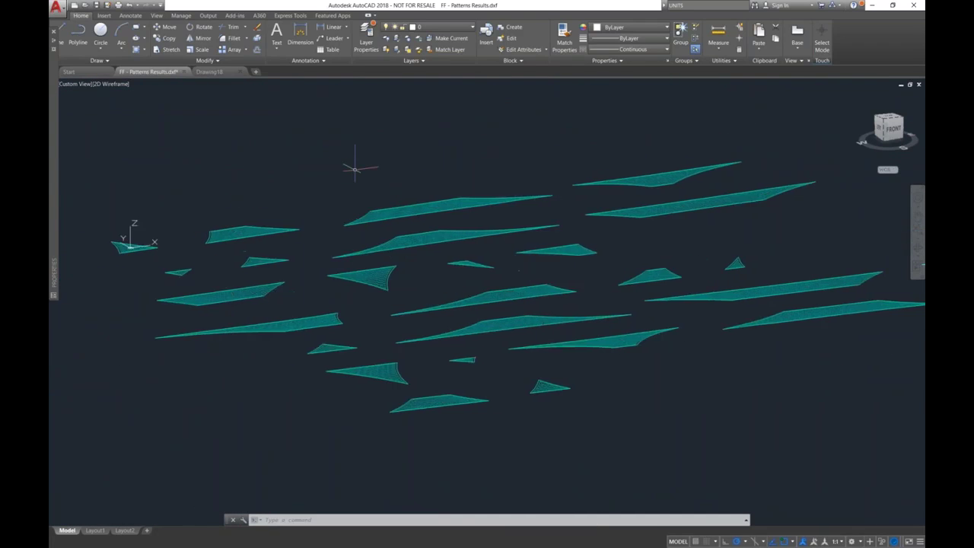
scroll(418, 217, down, 4)
middle_drag(365, 236, 424, 251)
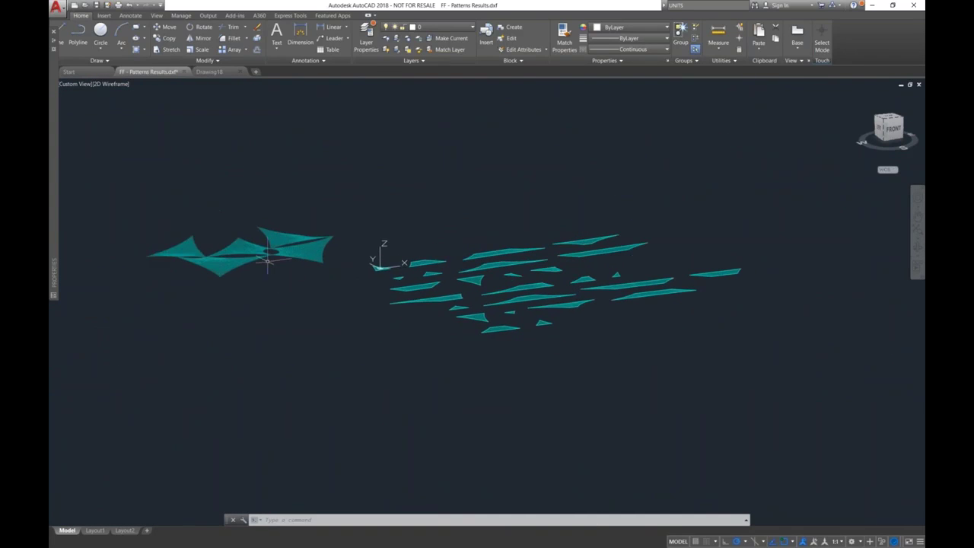
scroll(266, 259, up, 4)
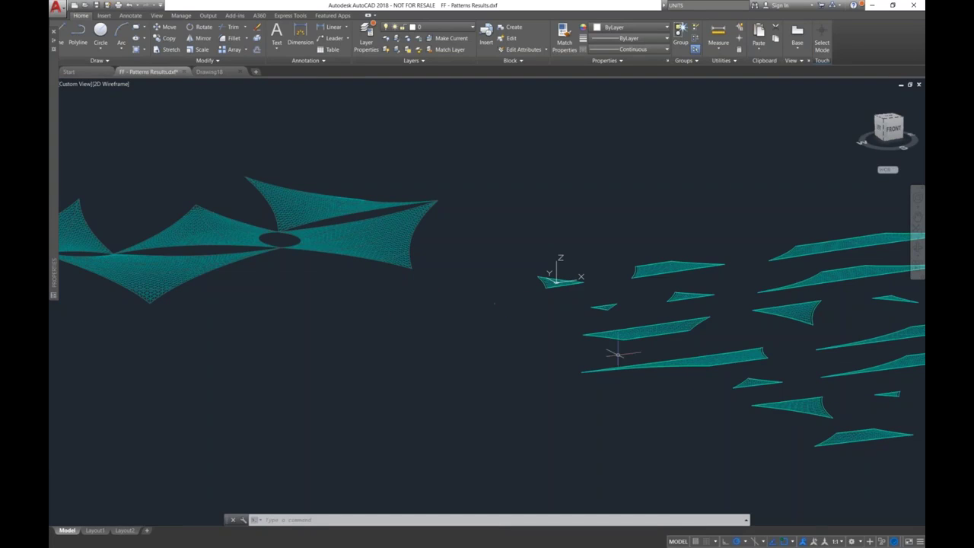
mouse_move(659, 355)
middle_down()
mouse_move(580, 373)
mouse_move(580, 324)
middle_up()
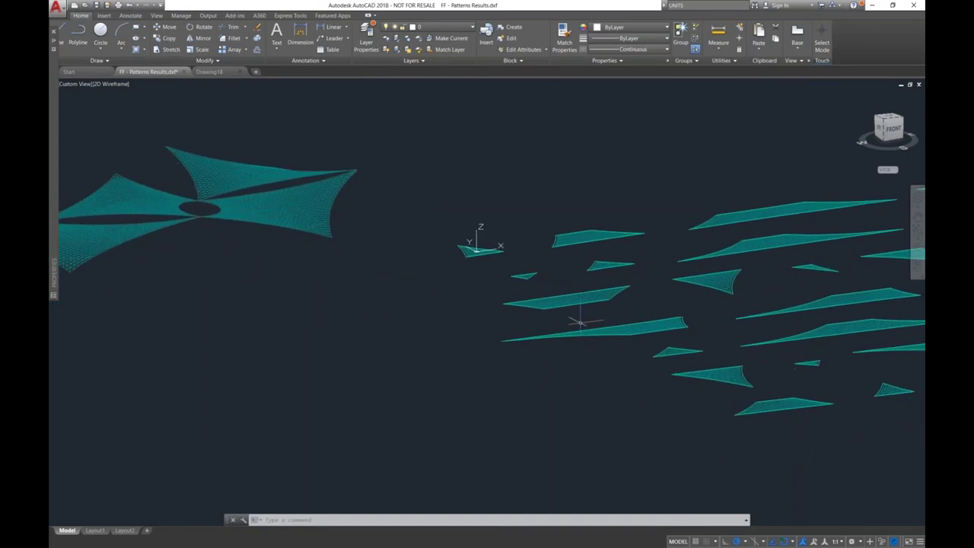
scroll(529, 337, down, 4)
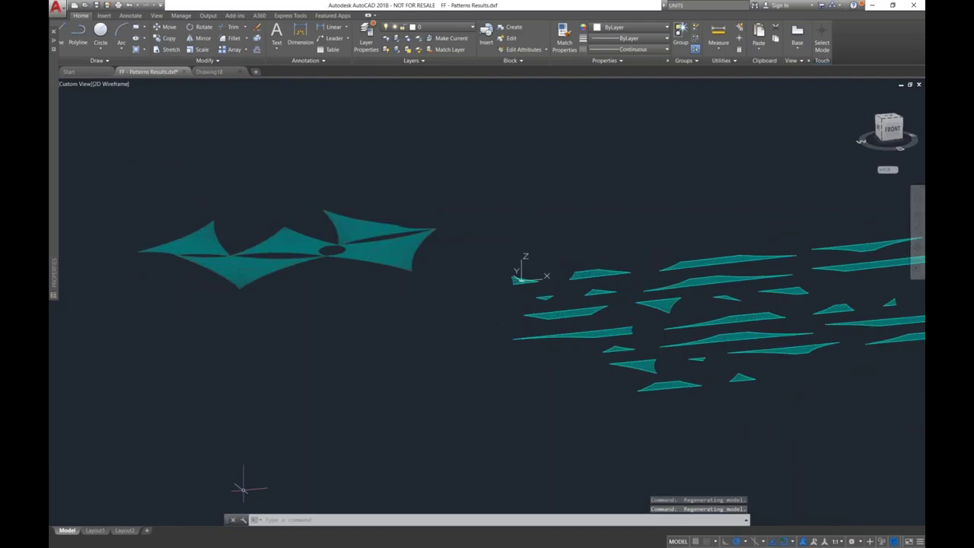
- Switch to RFEM and display the global deformations for load combination CO1 - 1.6L
key(super+Tab)
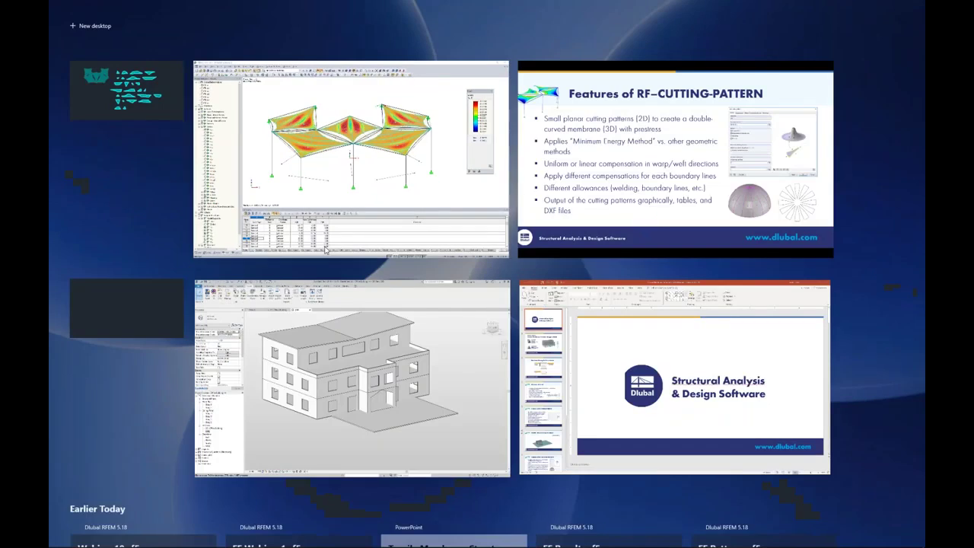
click(348, 188)
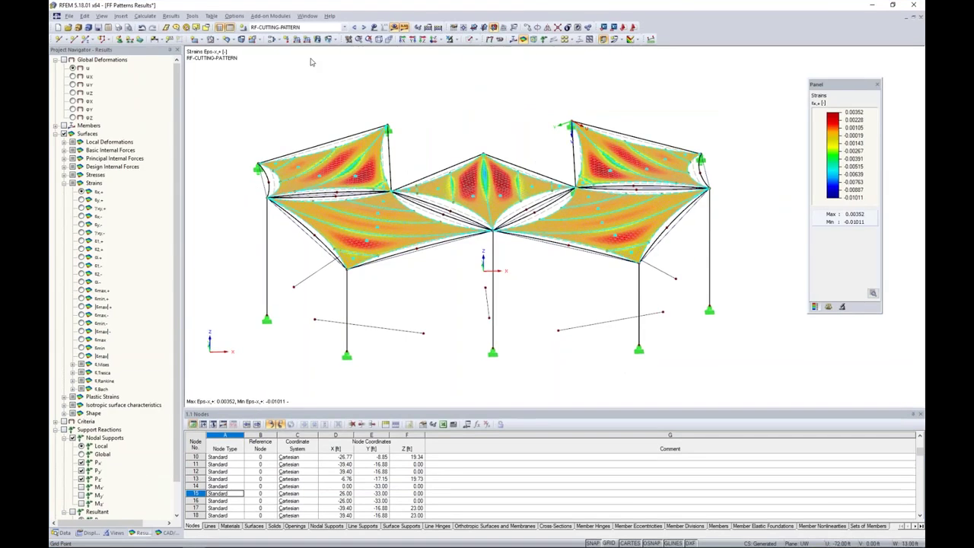
click(293, 28)
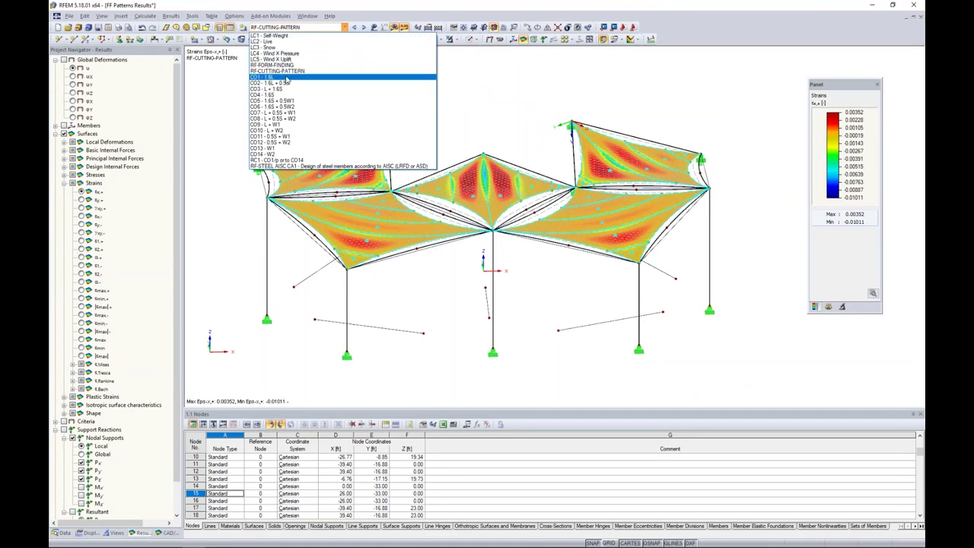
click(287, 79)
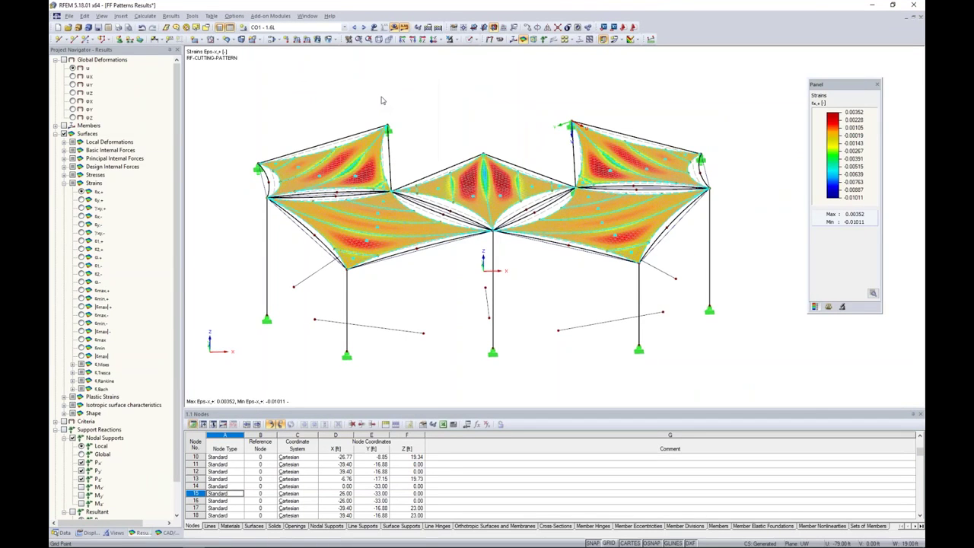
click(65, 60)
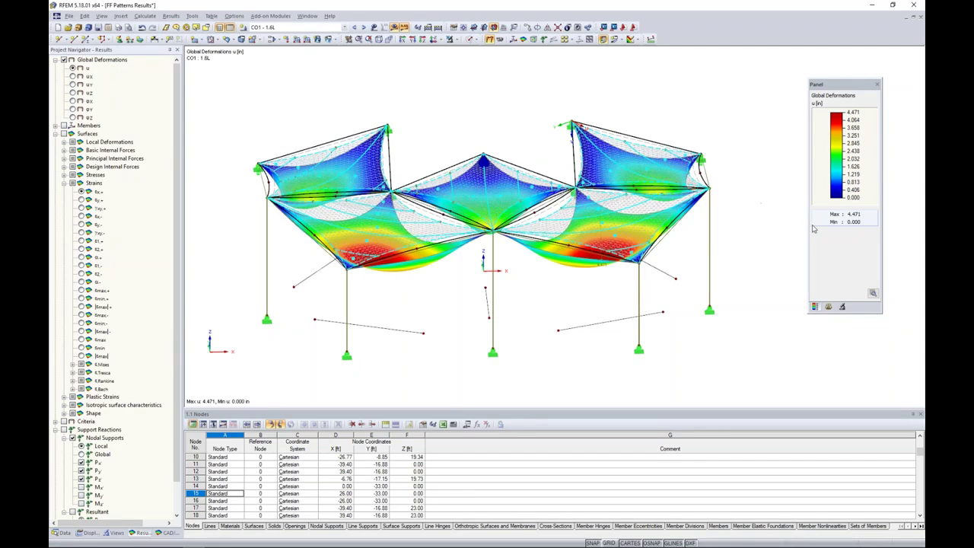
- Set the deformation display factor to 6 and view the deformed canopy from slightly above
click(842, 307)
click(828, 307)
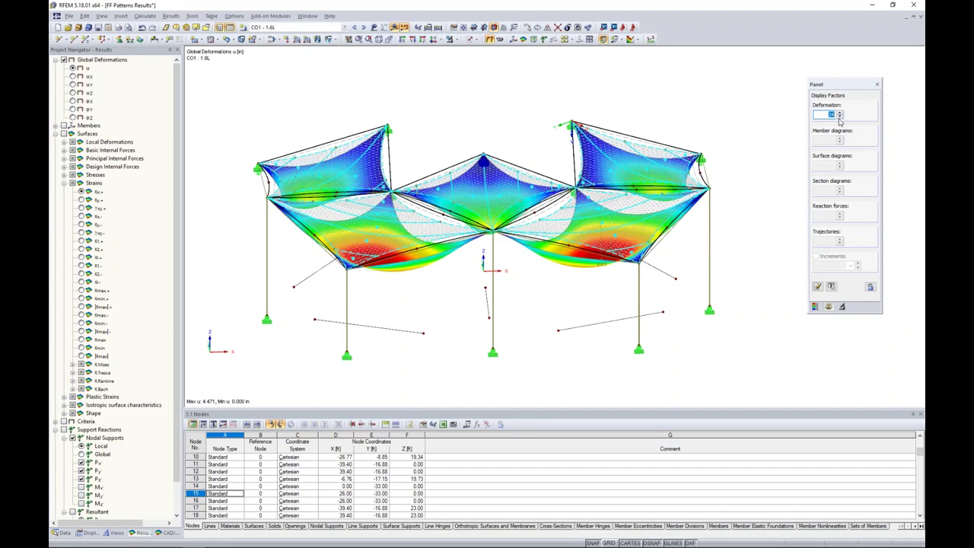
click(840, 117)
click(840, 117)
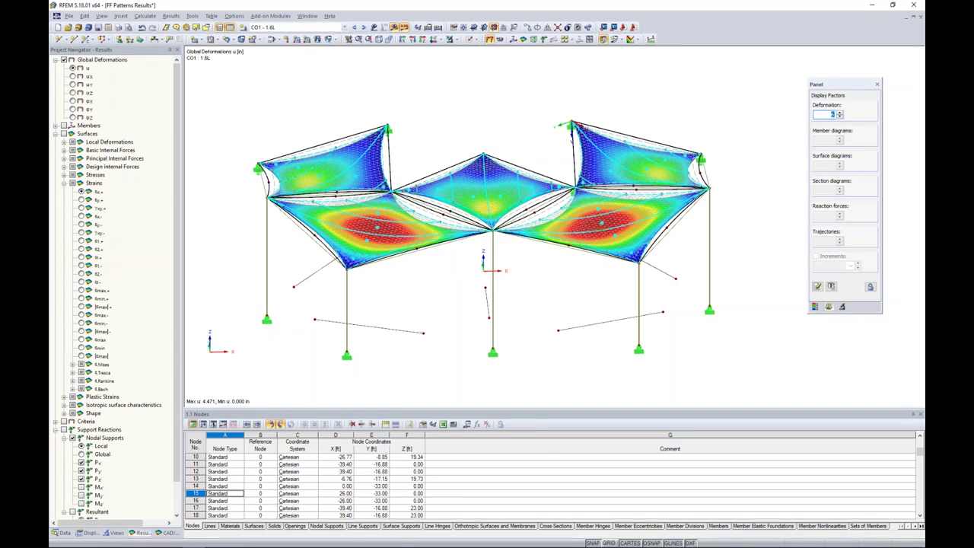
ctrl+middle_drag(760, 258, 542, 323)
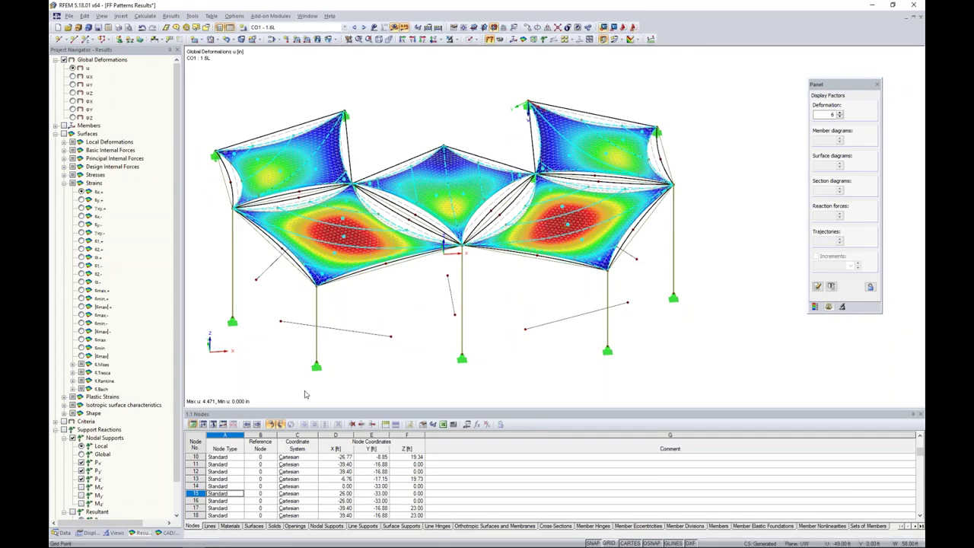
- Switch to AutoCAD, make the empty Drawing18 the active drawing, and return to RFEM
key(super+Tab)
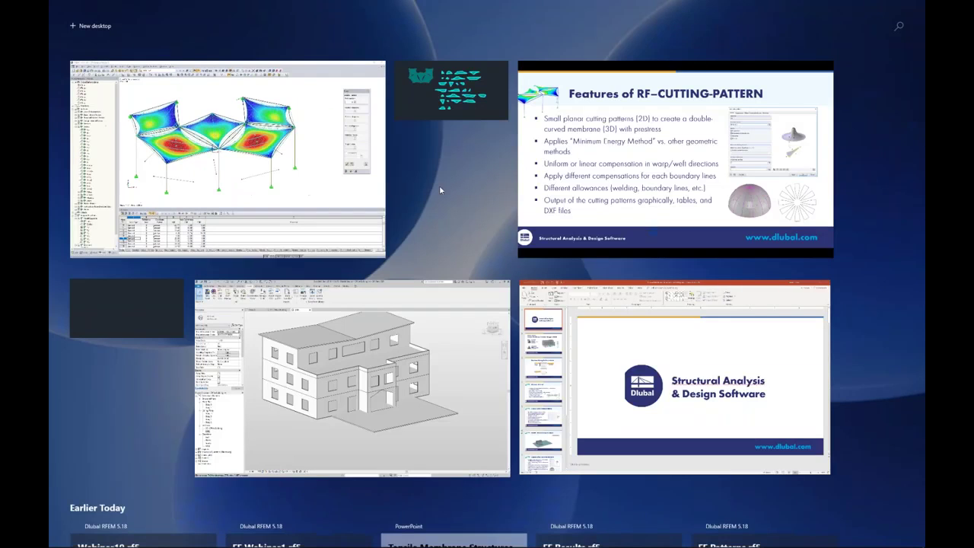
click(479, 95)
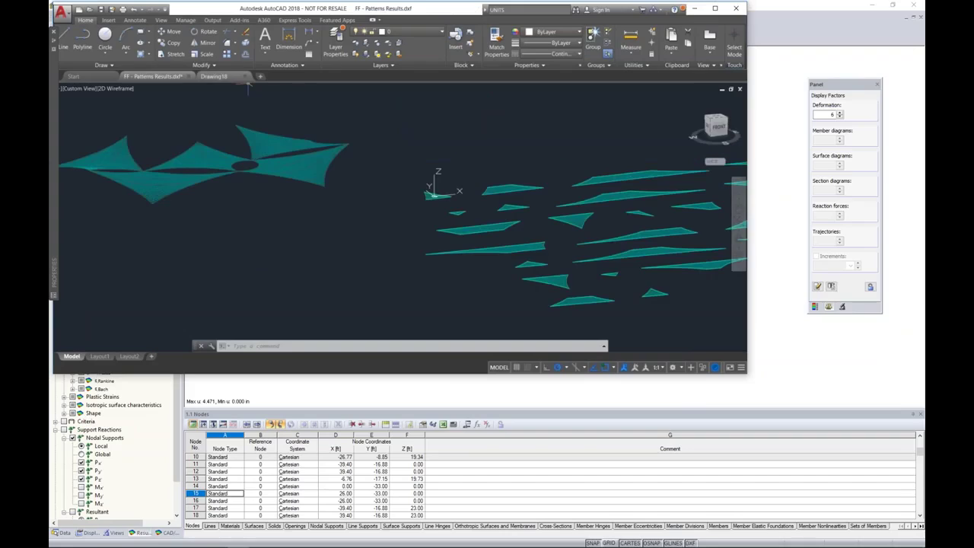
click(215, 76)
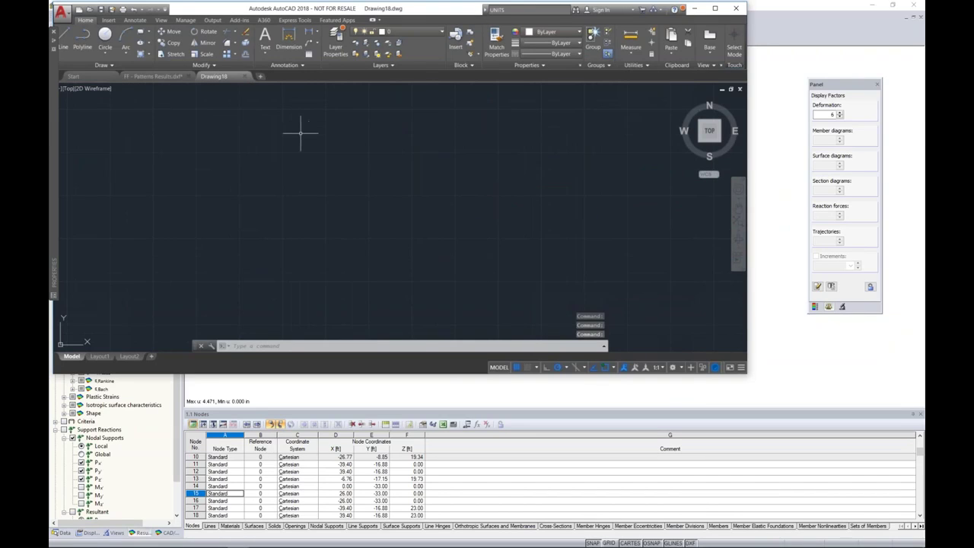
click(694, 10)
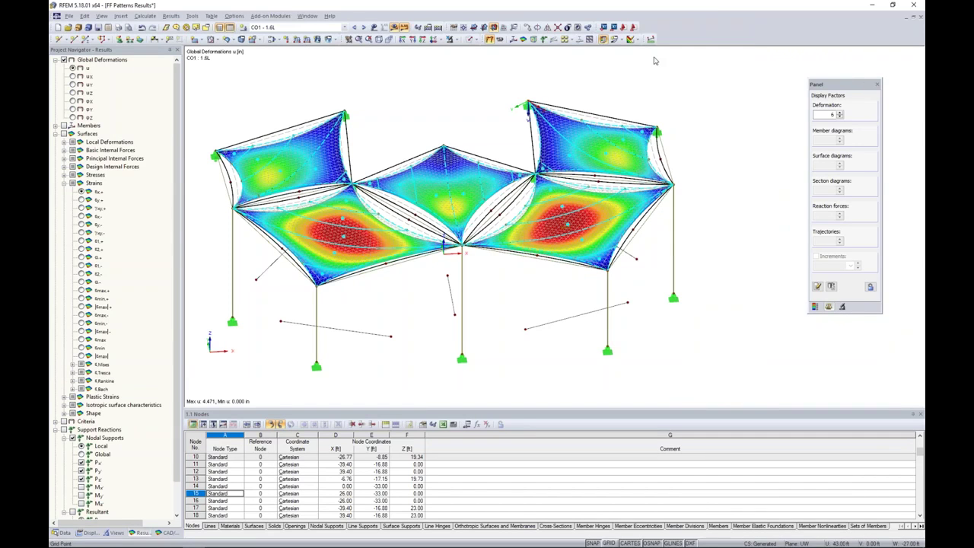
- Export the CO1 deformation results directly to AutoCAD in inches, overwriting the existing model and including the deformed shape and FE mesh
click(632, 28)
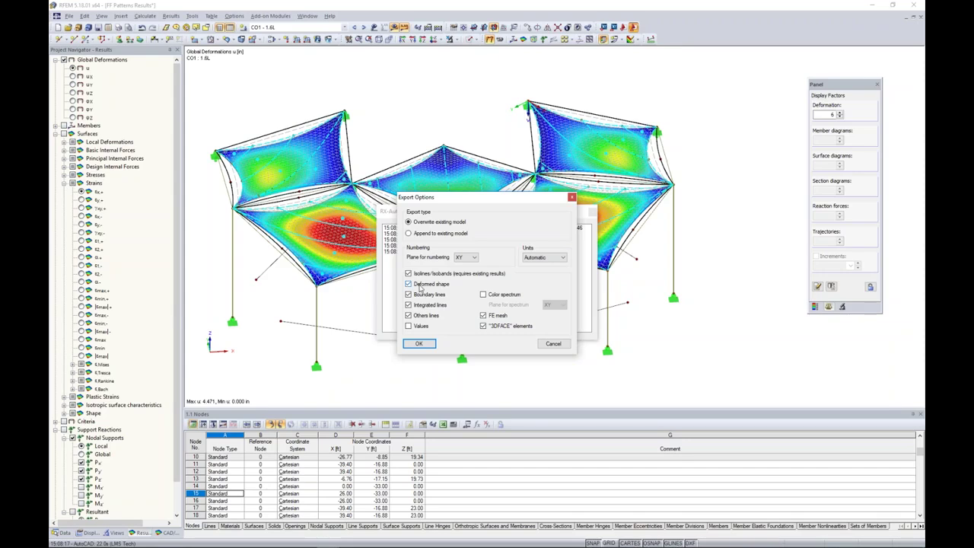
click(525, 259)
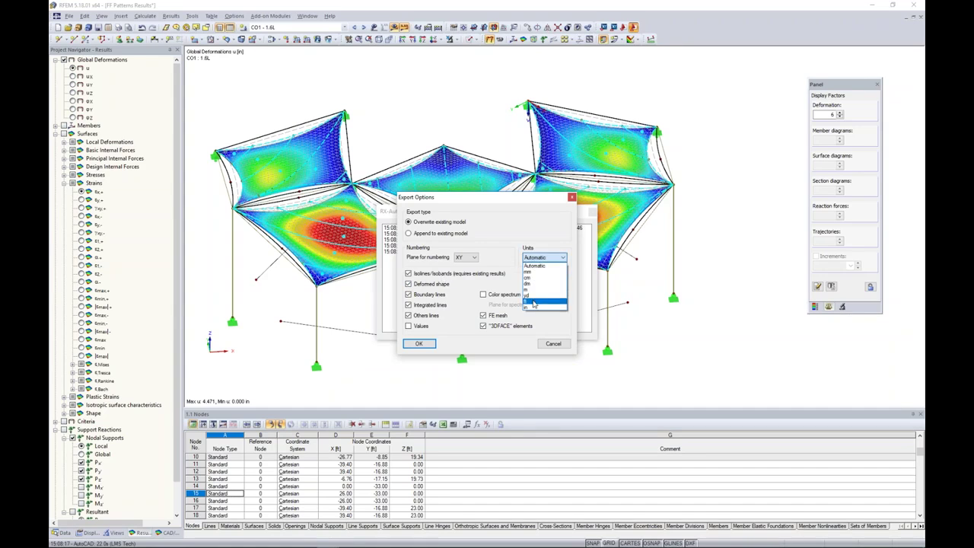
click(532, 307)
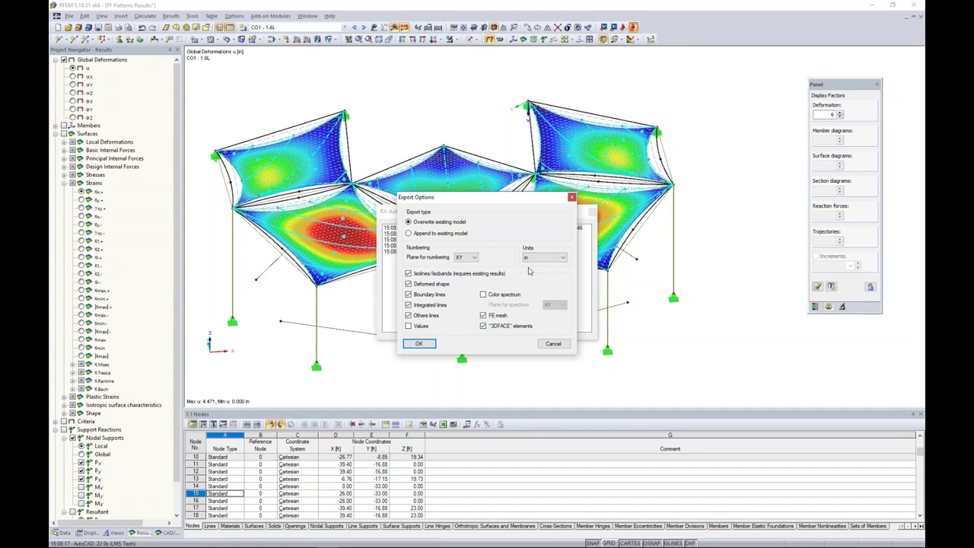
click(433, 344)
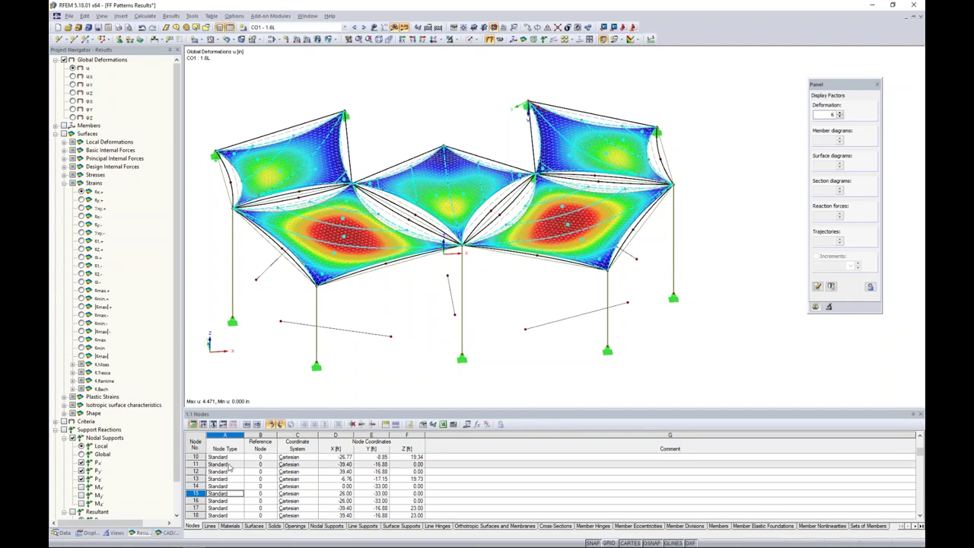
- Switch to AutoCAD and show the exported canopy model in Drawing18 in a maximized window
key(super+Tab)
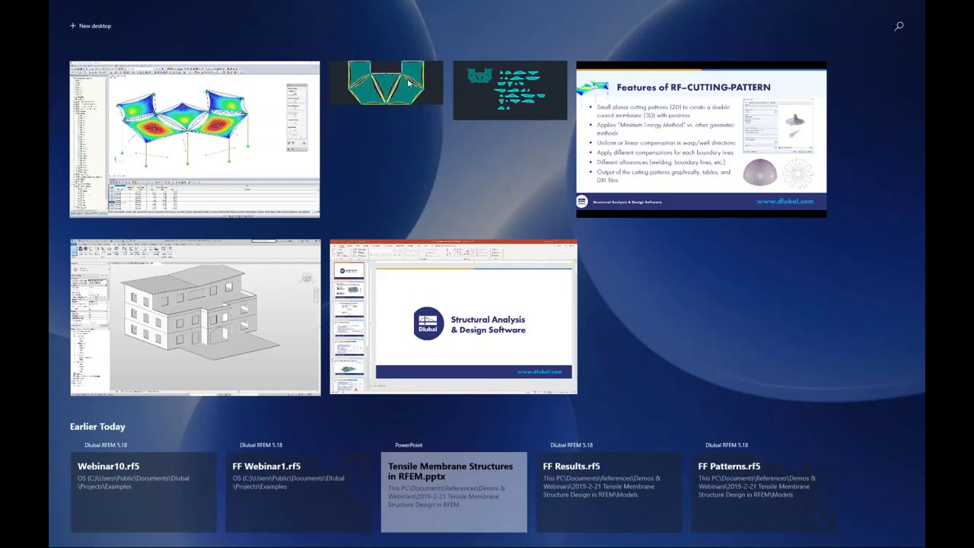
click(416, 99)
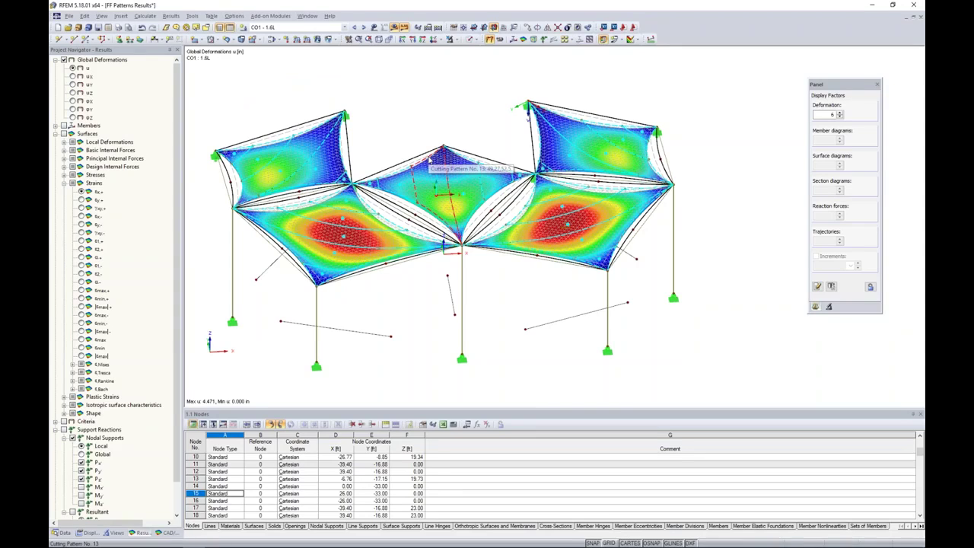
key(super+Tab)
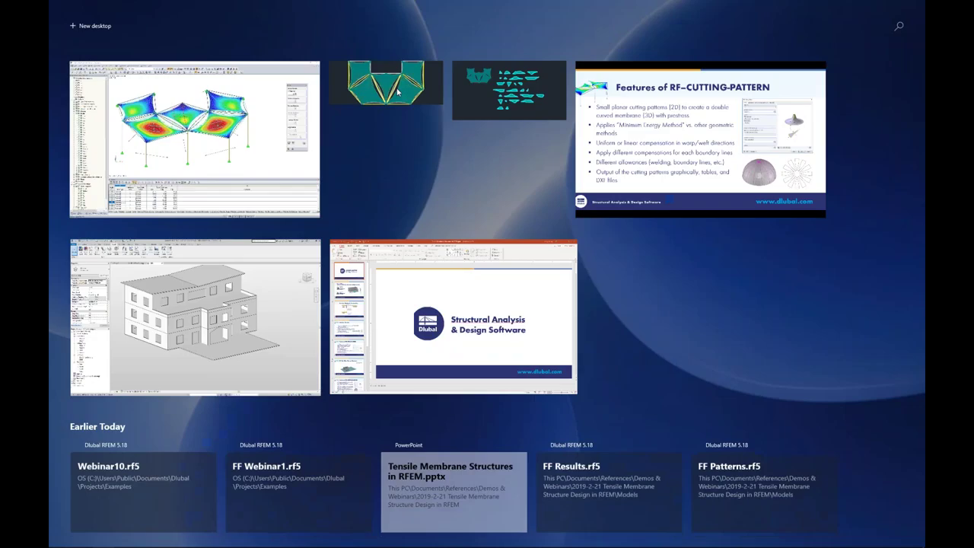
click(396, 92)
key(super+Tab)
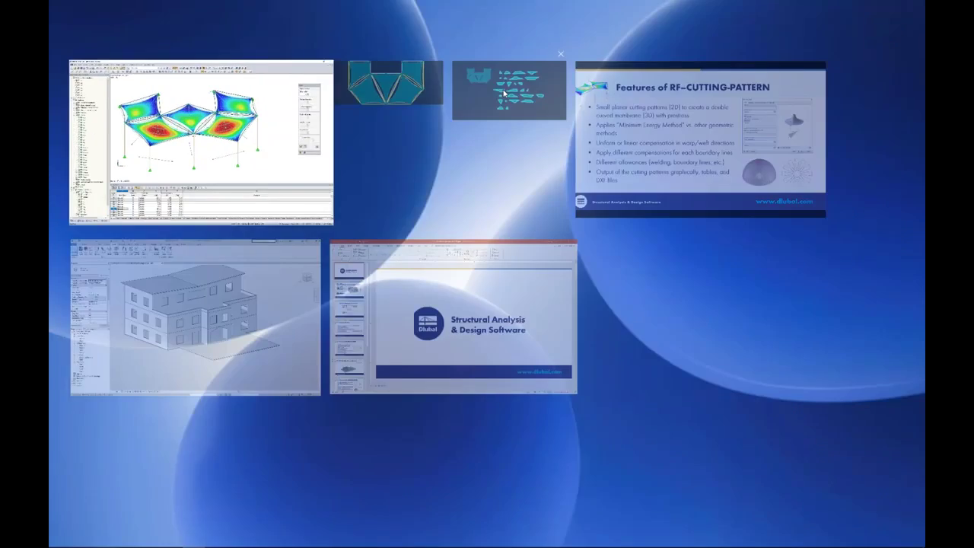
click(504, 92)
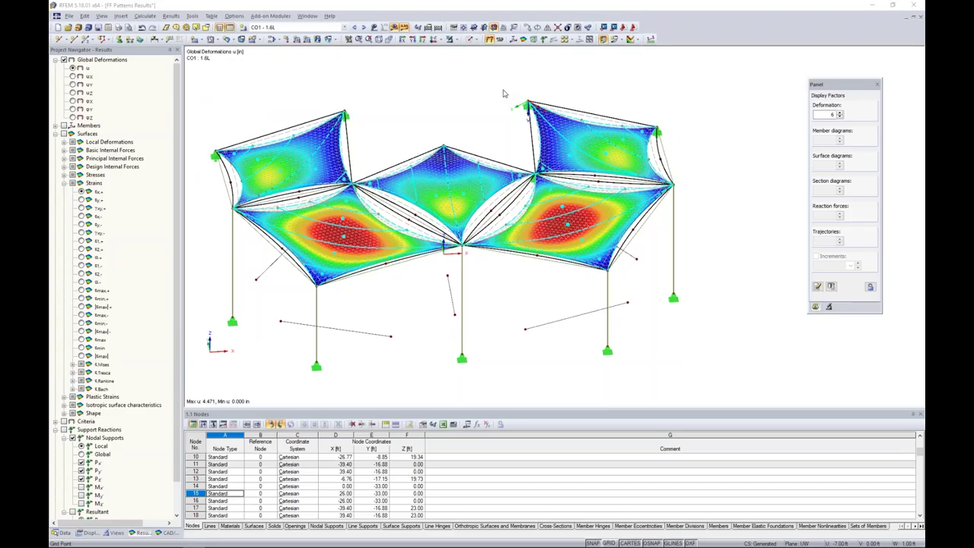
key(super+Tab)
click(499, 90)
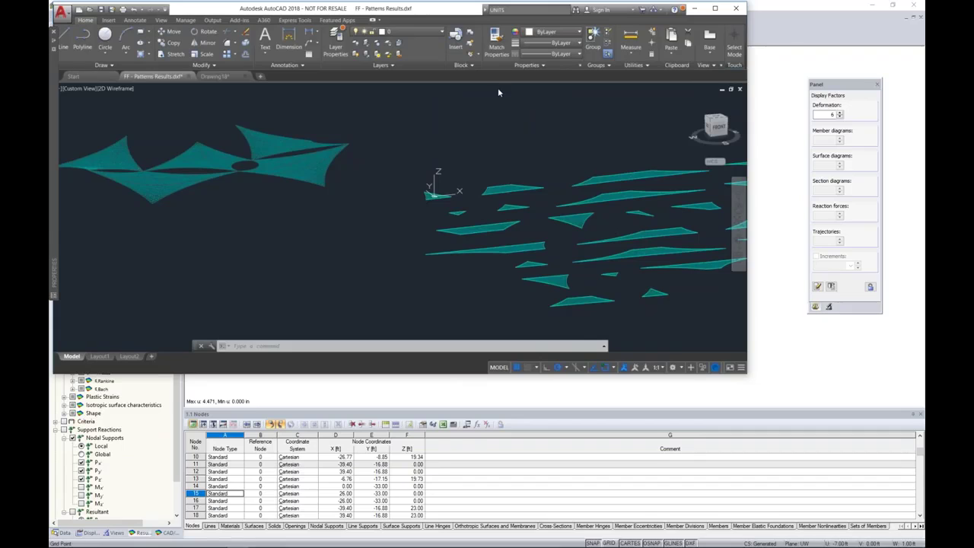
click(214, 76)
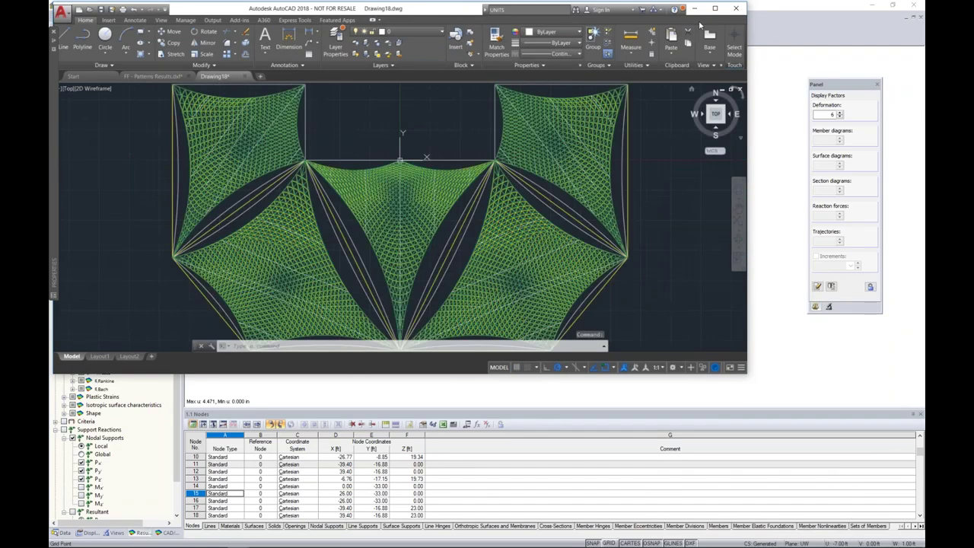
click(713, 9)
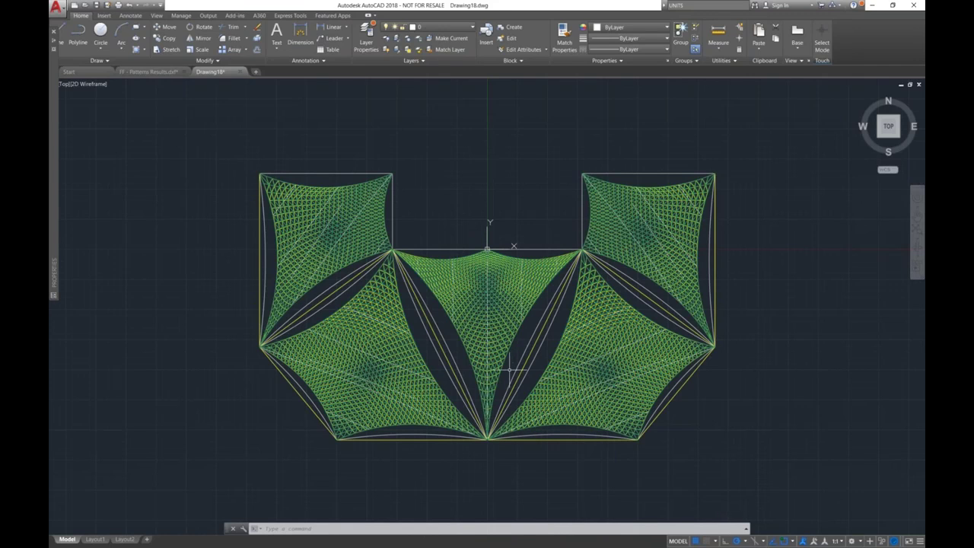
- Show the exported canopy in a 3D front view with the Shaded visual style
shift+middle_drag(510, 251, 709, 238)
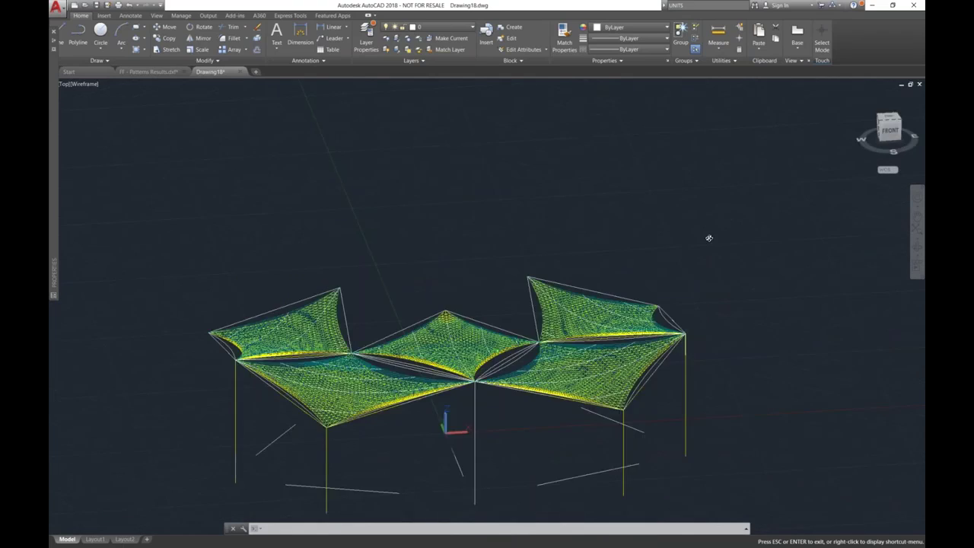
middle_drag(557, 408, 574, 329)
scroll(574, 330, up, 4)
scroll(575, 330, down, 2)
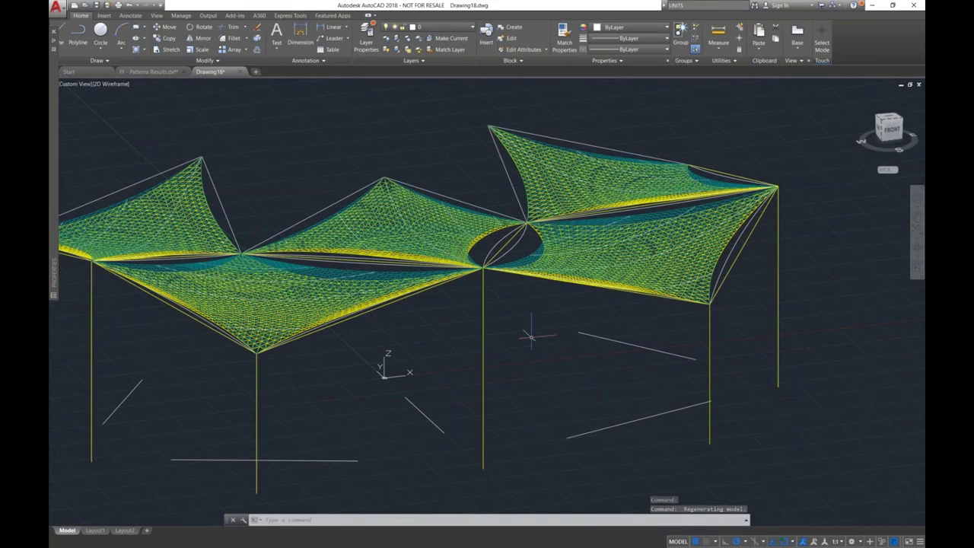
middle_drag(528, 330, 636, 340)
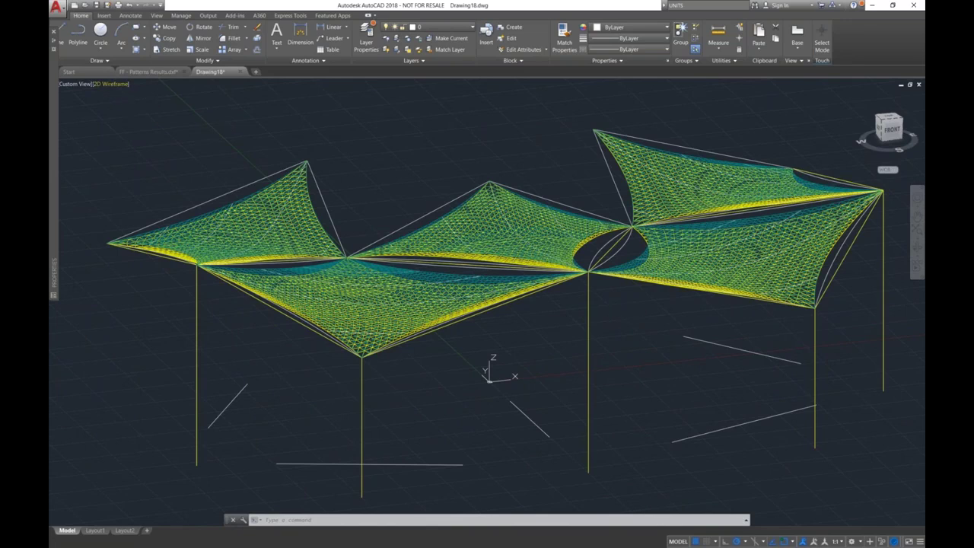
click(114, 86)
click(149, 138)
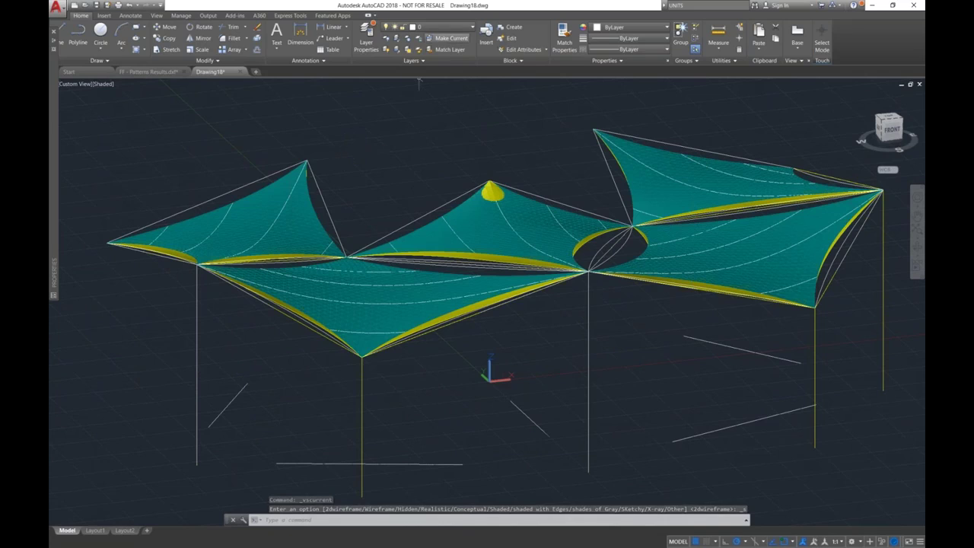
- Turn off the DL_FE_MESH layer and the DL_FE_MESH_CELLS_1 through DL_FE_MESH_CELLS_5 layers
click(446, 27)
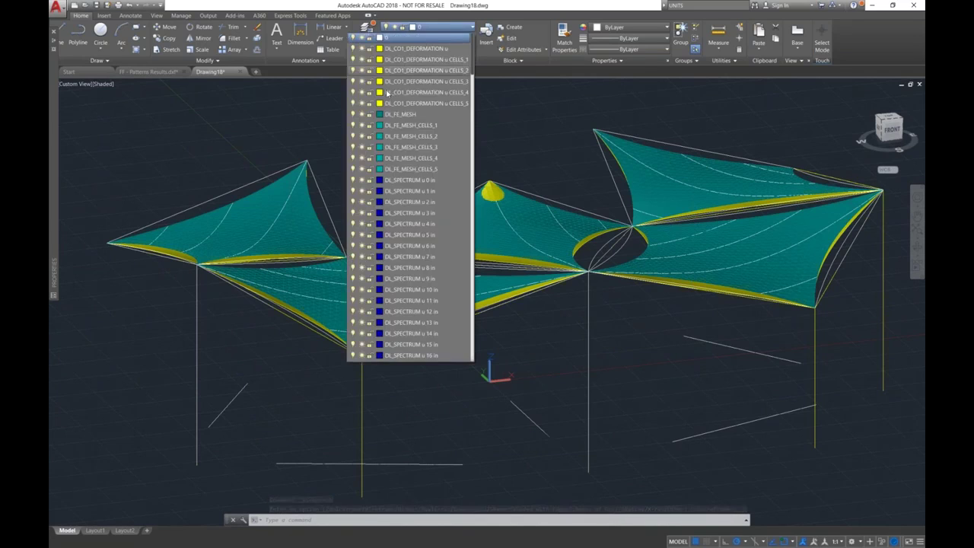
click(352, 126)
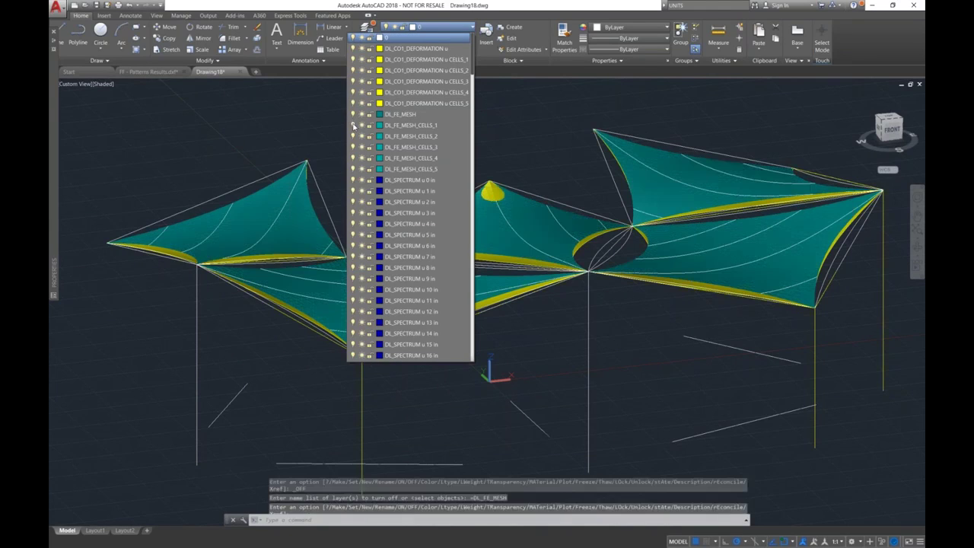
click(352, 135)
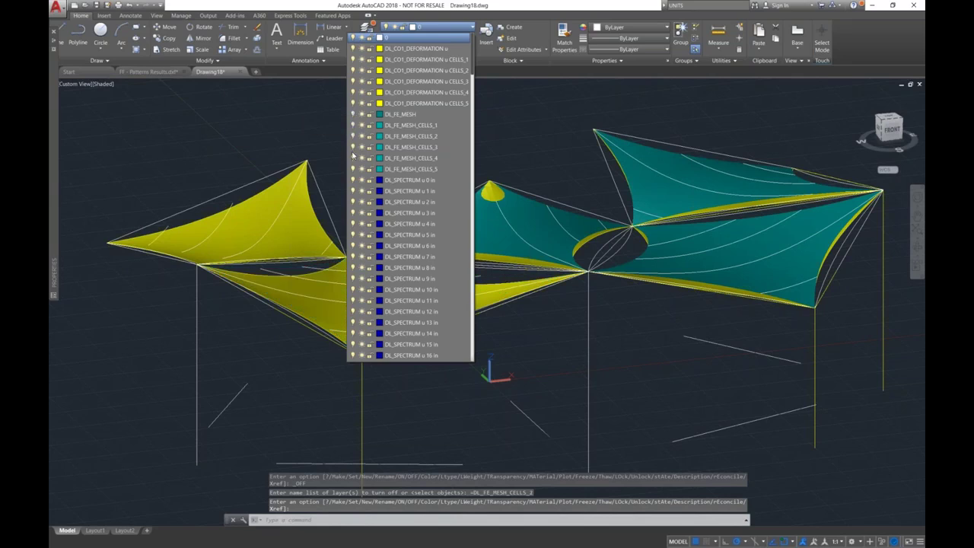
click(353, 158)
click(353, 169)
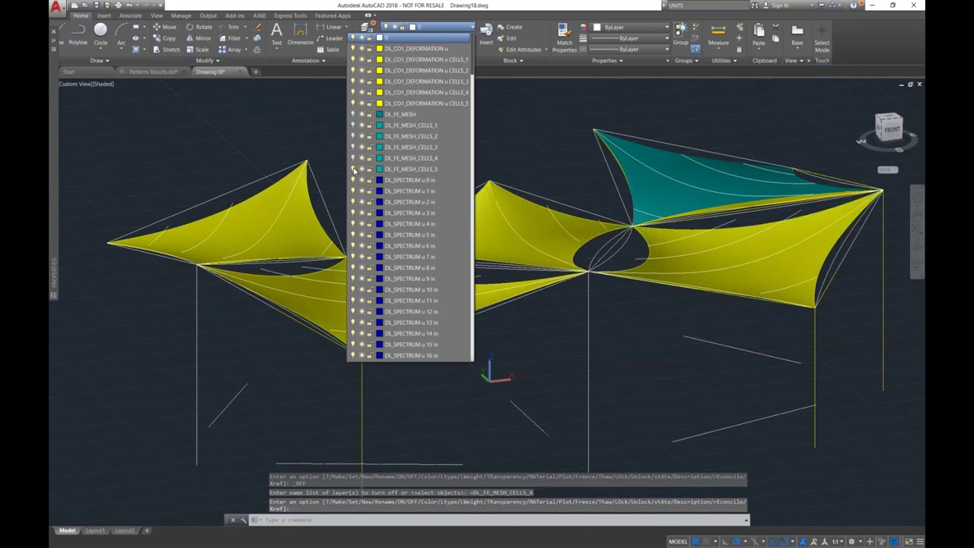
- Turn off the DL_TOPOLOGY layer and view the deformed canopy from a more frontal angle
scroll(456, 161, down, 5)
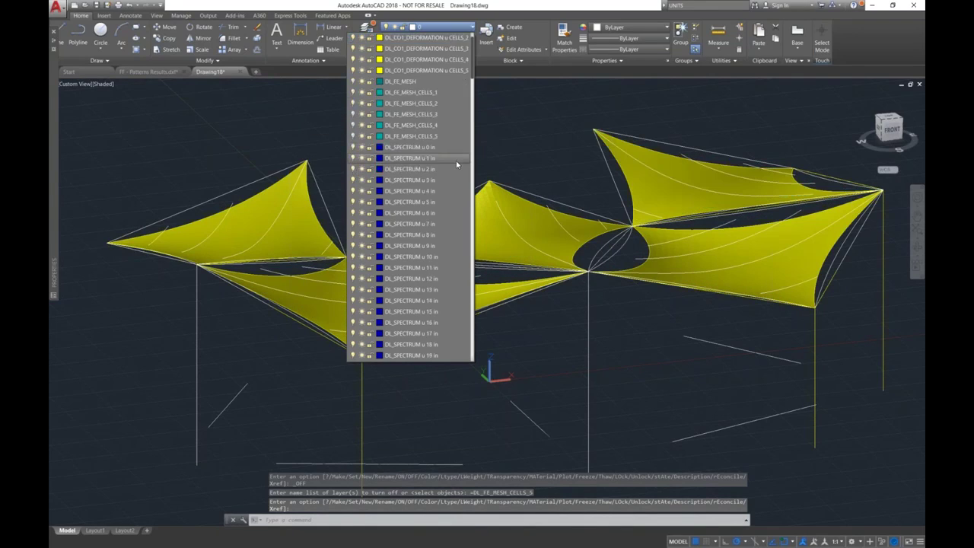
drag(472, 94, 467, 364)
click(352, 355)
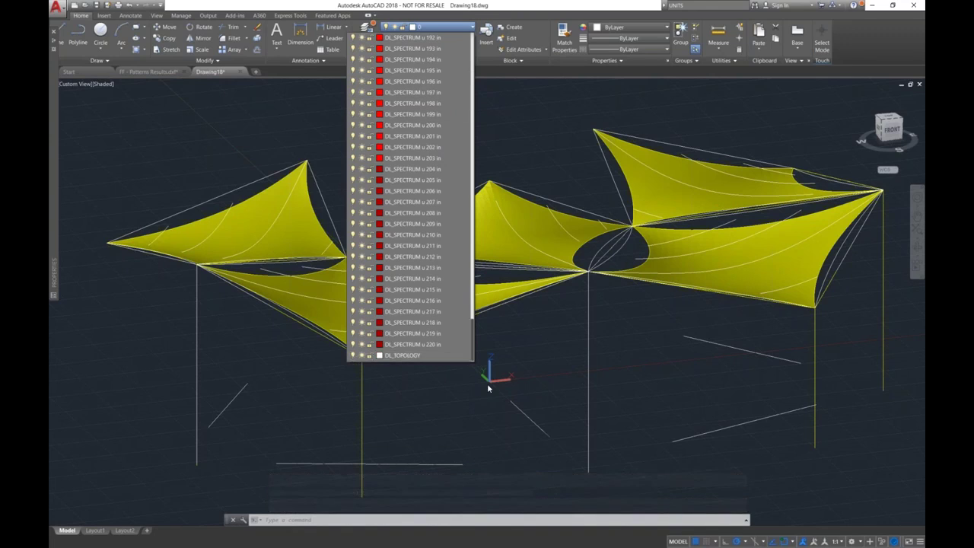
click(555, 393)
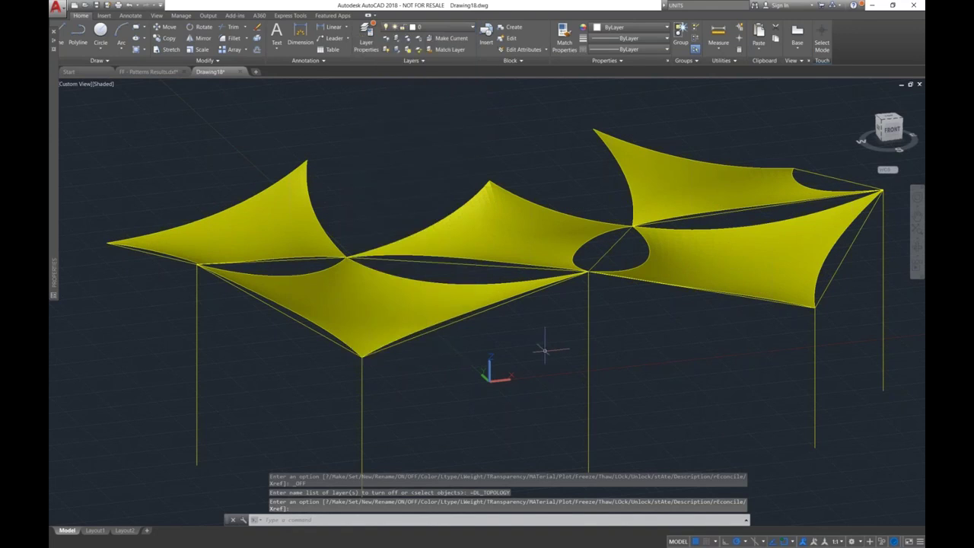
shift+middle_drag(542, 344, 494, 329)
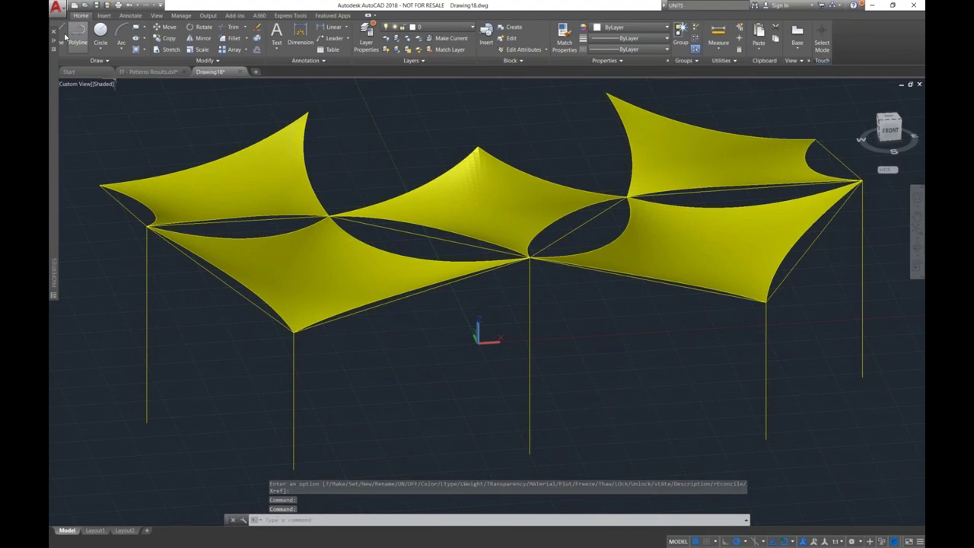
click(58, 10)
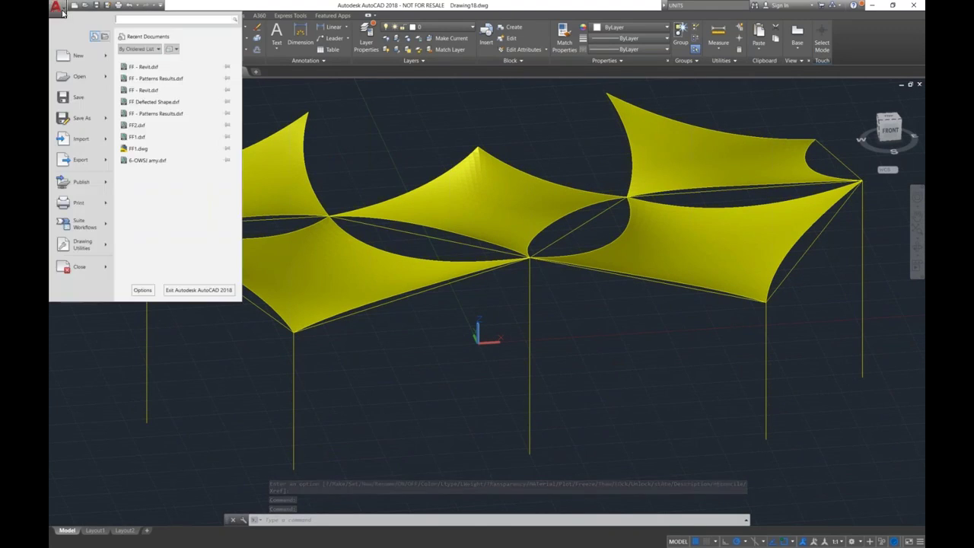
click(76, 118)
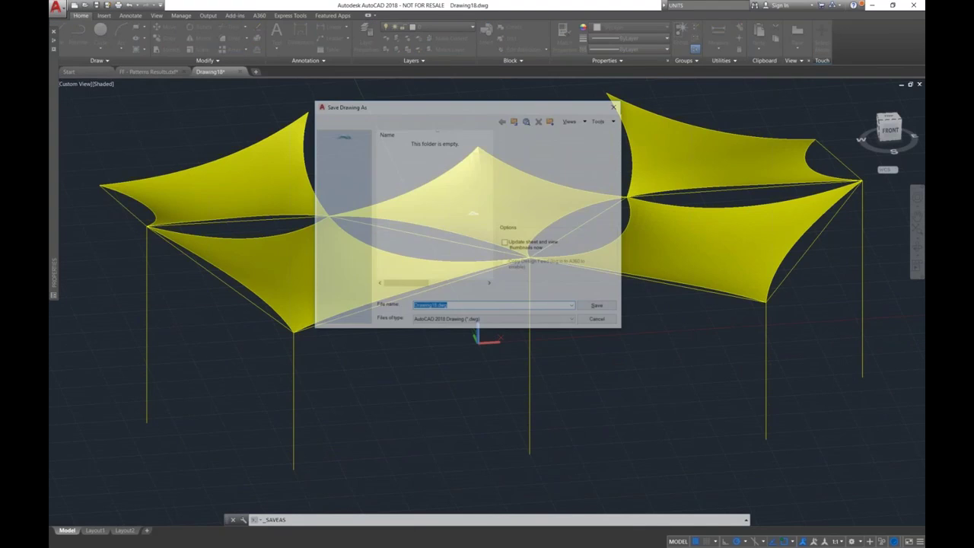
click(464, 320)
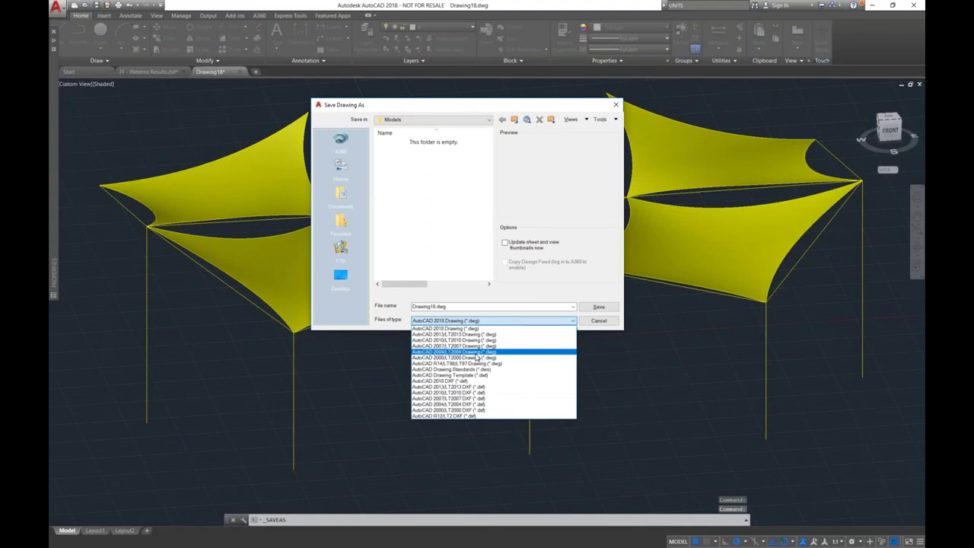
click(467, 380)
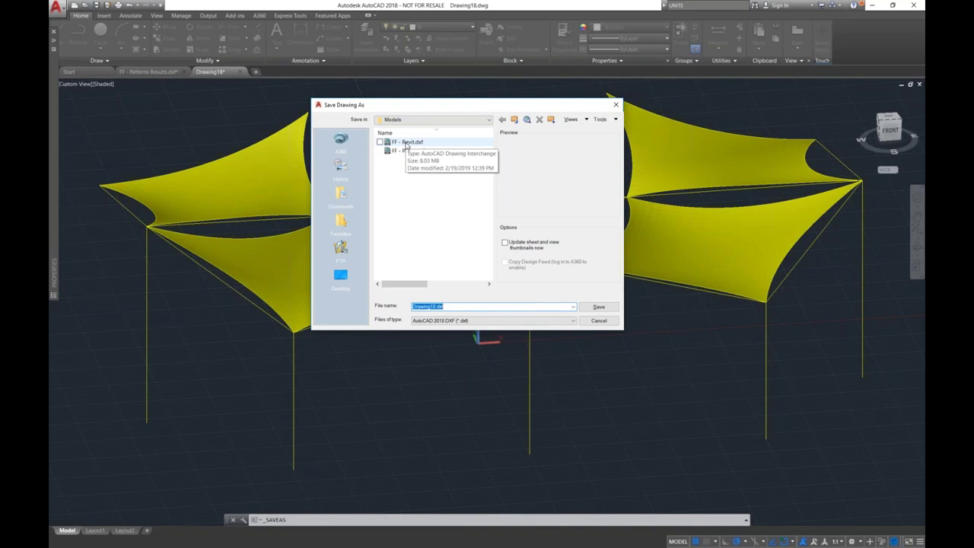
click(599, 321)
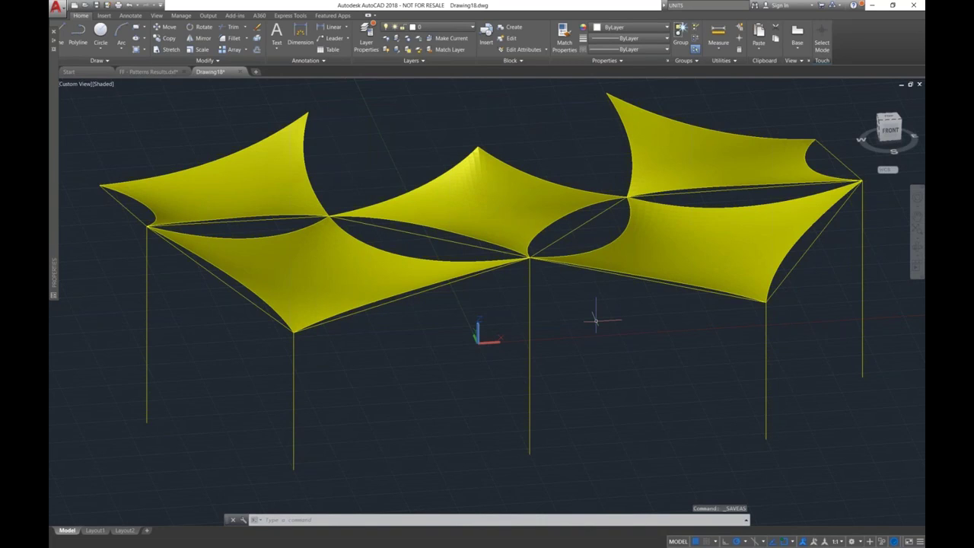
- Switch to Revit with the Office Building project and dismiss the save reminder without saving
key(super+Tab)
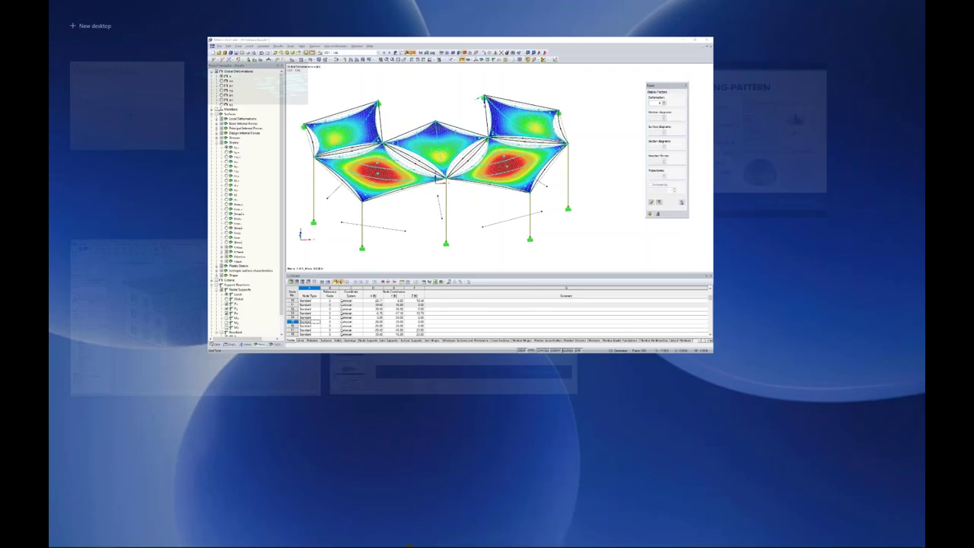
click(277, 342)
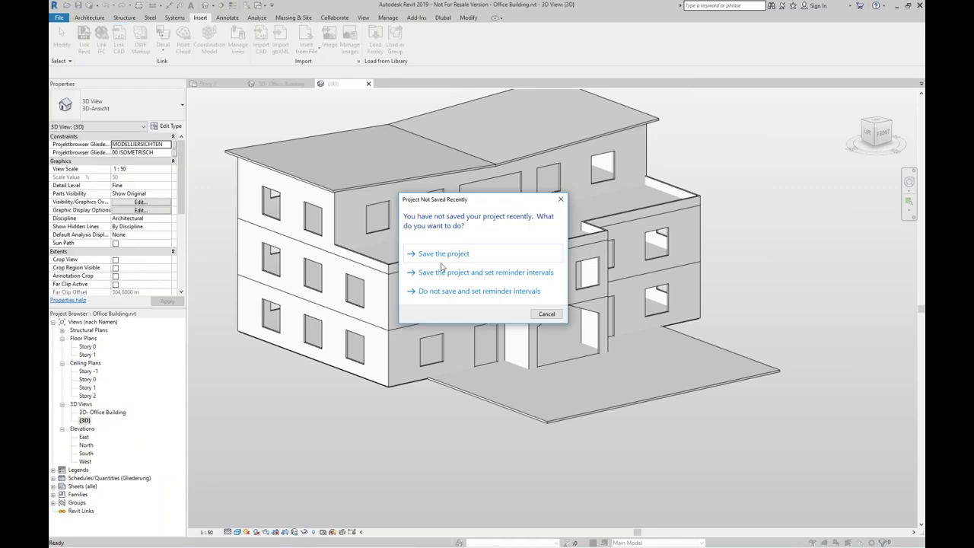
click(448, 293)
click(591, 401)
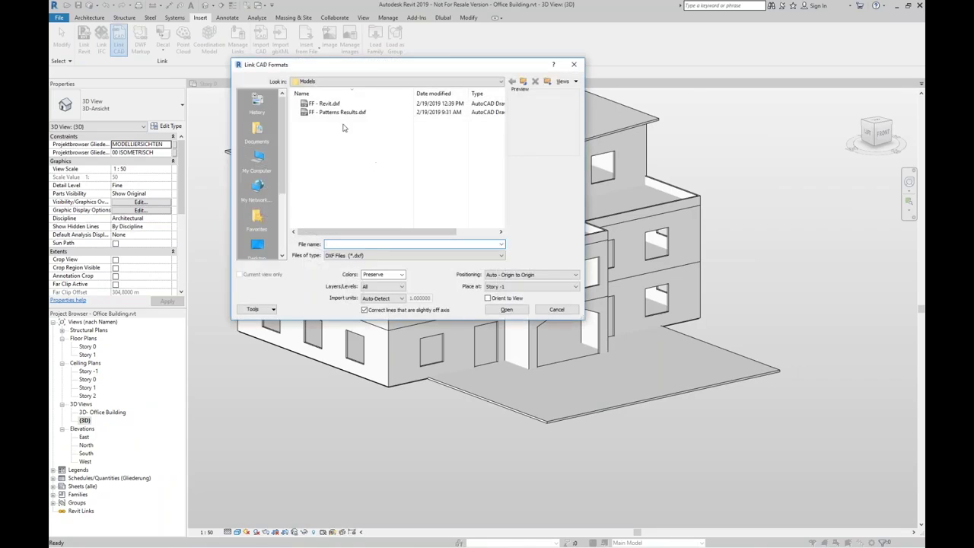
- Link the CAD file FF - Revit.dxf into the 3D view with Auto - Origin to Origin positioning at Story -1
click(332, 105)
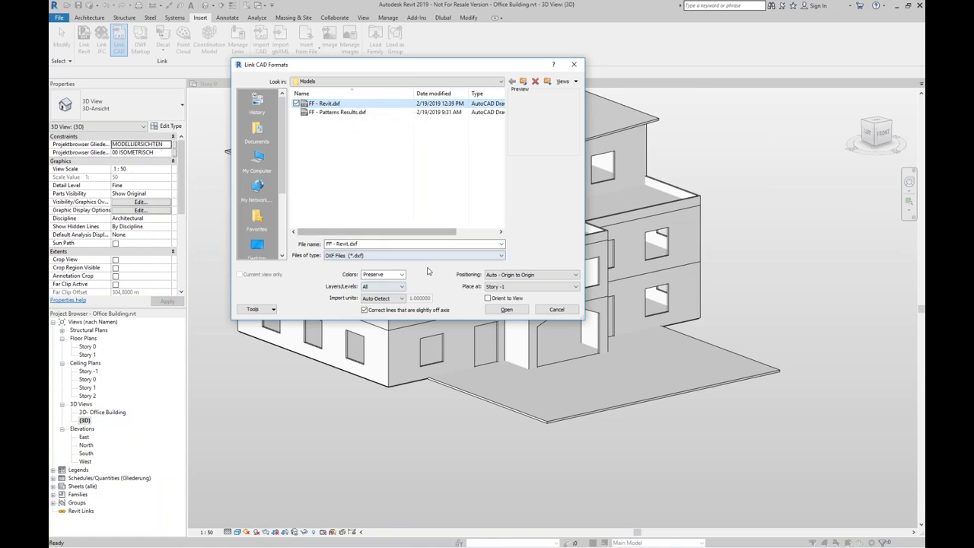
click(507, 275)
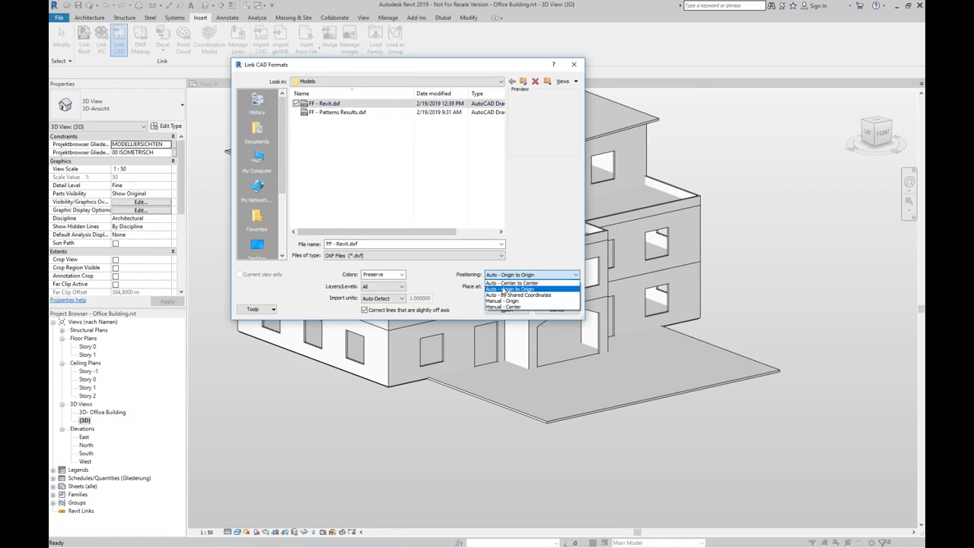
click(502, 289)
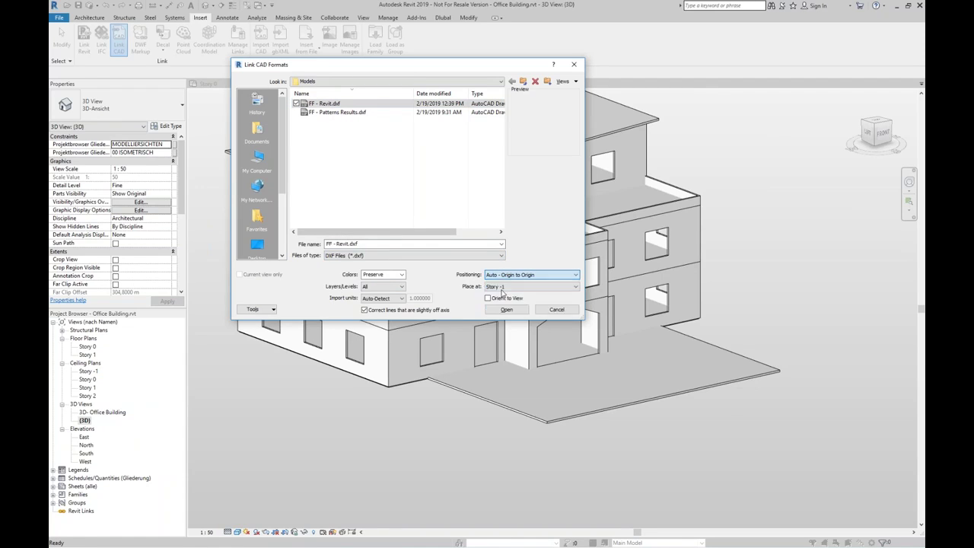
click(505, 311)
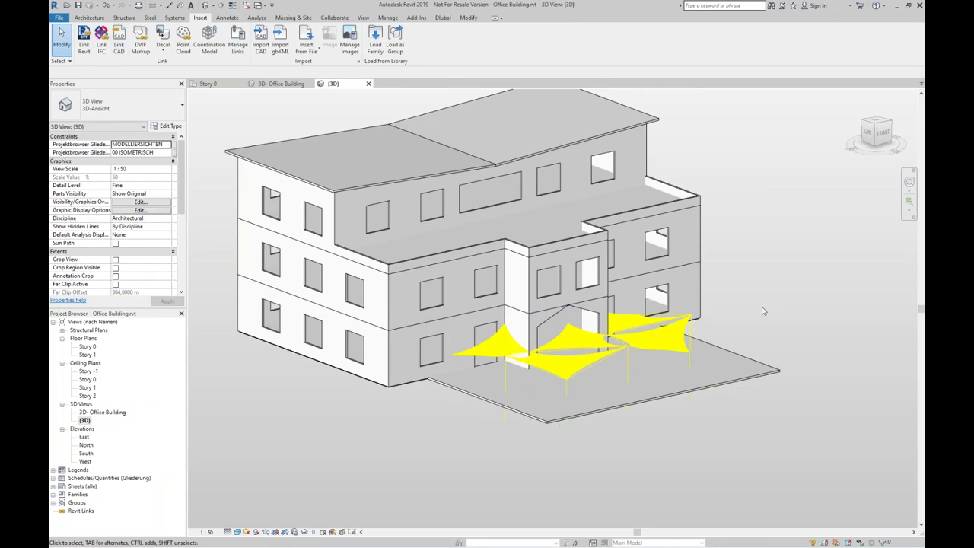
- Set the linked canopy's base level to Story 0 and inspect its placement in front of the building
click(676, 346)
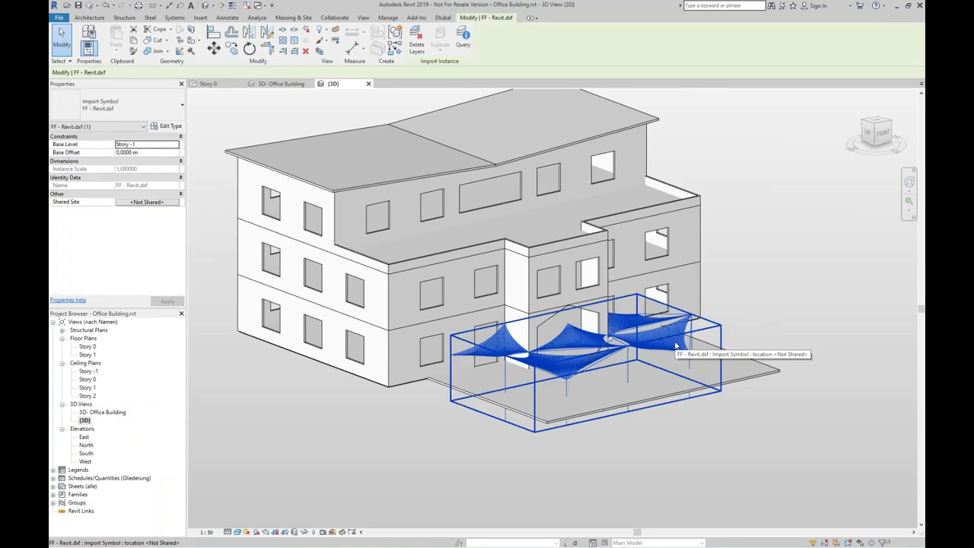
click(156, 145)
click(156, 145)
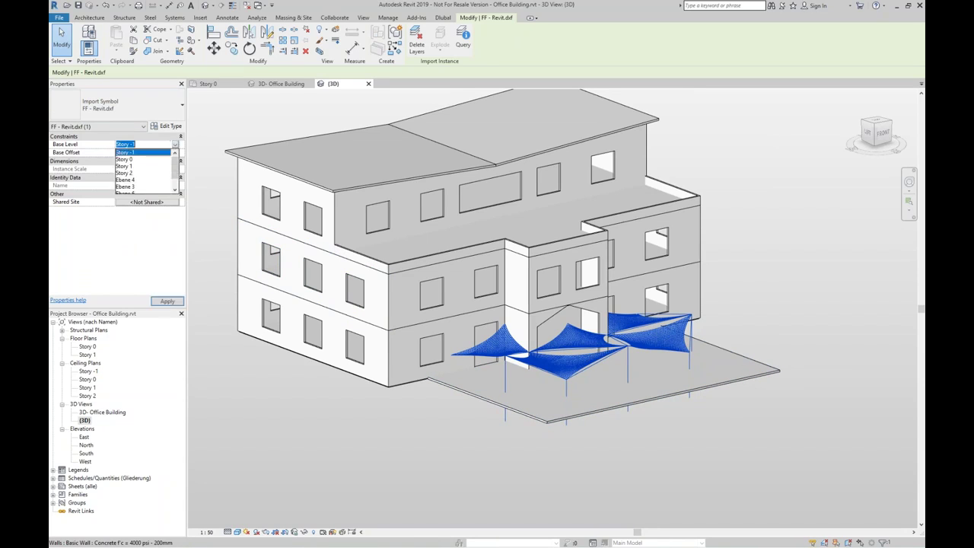
click(152, 161)
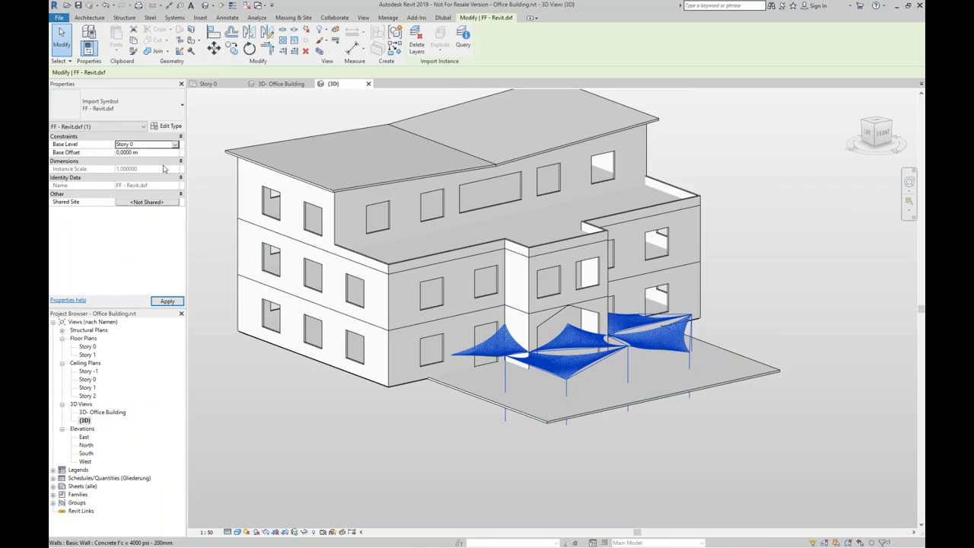
shift+middle_drag(633, 418, 612, 409)
scroll(601, 325, up, 2)
shift+middle_drag(601, 326, 863, 355)
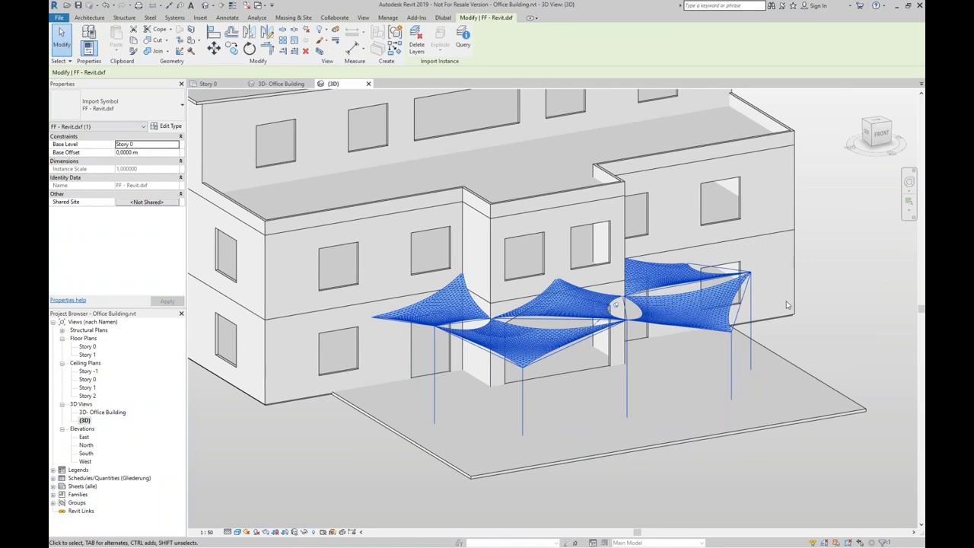
scroll(787, 305, down, 2)
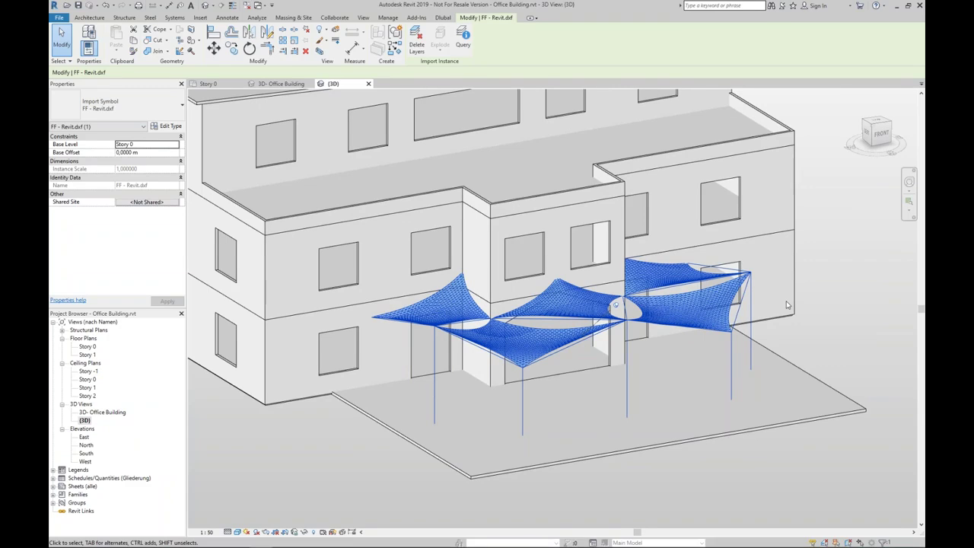
- Switch to the PowerPoint slide show and advance to the More Information slide
key(super+Tab)
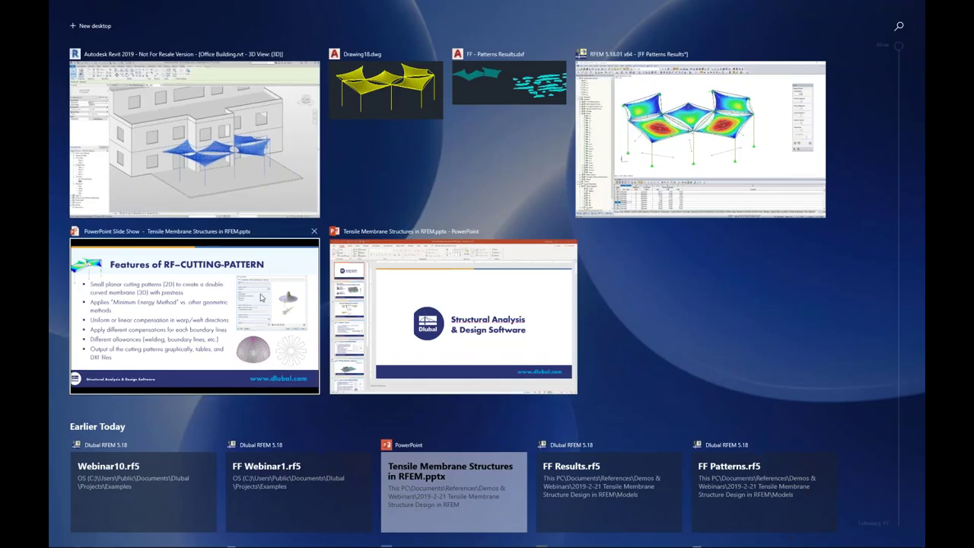
click(312, 308)
key(Right)
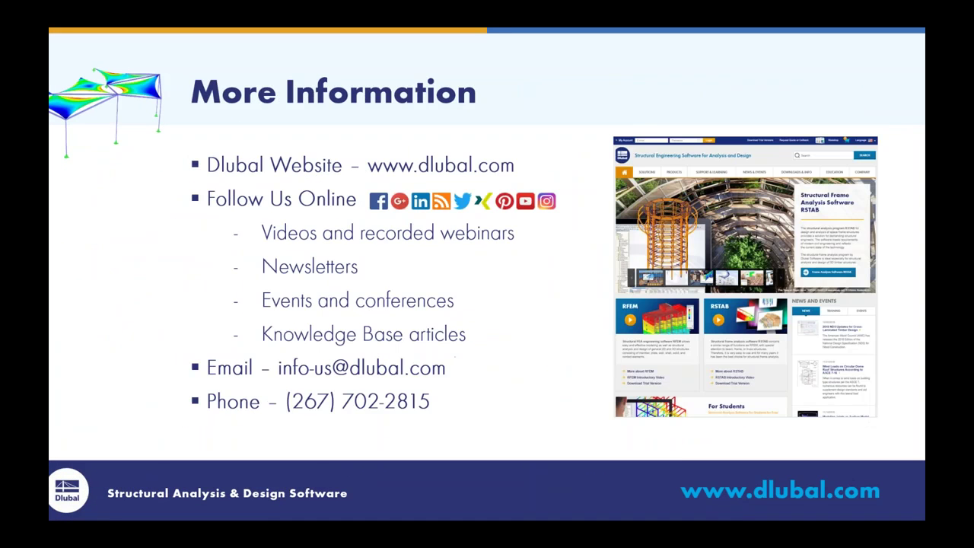